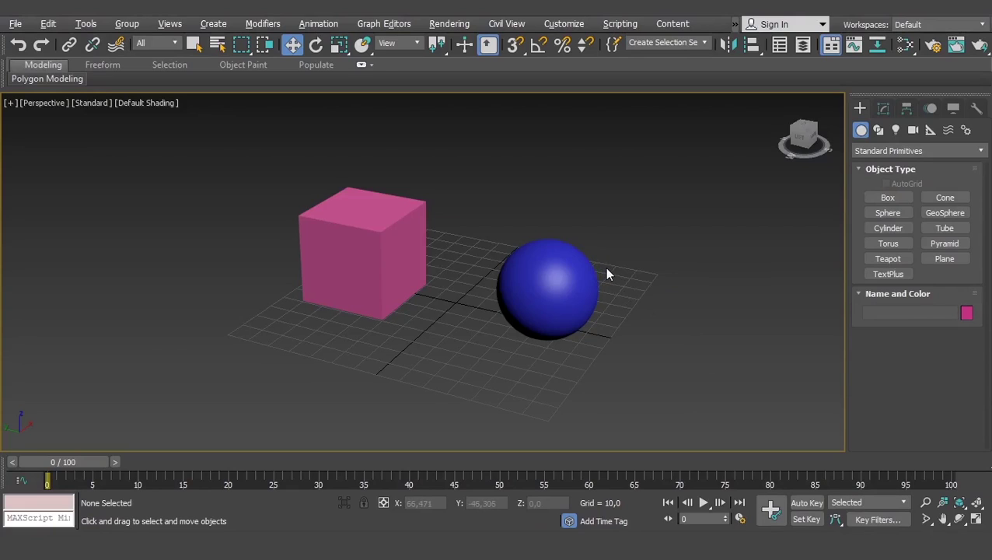
Orbit the view slightly, select the sphere and box in turn, then clear the selection.
{"action": "middle_click_drag", "start_coordinate": [607, 274], "coordinate": [611, 280], "text": "alt"}
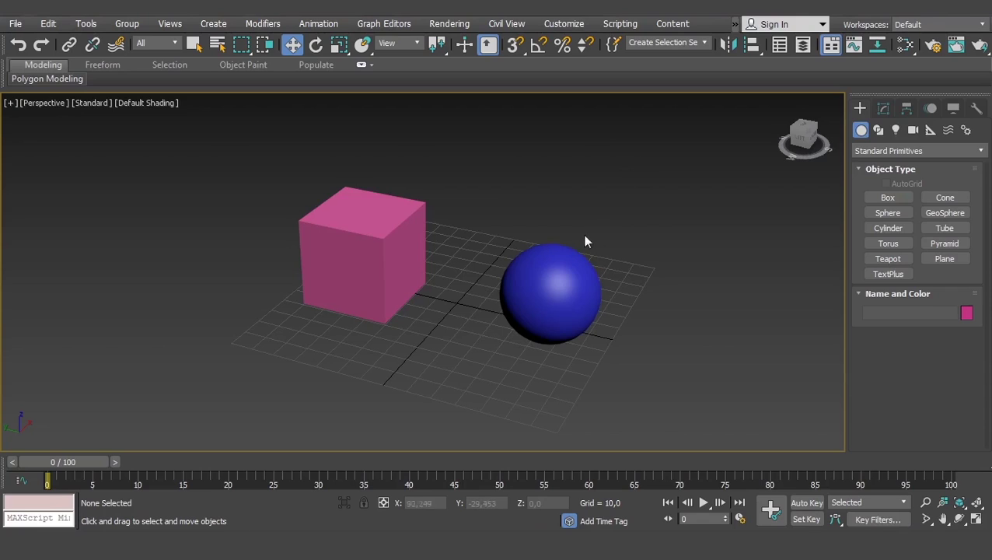
{"action": "left_click", "coordinate": [558, 280]}
{"action": "left_click", "coordinate": [383, 244]}
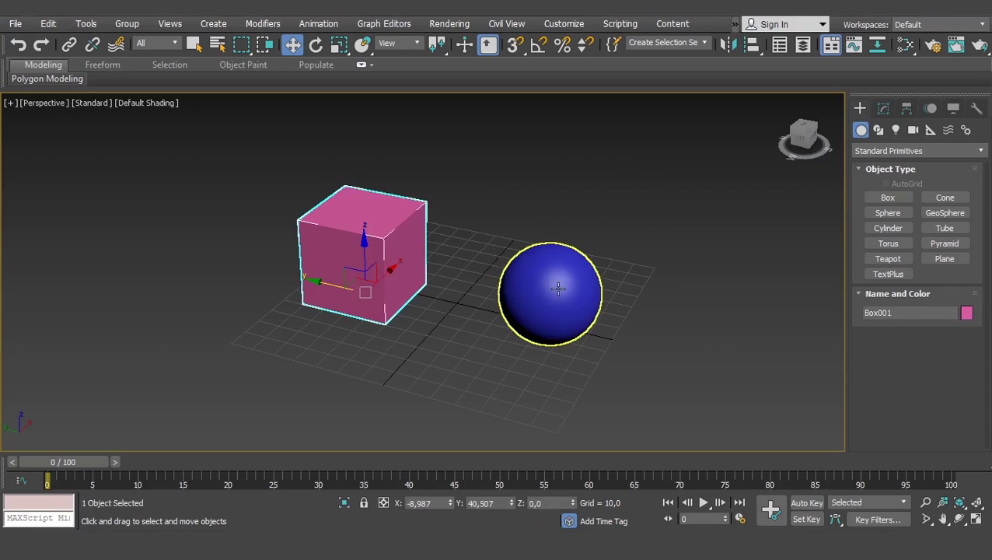
{"action": "left_click", "coordinate": [551, 289]}
{"action": "left_click", "coordinate": [409, 251]}
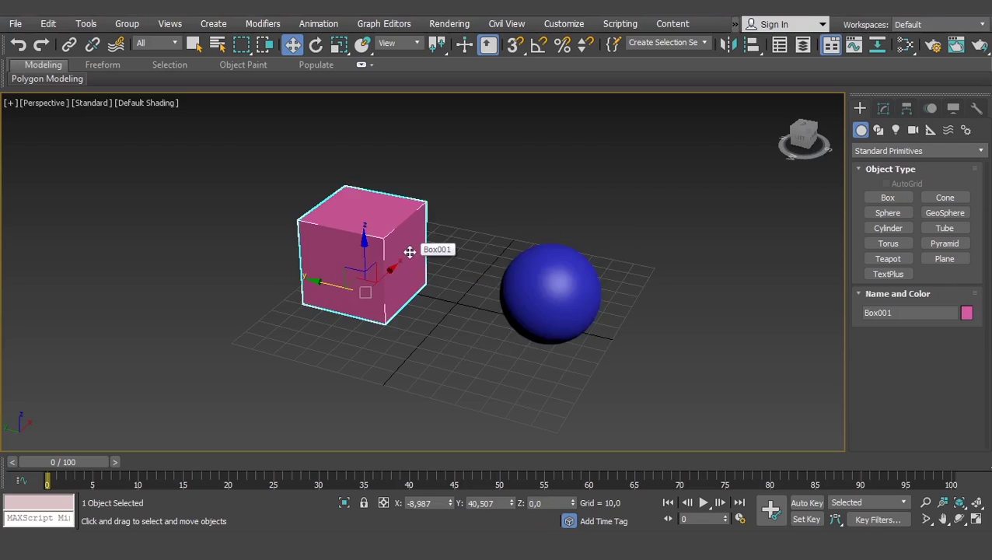
{"action": "left_click", "coordinate": [535, 290]}
{"action": "left_click", "coordinate": [403, 265]}
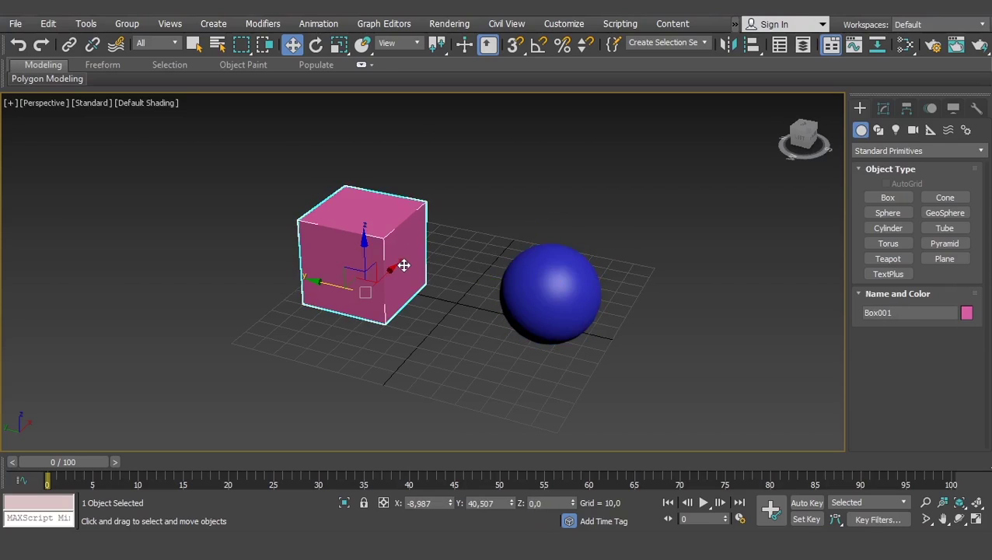
{"action": "left_click", "coordinate": [531, 299]}
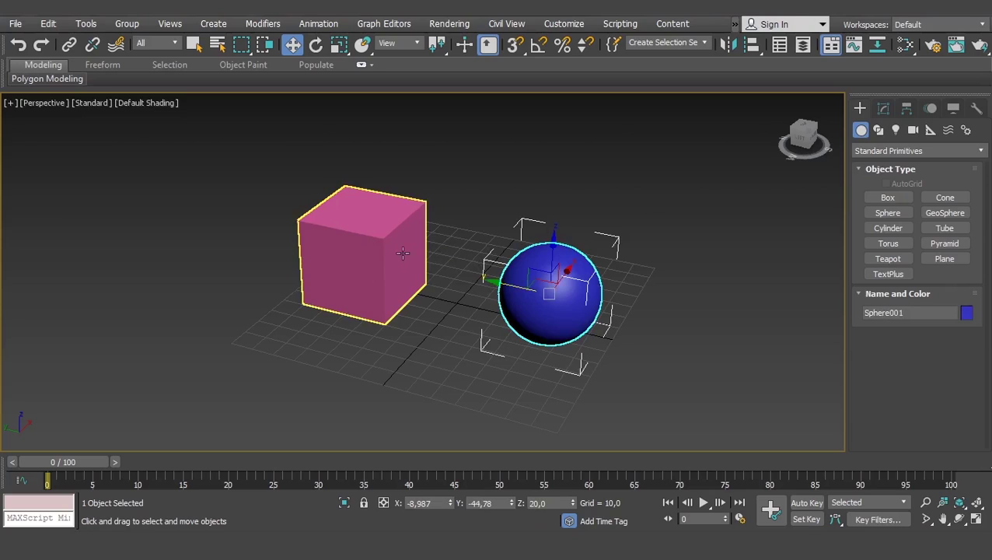
{"action": "left_click", "coordinate": [393, 255]}
{"action": "left_click", "coordinate": [536, 291]}
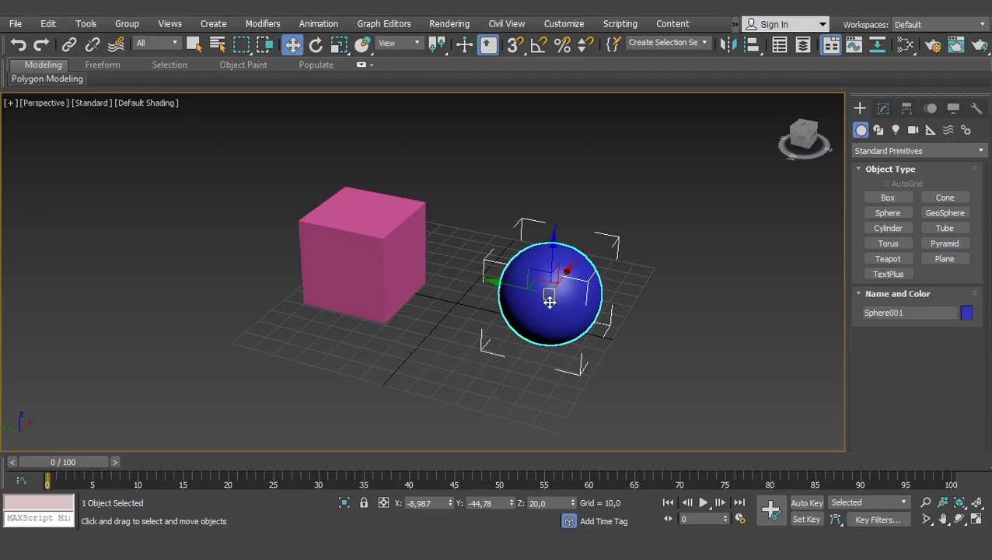
{"action": "left_click", "coordinate": [512, 208]}
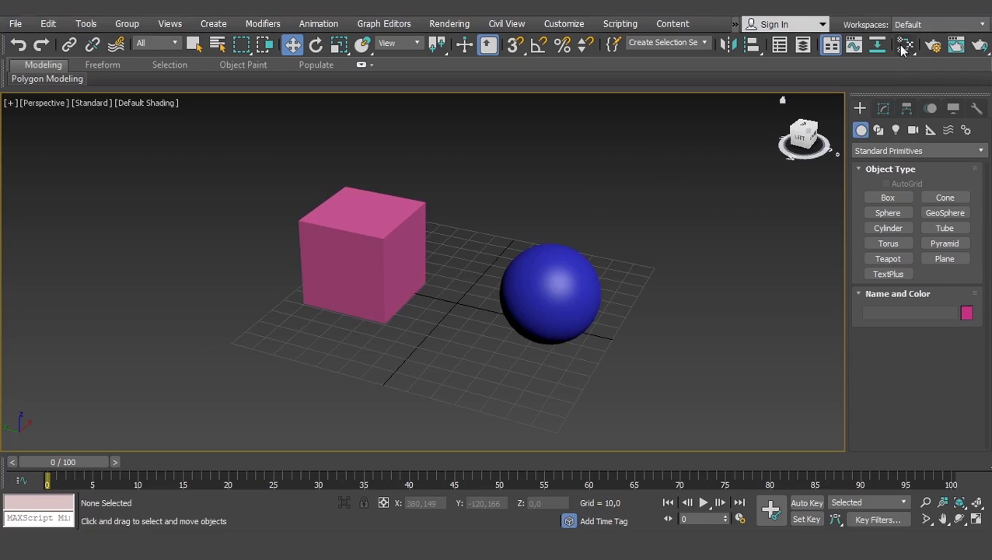
Open the Slate Material Editor, switch it to Compact mode, then back to Slate.
{"action": "left_click", "coordinate": [444, 24]}
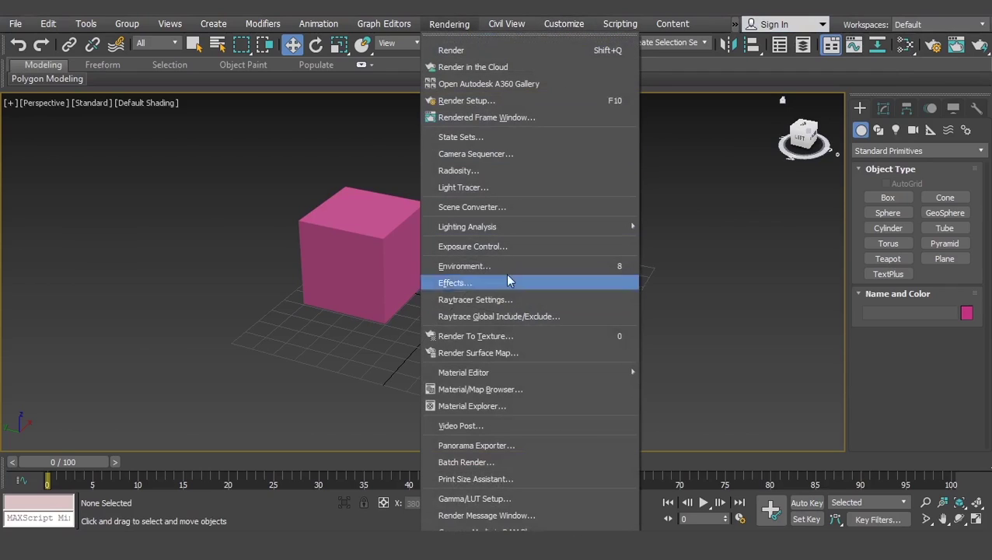
{"action": "mouse_move", "coordinate": [497, 372]}
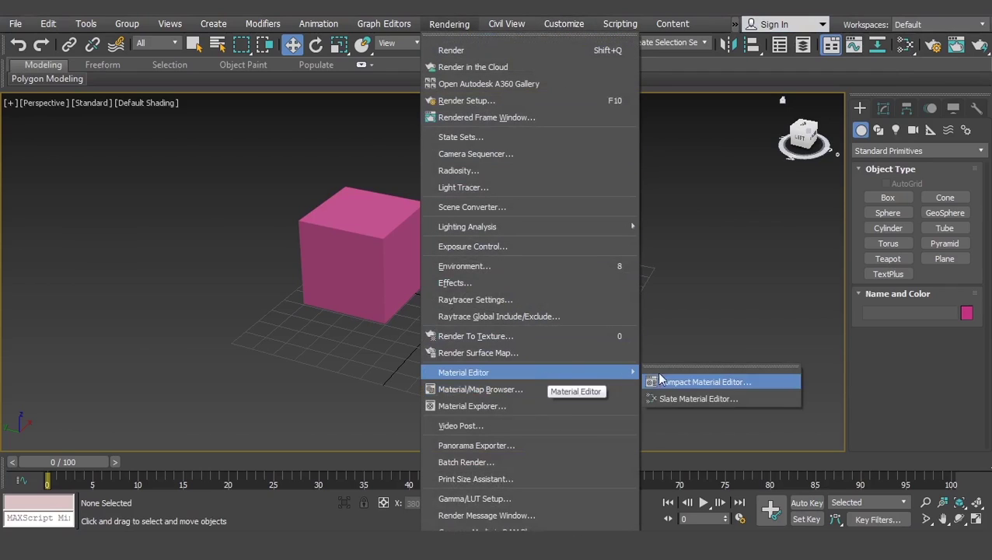
{"action": "left_click", "coordinate": [689, 398]}
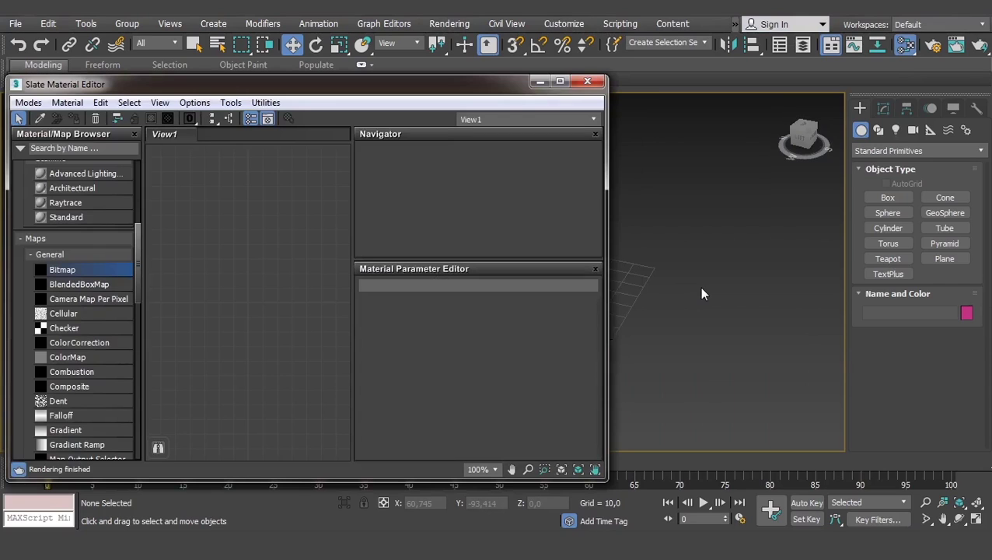
{"action": "left_click_drag", "start_coordinate": [326, 90], "coordinate": [396, 82]}
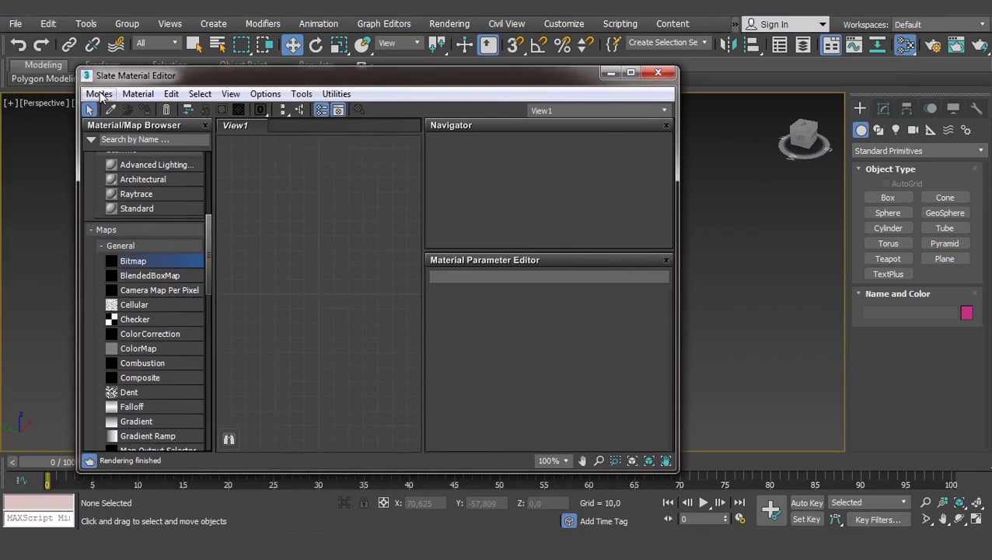
{"action": "left_click", "coordinate": [100, 93]}
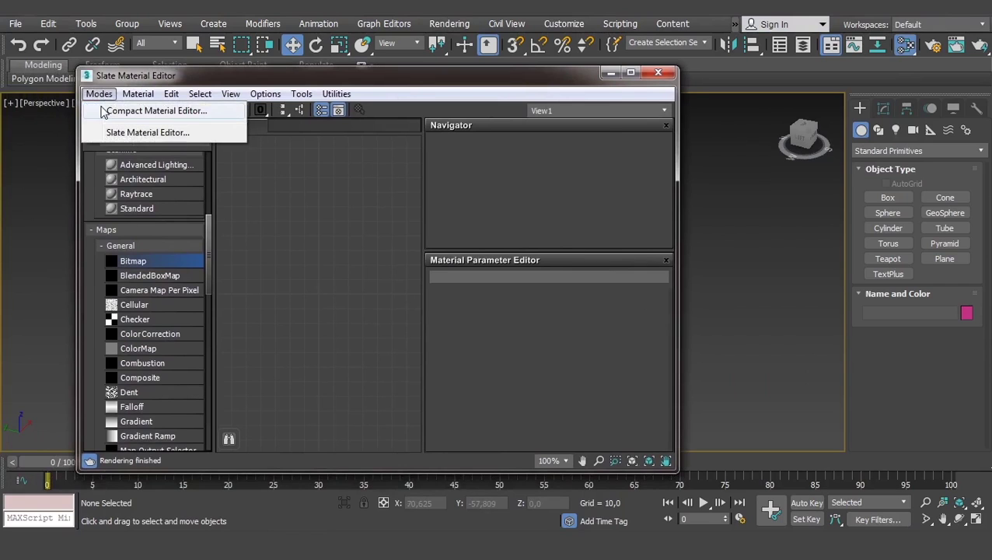
{"action": "left_click", "coordinate": [107, 112]}
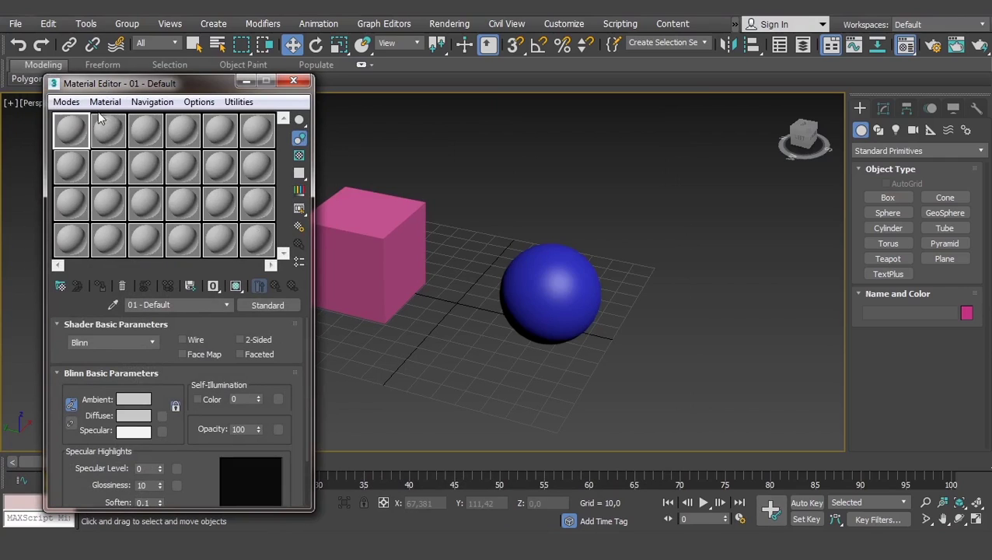
{"action": "left_click", "coordinate": [66, 101]}
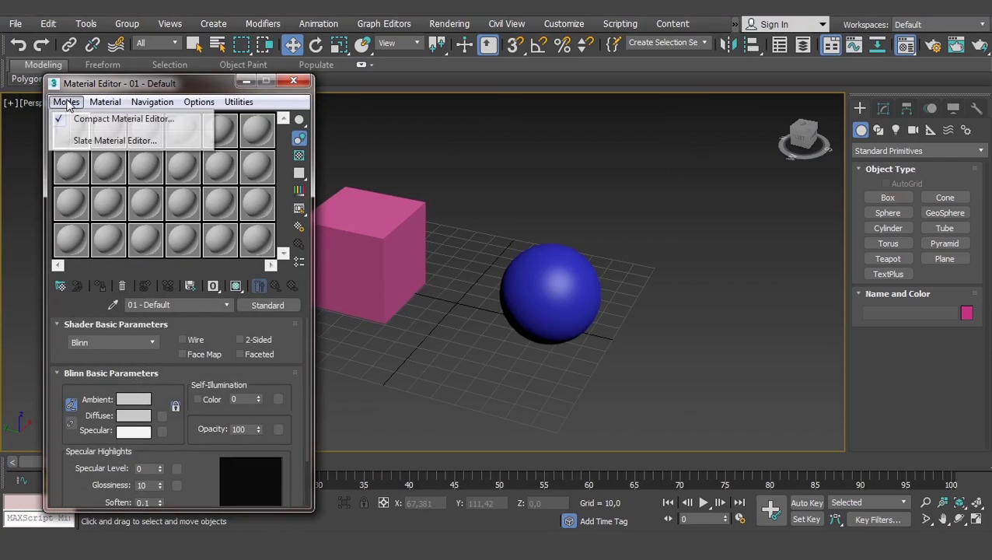
{"action": "left_click", "coordinate": [83, 141]}
Narrow the Slate editor so the box and sphere show, scrolling the browser to Scanline materials.
{"action": "left_click_drag", "start_coordinate": [213, 79], "coordinate": [162, 81]}
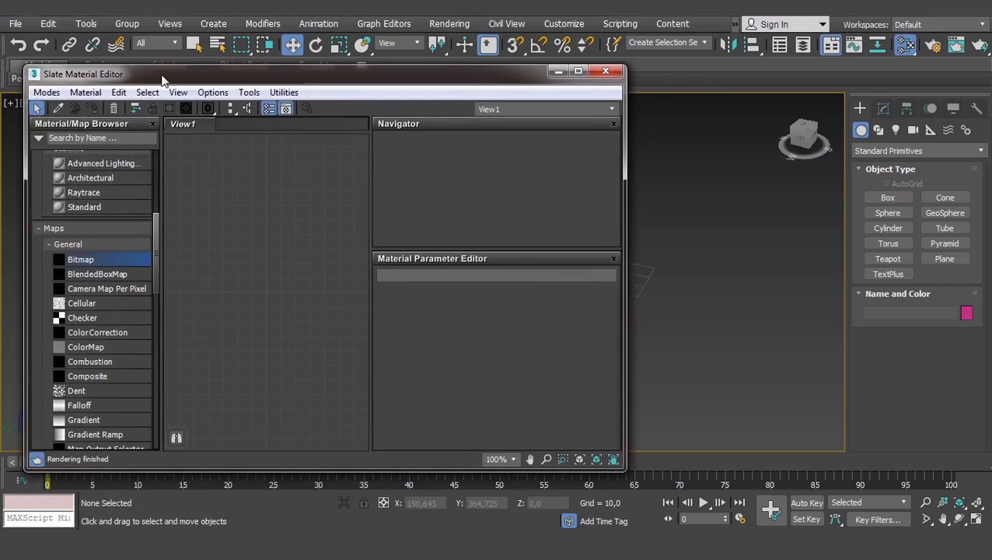
{"action": "middle_click_drag", "start_coordinate": [658, 265], "coordinate": [749, 280]}
{"action": "scroll", "coordinate": [717, 273], "scroll_direction": "down", "scroll_amount": 3}
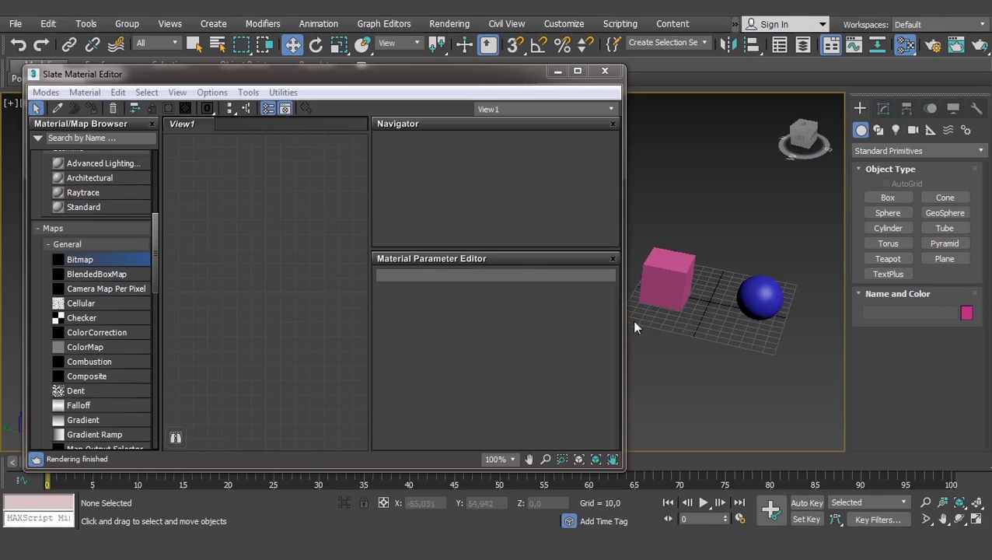
{"action": "left_click_drag", "start_coordinate": [623, 308], "coordinate": [595, 309]}
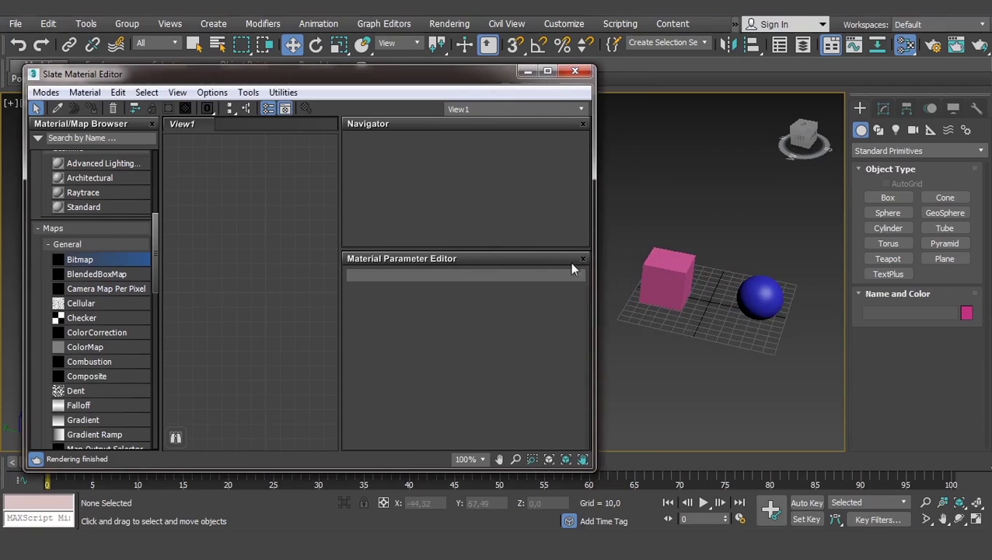
{"action": "left_click_drag", "start_coordinate": [151, 242], "coordinate": [157, 160]}
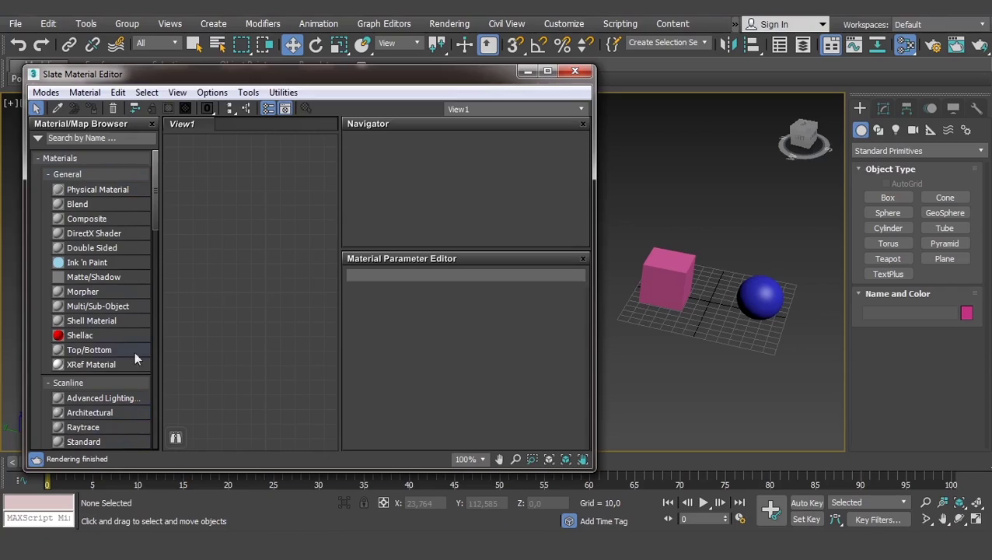
{"action": "left_click_drag", "start_coordinate": [153, 207], "coordinate": [156, 216]}
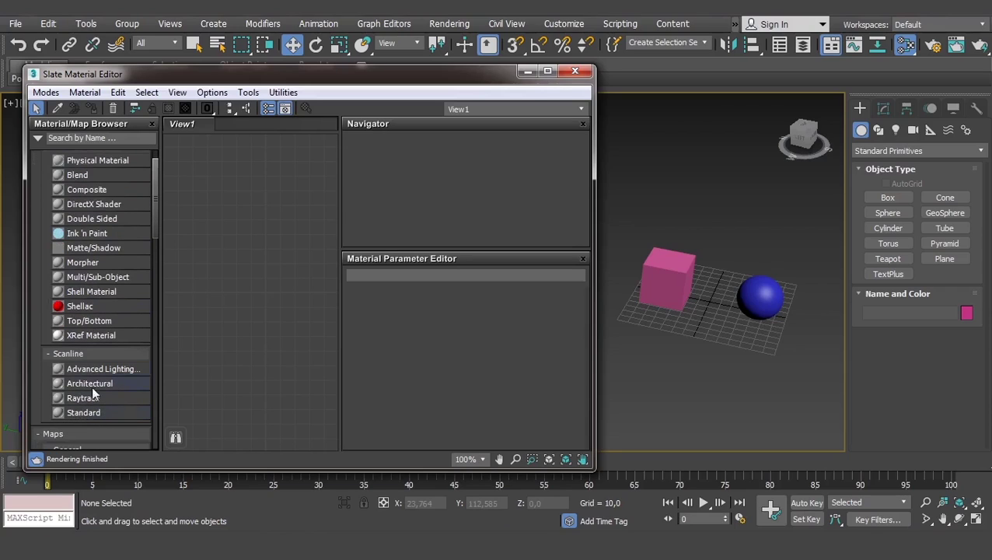
Add a Standard material node, Material #25, and assign it to the box.
{"action": "double_click", "coordinate": [87, 412]}
{"action": "mouse_move", "coordinate": [249, 216]}
{"action": "left_mouse_down"}
{"action": "mouse_move", "coordinate": [257, 201]}
{"action": "mouse_move", "coordinate": [249, 216]}
{"action": "left_mouse_up"}
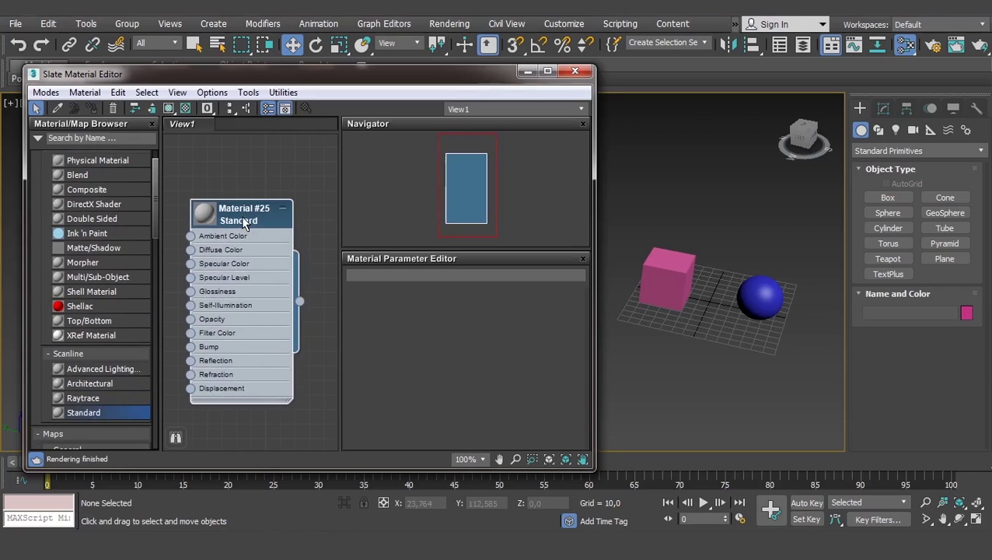
{"action": "scroll", "coordinate": [325, 299], "scroll_direction": "down", "scroll_amount": 1}
{"action": "scroll", "coordinate": [300, 301], "scroll_direction": "down", "scroll_amount": 2}
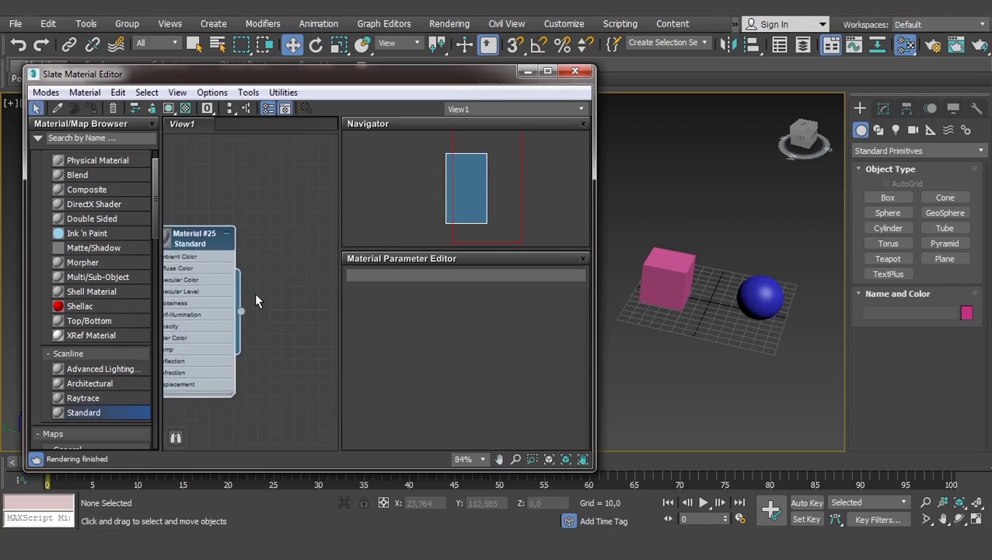
{"action": "scroll", "coordinate": [304, 275], "scroll_direction": "up", "scroll_amount": 2}
{"action": "scroll", "coordinate": [256, 256], "scroll_direction": "down", "scroll_amount": 1}
{"action": "left_click_drag", "start_coordinate": [258, 261], "coordinate": [231, 261]}
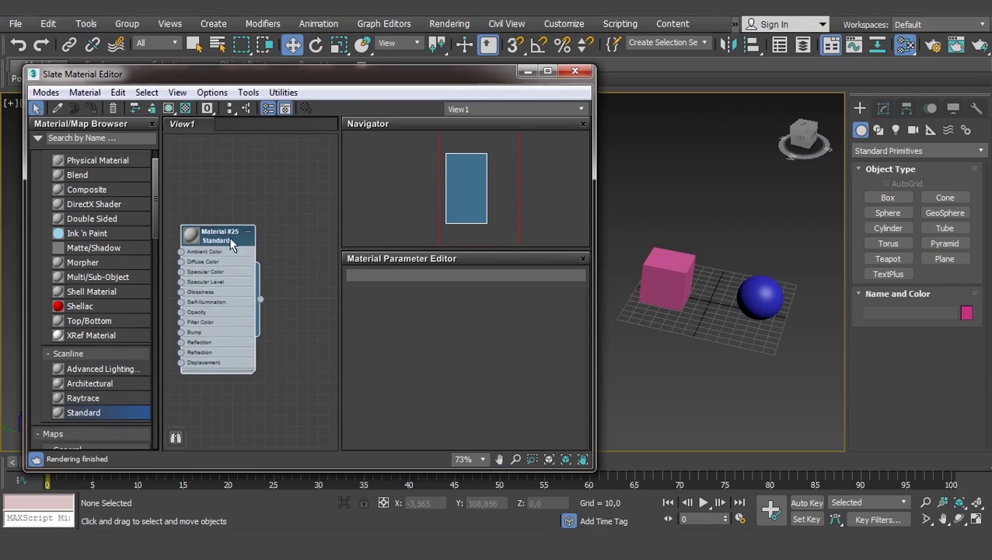
{"action": "left_click", "coordinate": [665, 272]}
{"action": "left_click", "coordinate": [654, 320]}
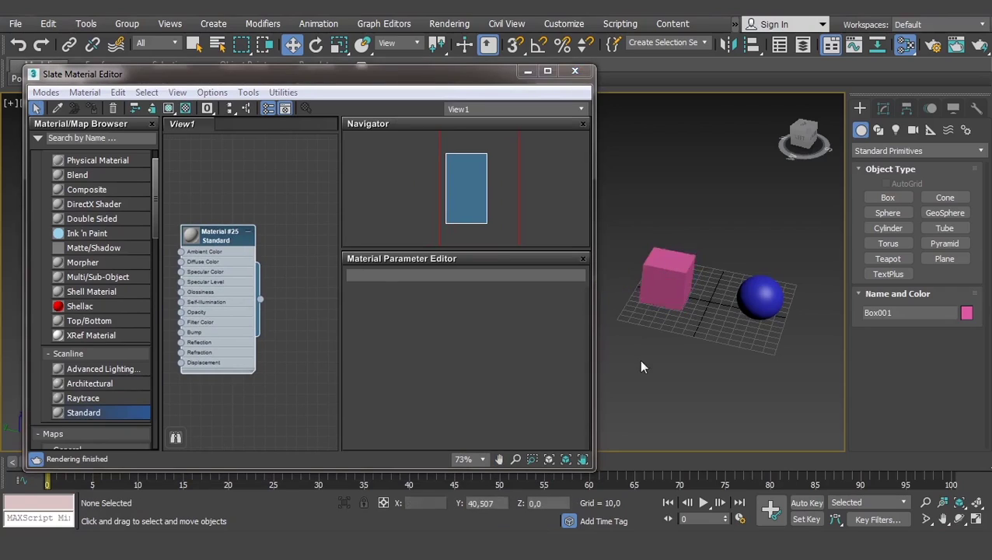
{"action": "left_click", "coordinate": [654, 270]}
{"action": "right_click", "coordinate": [214, 235]}
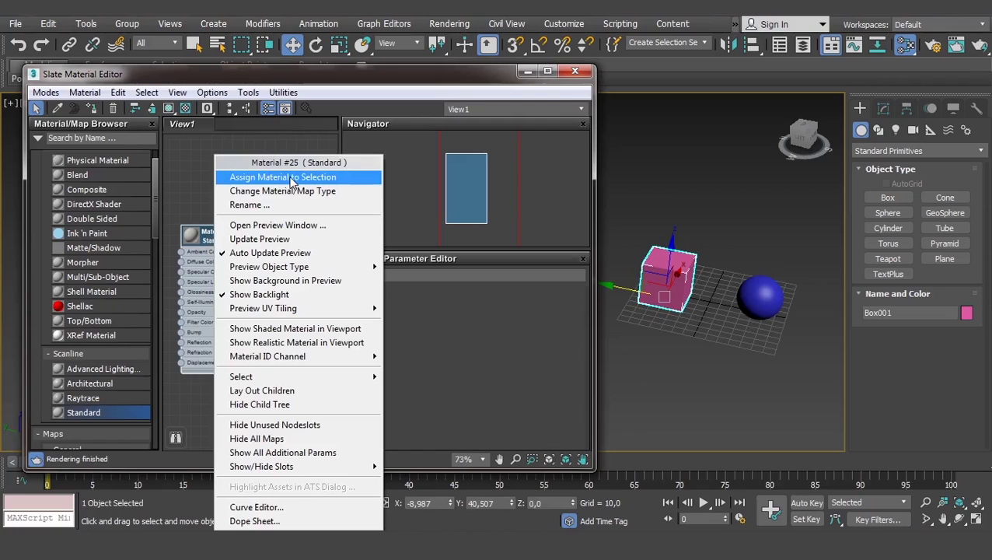
{"action": "left_click", "coordinate": [290, 180]}
{"action": "left_click", "coordinate": [677, 328]}
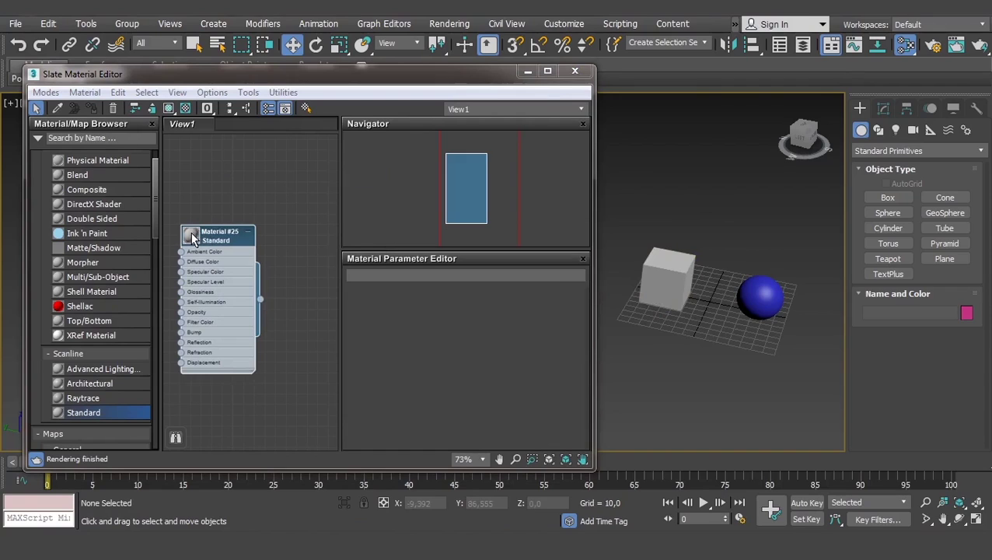
Add a second Standard node, Material #26, and assign it to the sphere.
{"action": "scroll", "coordinate": [703, 290], "scroll_direction": "down", "scroll_amount": 3}
{"action": "scroll", "coordinate": [743, 291], "scroll_direction": "down", "scroll_amount": 1}
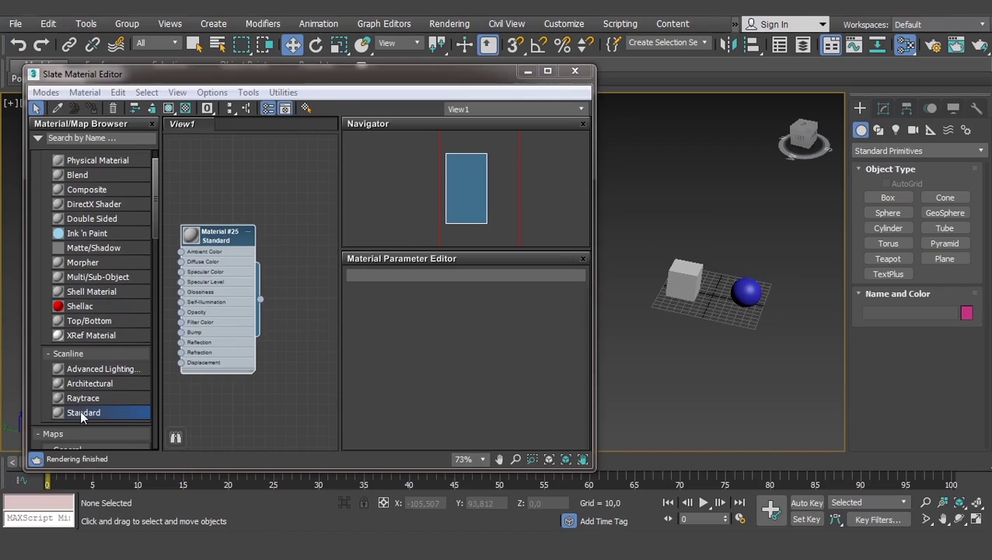
{"action": "left_click_drag", "start_coordinate": [83, 413], "coordinate": [321, 232]}
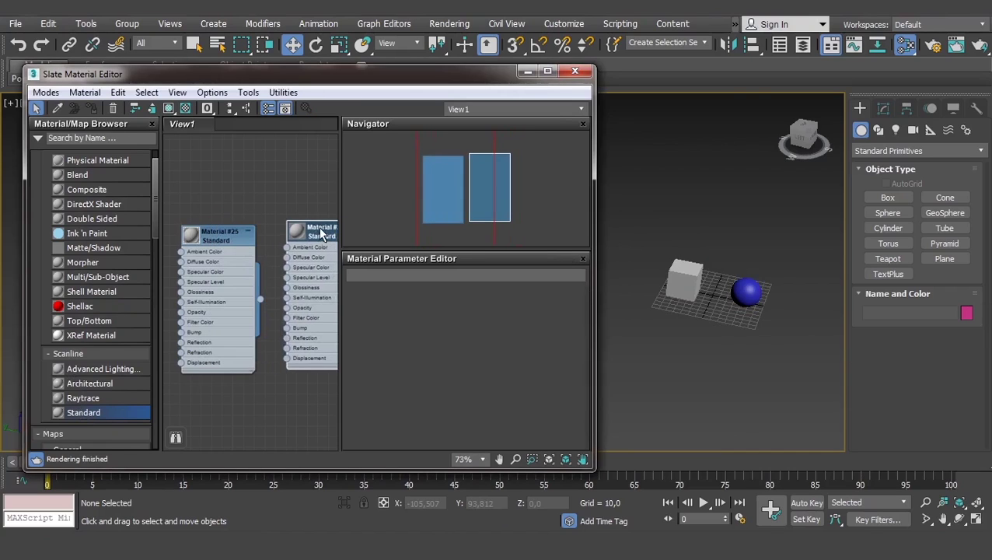
{"action": "left_click", "coordinate": [747, 289]}
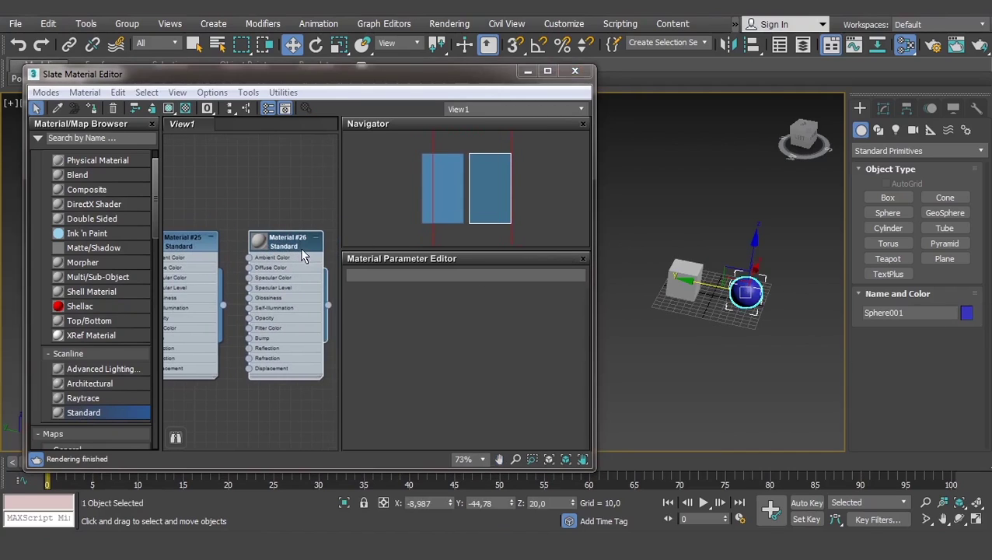
{"action": "right_click", "coordinate": [287, 247]}
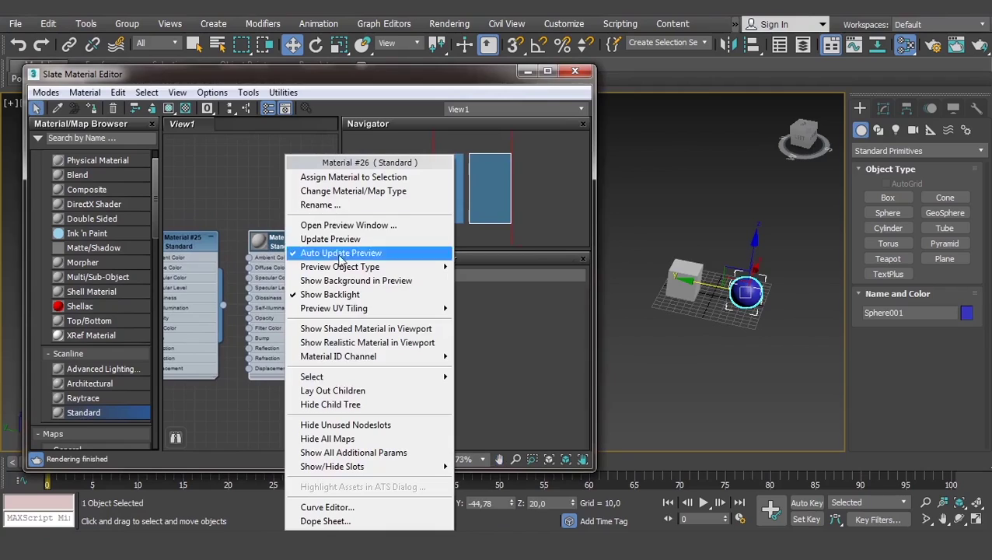
{"action": "left_click", "coordinate": [356, 178]}
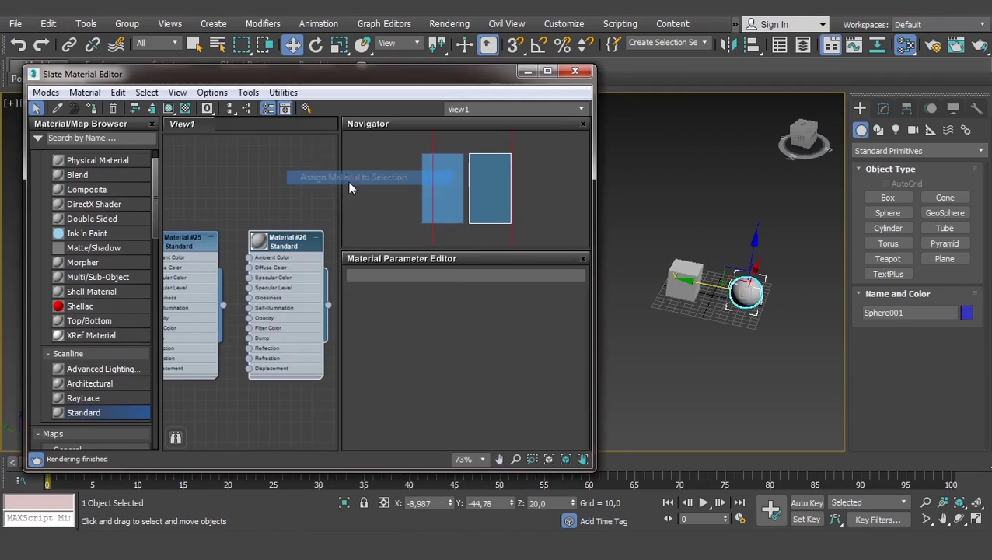
{"action": "left_click", "coordinate": [701, 350]}
Select the box and sphere in turn to check their new grey materials.
{"action": "scroll", "coordinate": [700, 350], "scroll_direction": "up", "scroll_amount": 5}
{"action": "left_click", "coordinate": [688, 268]}
{"action": "scroll", "coordinate": [807, 303], "scroll_direction": "up", "scroll_amount": 2}
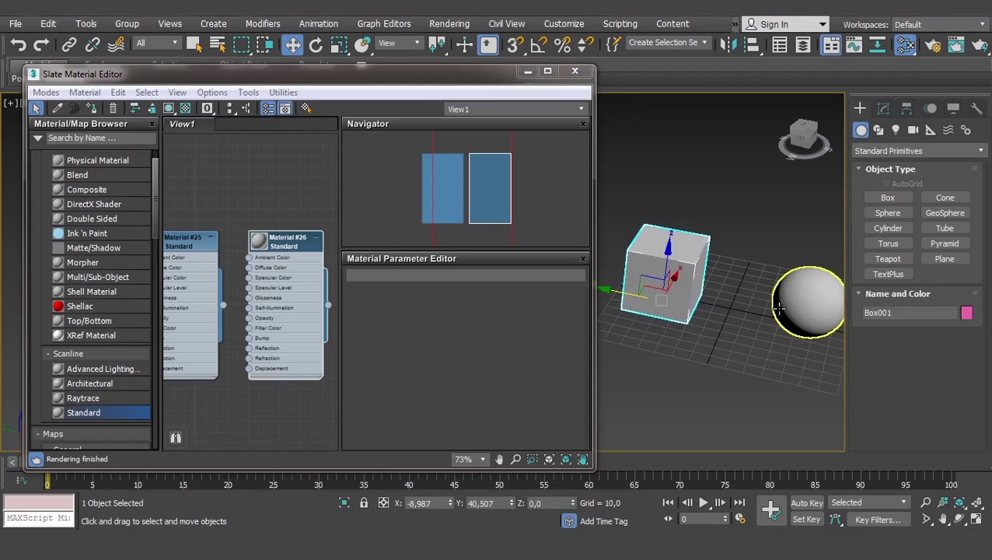
{"action": "left_click", "coordinate": [807, 303]}
{"action": "left_click", "coordinate": [655, 276]}
{"action": "left_click", "coordinate": [807, 304]}
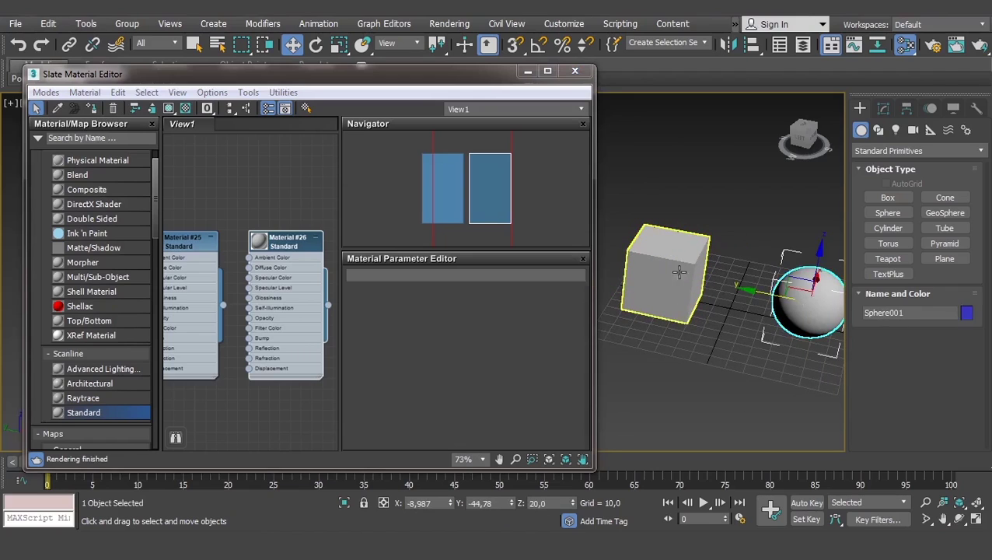
{"action": "left_click", "coordinate": [665, 280]}
{"action": "scroll", "coordinate": [260, 185], "scroll_direction": "down", "scroll_amount": 1}
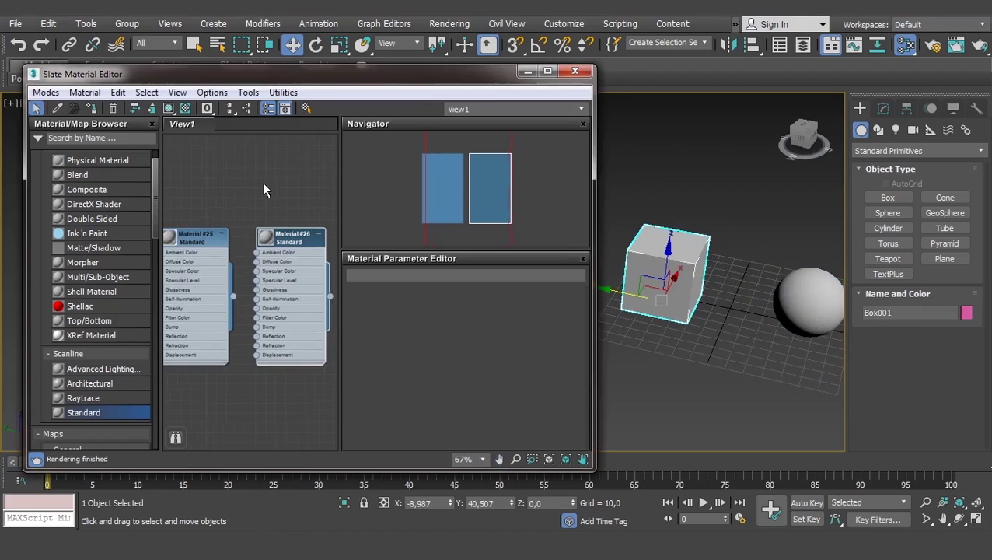
{"action": "left_click_drag", "start_coordinate": [596, 257], "coordinate": [609, 258]}
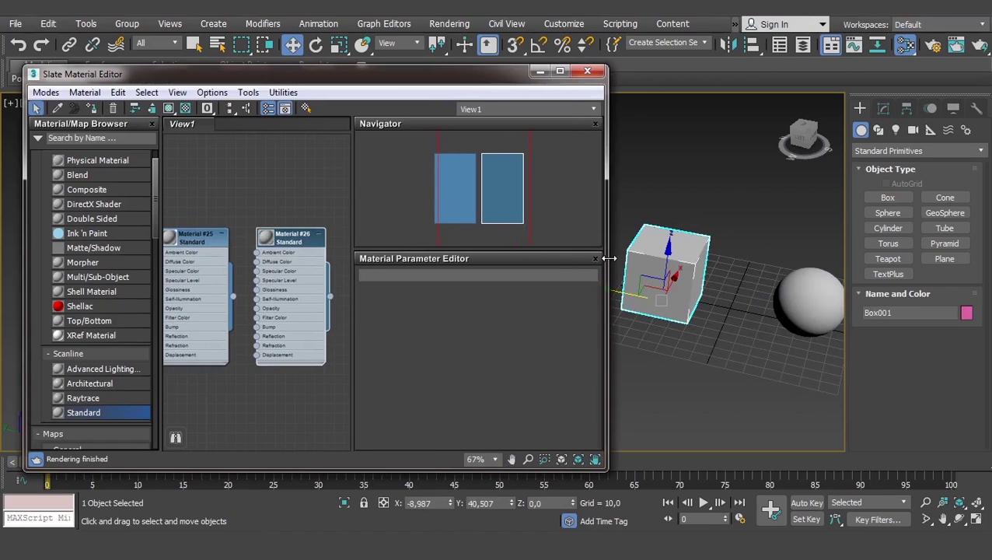
{"action": "mouse_move", "coordinate": [251, 186]}
{"action": "middle_mouse_down"}
{"action": "mouse_move", "coordinate": [276, 194]}
{"action": "mouse_move", "coordinate": [274, 210]}
{"action": "mouse_move", "coordinate": [256, 191]}
{"action": "mouse_move", "coordinate": [288, 194]}
{"action": "mouse_move", "coordinate": [255, 181]}
{"action": "mouse_move", "coordinate": [270, 193]}
{"action": "middle_mouse_up"}
{"action": "scroll", "coordinate": [271, 194], "scroll_direction": "down", "scroll_amount": 1}
{"action": "scroll", "coordinate": [271, 194], "scroll_direction": "down", "scroll_amount": 1}
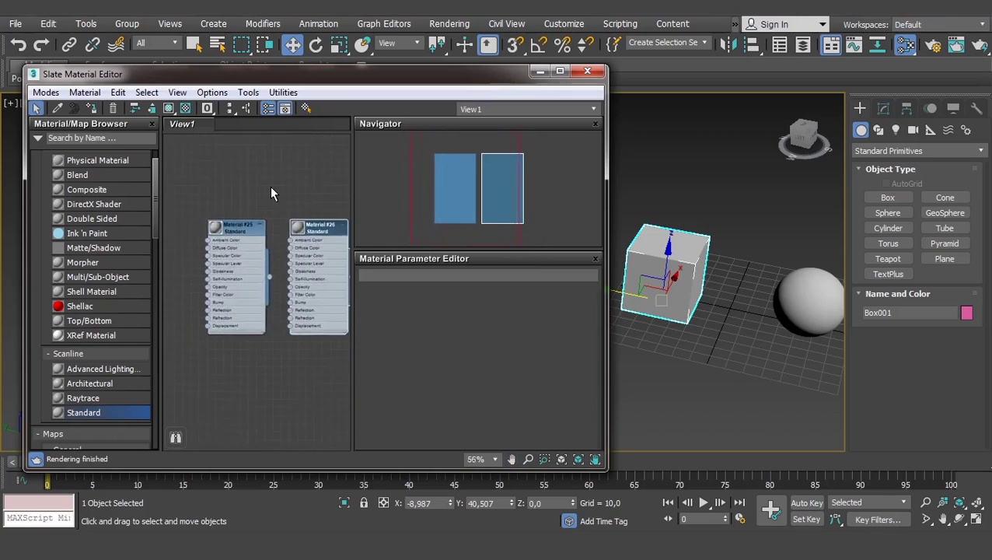
{"action": "scroll", "coordinate": [269, 222], "scroll_direction": "up", "scroll_amount": 3}
{"action": "scroll", "coordinate": [269, 223], "scroll_direction": "down", "scroll_amount": 2}
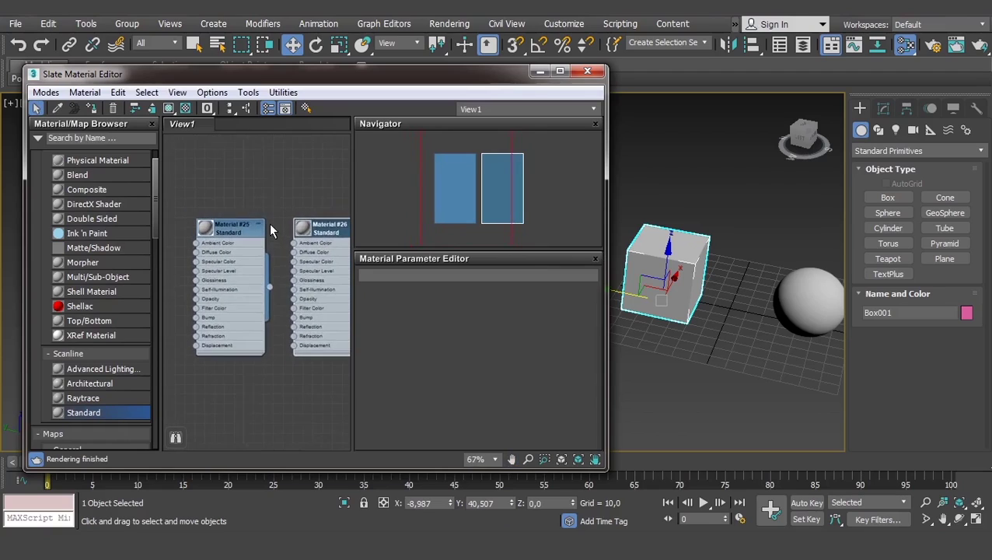
{"action": "scroll", "coordinate": [269, 222], "scroll_direction": "down", "scroll_amount": 1}
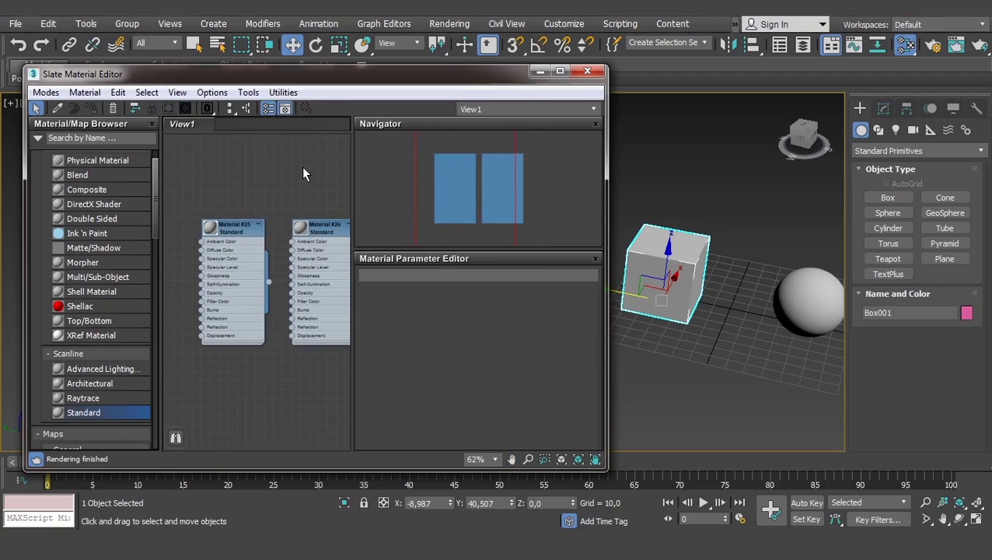
{"action": "key", "text": "z"}
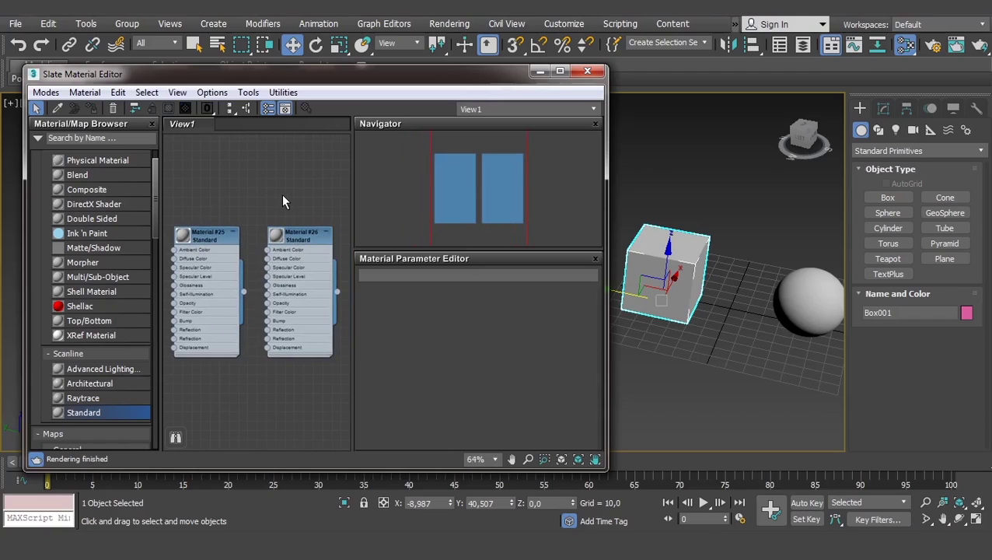
{"action": "left_click", "coordinate": [199, 232]}
{"action": "key", "text": "z"}
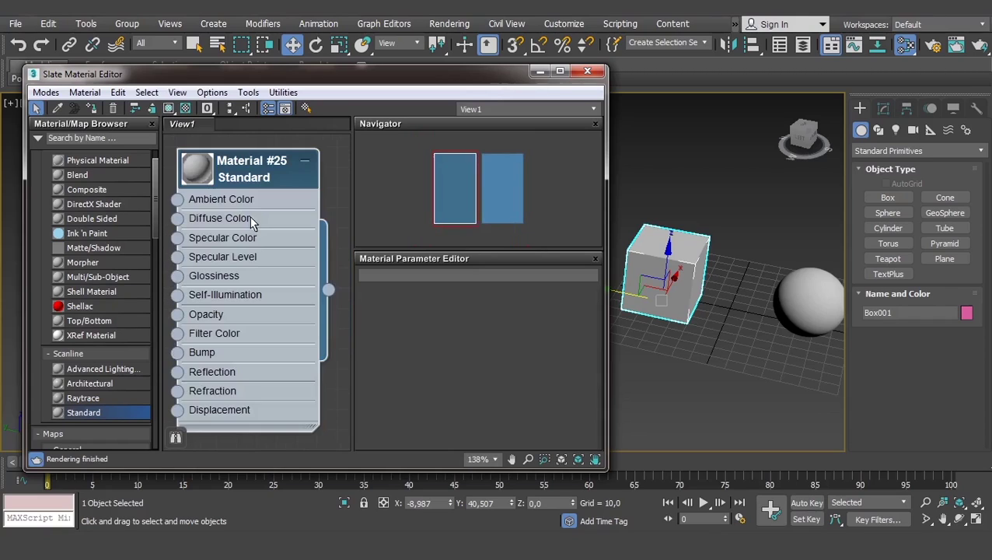
{"action": "scroll", "coordinate": [255, 184], "scroll_direction": "down", "scroll_amount": 3}
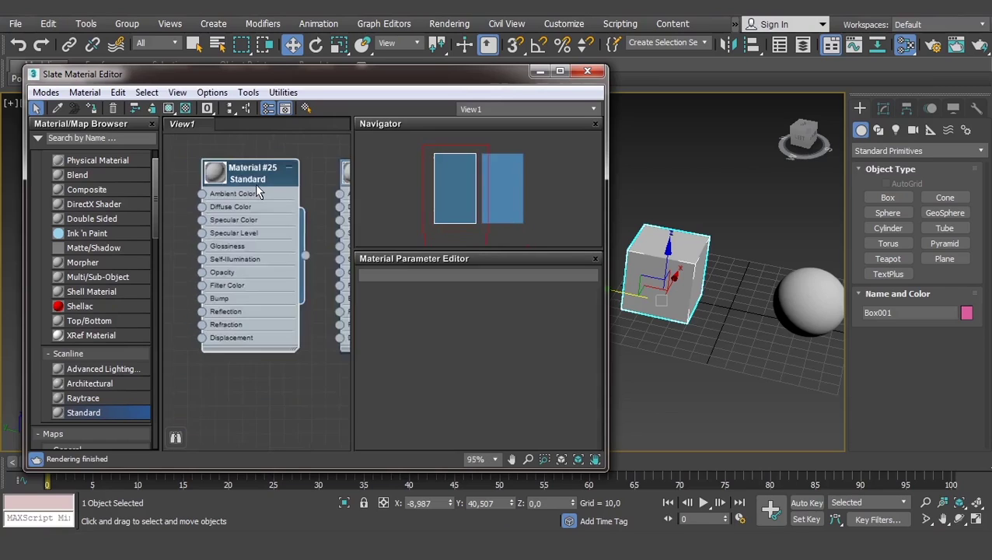
{"action": "scroll", "coordinate": [255, 184], "scroll_direction": "down", "scroll_amount": 3}
{"action": "middle_click_drag", "start_coordinate": [255, 184], "coordinate": [225, 290]}
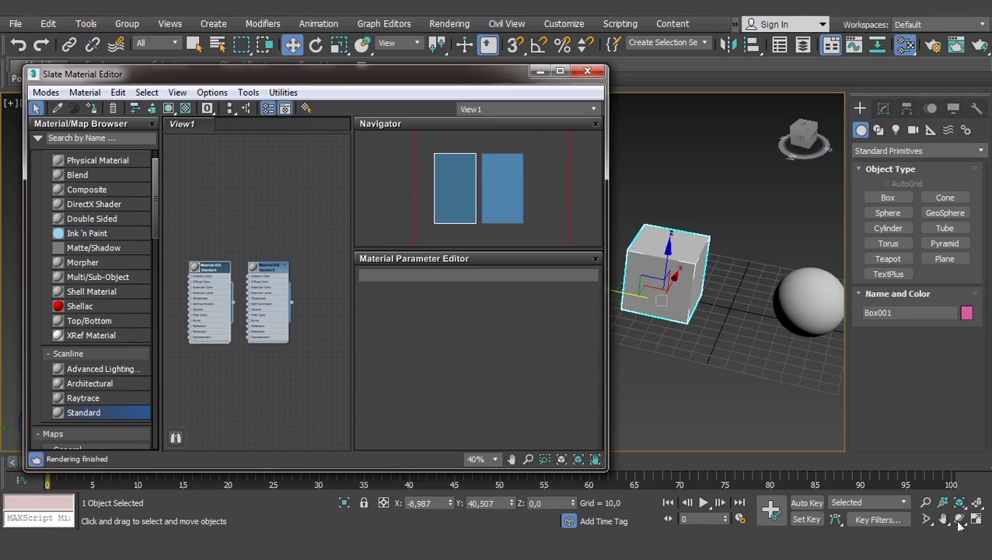
{"action": "scroll", "coordinate": [253, 186], "scroll_direction": "up", "scroll_amount": 1}
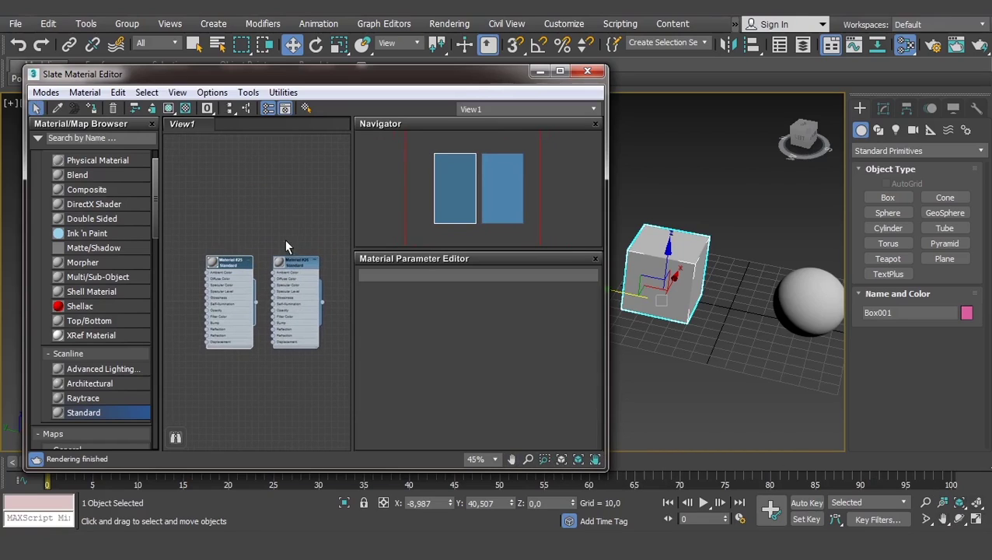
{"action": "scroll", "coordinate": [245, 204], "scroll_direction": "up", "scroll_amount": 1}
{"action": "scroll", "coordinate": [247, 246], "scroll_direction": "up", "scroll_amount": 1}
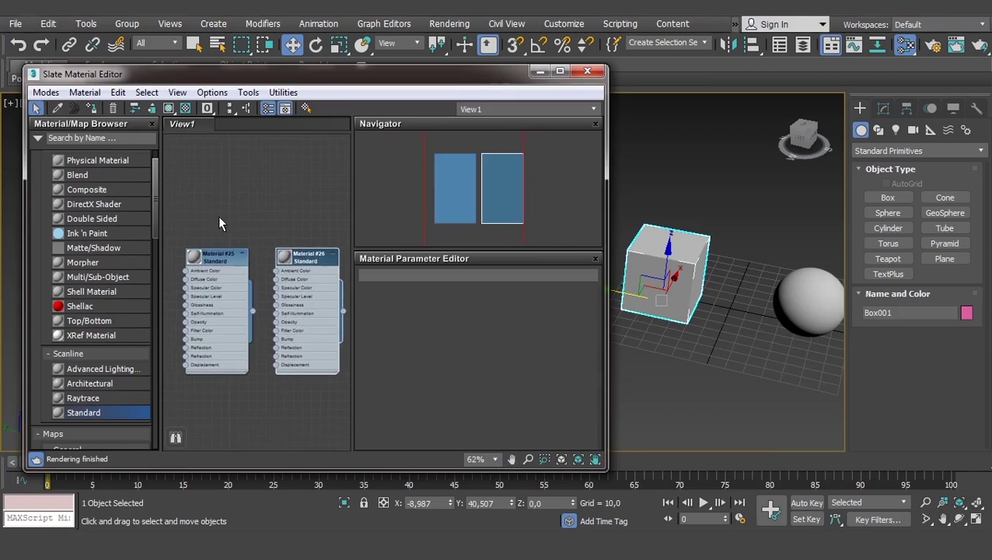
{"action": "scroll", "coordinate": [227, 241], "scroll_direction": "up", "scroll_amount": 1}
{"action": "left_click", "coordinate": [221, 260]}
{"action": "left_click", "coordinate": [302, 261]}
{"action": "left_click", "coordinate": [226, 258]}
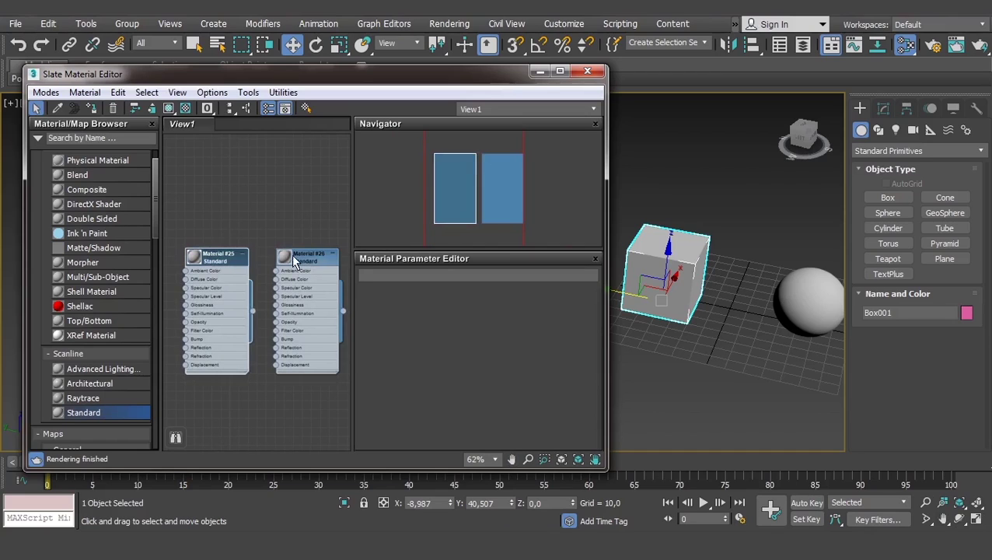
{"action": "left_click", "coordinate": [294, 257]}
{"action": "left_click", "coordinate": [221, 259]}
{"action": "left_click", "coordinate": [302, 262]}
{"action": "left_click", "coordinate": [221, 259]}
{"action": "left_click", "coordinate": [301, 261]}
{"action": "left_click", "coordinate": [221, 259]}
{"action": "left_click", "coordinate": [305, 259]}
{"action": "left_click", "coordinate": [221, 259]}
{"action": "left_click", "coordinate": [219, 217]}
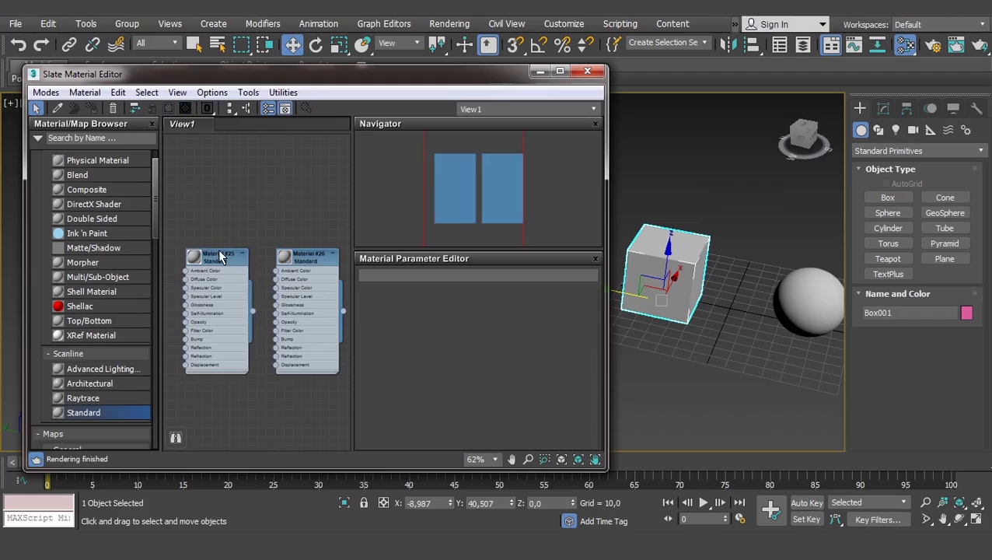
{"action": "left_click", "coordinate": [220, 257]}
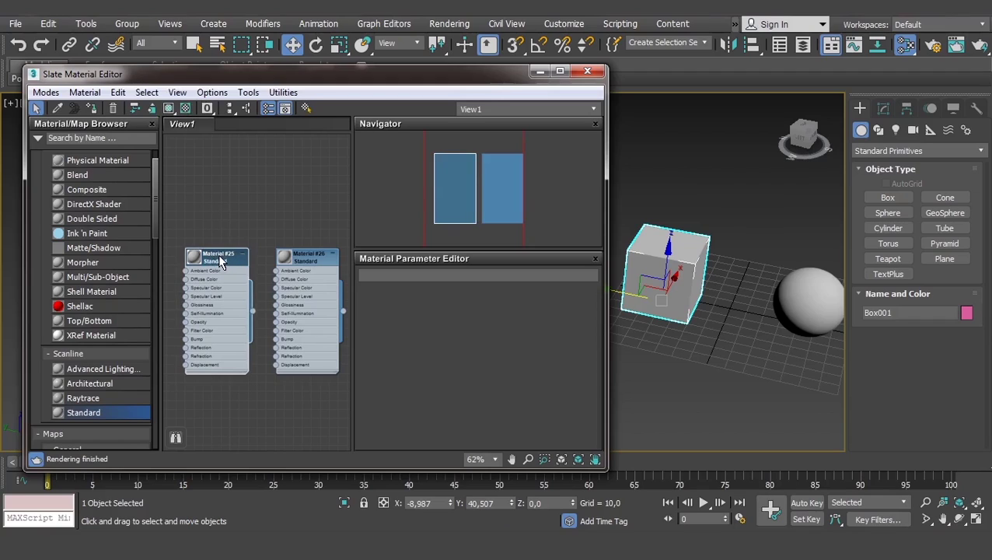
Rename Material #25 to 'box mat' and Material #26 to 'sphere mat'.
{"action": "double_click", "coordinate": [220, 263]}
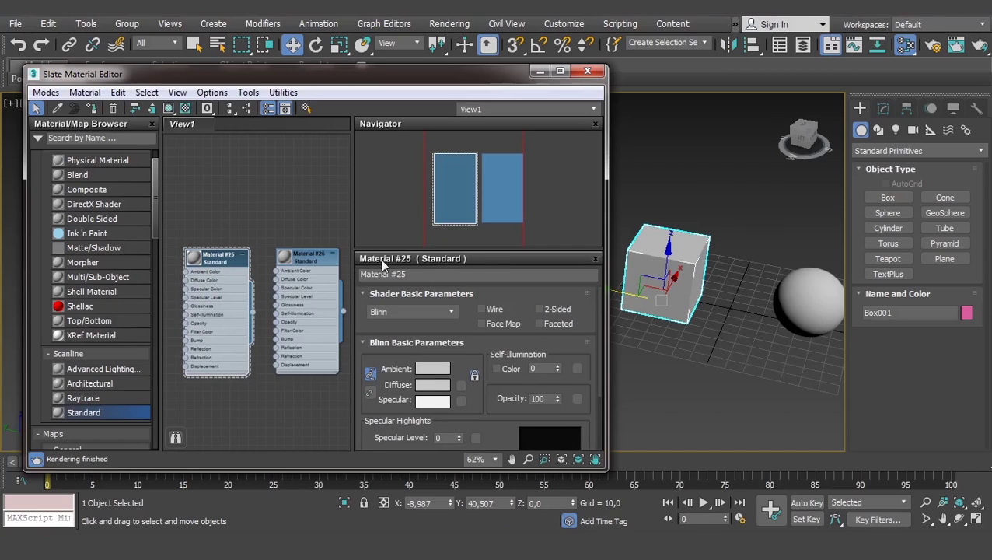
{"action": "left_click", "coordinate": [427, 274]}
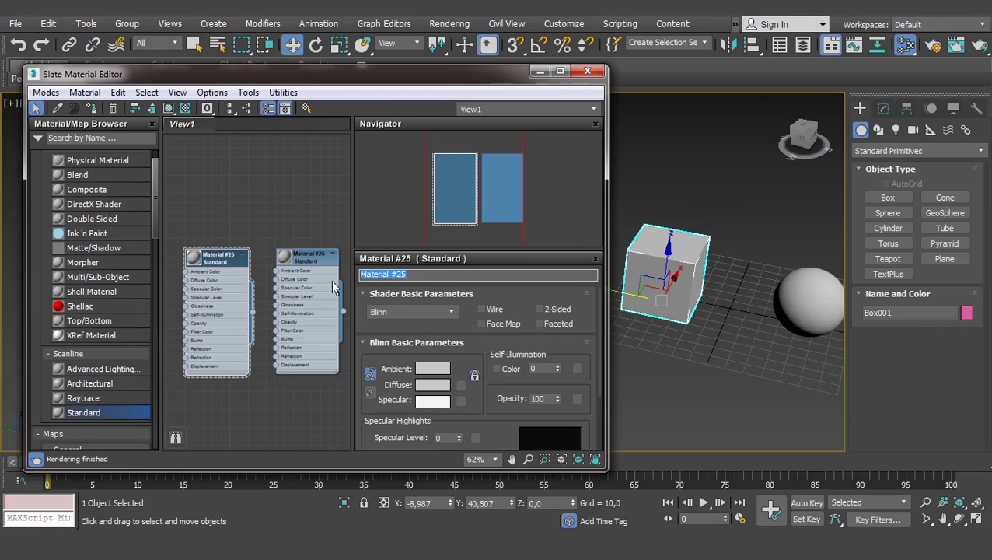
{"action": "type", "text": "bo"}
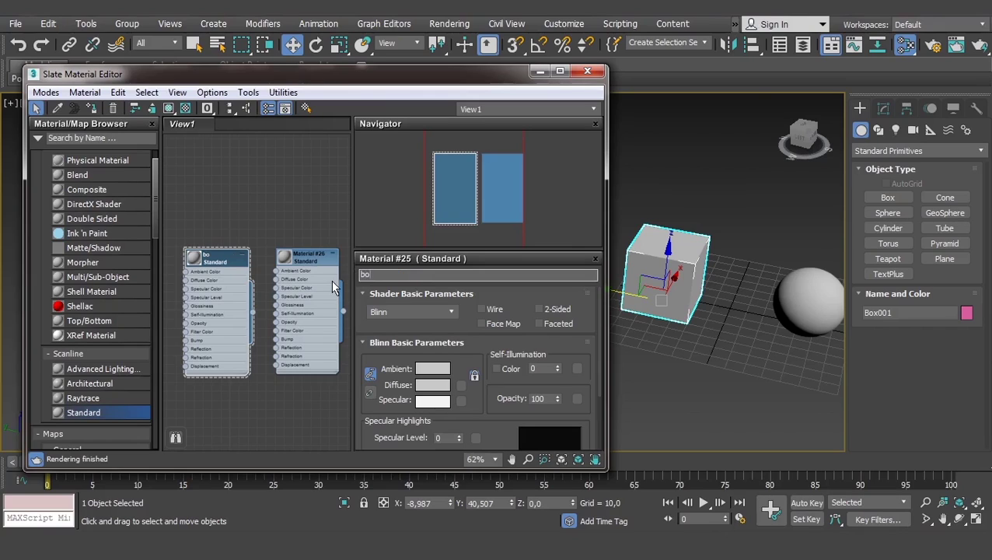
{"action": "type", "text": "x mat"}
{"action": "key", "text": "Return"}
{"action": "double_click", "coordinate": [301, 270]}
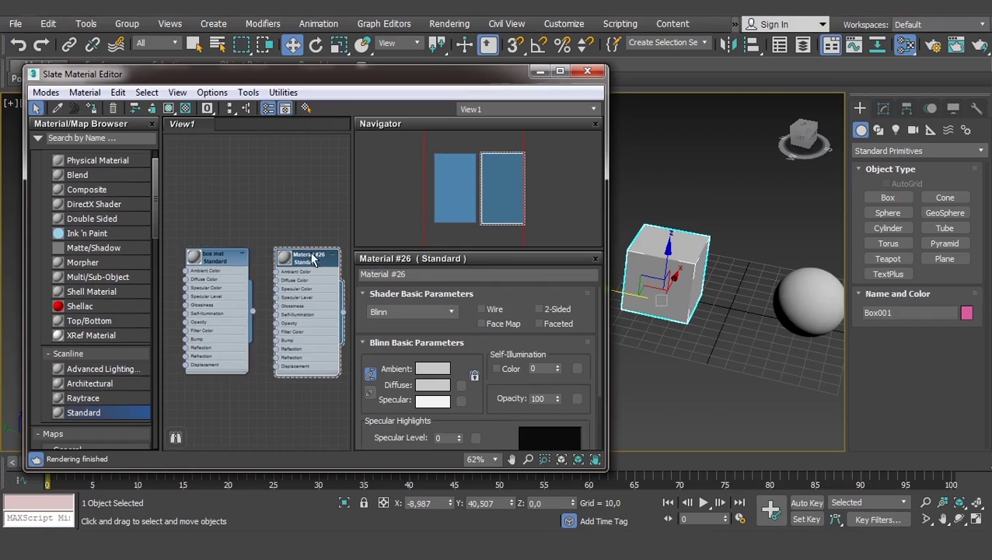
{"action": "double_click", "coordinate": [416, 275]}
{"action": "key", "text": "ctrl+a"}
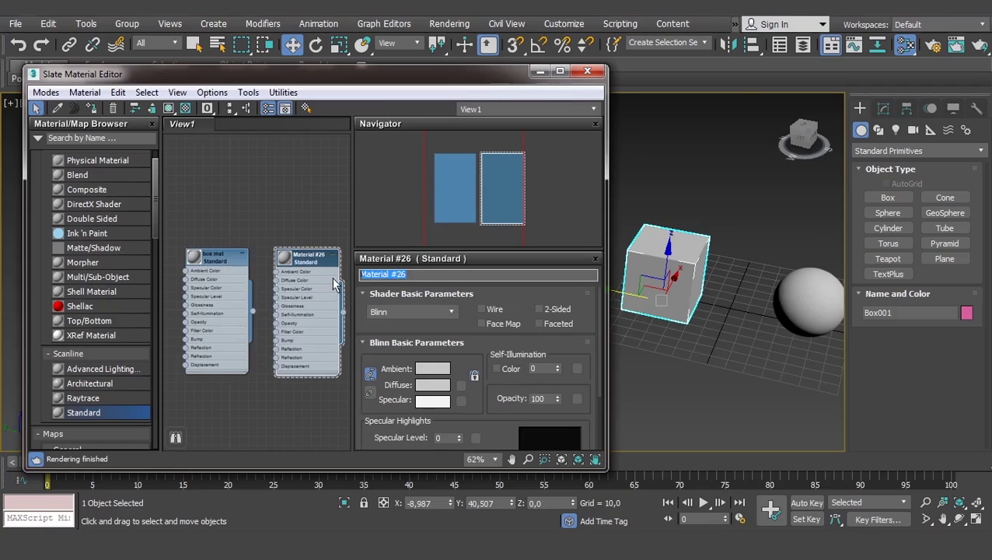
{"action": "type", "text": "sphere ma"}
{"action": "type", "text": "t"}
{"action": "key", "text": "Return"}
{"action": "scroll", "coordinate": [232, 257], "scroll_direction": "up", "scroll_amount": 1}
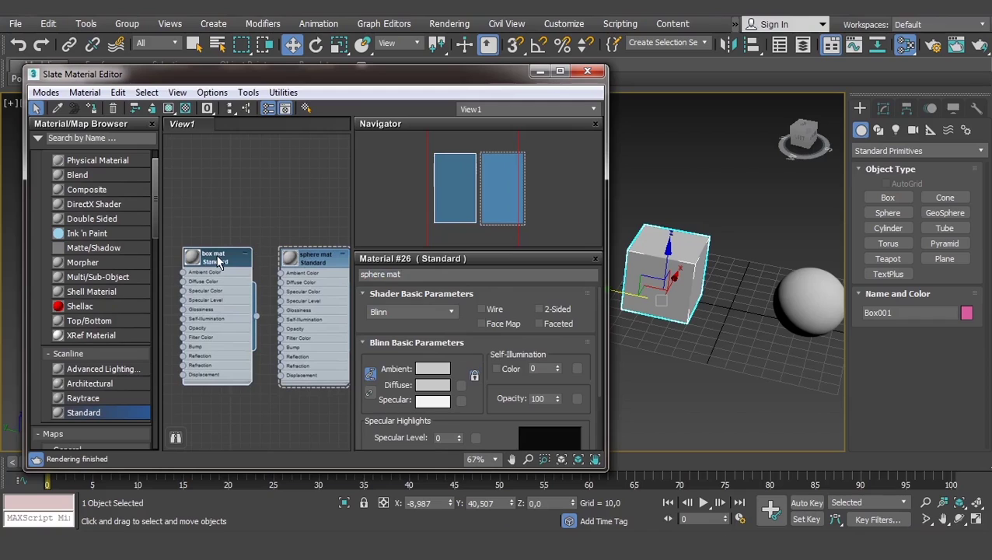
Pan and zoom the node view to show box mat beside sphere mat, selecting each node.
{"action": "scroll", "coordinate": [268, 261], "scroll_direction": "up", "scroll_amount": 3}
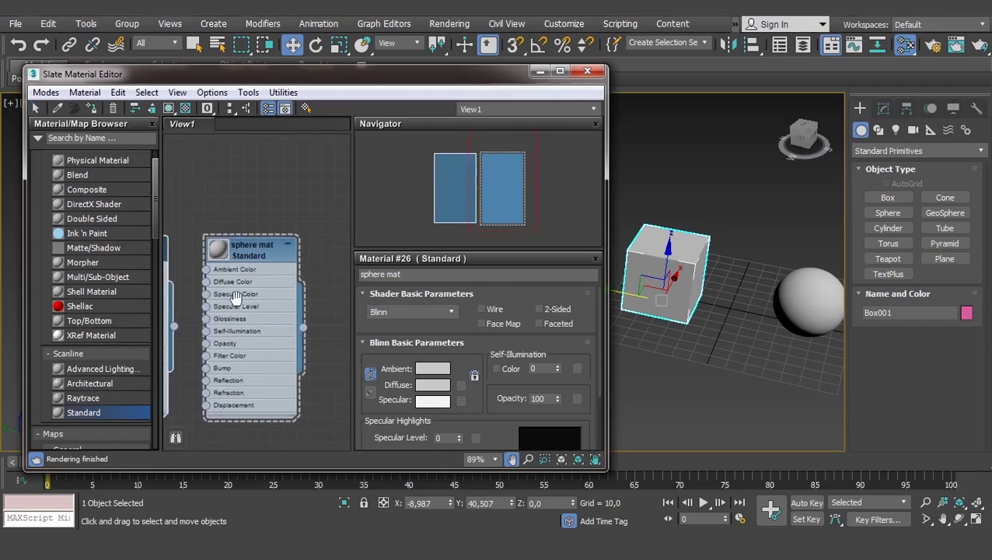
{"action": "middle_click_drag", "start_coordinate": [268, 222], "coordinate": [233, 226]}
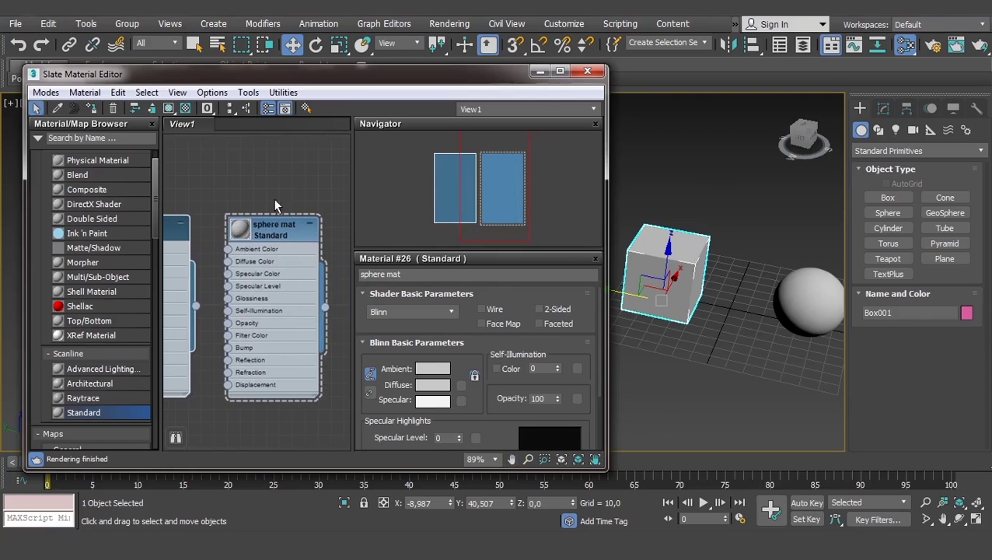
{"action": "middle_click_drag", "start_coordinate": [276, 205], "coordinate": [327, 216]}
{"action": "scroll", "coordinate": [227, 221], "scroll_direction": "down", "scroll_amount": 1}
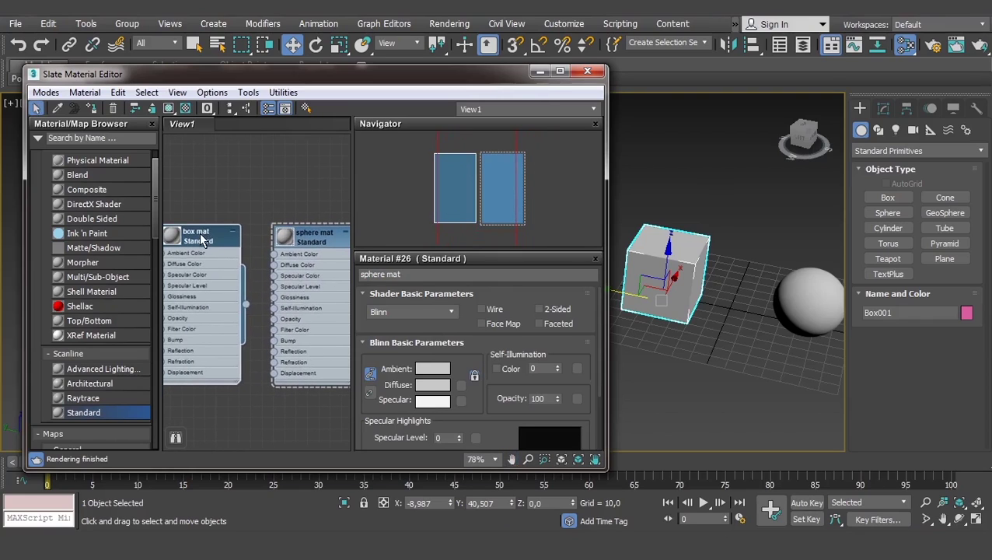
{"action": "left_click", "coordinate": [319, 238]}
{"action": "left_click", "coordinate": [204, 237]}
{"action": "left_click", "coordinate": [309, 240]}
{"action": "left_click", "coordinate": [206, 233]}
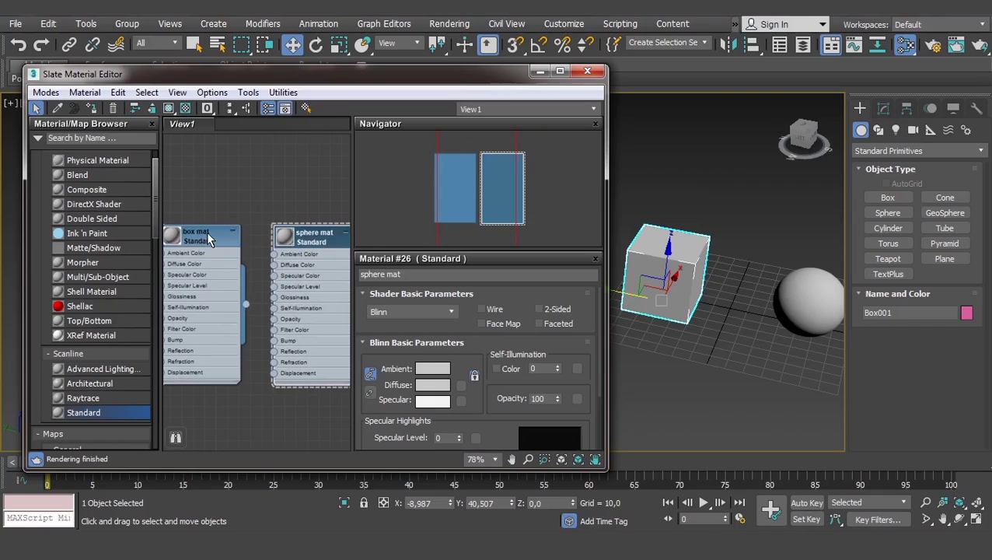
{"action": "left_click", "coordinate": [315, 243]}
{"action": "left_click", "coordinate": [205, 233]}
{"action": "left_click", "coordinate": [311, 239]}
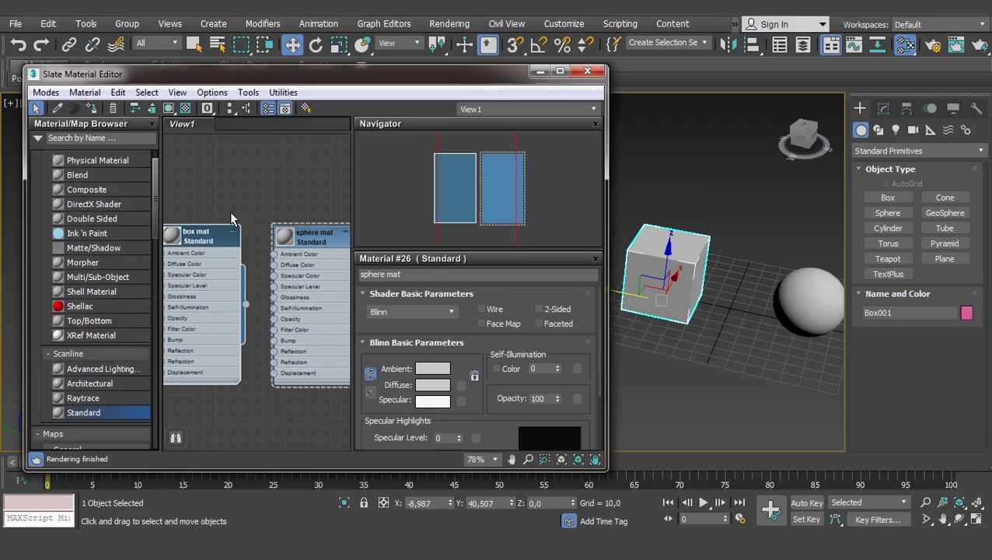
Display box mat's parameters and scroll down to its Blinn Basic Parameters.
{"action": "left_click", "coordinate": [214, 242]}
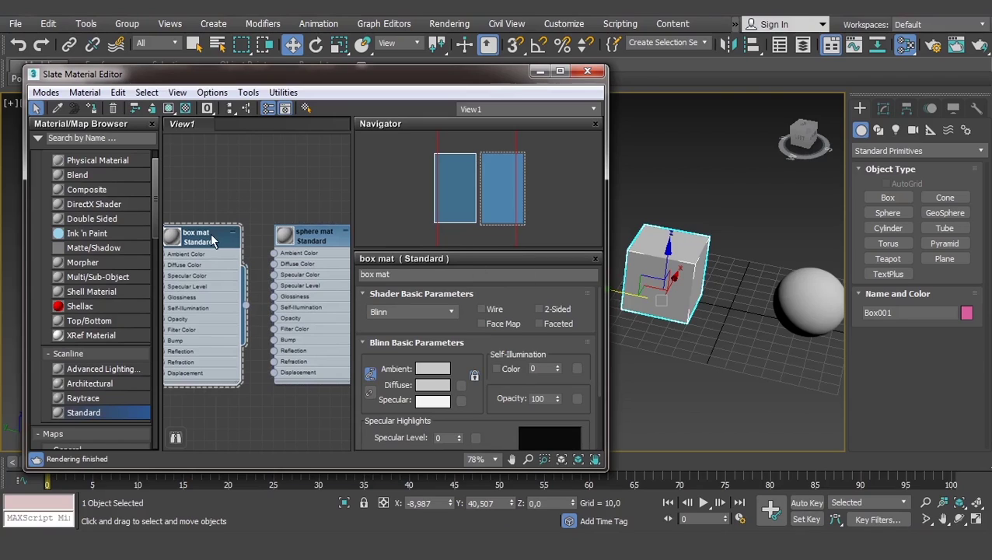
{"action": "middle_click_drag", "start_coordinate": [244, 237], "coordinate": [284, 238]}
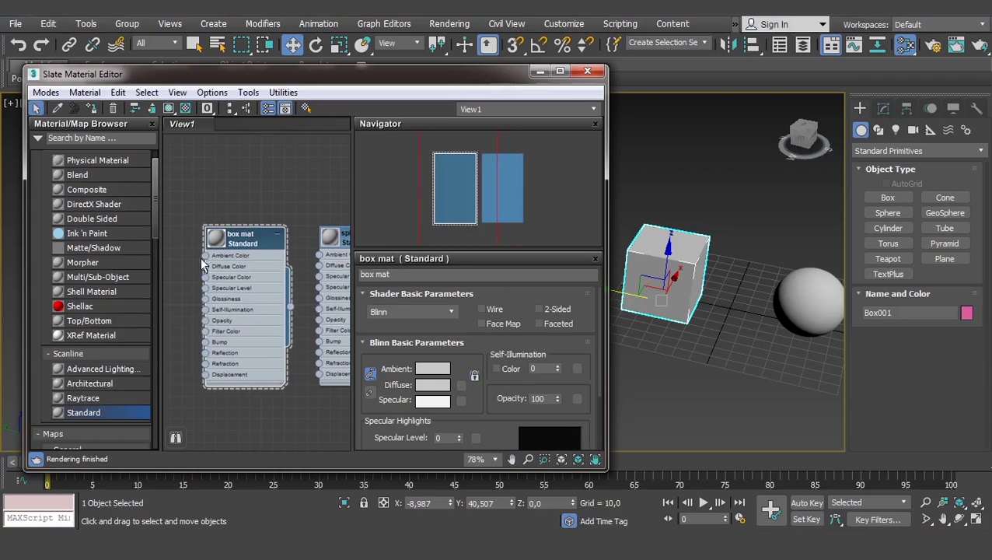
{"action": "middle_click_drag", "start_coordinate": [307, 324], "coordinate": [220, 331]}
{"action": "left_click", "coordinate": [308, 241]}
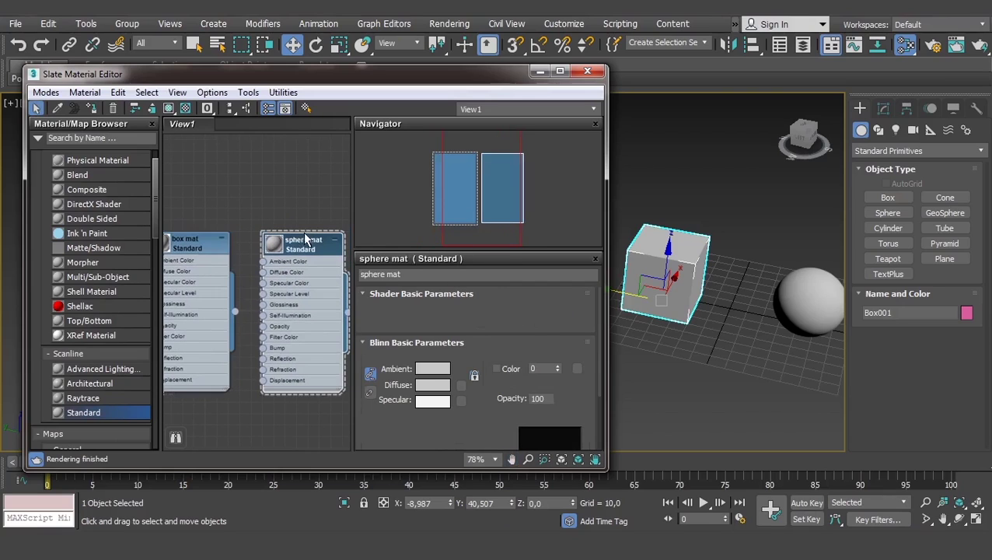
{"action": "left_click", "coordinate": [209, 249]}
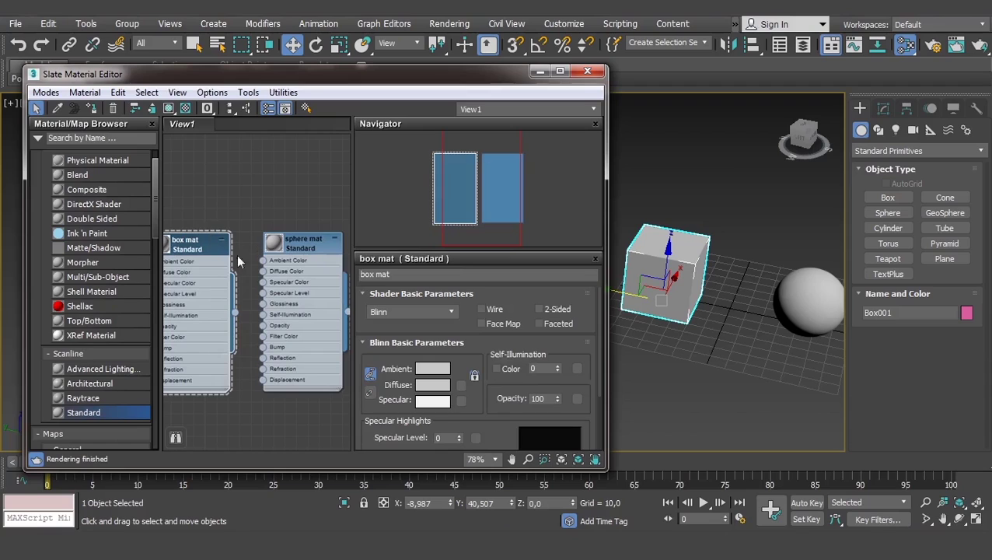
{"action": "scroll", "coordinate": [232, 339], "scroll_direction": "down", "scroll_amount": 2}
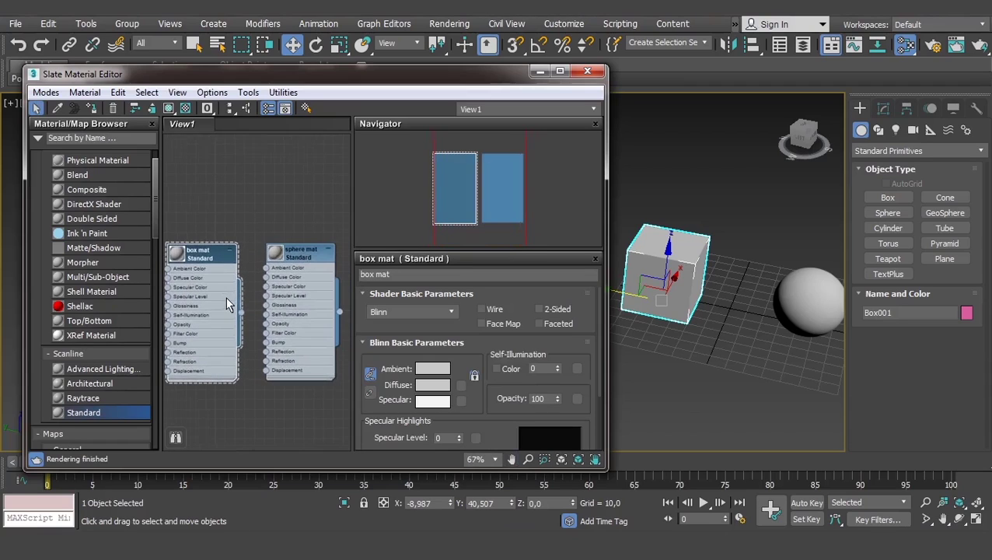
{"action": "middle_click_drag", "start_coordinate": [230, 287], "coordinate": [244, 273]}
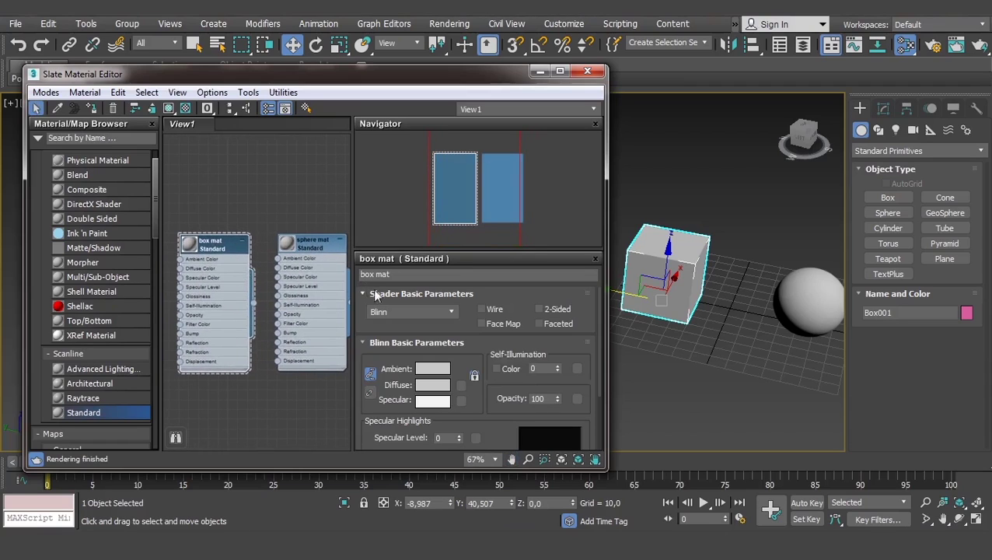
{"action": "scroll", "coordinate": [368, 321], "scroll_direction": "down", "scroll_amount": 2}
{"action": "scroll", "coordinate": [364, 350], "scroll_direction": "down", "scroll_amount": 2}
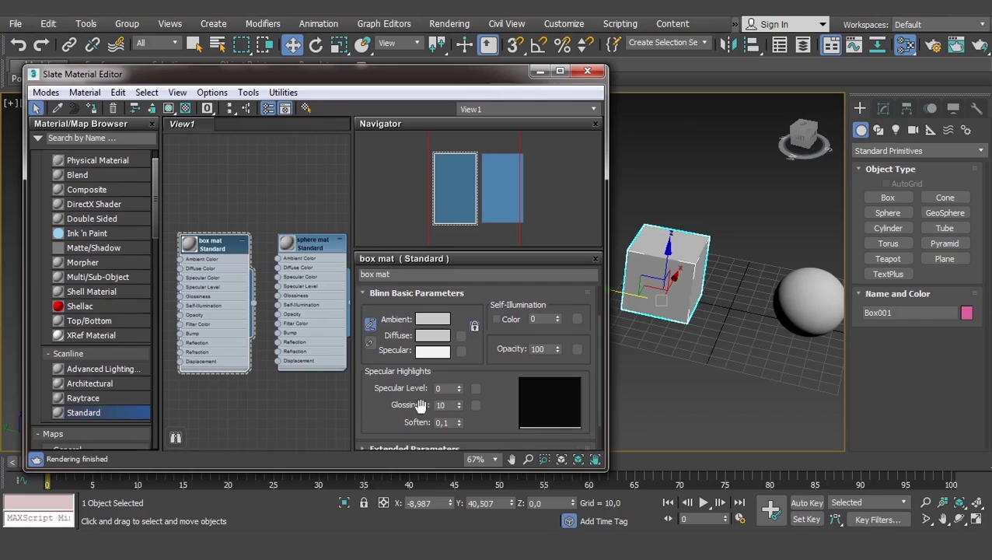
Set box mat's diffuse colour to bright green.
{"action": "left_click", "coordinate": [427, 336]}
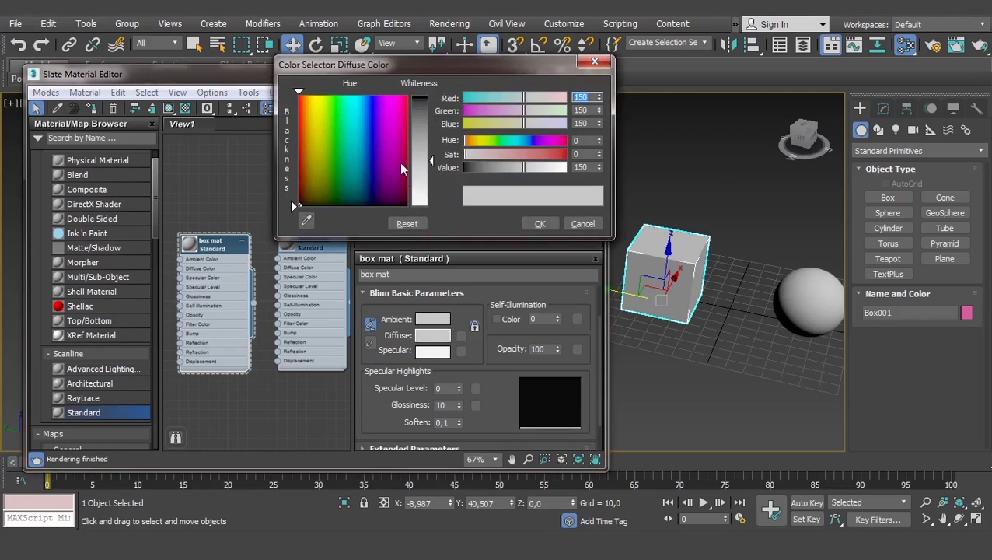
{"action": "mouse_move", "coordinate": [402, 167]}
{"action": "left_mouse_down"}
{"action": "mouse_move", "coordinate": [347, 112]}
{"action": "mouse_move", "coordinate": [375, 122]}
{"action": "left_mouse_up"}
{"action": "mouse_move", "coordinate": [425, 87]}
{"action": "left_mouse_down"}
{"action": "mouse_move", "coordinate": [372, 146]}
{"action": "mouse_move", "coordinate": [336, 108]}
{"action": "left_mouse_up"}
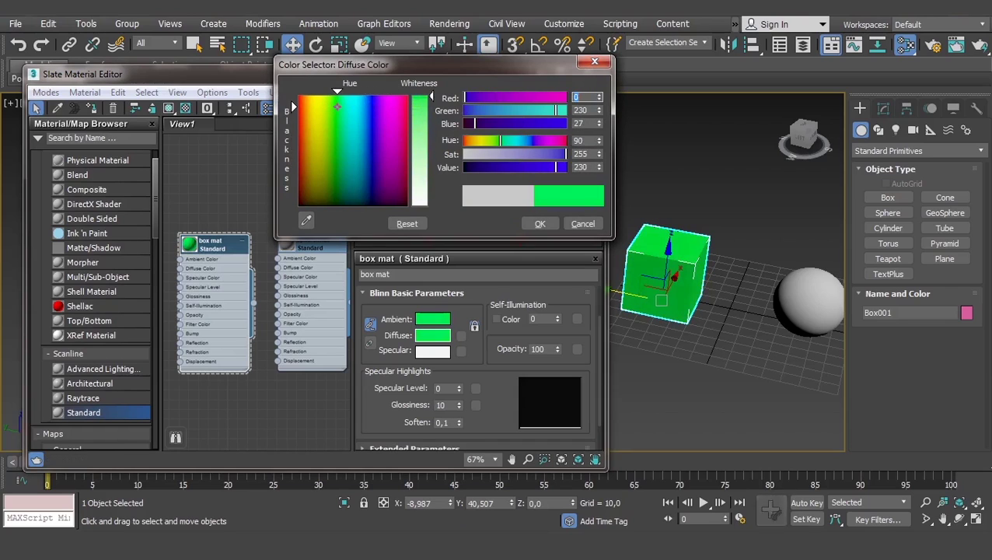
{"action": "left_click_drag", "start_coordinate": [336, 108], "coordinate": [336, 104]}
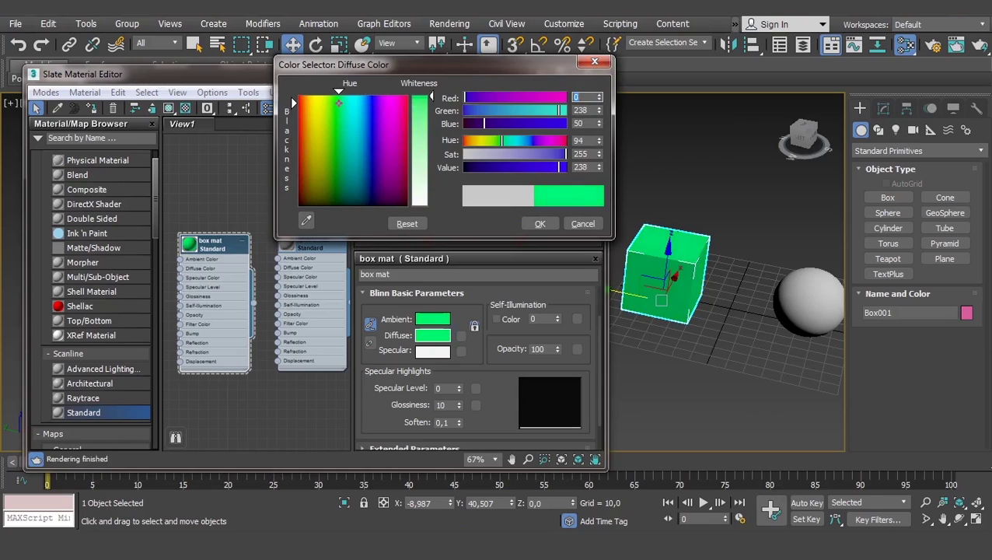
{"action": "left_click", "coordinate": [540, 223]}
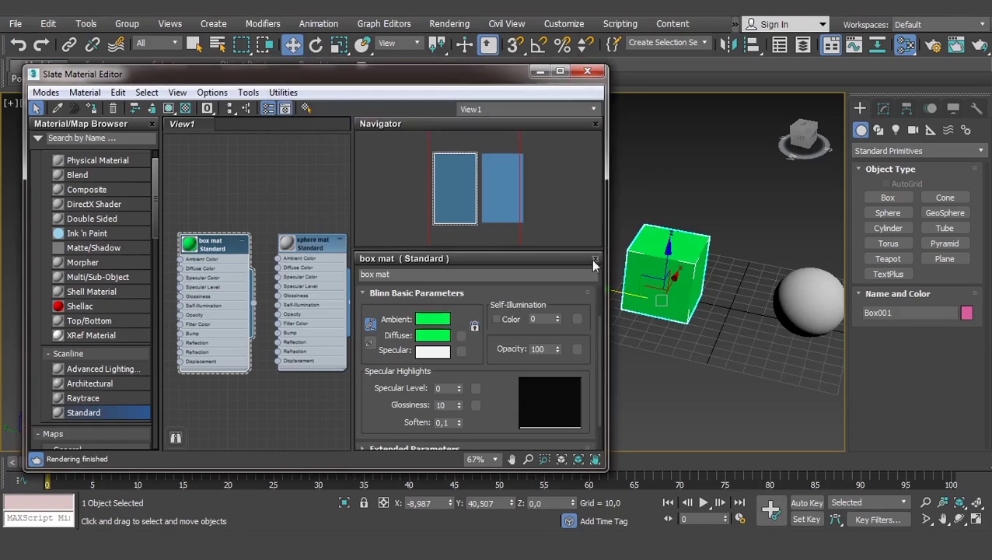
{"action": "left_click", "coordinate": [429, 340]}
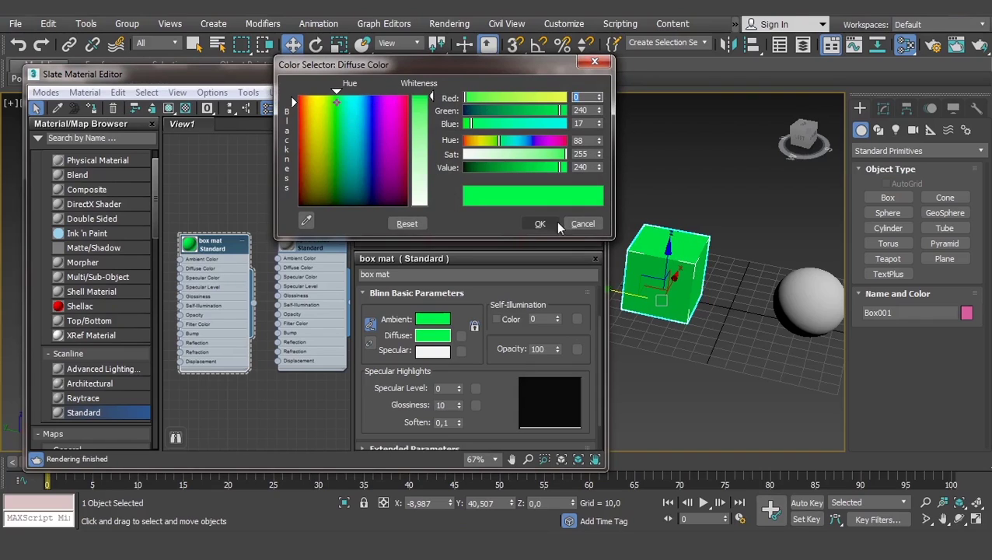
{"action": "left_click", "coordinate": [585, 225]}
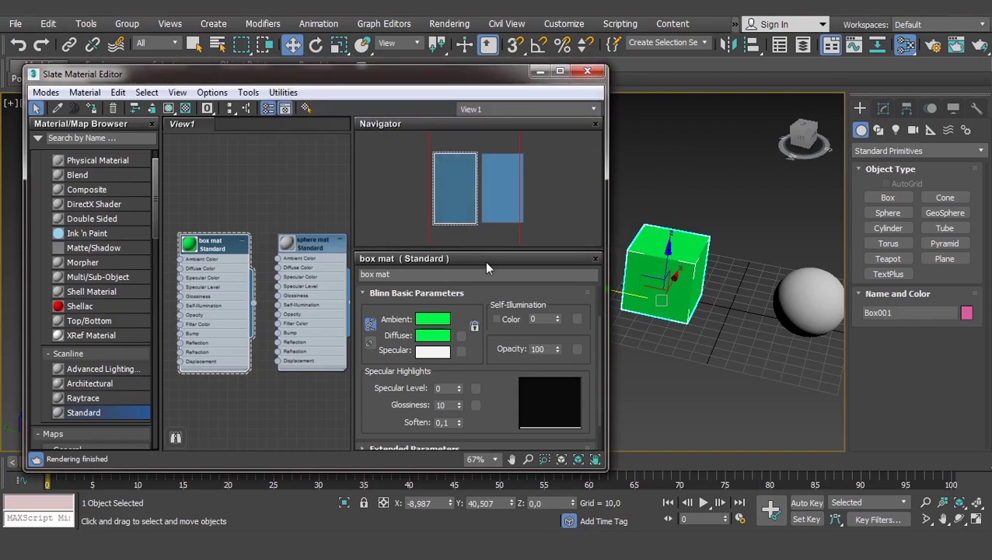
Set sphere mat's diffuse colour to pure red (255, 0, 0).
{"action": "double_click", "coordinate": [306, 247]}
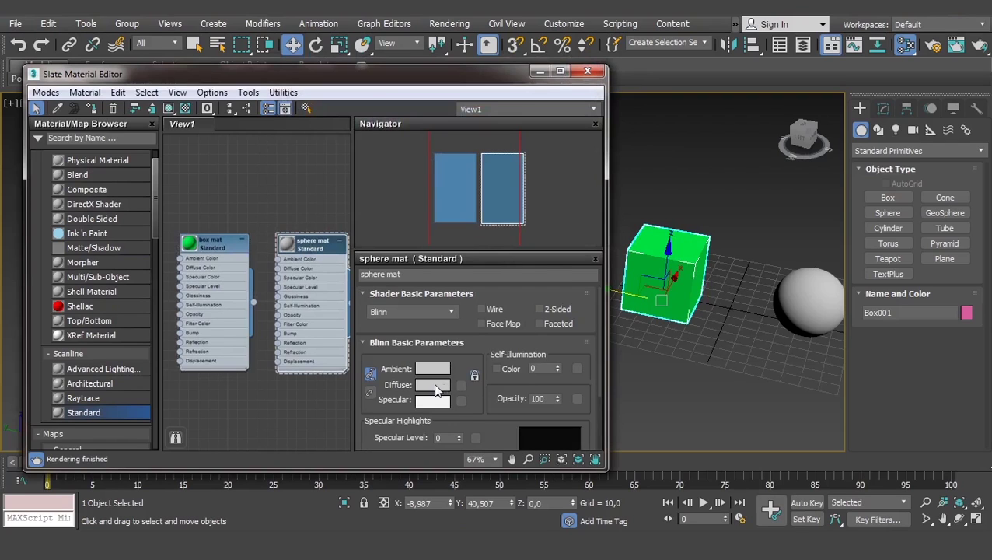
{"action": "left_click", "coordinate": [433, 385]}
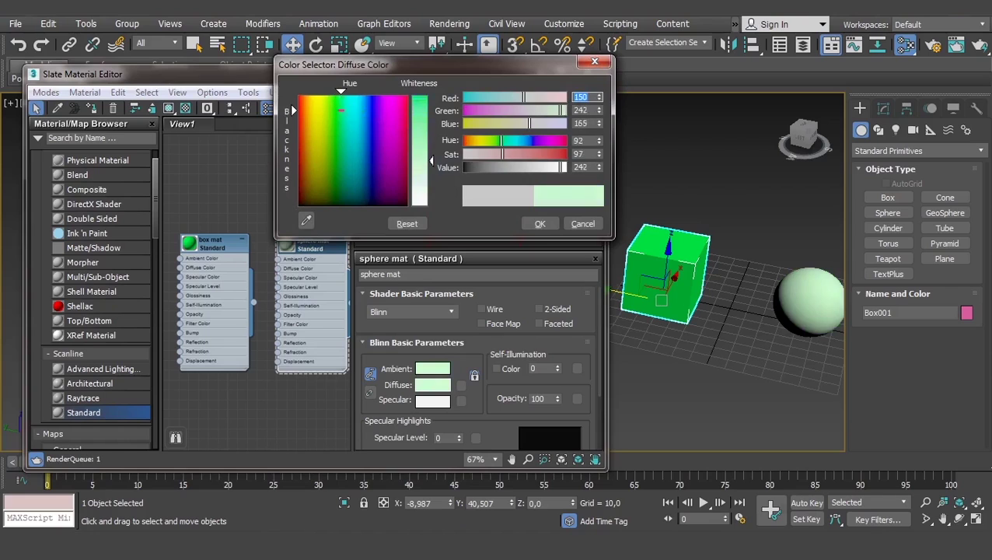
{"action": "mouse_move", "coordinate": [398, 122]}
{"action": "left_mouse_down"}
{"action": "mouse_move", "coordinate": [417, 117]}
{"action": "mouse_move", "coordinate": [418, 97]}
{"action": "left_mouse_up"}
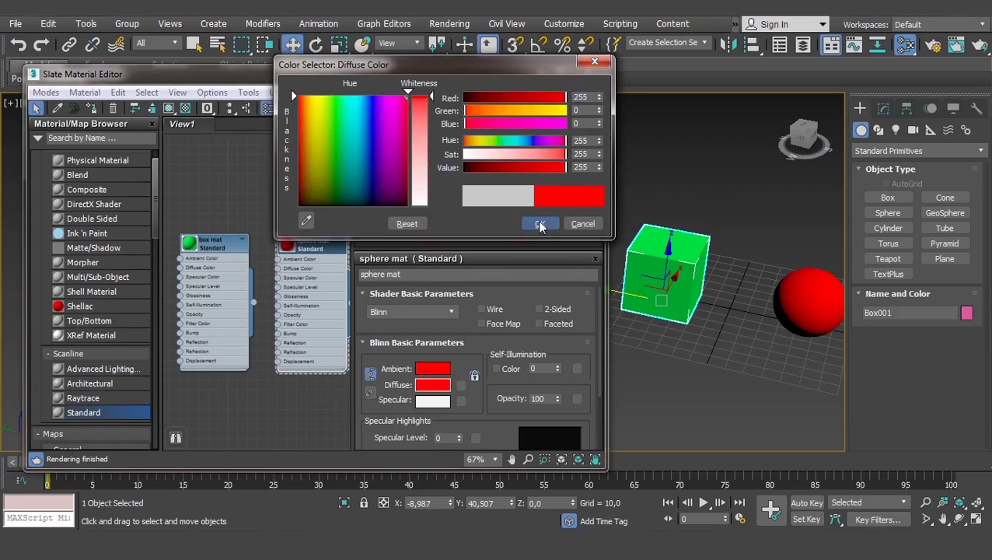
{"action": "left_click", "coordinate": [540, 223]}
{"action": "mouse_move", "coordinate": [769, 357]}
{"action": "middle_mouse_down", "text": "alt"}
{"action": "mouse_move", "coordinate": [697, 319]}
{"action": "mouse_move", "coordinate": [737, 375]}
{"action": "middle_mouse_up", "text": "alt"}
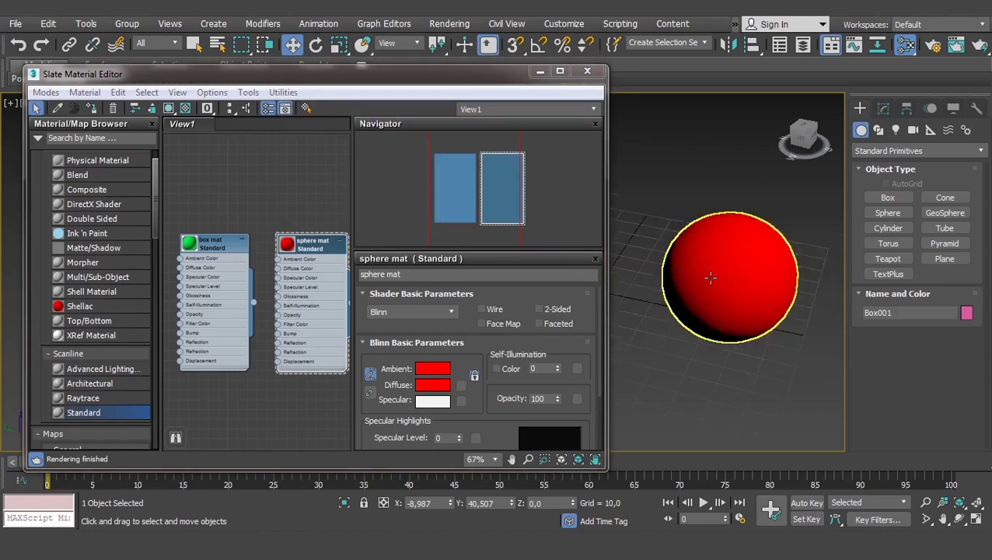
{"action": "left_click", "coordinate": [736, 375]}
{"action": "scroll", "coordinate": [736, 375], "scroll_direction": "up", "scroll_amount": 2}
{"action": "middle_click_drag", "start_coordinate": [729, 330], "coordinate": [716, 339], "text": "alt"}
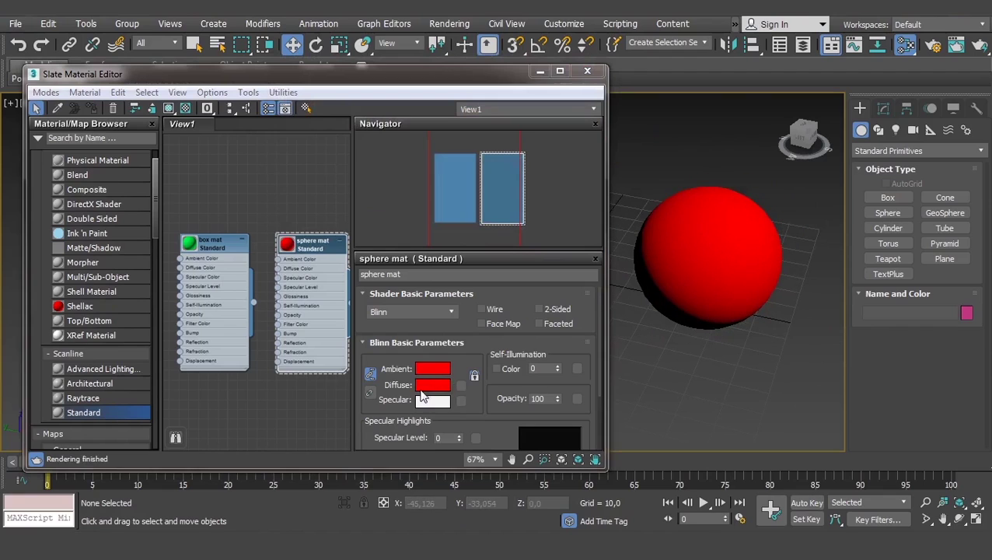
{"action": "left_click_drag", "start_coordinate": [473, 414], "coordinate": [479, 339]}
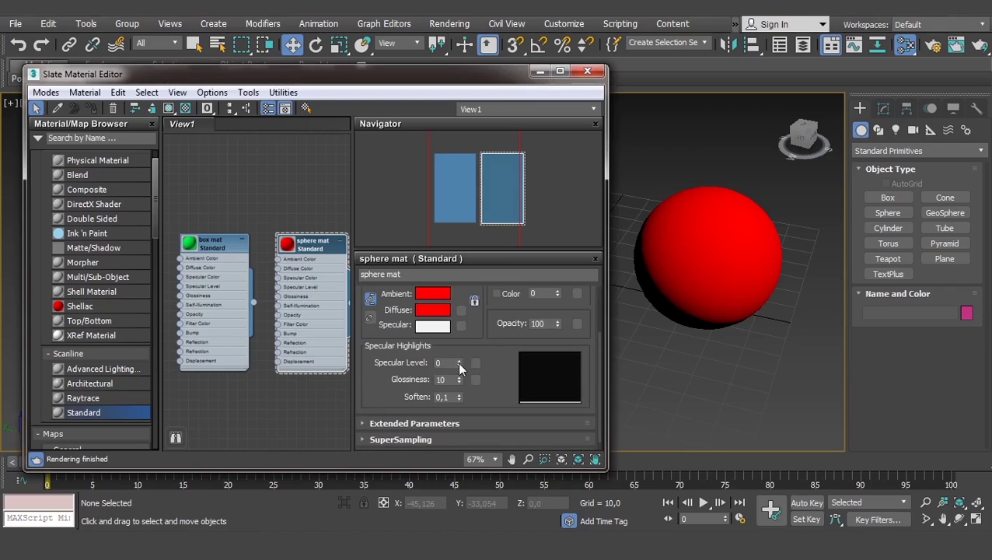
Raise sphere mat's Specular Level to 59 and Glossiness to 45.
{"action": "mouse_move", "coordinate": [459, 363]}
{"action": "left_mouse_down"}
{"action": "mouse_move", "coordinate": [465, 315]}
{"action": "mouse_move", "coordinate": [472, 336]}
{"action": "mouse_move", "coordinate": [467, 298]}
{"action": "mouse_move", "coordinate": [459, 381]}
{"action": "mouse_move", "coordinate": [457, 358]}
{"action": "mouse_move", "coordinate": [457, 370]}
{"action": "left_mouse_up"}
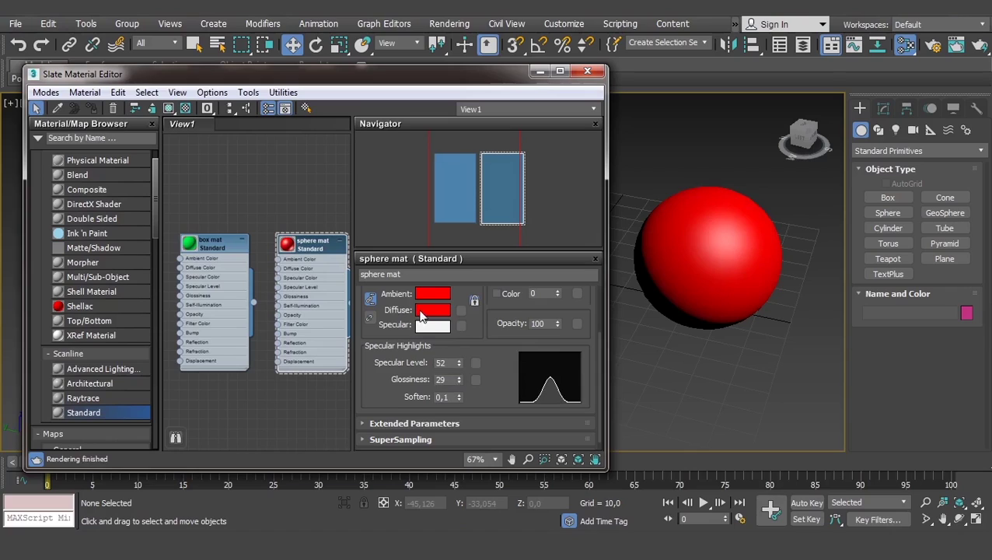
{"action": "scroll", "coordinate": [493, 381], "scroll_direction": "up", "scroll_amount": 2}
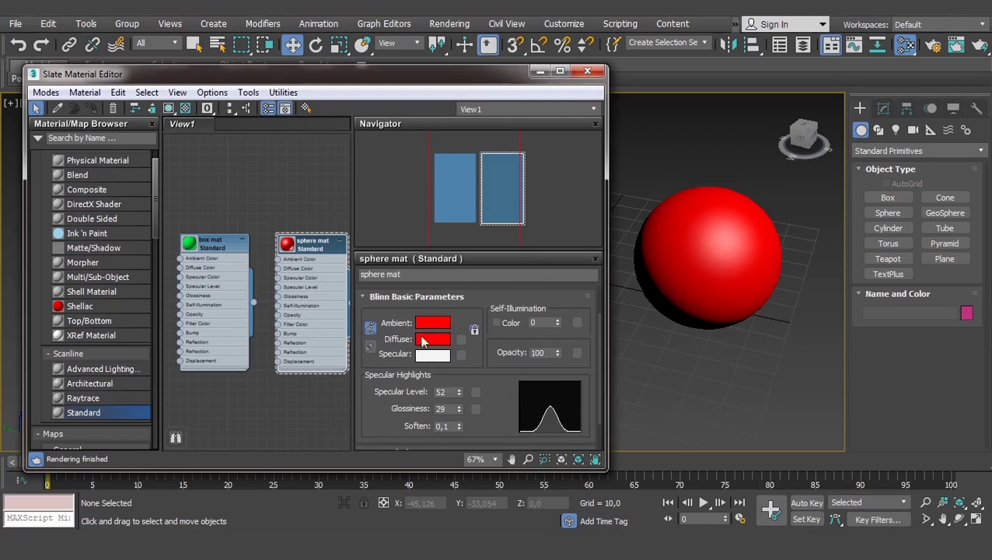
{"action": "scroll", "coordinate": [499, 398], "scroll_direction": "down", "scroll_amount": 1}
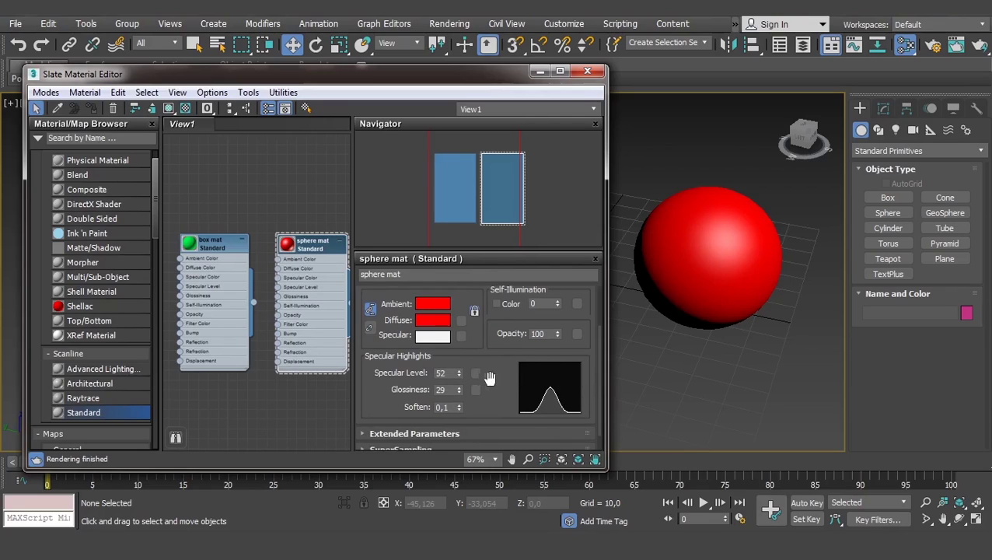
{"action": "scroll", "coordinate": [502, 389], "scroll_direction": "up", "scroll_amount": 1}
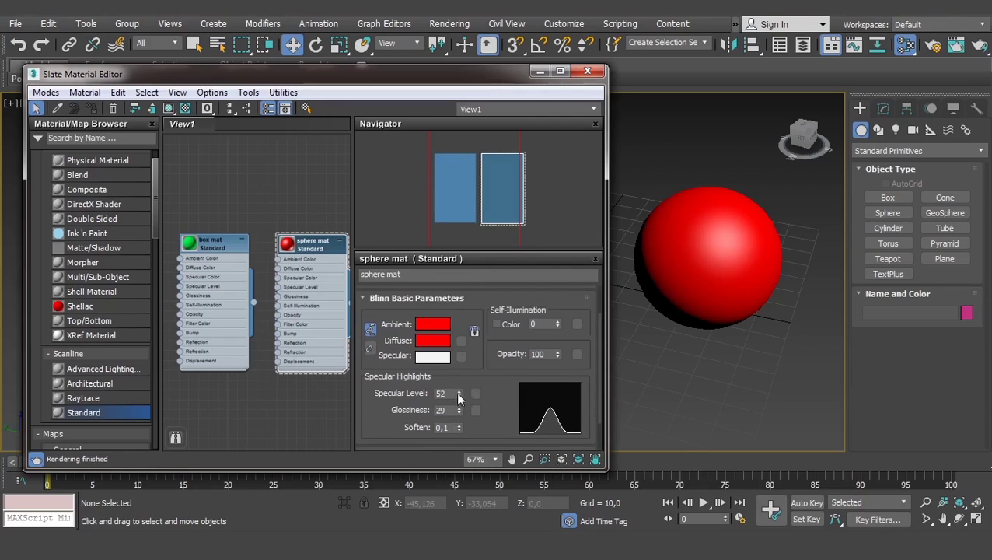
{"action": "mouse_move", "coordinate": [458, 396]}
{"action": "left_mouse_down"}
{"action": "mouse_move", "coordinate": [455, 386]}
{"action": "mouse_move", "coordinate": [456, 405]}
{"action": "mouse_move", "coordinate": [458, 390]}
{"action": "left_mouse_up"}
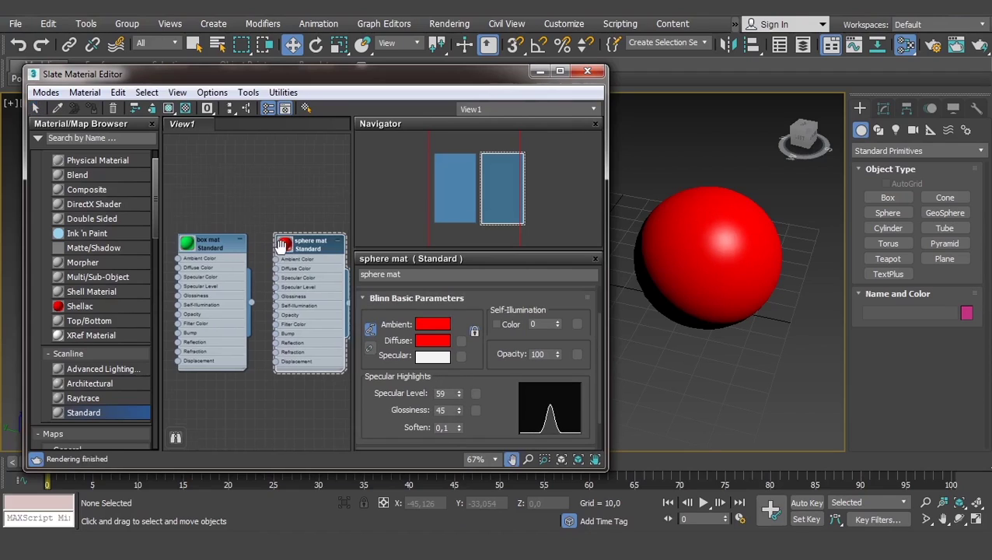
{"action": "scroll", "coordinate": [261, 257], "scroll_direction": "down", "scroll_amount": 1}
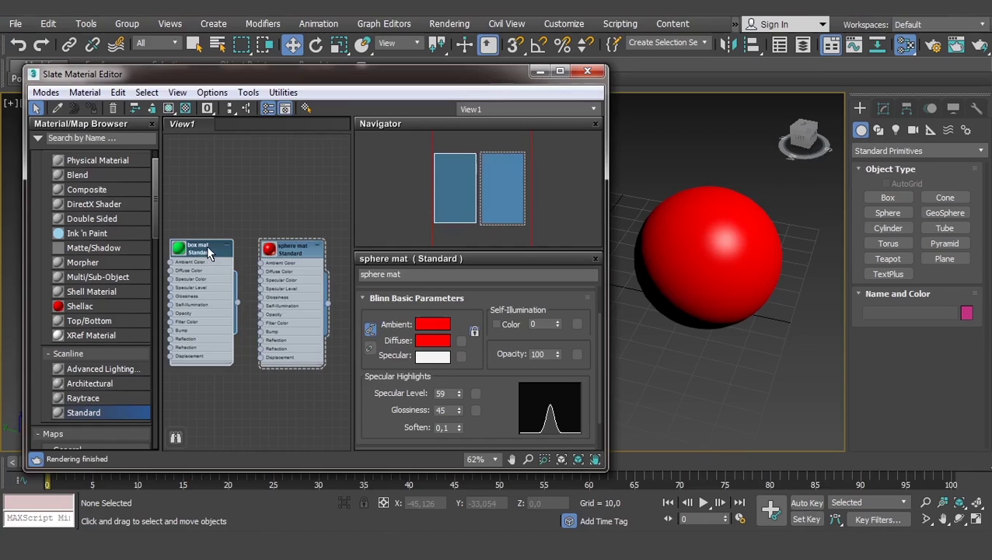
Select the box mat node and open the map browser from its Diffuse map button.
{"action": "left_click_drag", "start_coordinate": [199, 246], "coordinate": [200, 237]}
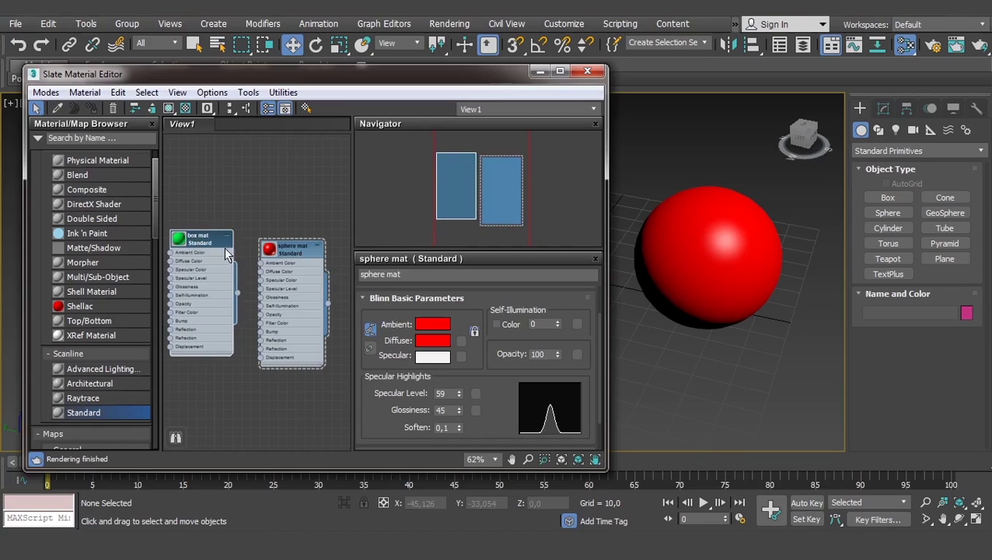
{"action": "left_click", "coordinate": [206, 244]}
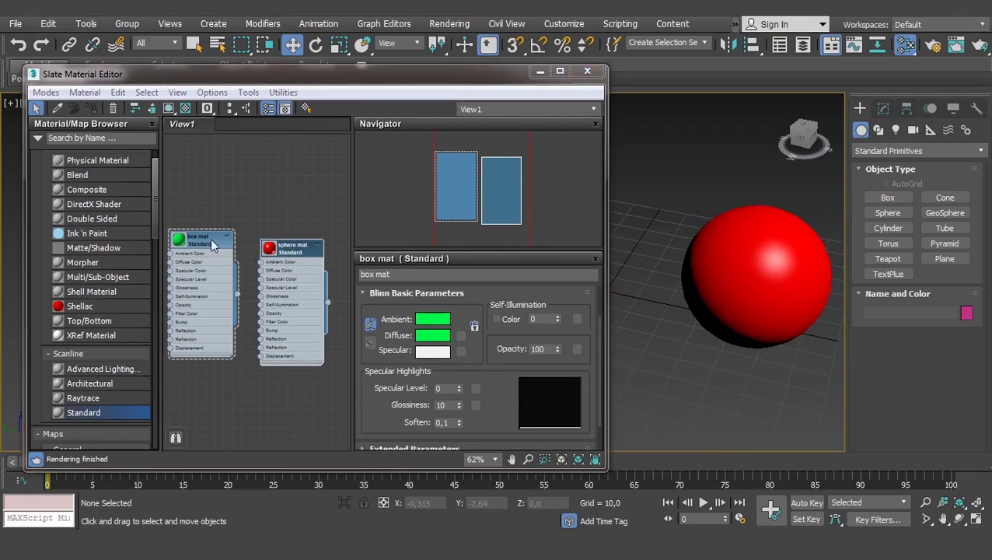
{"action": "scroll", "coordinate": [640, 298], "scroll_direction": "down", "scroll_amount": 3}
{"action": "scroll", "coordinate": [655, 326], "scroll_direction": "down", "scroll_amount": 2}
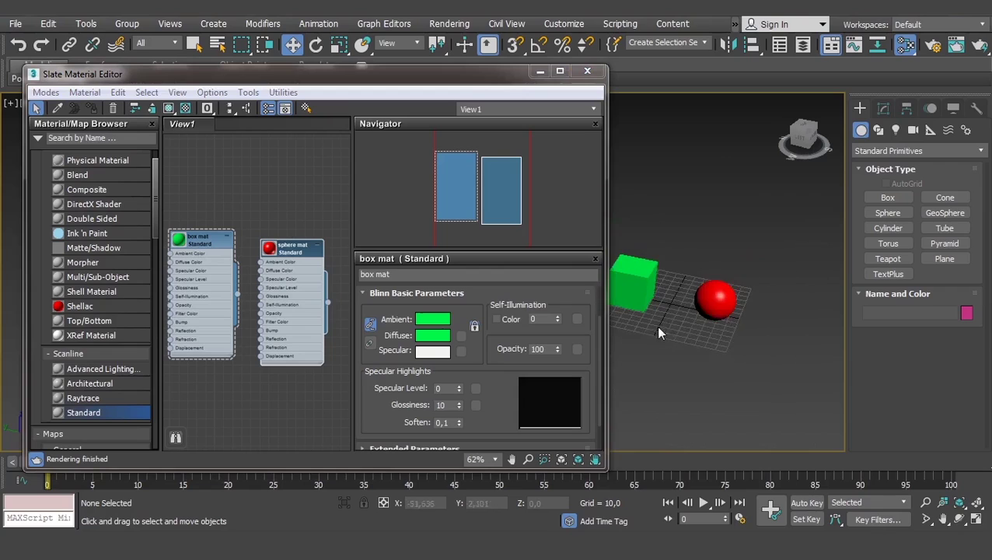
{"action": "scroll", "coordinate": [689, 331], "scroll_direction": "down", "scroll_amount": 2}
{"action": "scroll", "coordinate": [690, 340], "scroll_direction": "down", "scroll_amount": 1}
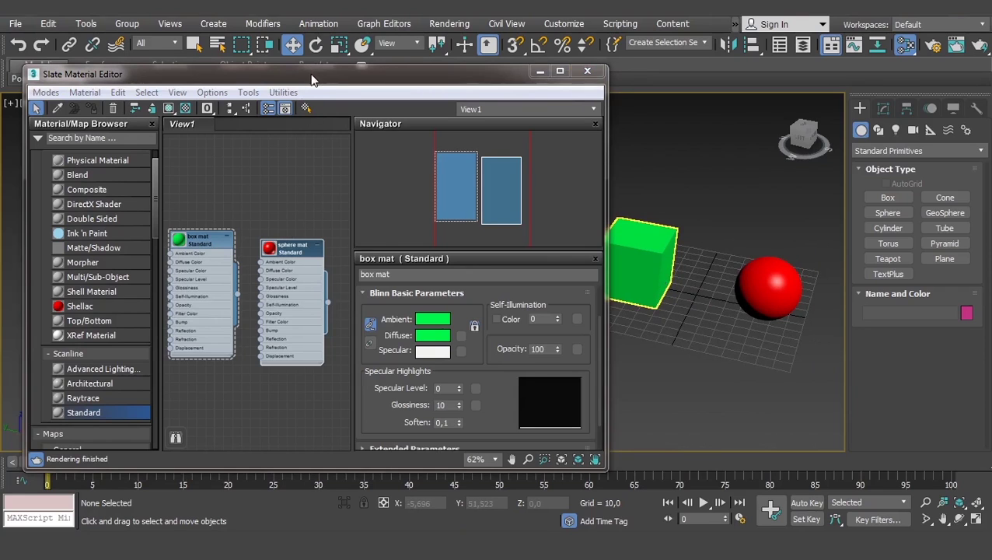
{"action": "left_click_drag", "start_coordinate": [311, 80], "coordinate": [295, 74]}
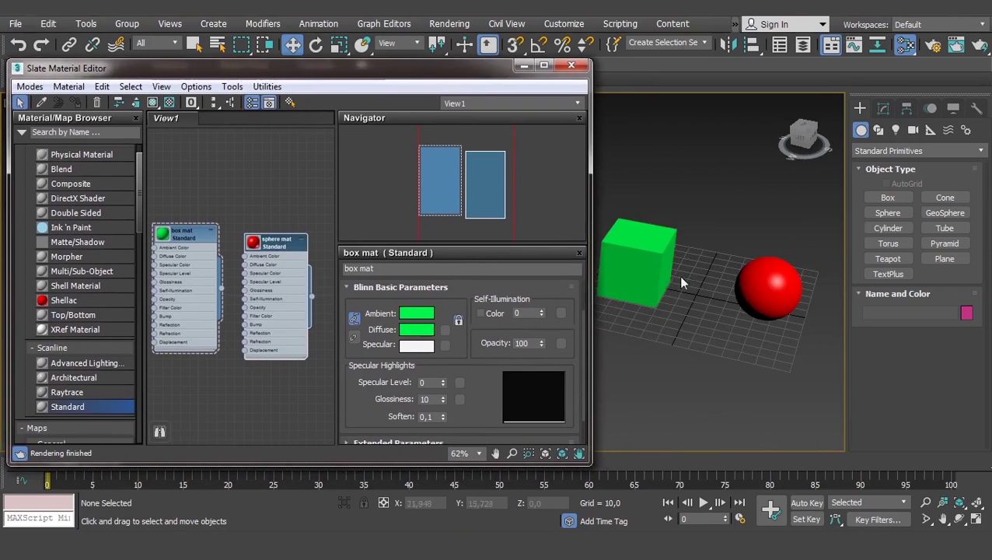
{"action": "scroll", "coordinate": [643, 288], "scroll_direction": "up", "scroll_amount": 3}
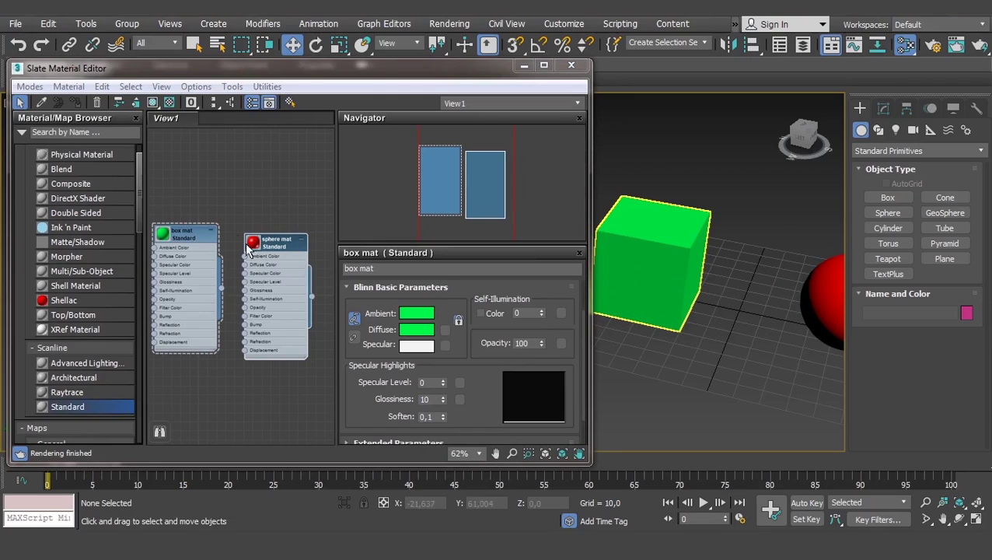
{"action": "middle_click_drag", "start_coordinate": [230, 365], "coordinate": [245, 366]}
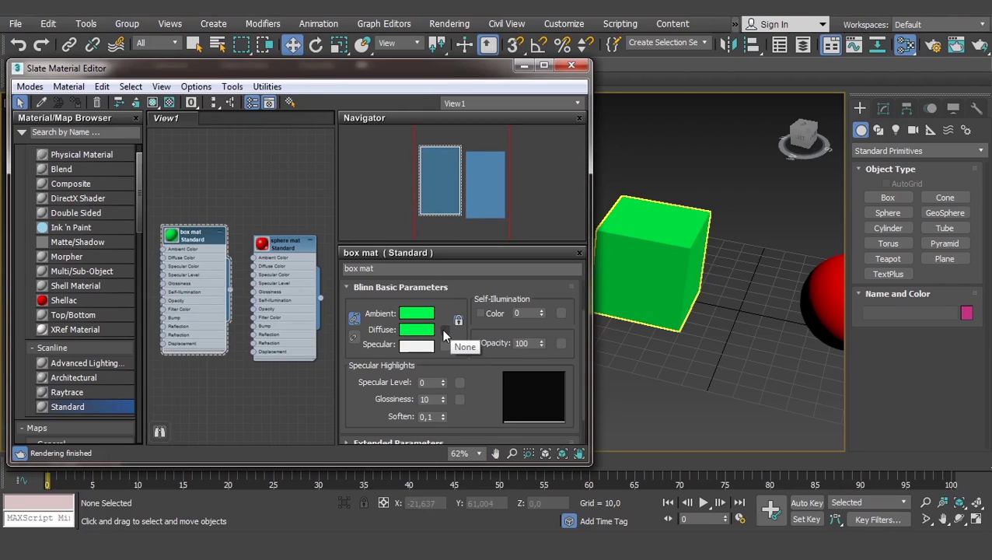
{"action": "mouse_move", "coordinate": [138, 207]}
{"action": "left_mouse_down"}
{"action": "mouse_move", "coordinate": [145, 267]}
{"action": "mouse_move", "coordinate": [153, 237]}
{"action": "left_mouse_up"}
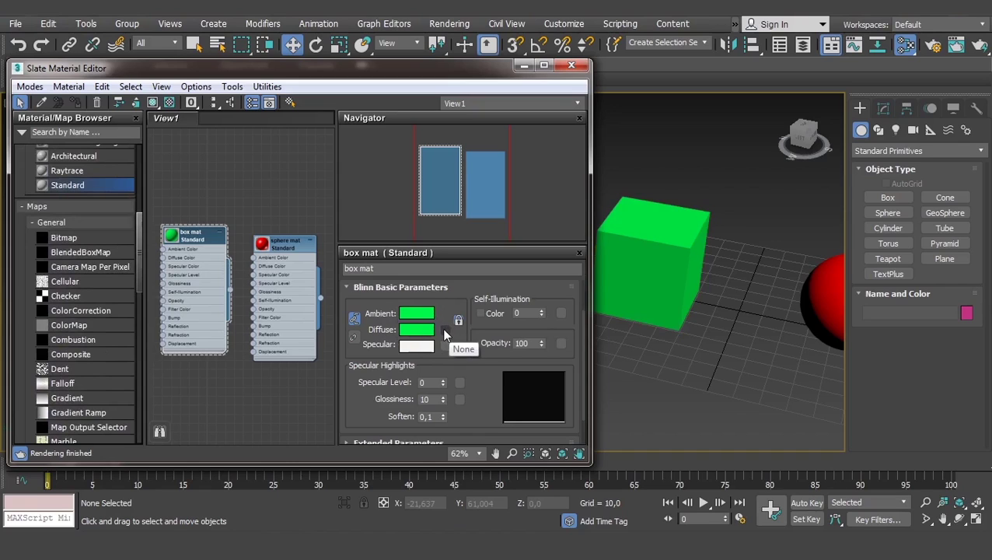
{"action": "left_click", "coordinate": [446, 331]}
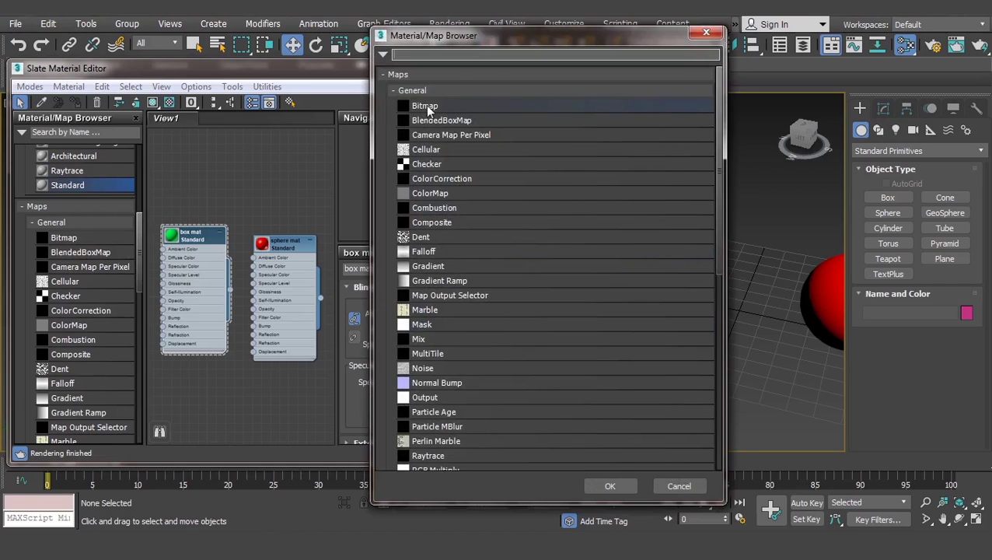
Assign a Bitmap map loading pexels-fwstudio-129731.jpg to box mat's diffuse.
{"action": "double_click", "coordinate": [426, 106]}
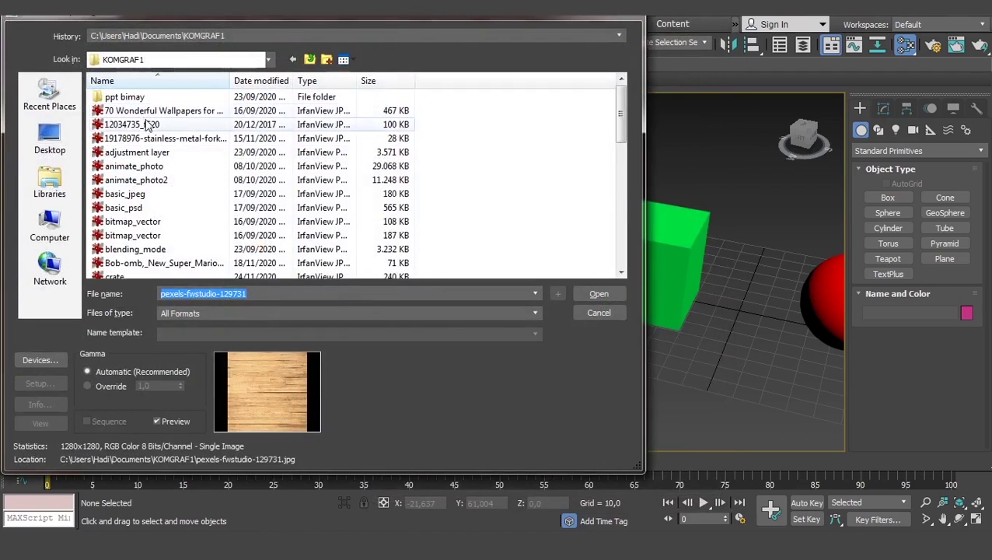
{"action": "left_click", "coordinate": [148, 124]}
{"action": "scroll", "coordinate": [176, 138], "scroll_direction": "down", "scroll_amount": 2}
{"action": "scroll", "coordinate": [176, 139], "scroll_direction": "down", "scroll_amount": 4}
{"action": "scroll", "coordinate": [176, 138], "scroll_direction": "down", "scroll_amount": 1}
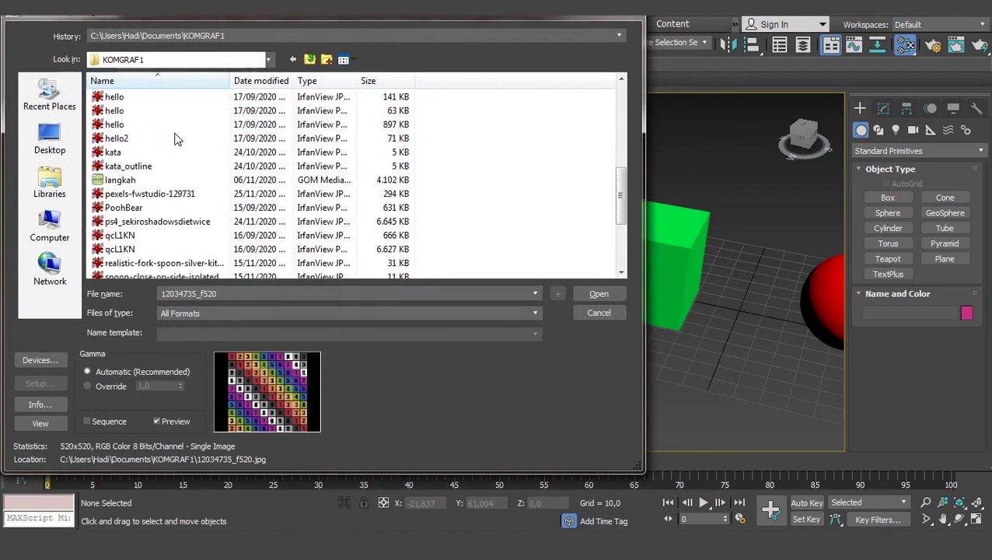
{"action": "scroll", "coordinate": [176, 139], "scroll_direction": "down", "scroll_amount": 1}
{"action": "left_click", "coordinate": [154, 152]}
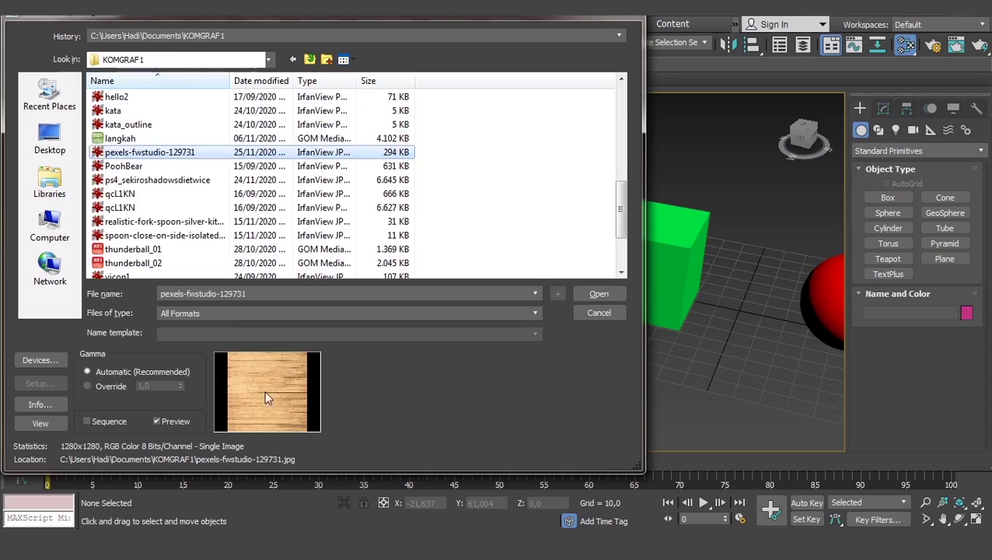
{"action": "left_click", "coordinate": [595, 293]}
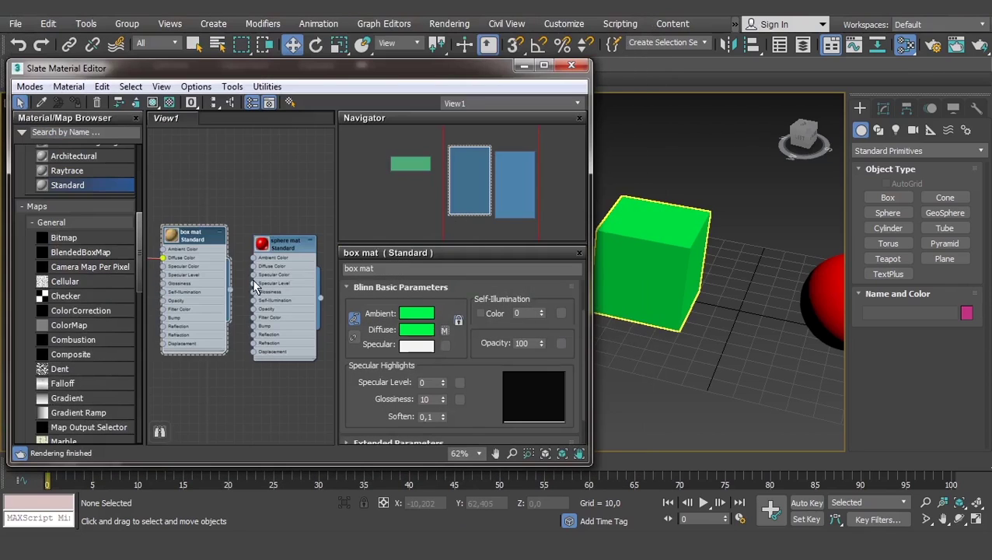
Arrange the box mat and Map #1 nodes and widen the material editor window.
{"action": "left_click_drag", "start_coordinate": [186, 236], "coordinate": [182, 239]}
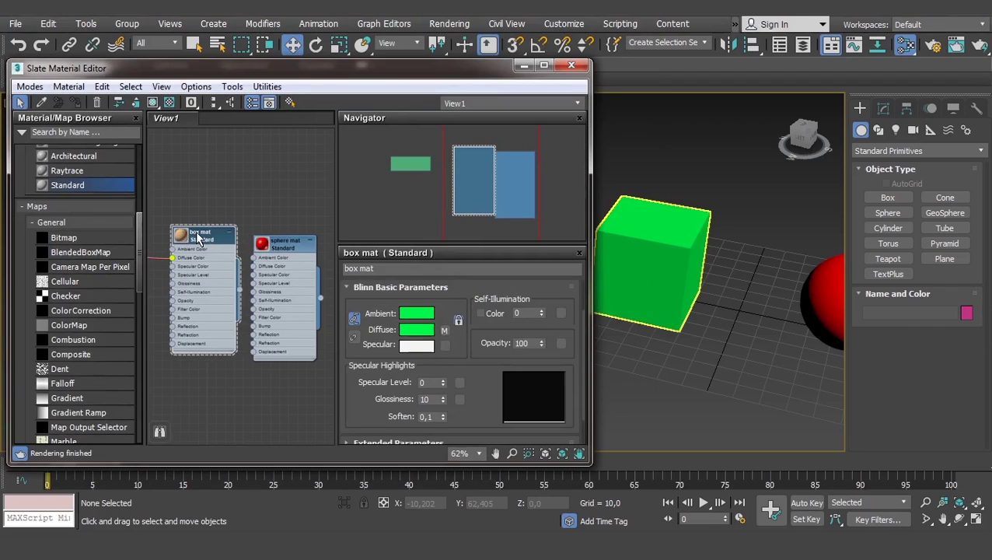
{"action": "middle_click_drag", "start_coordinate": [206, 231], "coordinate": [287, 233]}
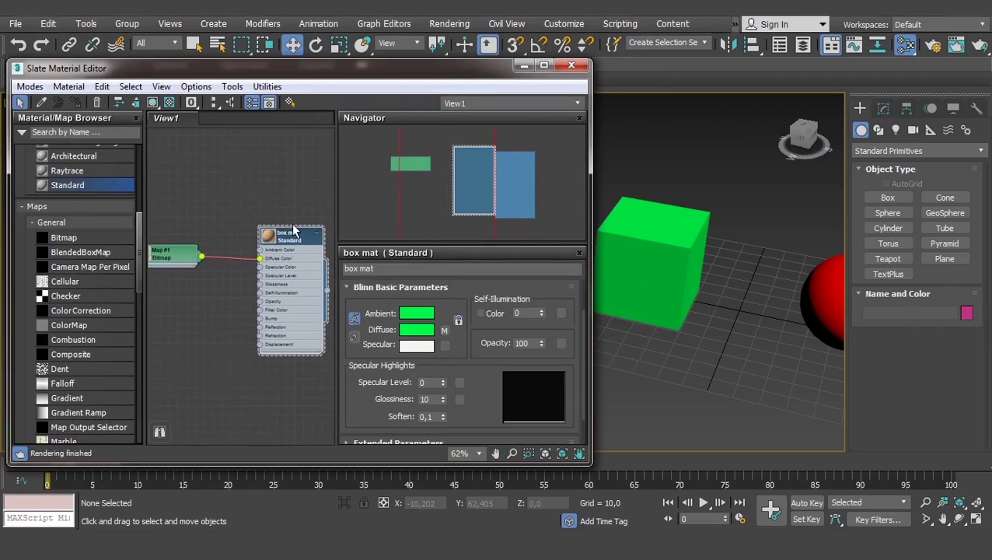
{"action": "scroll", "coordinate": [288, 233], "scroll_direction": "down", "scroll_amount": 1}
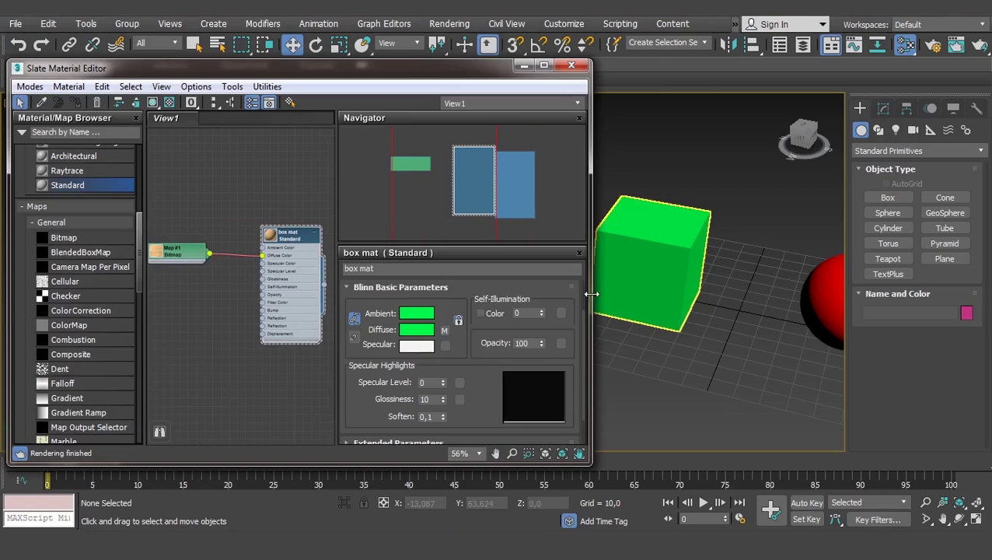
{"action": "left_click_drag", "start_coordinate": [592, 294], "coordinate": [705, 294]}
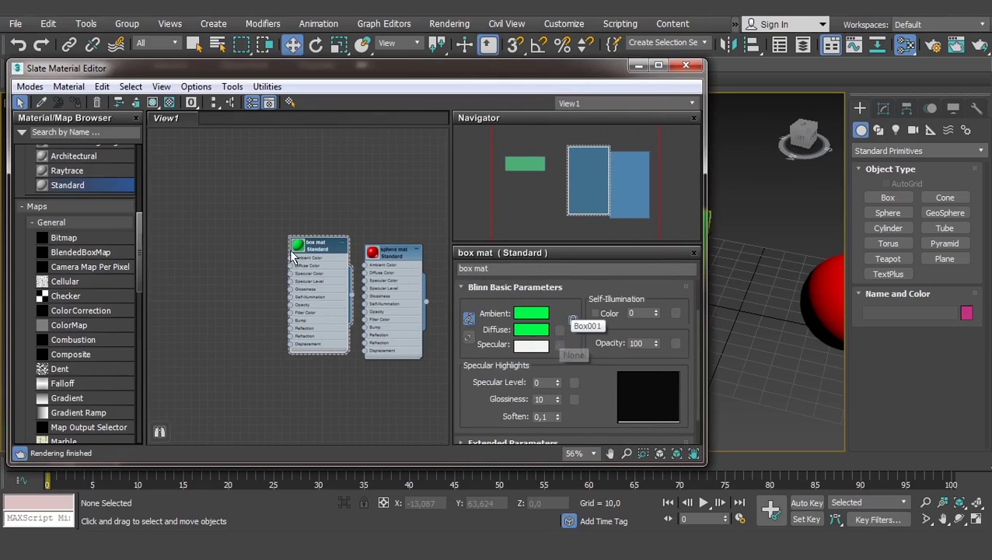
Add a new Bitmap node, Map #2, loading pexels-fwstudio-129731.jpg into box mat's diffuse.
{"action": "left_click_drag", "start_coordinate": [326, 249], "coordinate": [302, 257]}
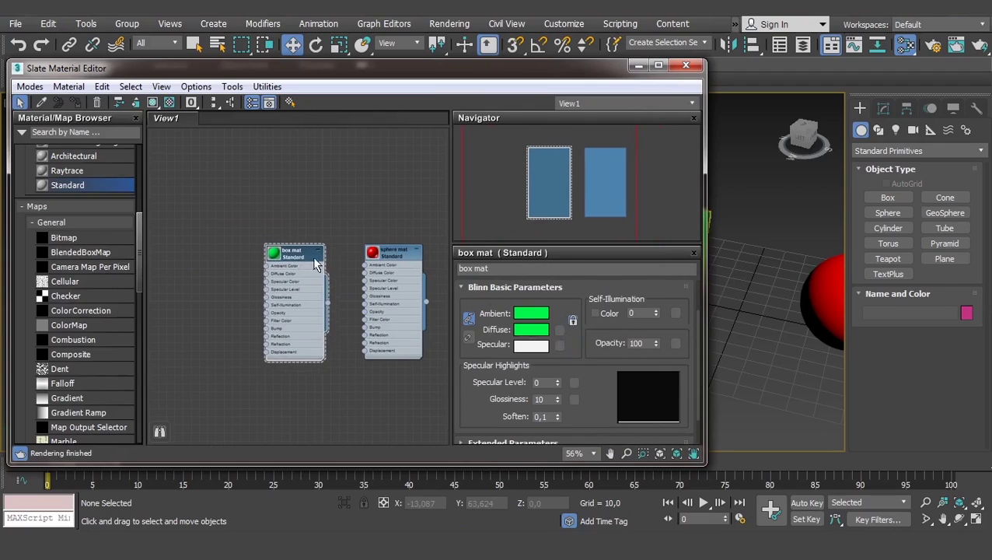
{"action": "left_click", "coordinate": [559, 329]}
{"action": "double_click", "coordinate": [466, 109]}
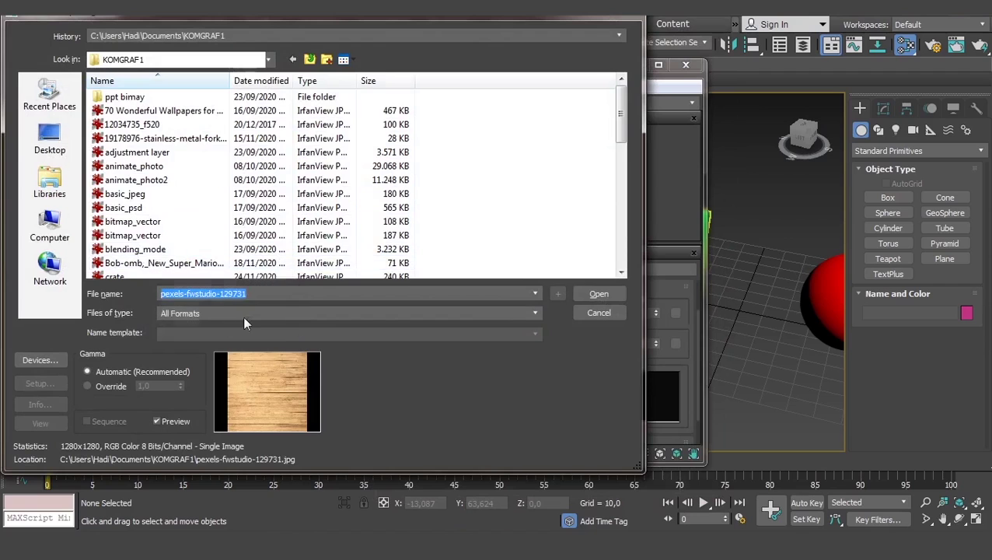
{"action": "left_click", "coordinate": [600, 295]}
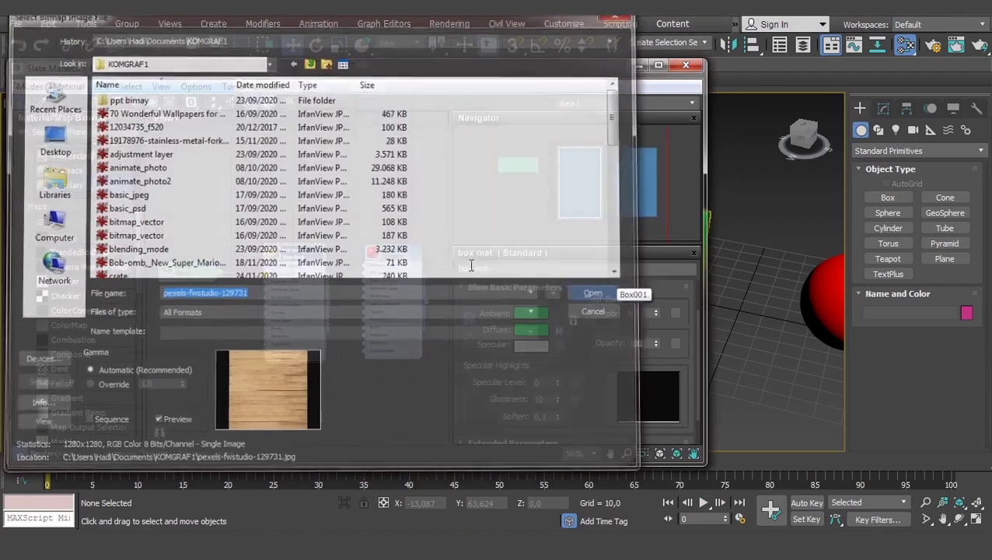
{"action": "mouse_move", "coordinate": [193, 276]}
{"action": "left_mouse_down"}
{"action": "mouse_move", "coordinate": [193, 266]}
{"action": "mouse_move", "coordinate": [183, 274]}
{"action": "left_mouse_up"}
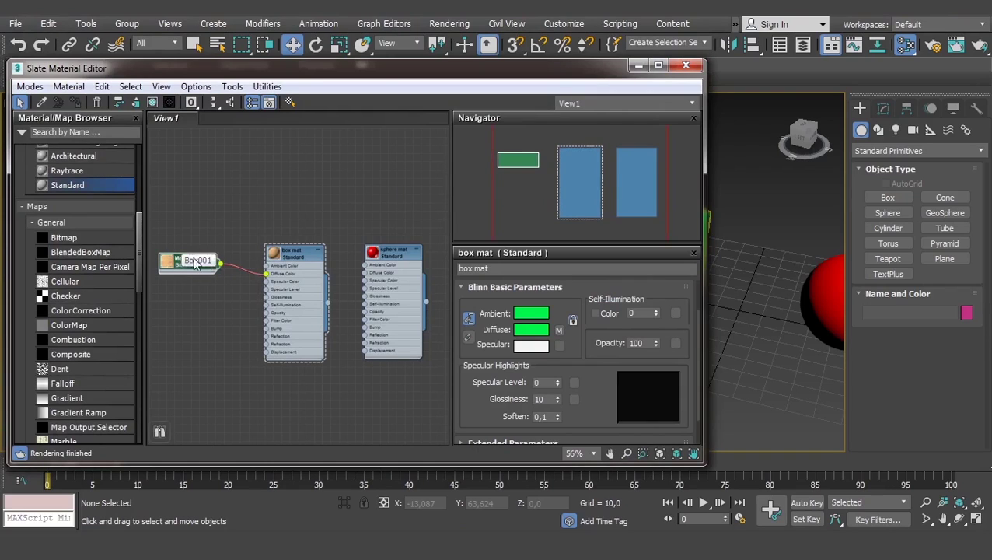
Enlarge box mat's node preview and check its wood grain in a floating preview window.
{"action": "left_click", "coordinate": [275, 259]}
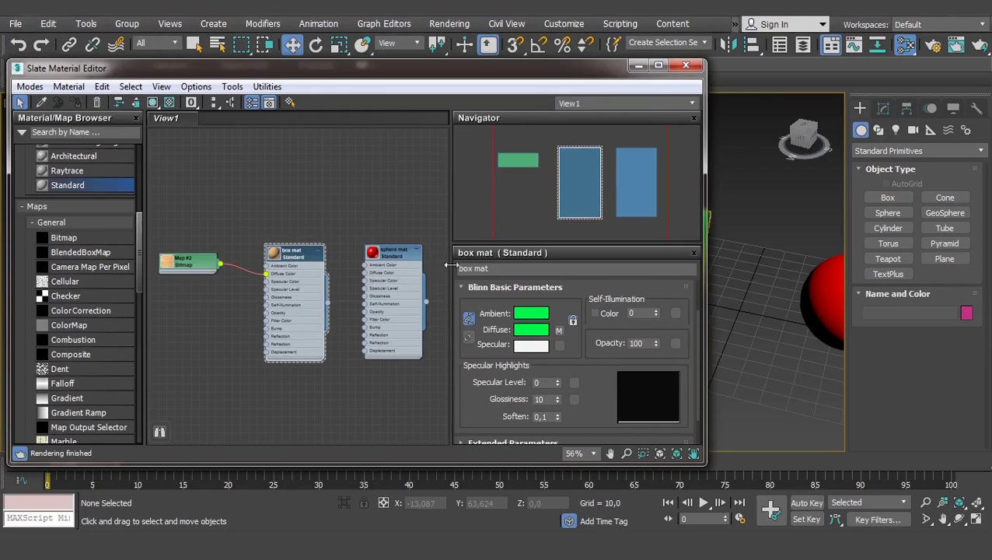
{"action": "double_click", "coordinate": [275, 256]}
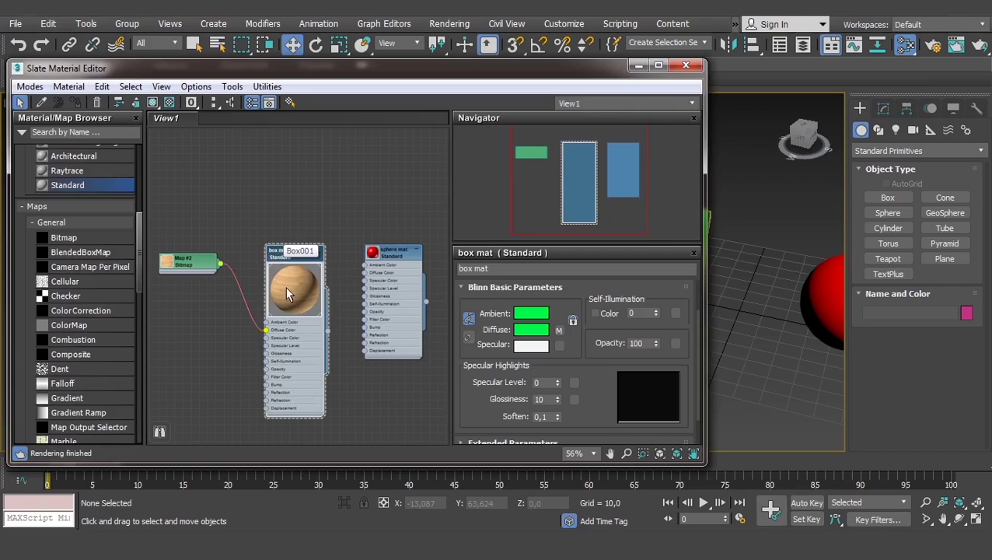
{"action": "scroll", "coordinate": [284, 302], "scroll_direction": "up", "scroll_amount": 2}
{"action": "scroll", "coordinate": [282, 293], "scroll_direction": "up", "scroll_amount": 2}
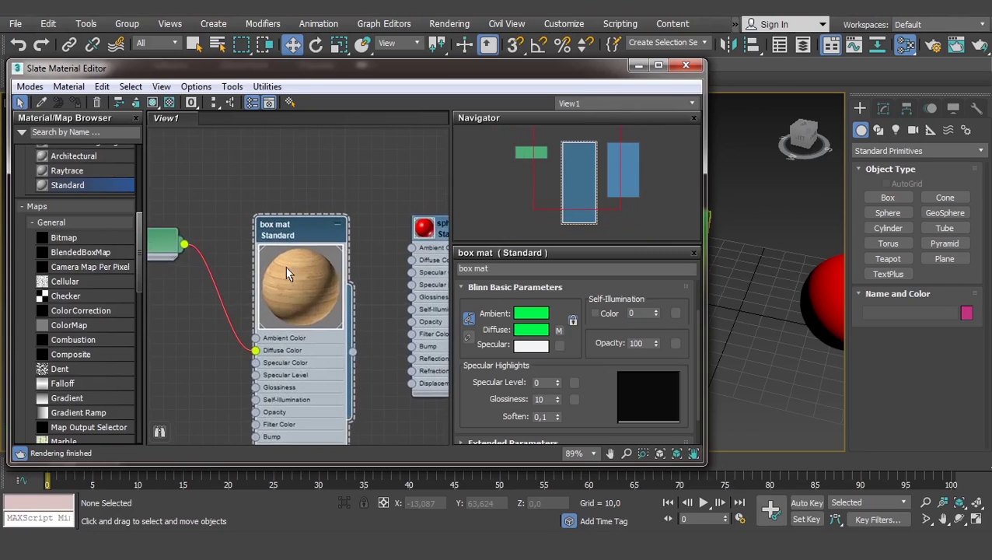
{"action": "double_click", "coordinate": [285, 266]}
{"action": "double_click", "coordinate": [269, 233]}
{"action": "scroll", "coordinate": [302, 284], "scroll_direction": "down", "scroll_amount": 1}
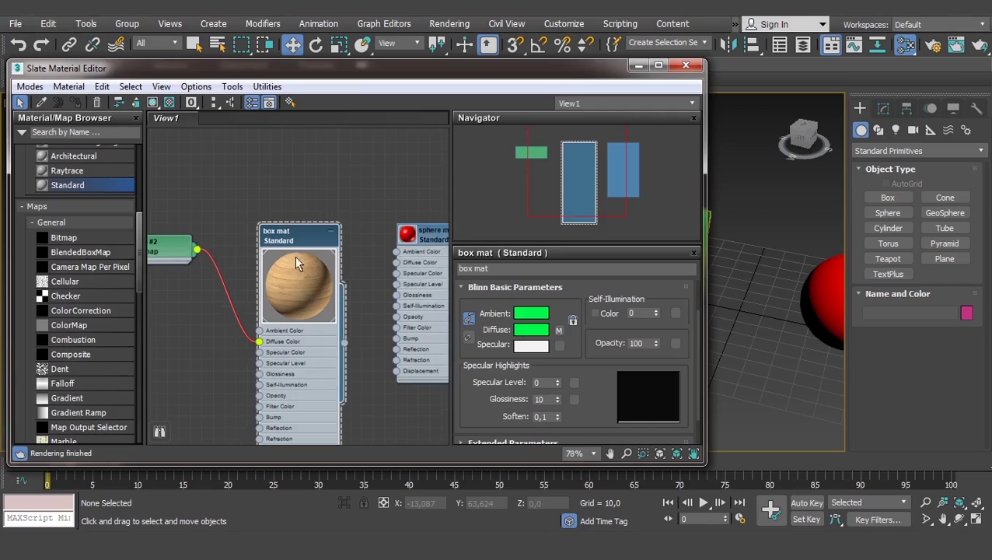
{"action": "right_click", "coordinate": [298, 246]}
{"action": "left_click", "coordinate": [354, 225]}
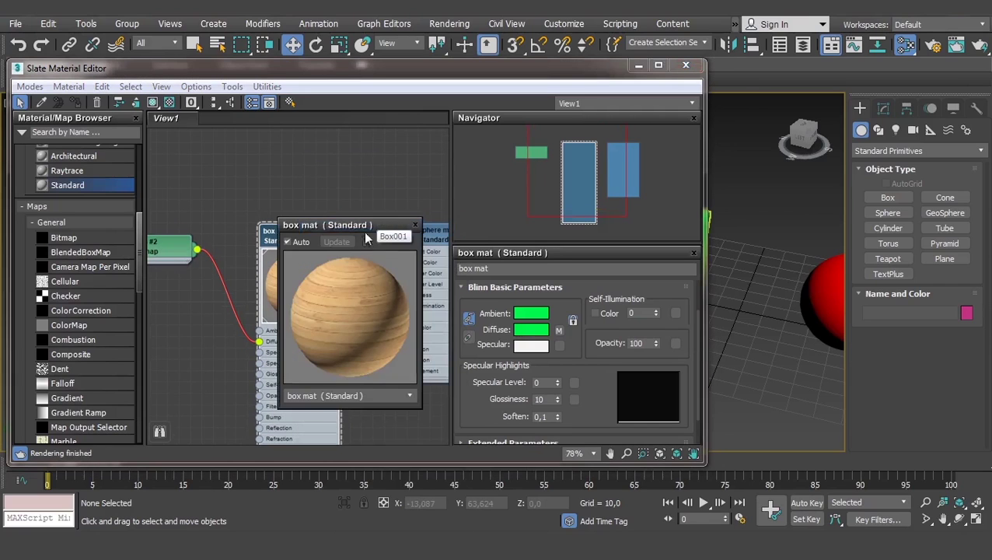
{"action": "mouse_move", "coordinate": [320, 224]}
{"action": "left_mouse_down"}
{"action": "mouse_move", "coordinate": [414, 191]}
{"action": "mouse_move", "coordinate": [381, 157]}
{"action": "left_mouse_up"}
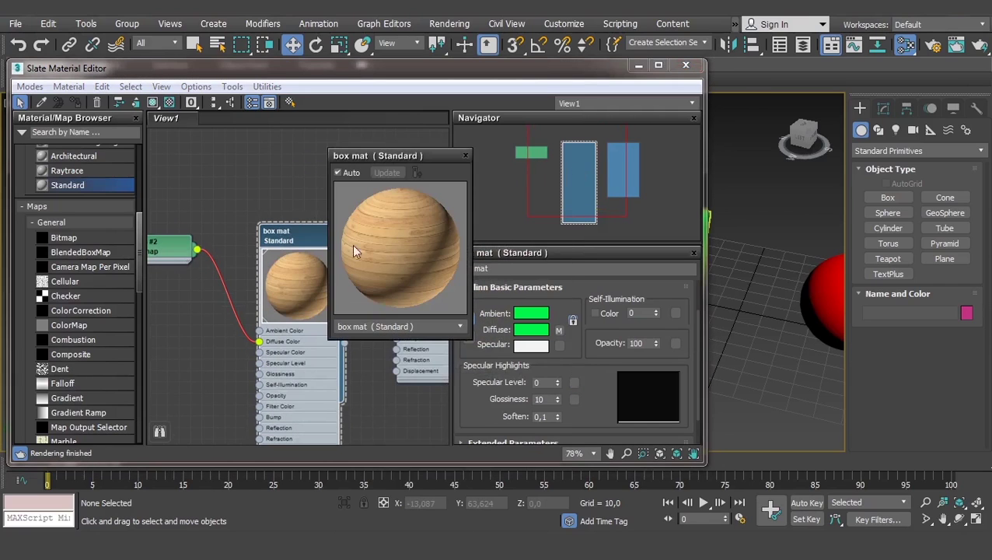
{"action": "left_click", "coordinate": [465, 155]}
Rearrange the graph so Map #2, box mat and sphere mat sit clearly apart.
{"action": "middle_click_drag", "start_coordinate": [213, 289], "coordinate": [293, 283]}
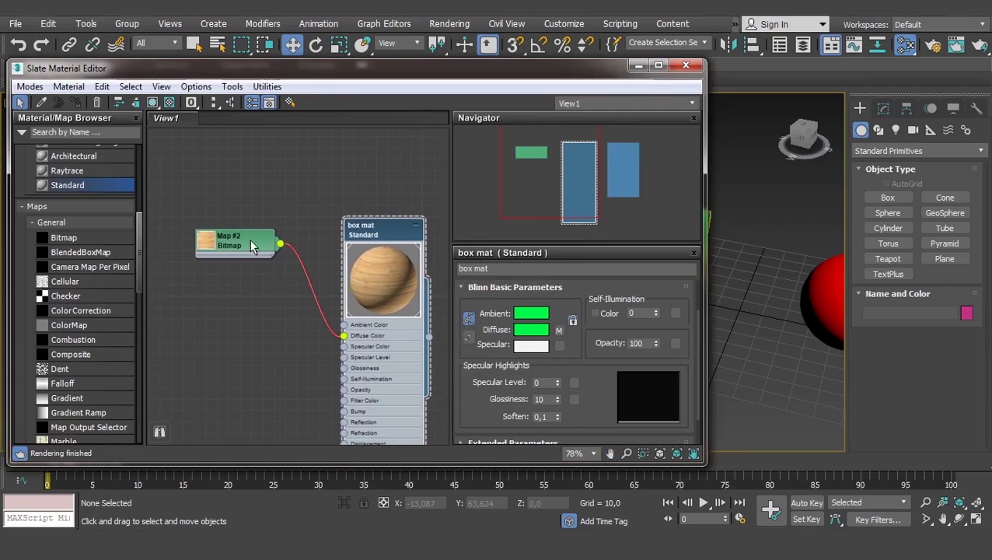
{"action": "left_click_drag", "start_coordinate": [251, 246], "coordinate": [251, 257]}
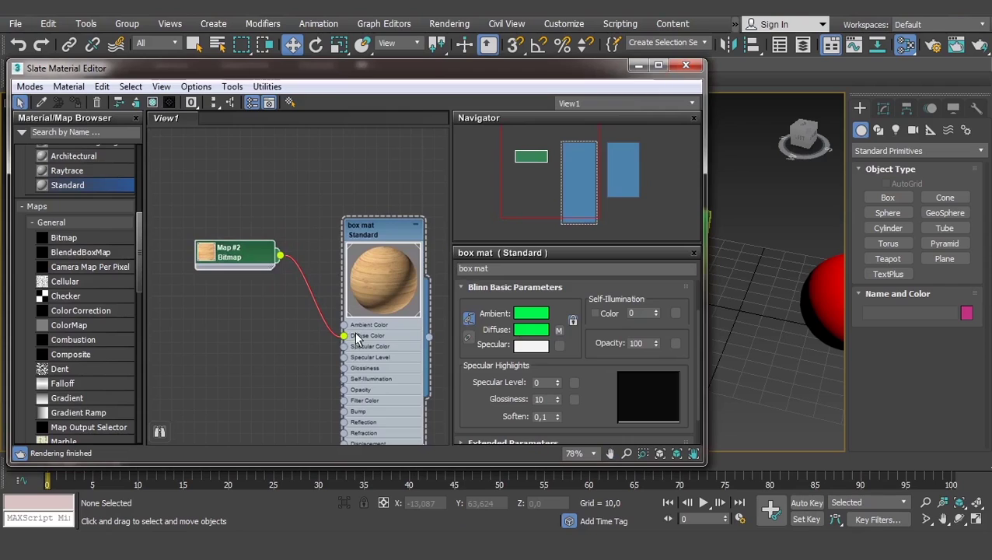
{"action": "middle_click_drag", "start_coordinate": [356, 339], "coordinate": [302, 344]}
{"action": "mouse_move", "coordinate": [260, 271]}
{"action": "left_mouse_down"}
{"action": "mouse_move", "coordinate": [251, 326]}
{"action": "mouse_move", "coordinate": [236, 270]}
{"action": "left_mouse_up"}
{"action": "scroll", "coordinate": [229, 280], "scroll_direction": "down", "scroll_amount": 2}
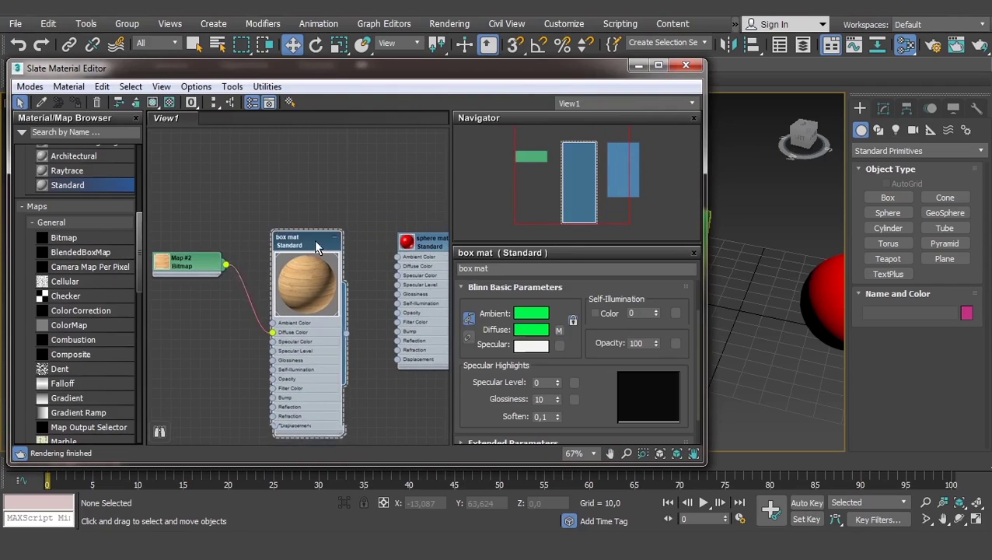
{"action": "left_click_drag", "start_coordinate": [314, 247], "coordinate": [321, 249]}
{"action": "left_click_drag", "start_coordinate": [430, 245], "coordinate": [419, 246]}
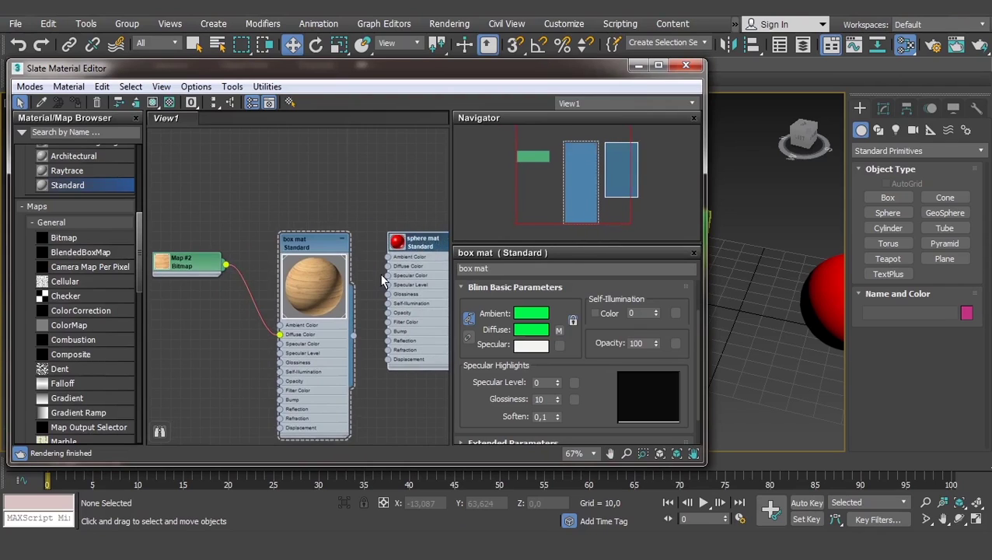
{"action": "scroll", "coordinate": [383, 282], "scroll_direction": "down", "scroll_amount": 2}
{"action": "middle_click_drag", "start_coordinate": [383, 282], "coordinate": [299, 309]}
{"action": "left_click_drag", "start_coordinate": [333, 272], "coordinate": [354, 220]}
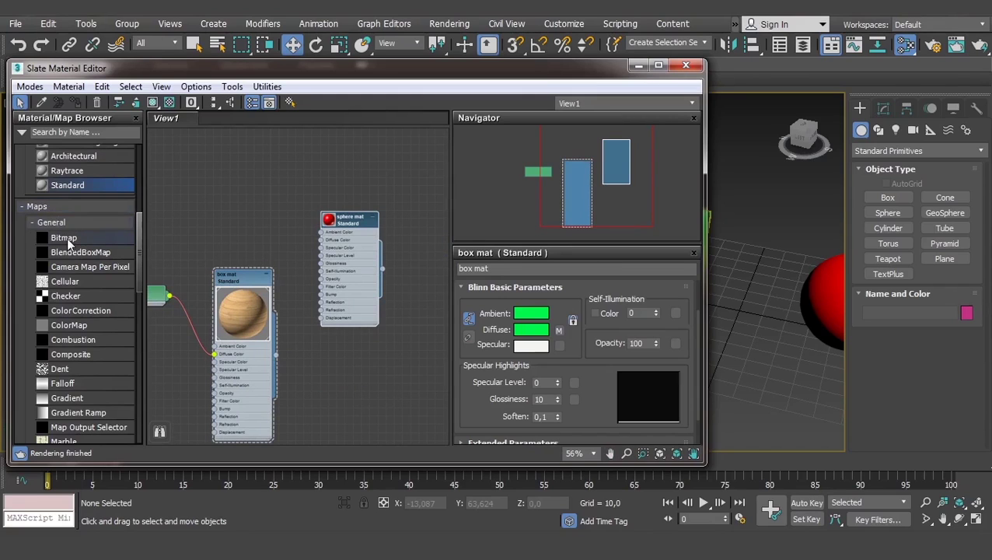
Add a Map #3 Bitmap node loaded with the pexels-fwstudio-129731 wood photo.
{"action": "left_click_drag", "start_coordinate": [66, 238], "coordinate": [227, 174]}
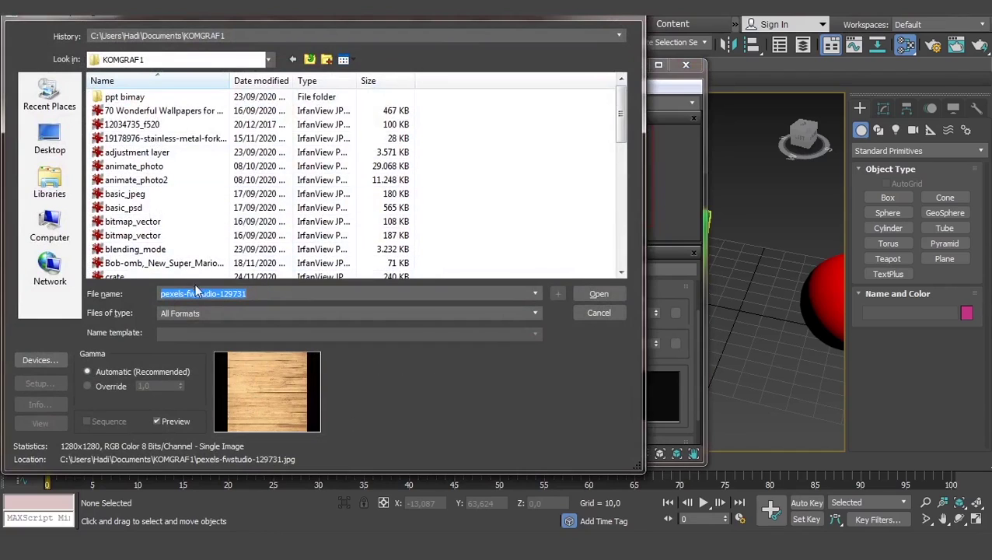
{"action": "left_click", "coordinate": [587, 294]}
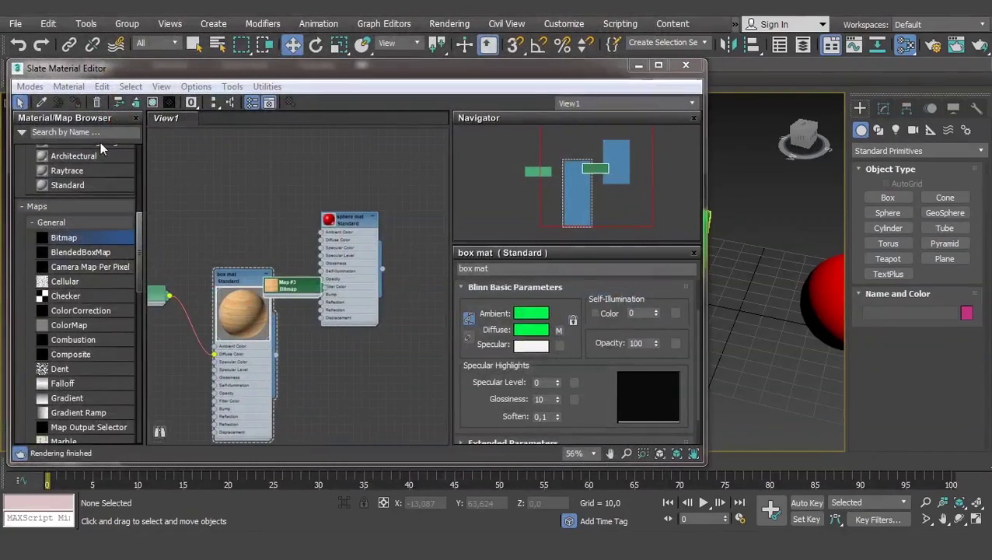
{"action": "left_click_drag", "start_coordinate": [315, 286], "coordinate": [289, 196]}
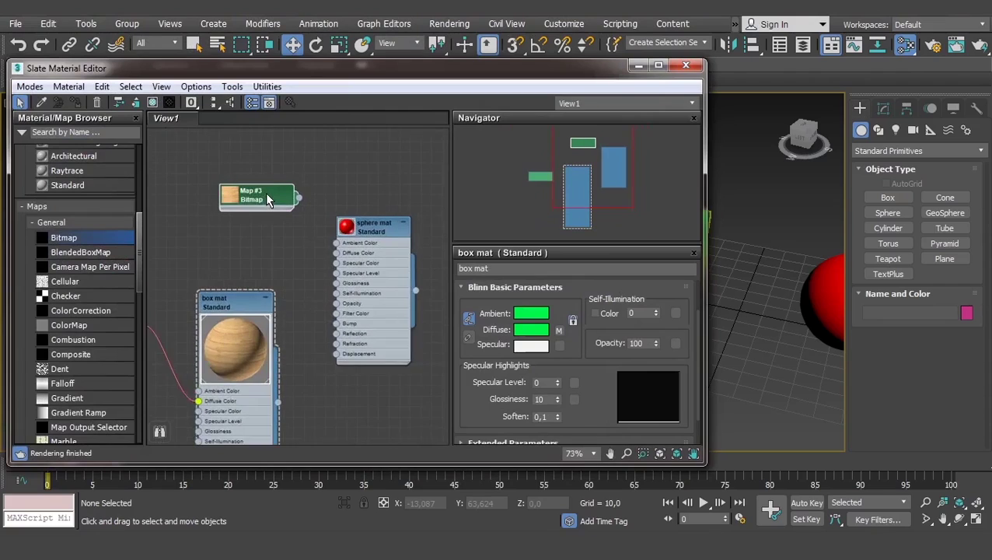
{"action": "scroll", "coordinate": [279, 219], "scroll_direction": "up", "scroll_amount": 3}
{"action": "middle_click_drag", "start_coordinate": [278, 219], "coordinate": [241, 219]}
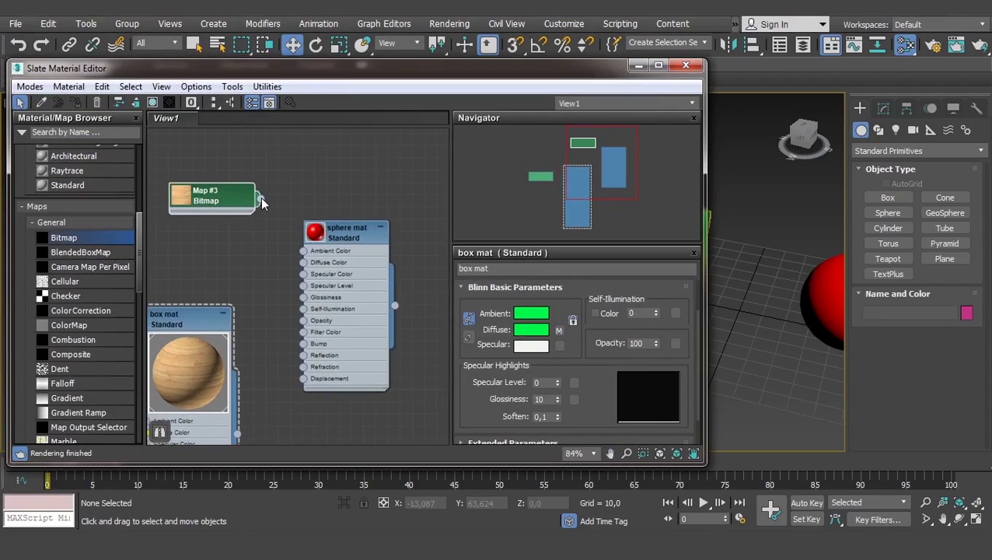
Wire Map #3 into sphere mat's Diffuse Color and enlarge its preview to see the wood.
{"action": "left_click_drag", "start_coordinate": [262, 199], "coordinate": [304, 264]}
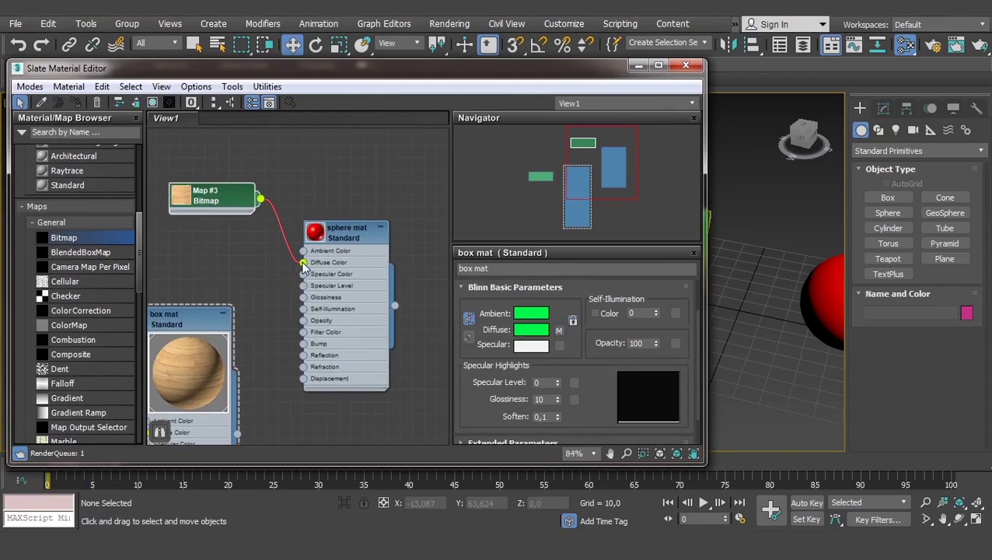
{"action": "left_click_drag", "start_coordinate": [344, 233], "coordinate": [355, 234]}
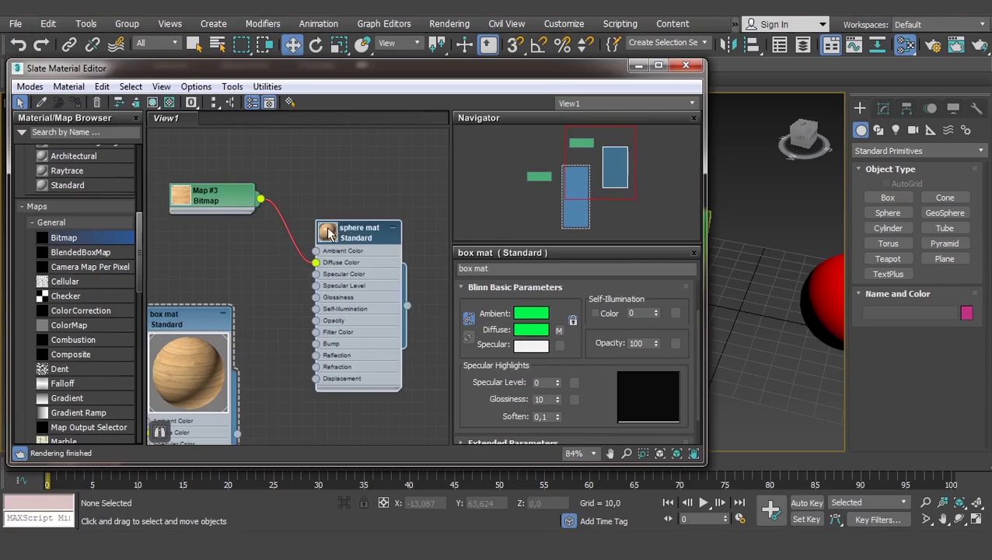
{"action": "double_click", "coordinate": [327, 233]}
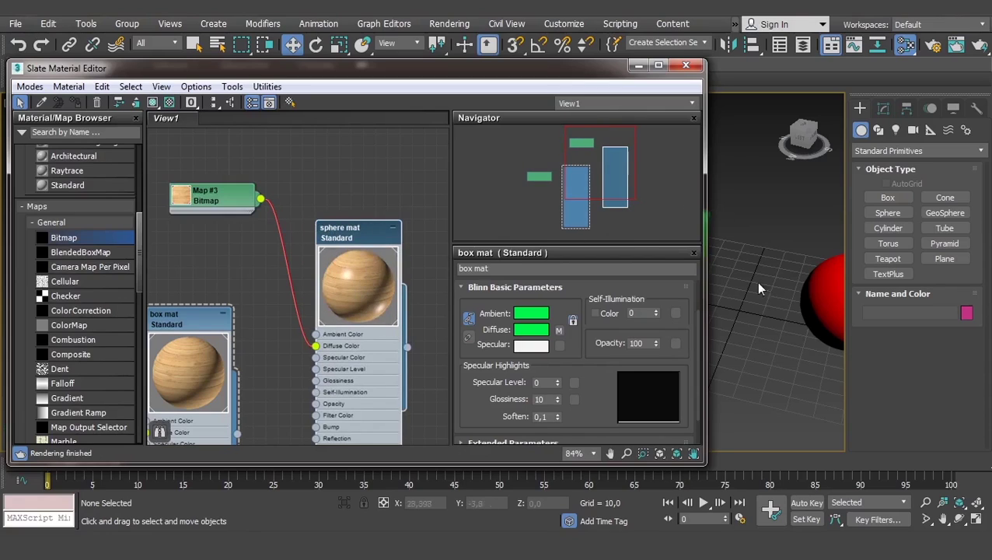
{"action": "middle_click_drag", "start_coordinate": [756, 281], "coordinate": [811, 295]}
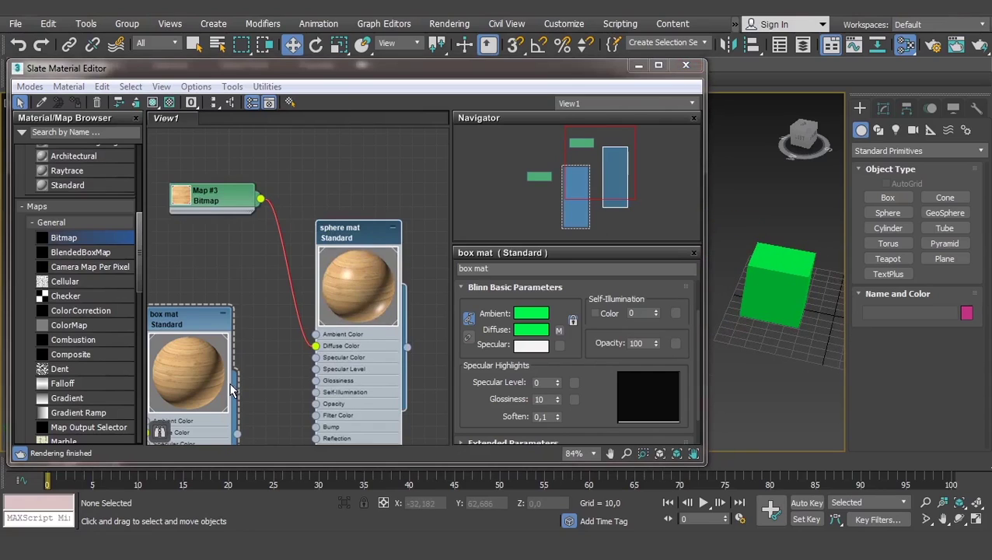
Turn on Show Shaded Material in Viewport for box mat so the cube displays wood grain.
{"action": "middle_click_drag", "start_coordinate": [233, 389], "coordinate": [238, 372]}
{"action": "left_click_drag", "start_coordinate": [210, 302], "coordinate": [220, 262]}
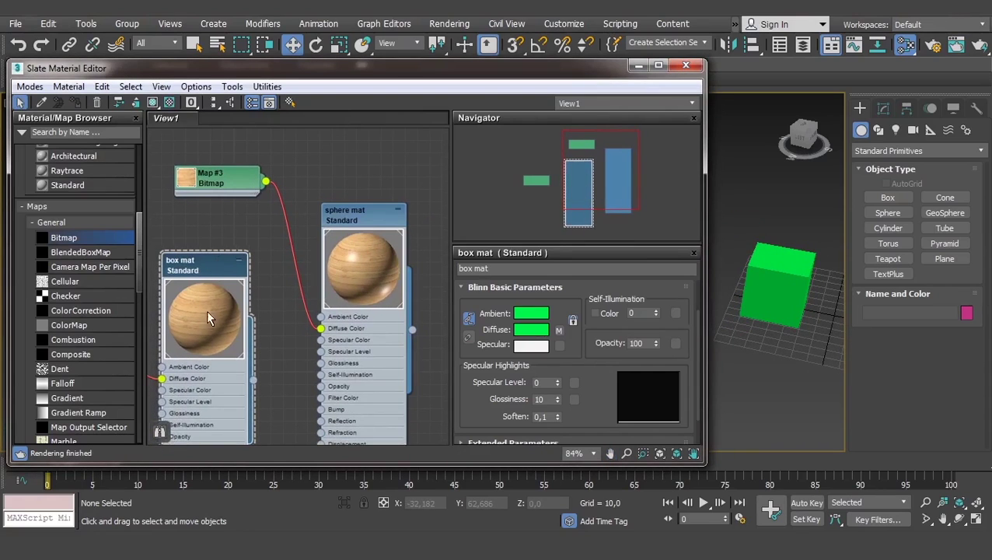
{"action": "scroll", "coordinate": [765, 280], "scroll_direction": "up", "scroll_amount": 2}
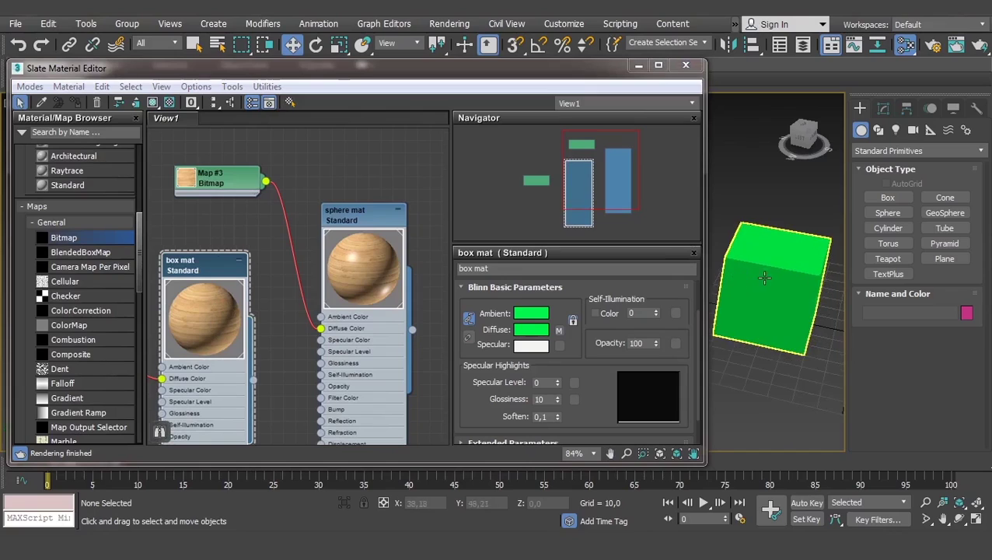
{"action": "scroll", "coordinate": [781, 284], "scroll_direction": "down", "scroll_amount": 2}
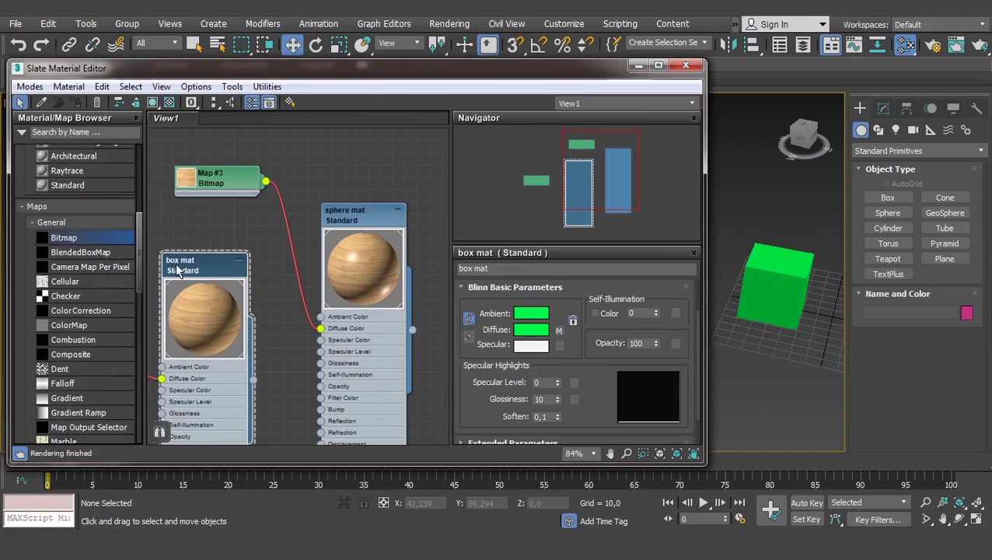
{"action": "left_click", "coordinate": [154, 106]}
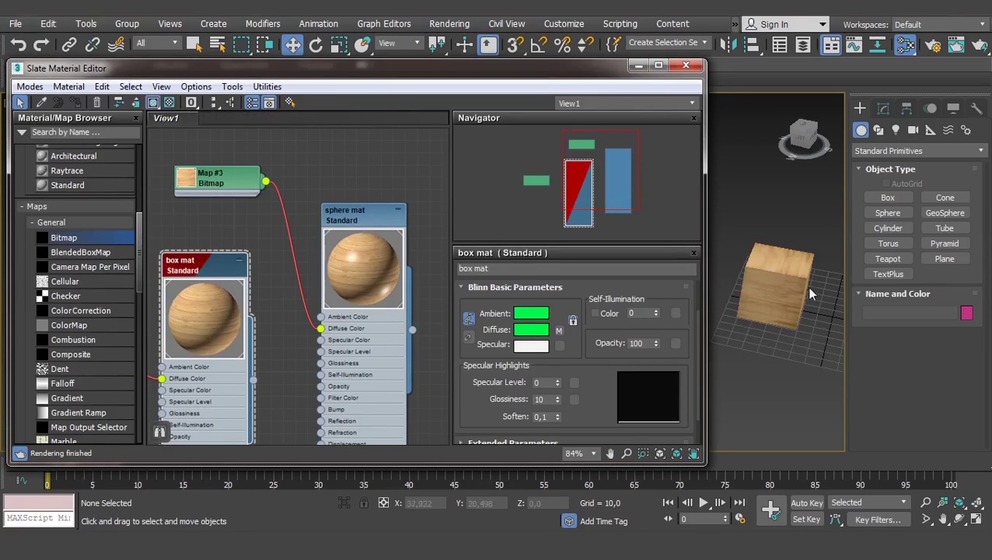
{"action": "scroll", "coordinate": [758, 297], "scroll_direction": "up", "scroll_amount": 2}
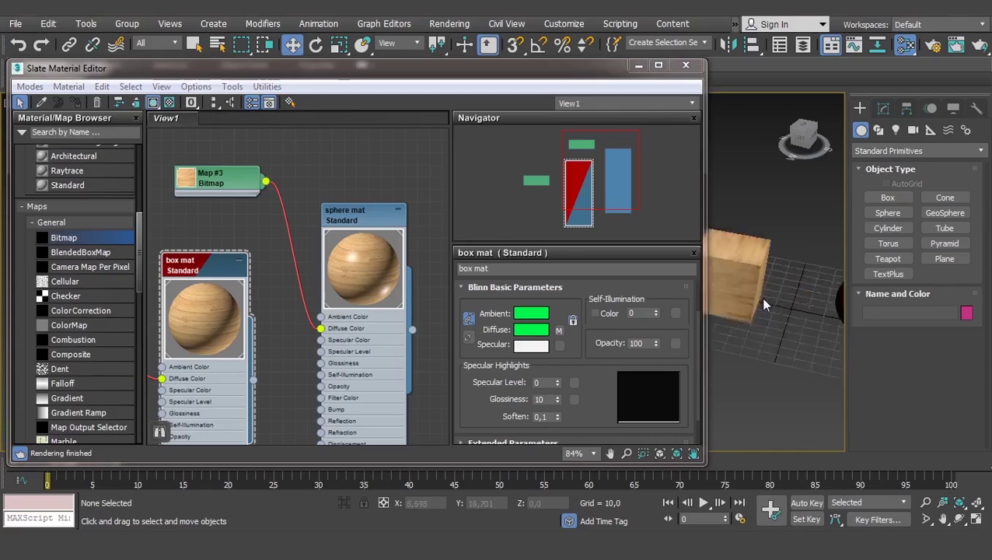
{"action": "mouse_move", "coordinate": [760, 297]}
{"action": "middle_mouse_down", "text": "alt"}
{"action": "mouse_move", "coordinate": [769, 239]}
{"action": "mouse_move", "coordinate": [788, 313]}
{"action": "middle_mouse_up", "text": "alt"}
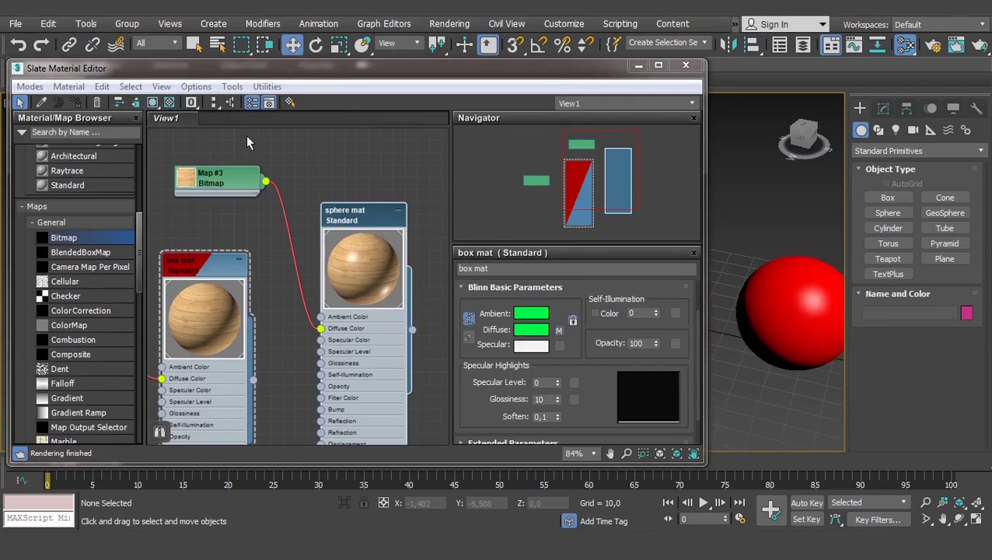
Apply sphere mat to the sphere and arrange its node above box mat and Map #2.
{"action": "left_click_drag", "start_coordinate": [363, 215], "coordinate": [748, 296]}
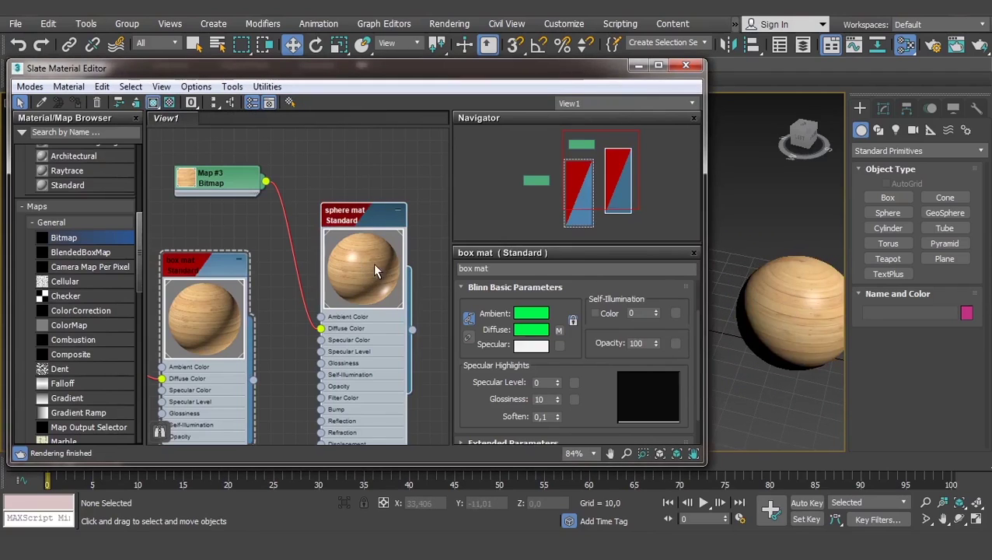
{"action": "scroll", "coordinate": [329, 231], "scroll_direction": "down", "scroll_amount": 3}
{"action": "left_click_drag", "start_coordinate": [389, 227], "coordinate": [389, 208]}
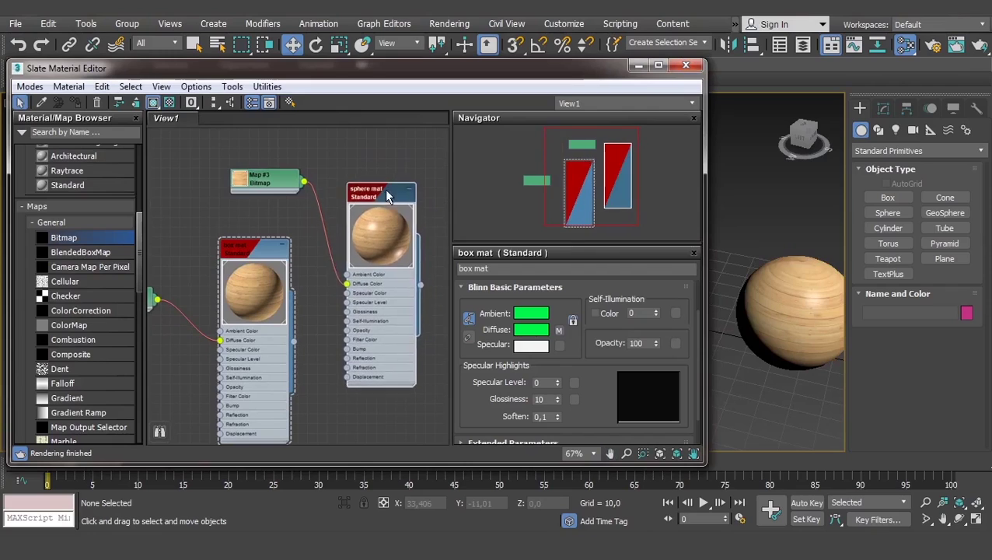
{"action": "left_click_drag", "start_coordinate": [241, 177], "coordinate": [230, 177]}
{"action": "middle_click_drag", "start_coordinate": [241, 241], "coordinate": [326, 227]}
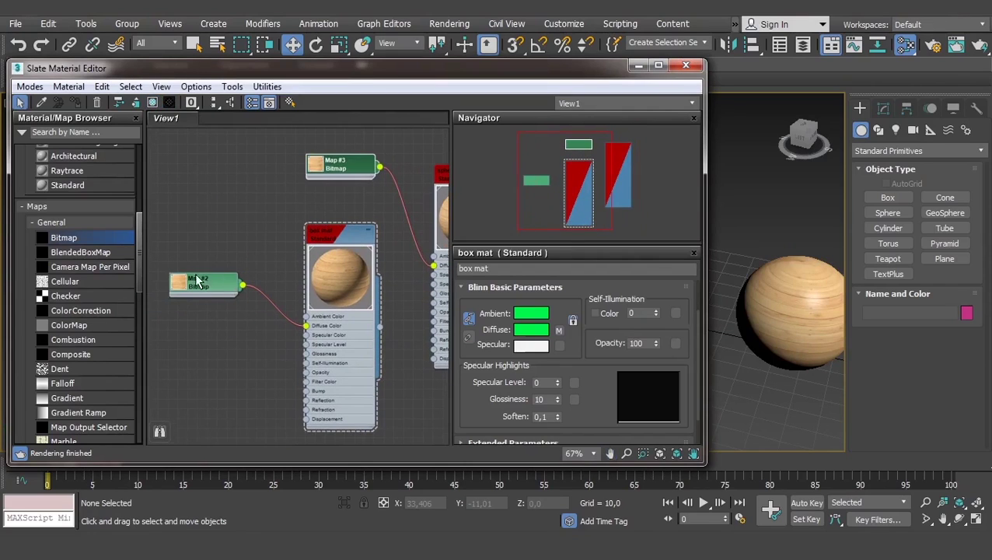
{"action": "left_click_drag", "start_coordinate": [199, 282], "coordinate": [204, 302]}
{"action": "left_click_drag", "start_coordinate": [339, 241], "coordinate": [312, 230]}
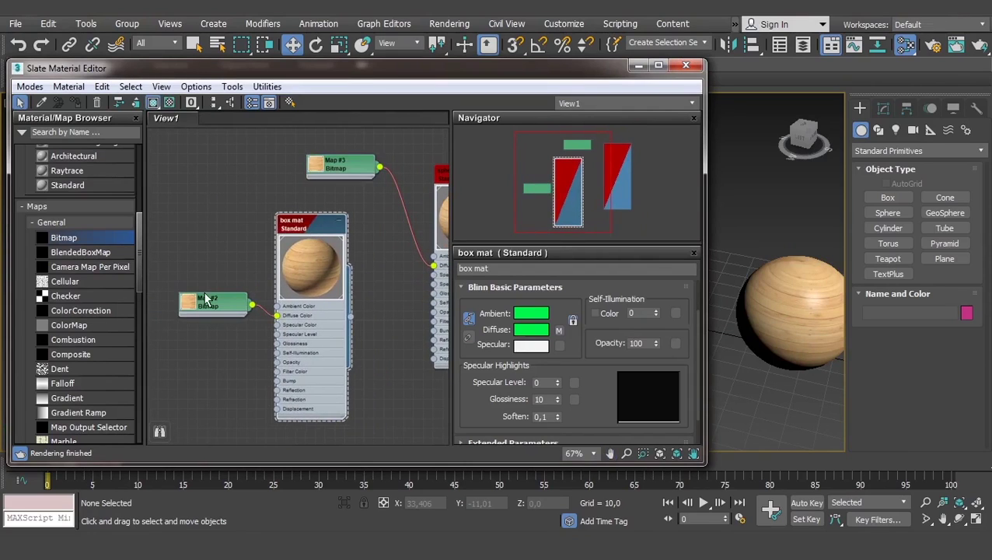
{"action": "left_click_drag", "start_coordinate": [206, 301], "coordinate": [186, 281]}
{"action": "left_click_drag", "start_coordinate": [312, 227], "coordinate": [295, 227]}
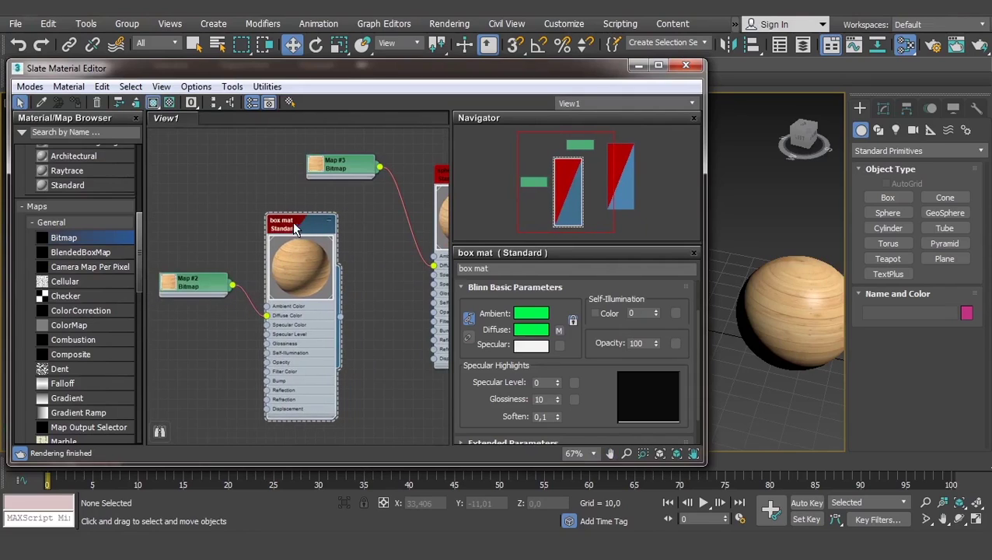
{"action": "middle_click_drag", "start_coordinate": [360, 266], "coordinate": [283, 278]}
{"action": "left_click_drag", "start_coordinate": [373, 185], "coordinate": [382, 145]}
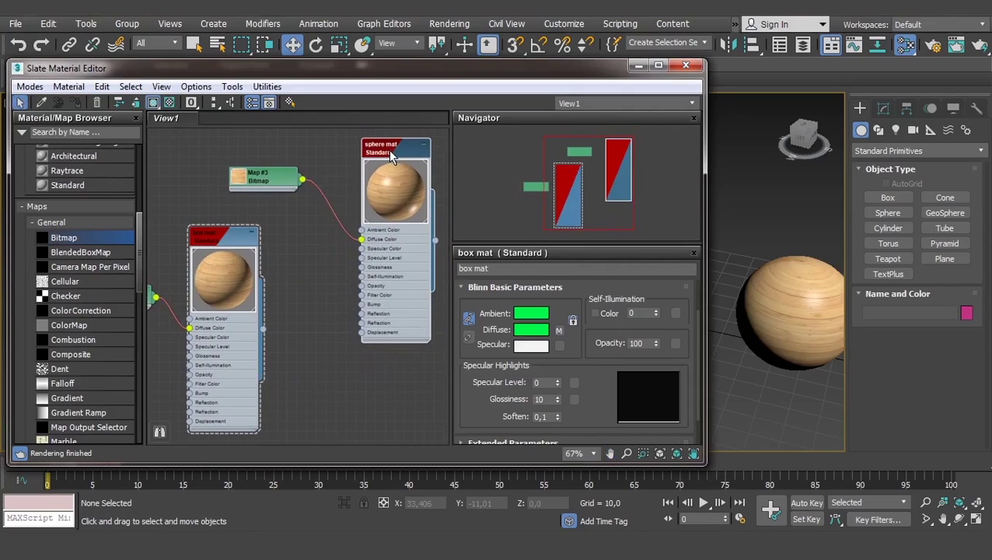
{"action": "left_click_drag", "start_coordinate": [269, 179], "coordinate": [277, 189]}
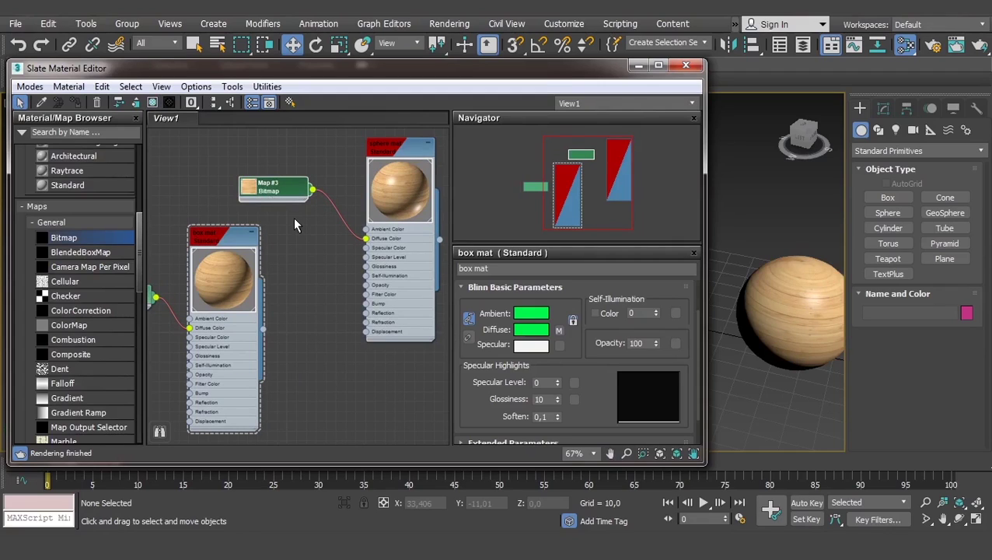
Delete the Map #3 Bitmap node so the sphere returns to plain red.
{"action": "left_click_drag", "start_coordinate": [347, 175], "coordinate": [328, 252]}
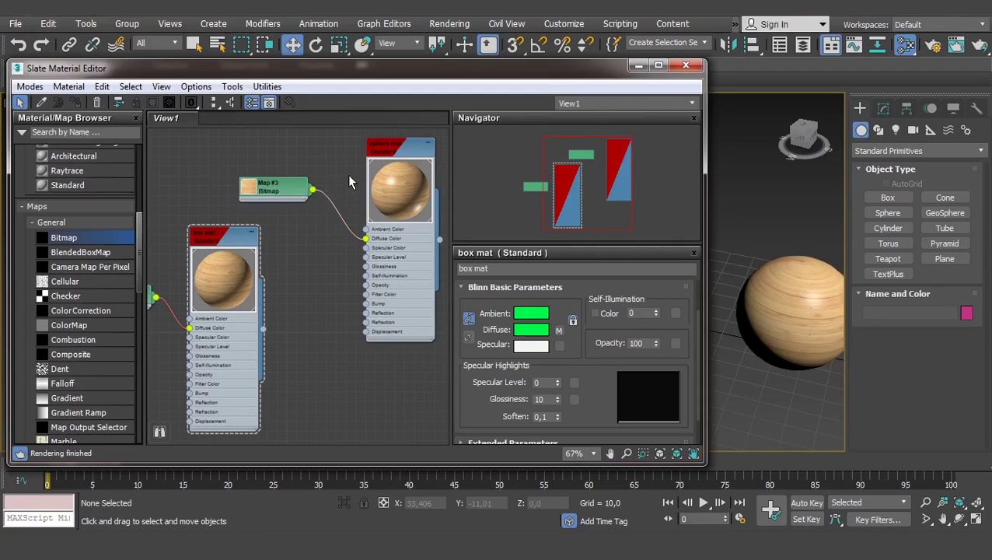
{"action": "left_click", "coordinate": [278, 185]}
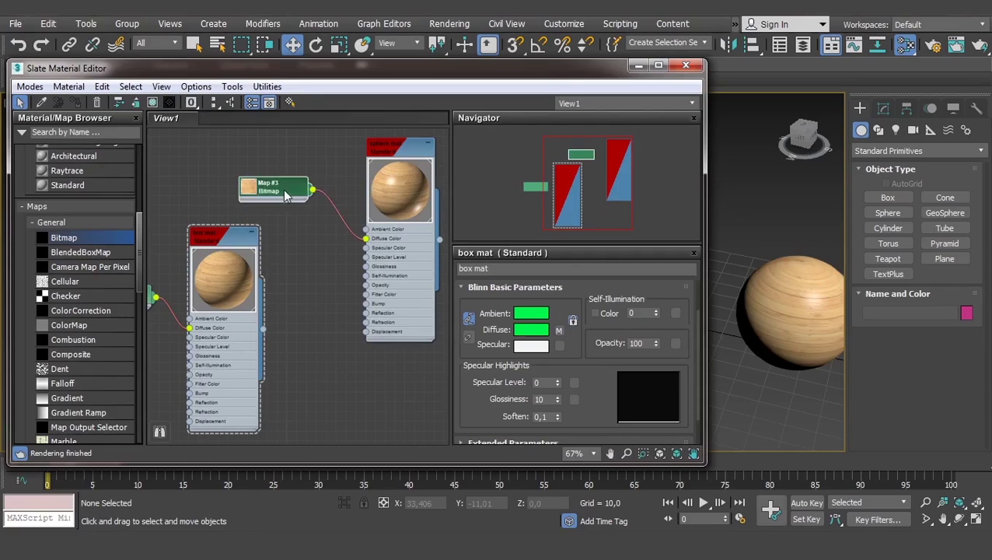
{"action": "key", "text": "Delete"}
{"action": "mouse_move", "coordinate": [302, 260]}
{"action": "middle_mouse_down"}
{"action": "mouse_move", "coordinate": [361, 251]}
{"action": "mouse_move", "coordinate": [416, 217]}
{"action": "middle_mouse_up"}
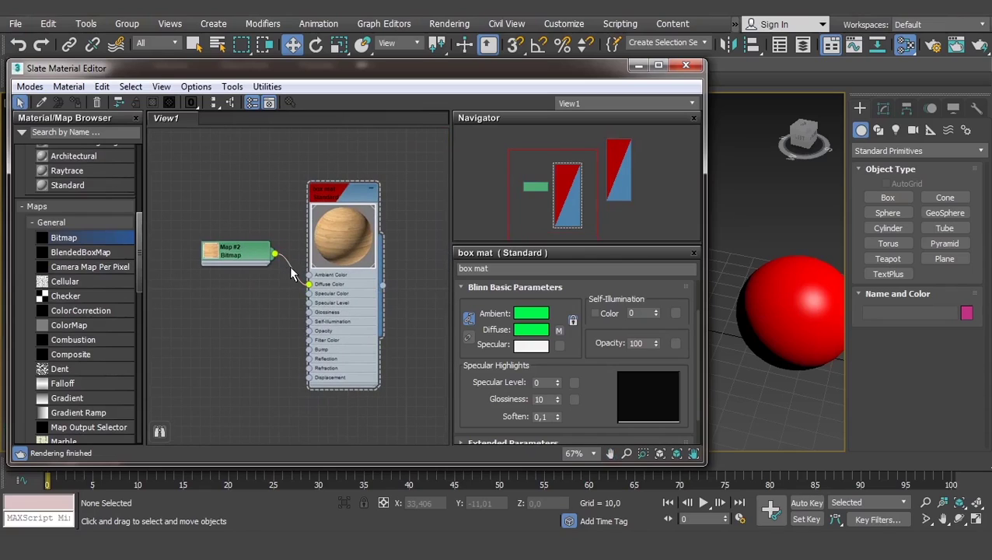
Disconnect Map #2 and rewire it into box mat's Diffuse Color.
{"action": "key", "text": "Delete"}
{"action": "mouse_move", "coordinate": [248, 255]}
{"action": "left_mouse_down"}
{"action": "mouse_move", "coordinate": [206, 265]}
{"action": "mouse_move", "coordinate": [214, 247]}
{"action": "left_mouse_up"}
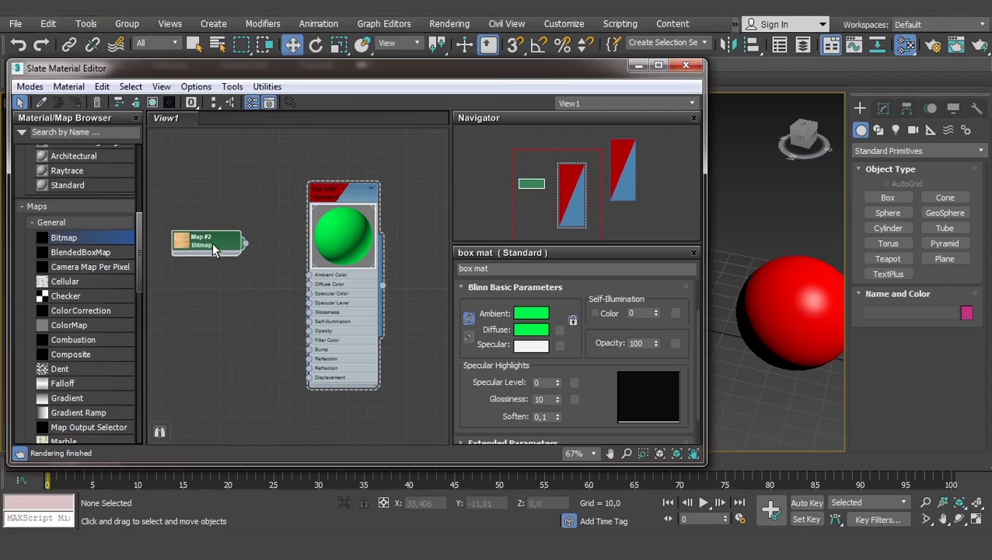
{"action": "left_click_drag", "start_coordinate": [243, 247], "coordinate": [310, 285]}
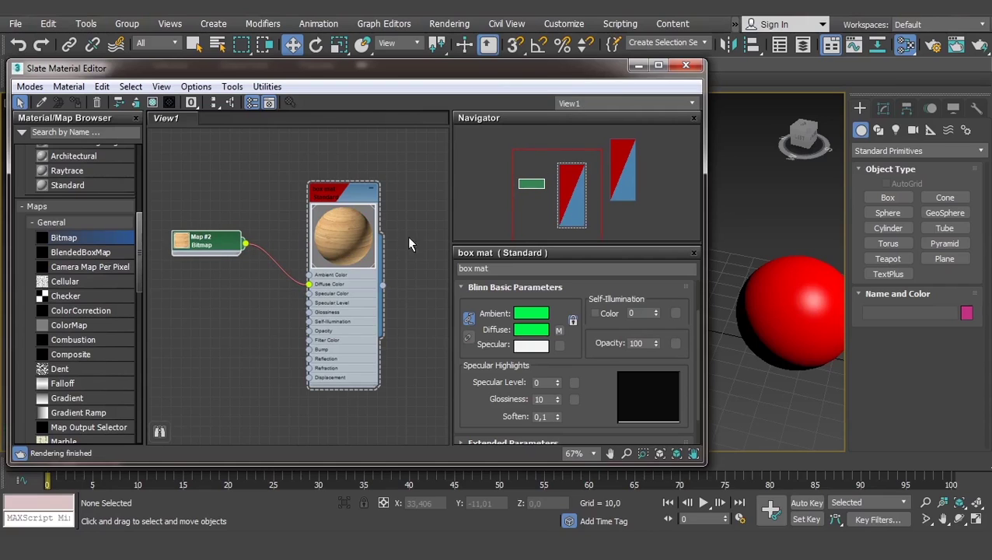
Narrow the Slate Material Editor so the wooden box shows in the viewport beside it.
{"action": "middle_click_drag", "start_coordinate": [410, 243], "coordinate": [379, 235]}
{"action": "left_click_drag", "start_coordinate": [617, 74], "coordinate": [617, 68]}
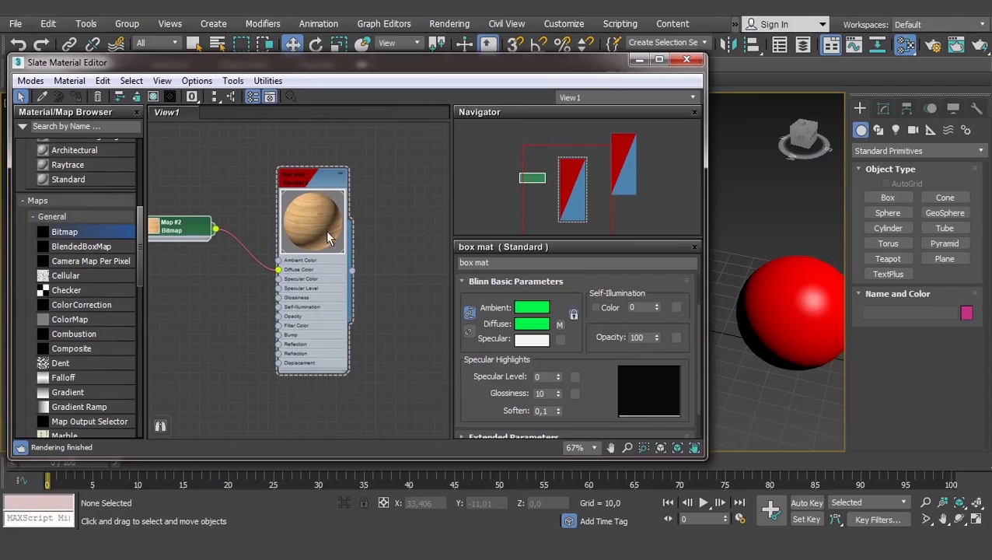
{"action": "left_click_drag", "start_coordinate": [705, 273], "coordinate": [672, 272]}
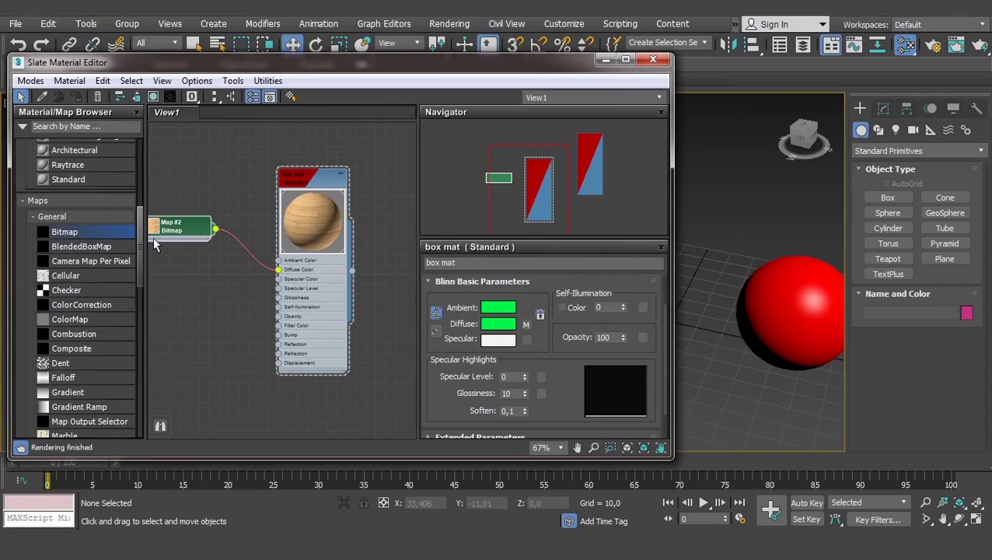
{"action": "left_click_drag", "start_coordinate": [672, 303], "coordinate": [601, 303]}
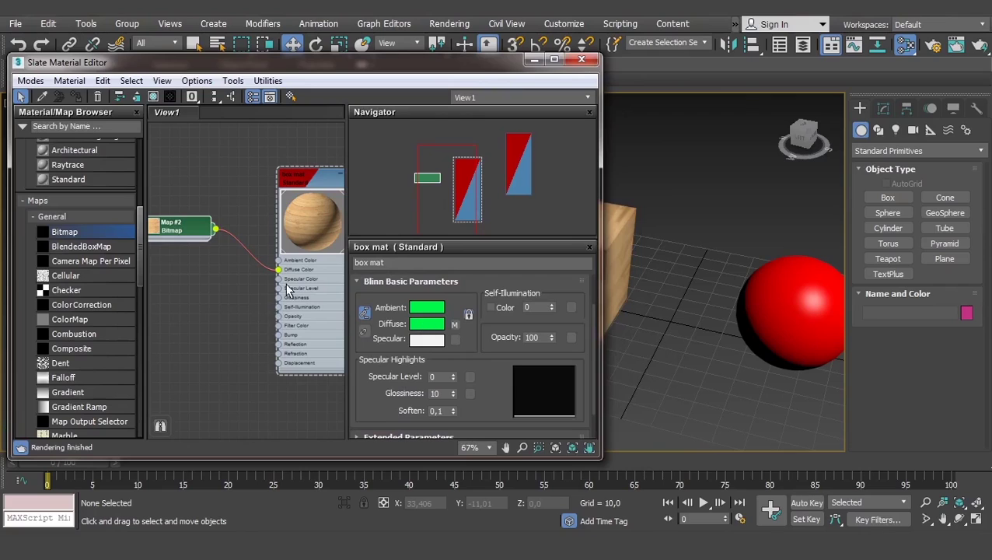
Delete the red sphere from the scene.
{"action": "scroll", "coordinate": [286, 290], "scroll_direction": "down", "scroll_amount": 1}
{"action": "scroll", "coordinate": [256, 288], "scroll_direction": "down", "scroll_amount": 1}
{"action": "scroll", "coordinate": [252, 284], "scroll_direction": "down", "scroll_amount": 1}
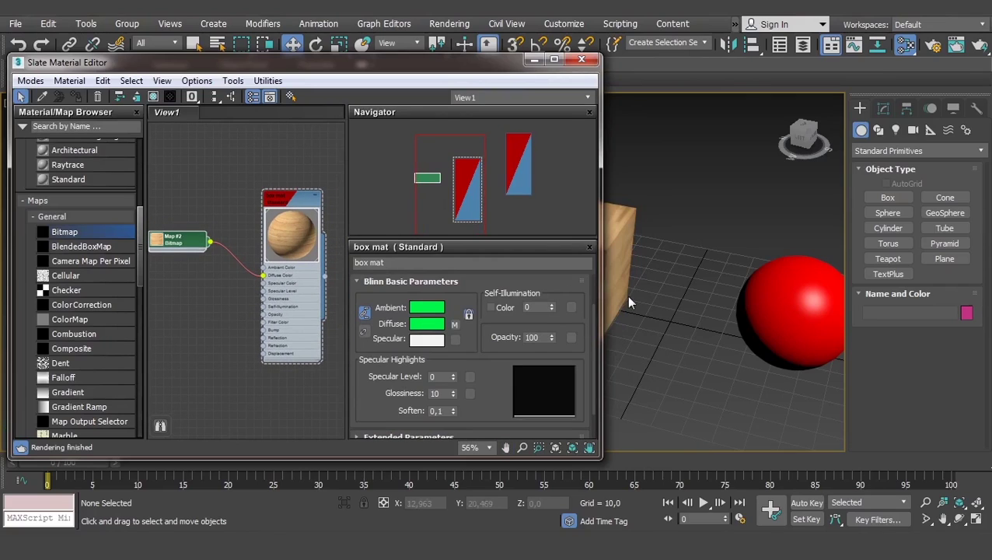
{"action": "scroll", "coordinate": [676, 294], "scroll_direction": "down", "scroll_amount": 2}
{"action": "scroll", "coordinate": [732, 291], "scroll_direction": "down", "scroll_amount": 2}
{"action": "left_click", "coordinate": [748, 311]}
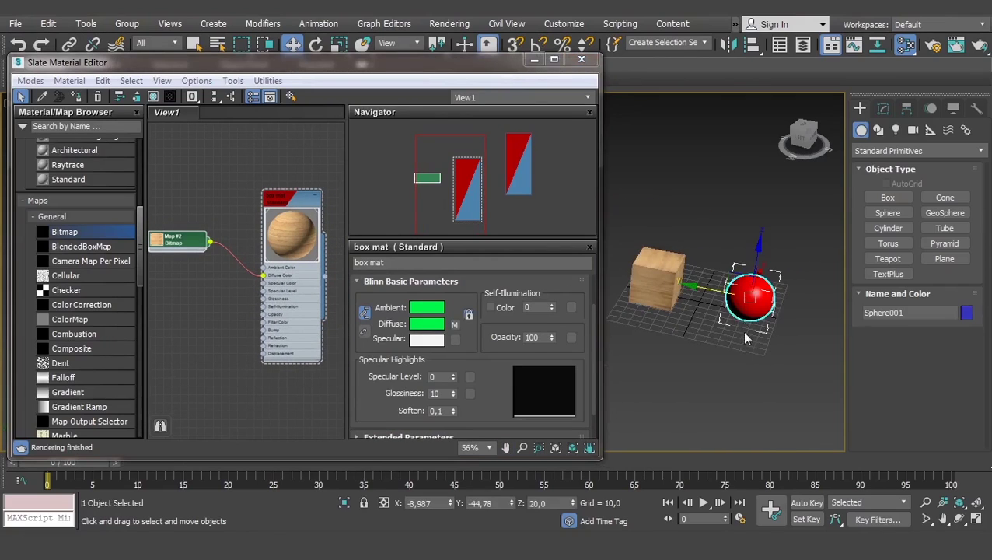
{"action": "key", "text": "Delete"}
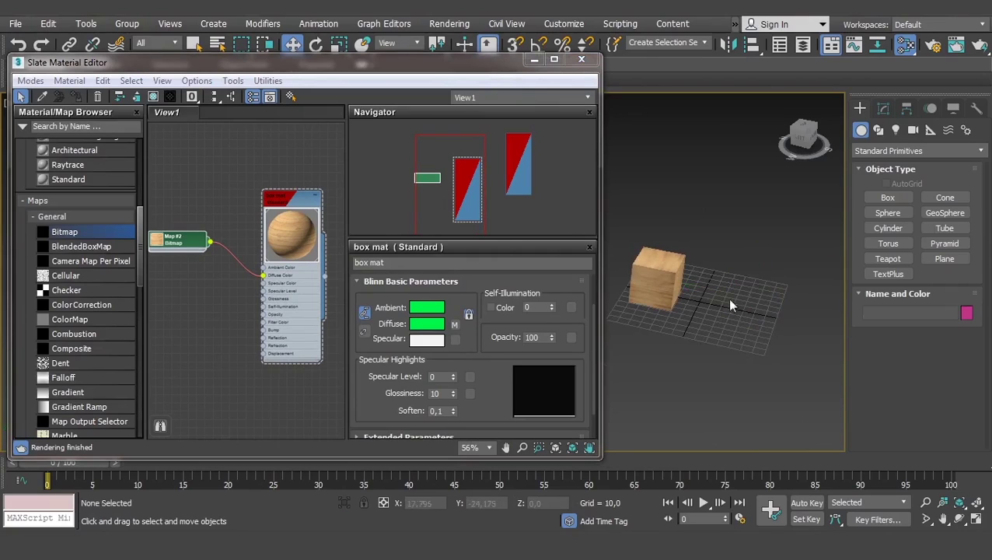
Reset the wooden box's X and Y positions to 0.
{"action": "left_click", "coordinate": [657, 280]}
{"action": "right_click", "coordinate": [449, 503]}
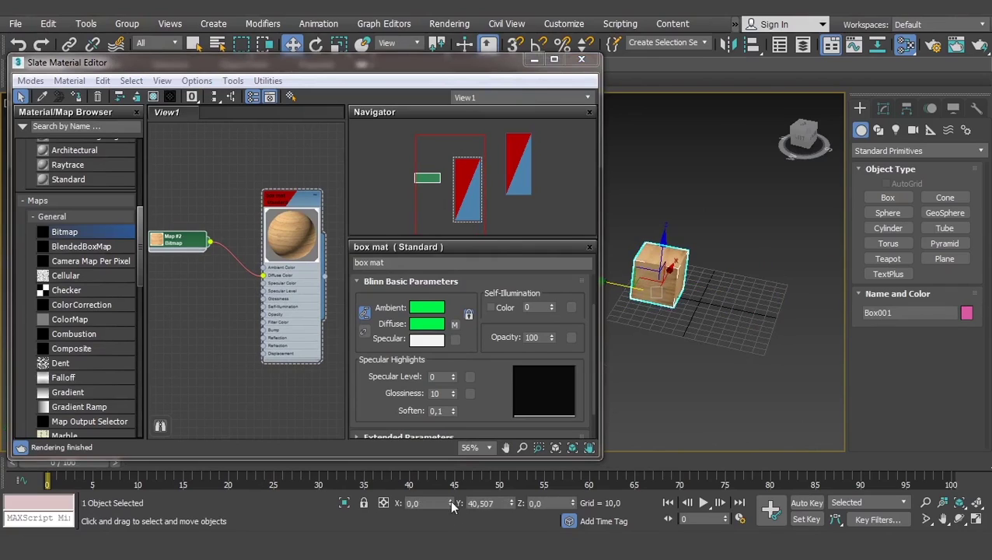
{"action": "right_click", "coordinate": [511, 503]}
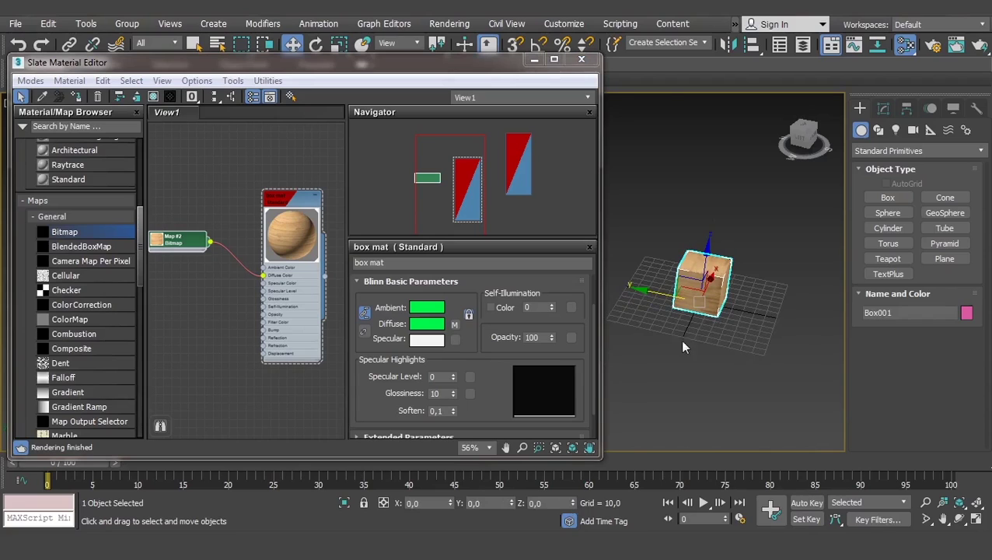
Orbit the Perspective view to inspect the box from above, the side and the front.
{"action": "scroll", "coordinate": [683, 342], "scroll_direction": "up", "scroll_amount": 1}
{"action": "scroll", "coordinate": [662, 312], "scroll_direction": "up", "scroll_amount": 2}
{"action": "scroll", "coordinate": [709, 321], "scroll_direction": "up", "scroll_amount": 2}
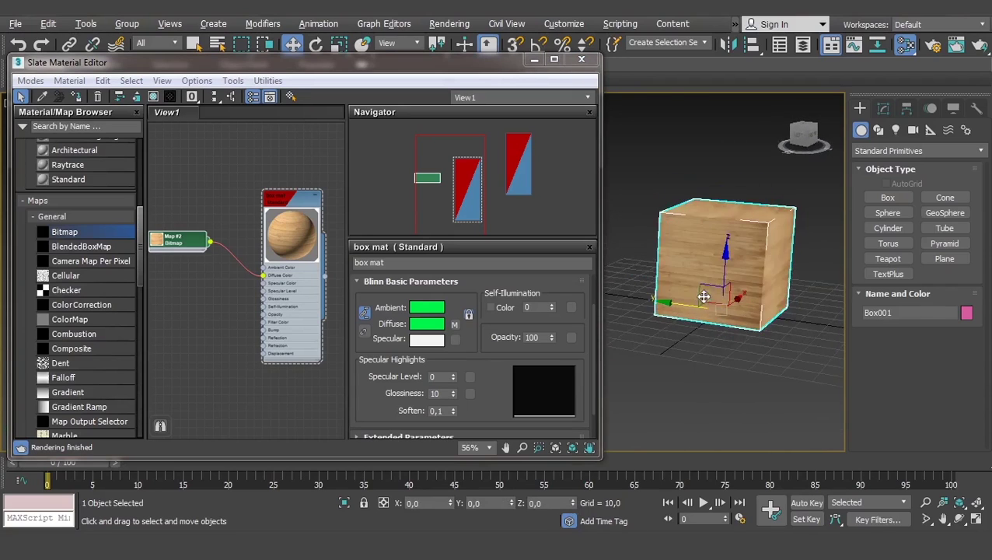
{"action": "mouse_move", "coordinate": [703, 296]}
{"action": "middle_mouse_down", "text": "alt"}
{"action": "mouse_move", "coordinate": [747, 281]}
{"action": "mouse_move", "coordinate": [756, 308]}
{"action": "middle_mouse_up", "text": "alt"}
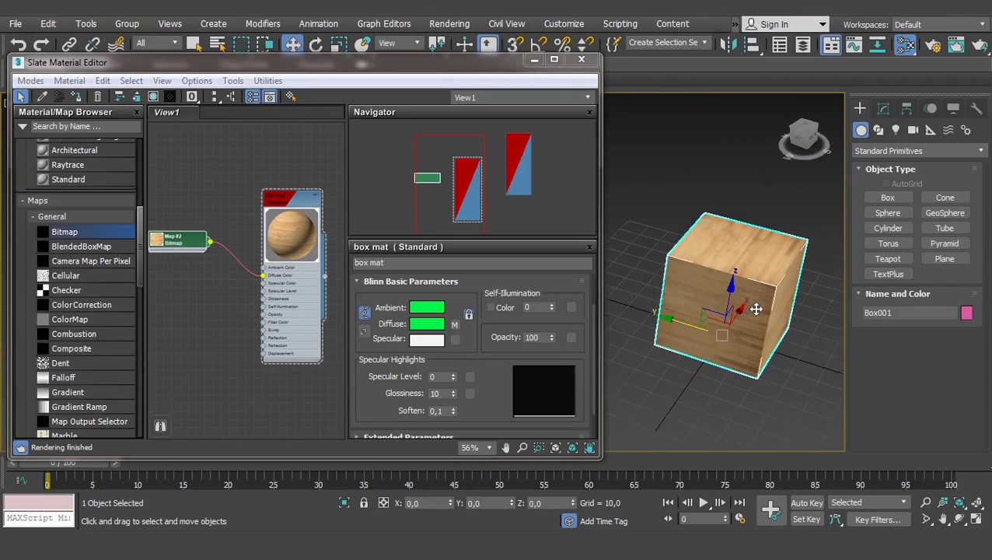
{"action": "scroll", "coordinate": [756, 309], "scroll_direction": "up", "scroll_amount": 2}
{"action": "scroll", "coordinate": [756, 309], "scroll_direction": "up", "scroll_amount": 2}
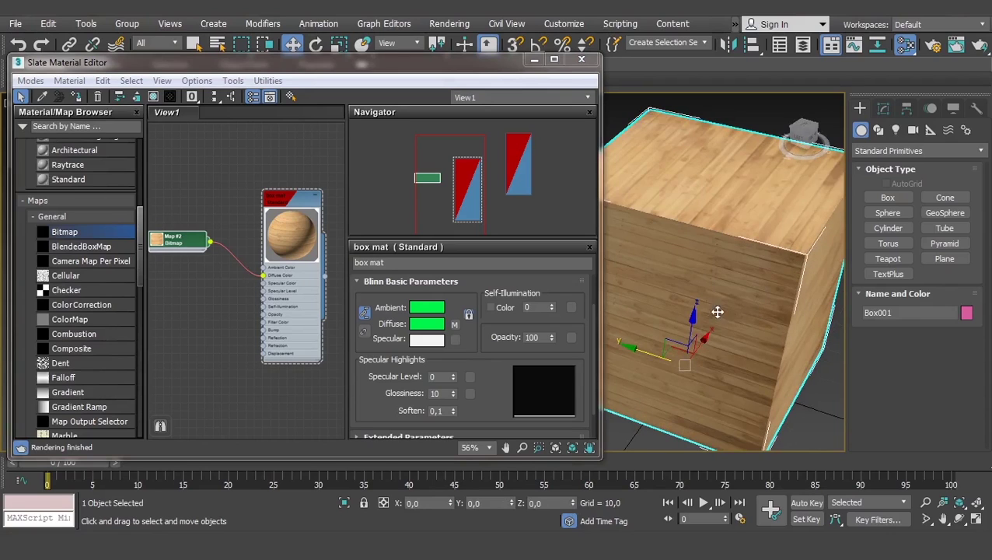
{"action": "mouse_move", "coordinate": [751, 323]}
{"action": "middle_mouse_down", "text": "alt"}
{"action": "mouse_move", "coordinate": [699, 305]}
{"action": "mouse_move", "coordinate": [769, 309]}
{"action": "mouse_move", "coordinate": [906, 220]}
{"action": "middle_mouse_up", "text": "alt"}
{"action": "scroll", "coordinate": [700, 305], "scroll_direction": "down", "scroll_amount": 3}
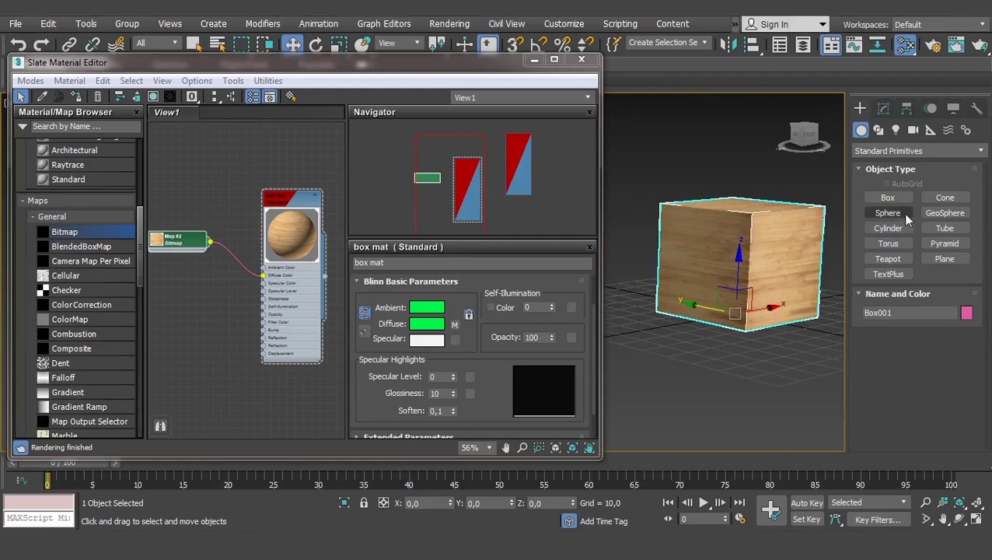
{"action": "scroll", "coordinate": [707, 343], "scroll_direction": "up", "scroll_amount": 3}
{"action": "mouse_move", "coordinate": [707, 343]}
{"action": "middle_mouse_down", "text": "alt"}
{"action": "mouse_move", "coordinate": [780, 383]}
{"action": "mouse_move", "coordinate": [721, 315]}
{"action": "middle_mouse_up", "text": "alt"}
{"action": "scroll", "coordinate": [721, 316], "scroll_direction": "down", "scroll_amount": 3}
{"action": "scroll", "coordinate": [637, 297], "scroll_direction": "up", "scroll_amount": 3}
{"action": "middle_click_drag", "start_coordinate": [637, 297], "coordinate": [661, 349], "text": "alt"}
Resize the material editor to show the box mat node beside the wood-textured cube.
{"action": "left_click_drag", "start_coordinate": [600, 301], "coordinate": [517, 300]}
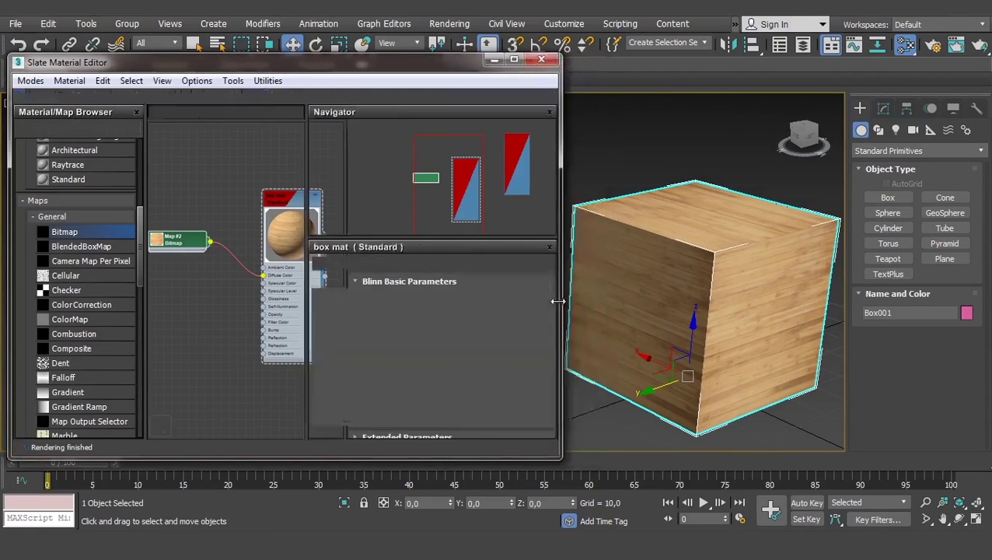
{"action": "middle_click_drag", "start_coordinate": [234, 311], "coordinate": [199, 310]}
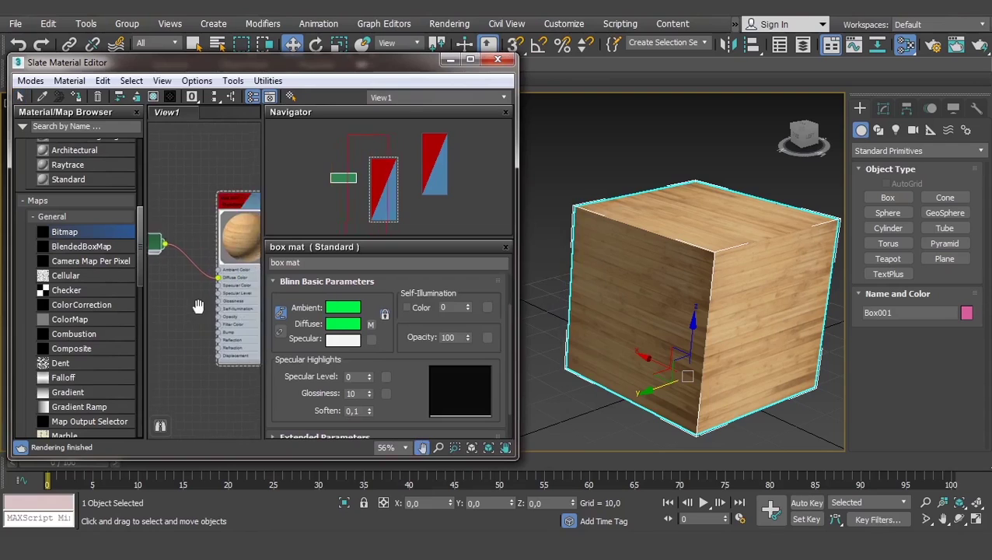
{"action": "scroll", "coordinate": [202, 311], "scroll_direction": "up", "scroll_amount": 1}
{"action": "middle_click_drag", "start_coordinate": [690, 305], "coordinate": [673, 312], "text": "alt"}
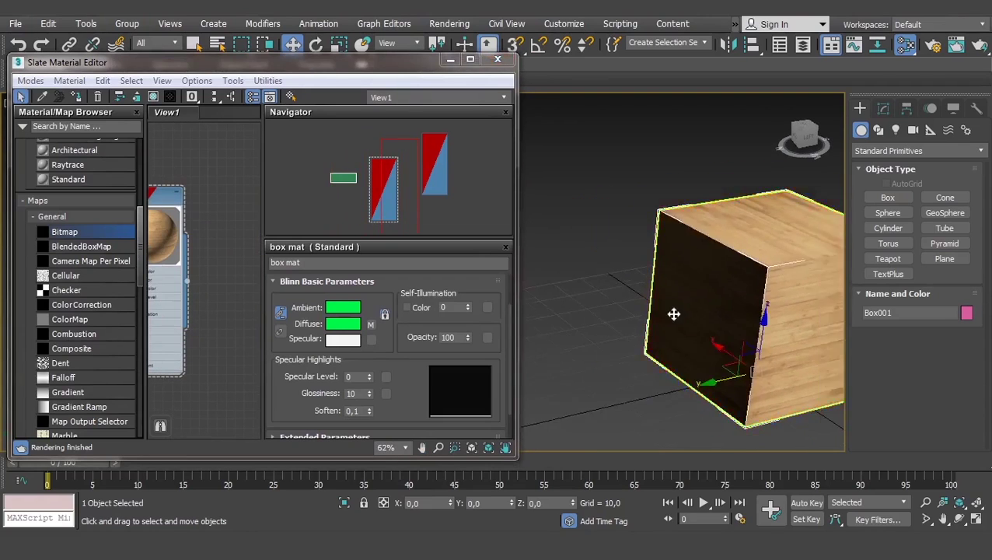
{"action": "scroll", "coordinate": [673, 313], "scroll_direction": "down", "scroll_amount": 3}
{"action": "scroll", "coordinate": [665, 332], "scroll_direction": "up", "scroll_amount": 5}
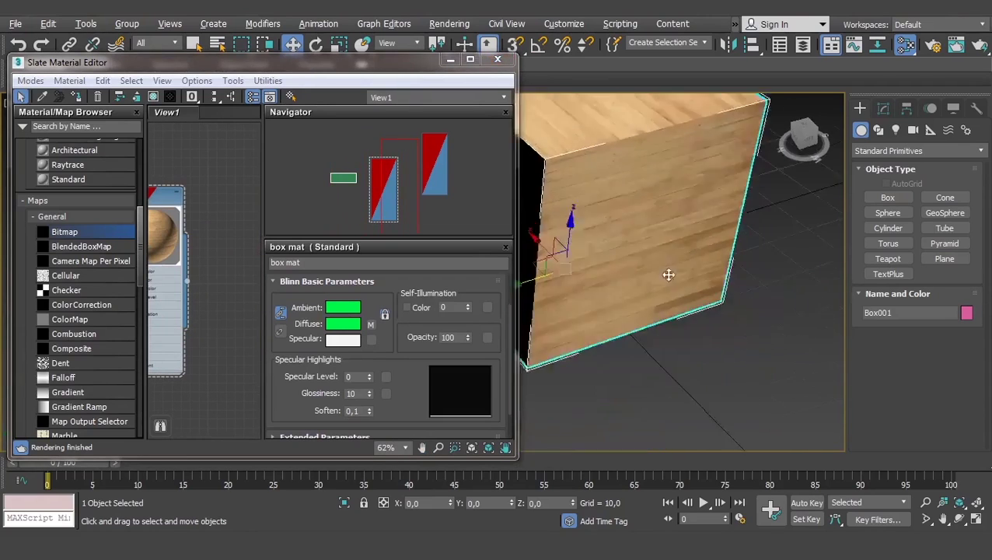
{"action": "scroll", "coordinate": [666, 274], "scroll_direction": "down", "scroll_amount": 2}
{"action": "middle_click_drag", "start_coordinate": [656, 230], "coordinate": [664, 275], "text": "alt"}
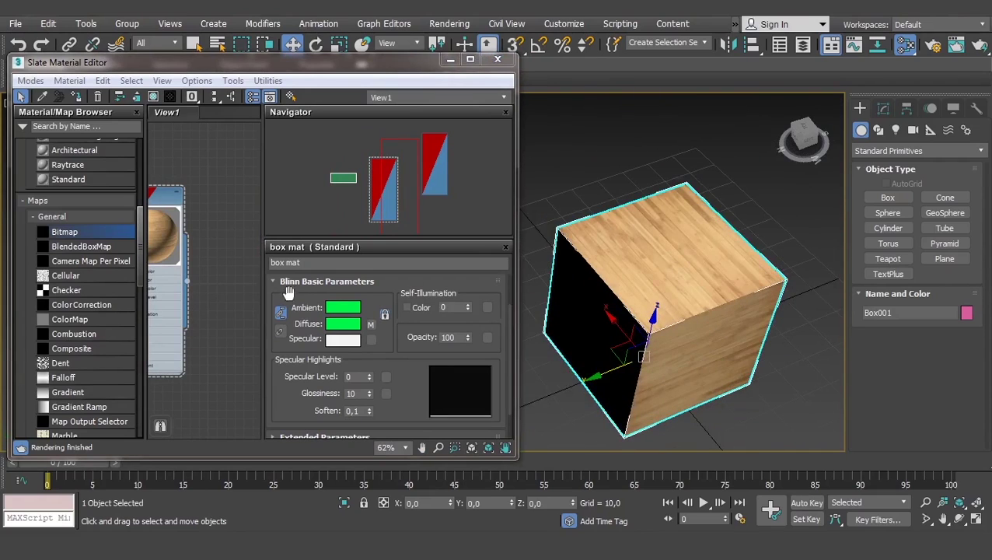
{"action": "left_click_drag", "start_coordinate": [516, 288], "coordinate": [551, 288]}
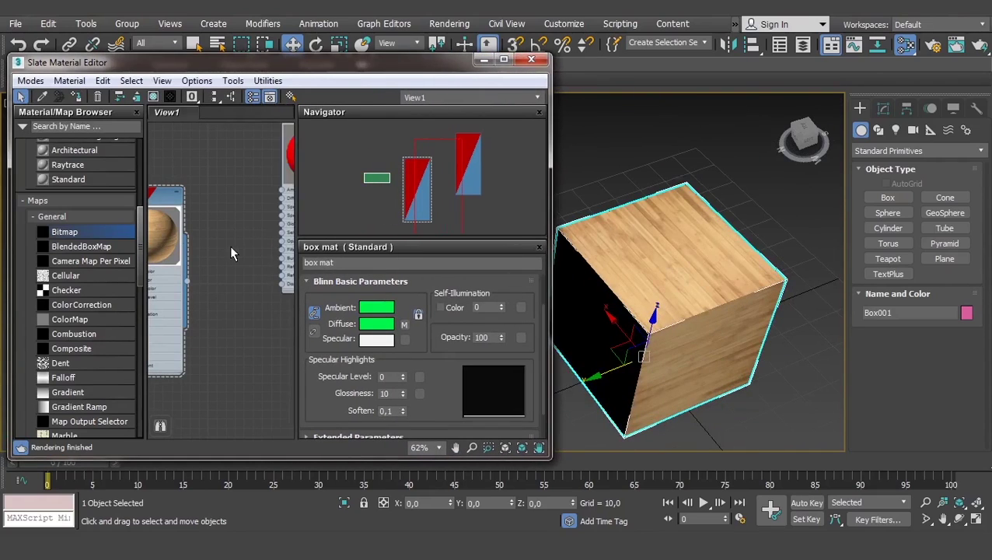
{"action": "scroll", "coordinate": [231, 253], "scroll_direction": "down", "scroll_amount": 2}
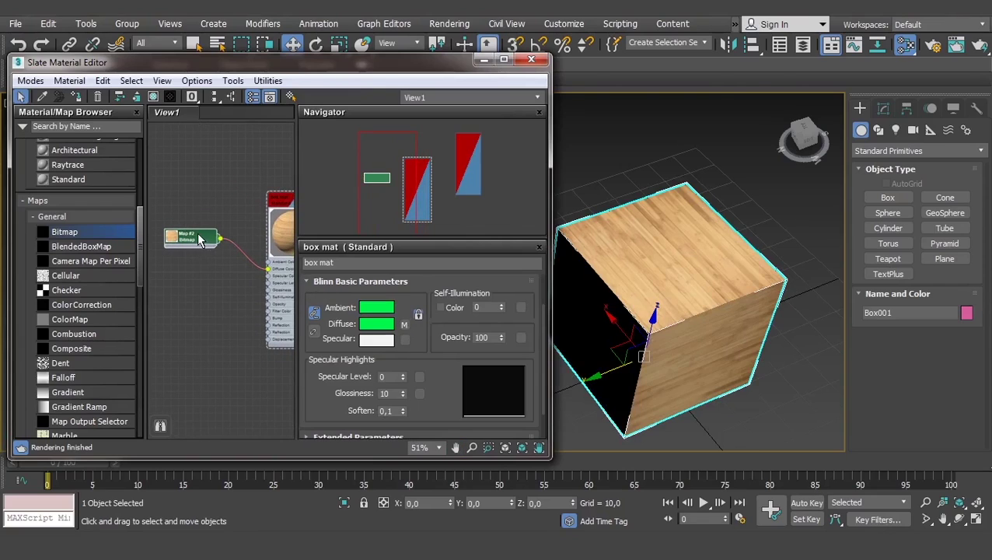
Open Map #2's Bitmap Parameters and bring up the Select Bitmap Image File dialog.
{"action": "double_click", "coordinate": [200, 239]}
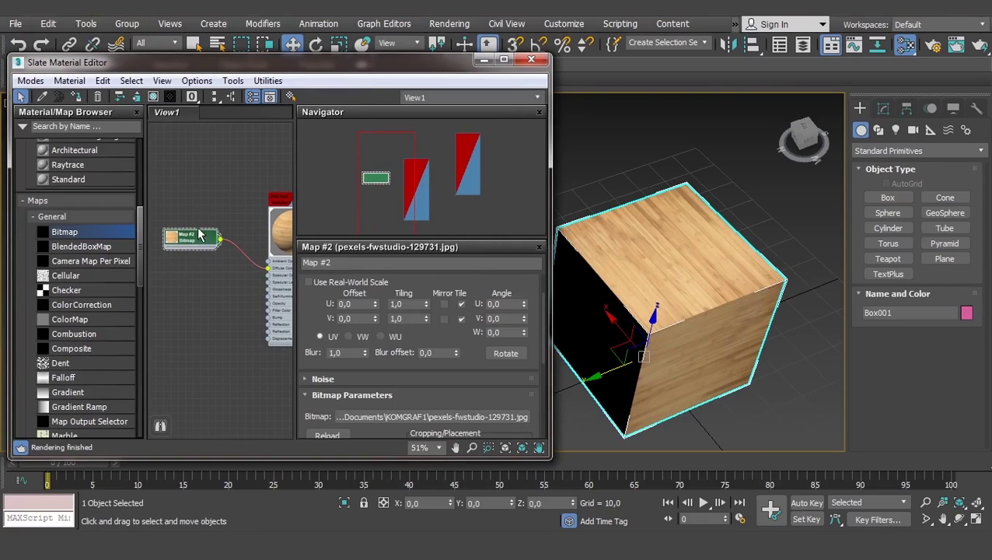
{"action": "left_click_drag", "start_coordinate": [535, 305], "coordinate": [538, 243]}
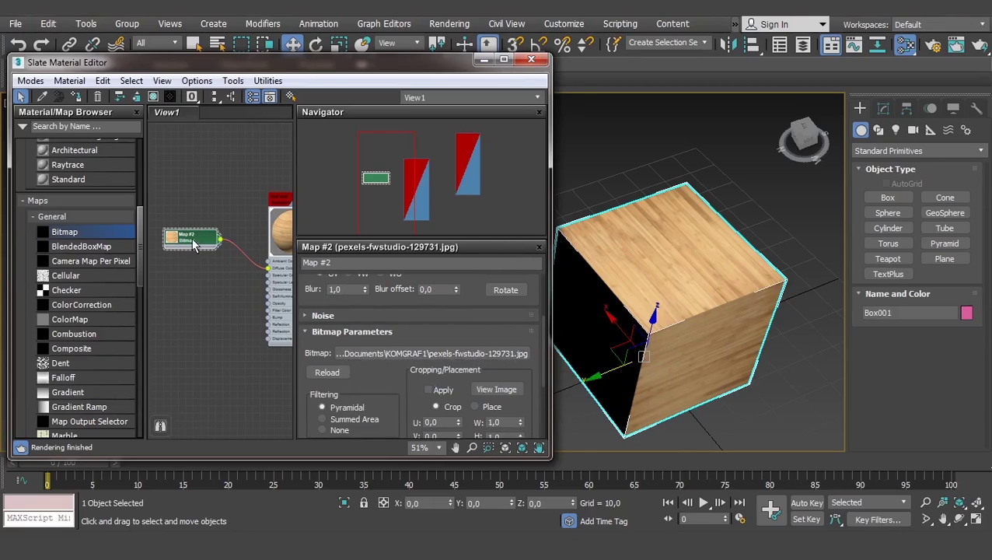
{"action": "left_click", "coordinate": [403, 356]}
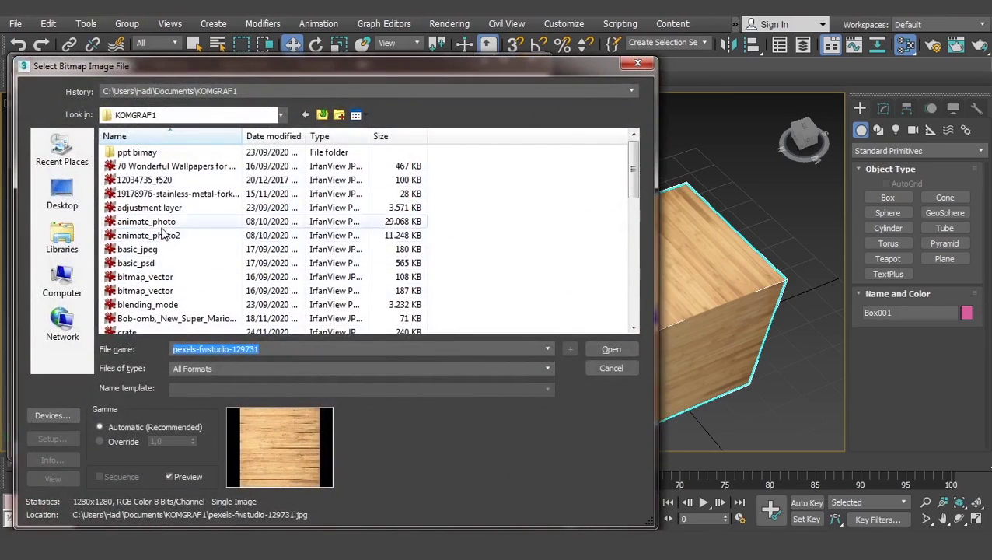
Load crate.jpg from the KOMGRAF1 folder as Map #2's bitmap.
{"action": "left_click", "coordinate": [152, 332]}
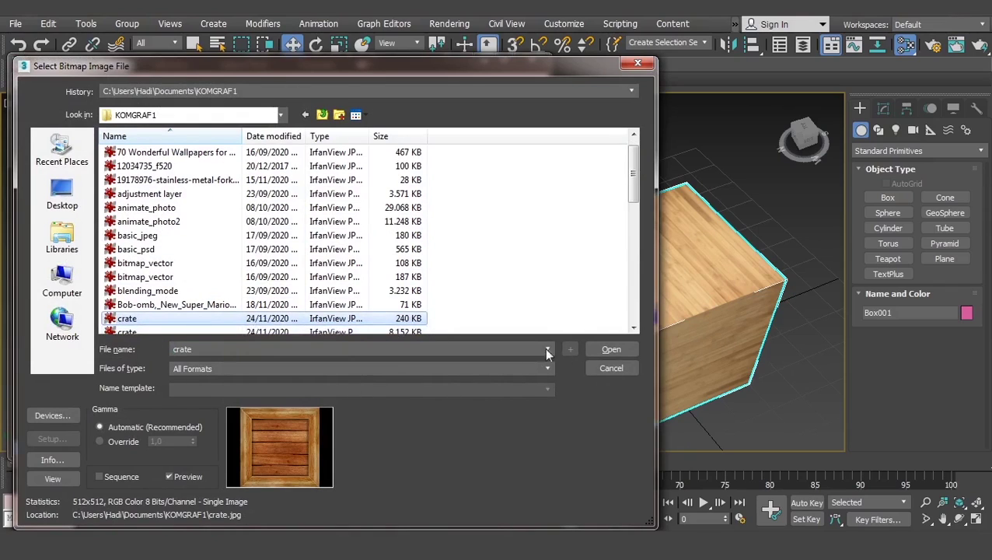
{"action": "left_click", "coordinate": [611, 350]}
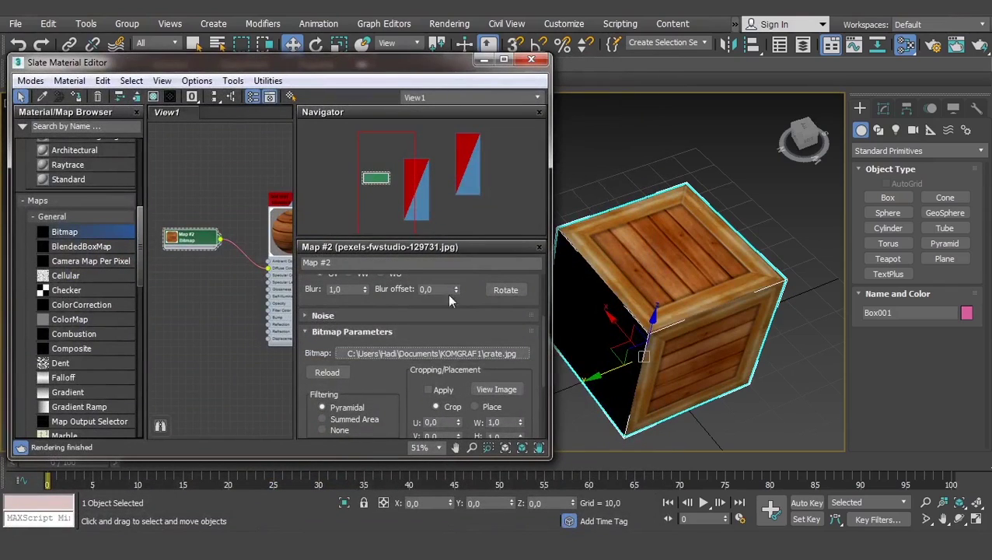
{"action": "scroll", "coordinate": [697, 358], "scroll_direction": "up", "scroll_amount": 2}
{"action": "scroll", "coordinate": [694, 334], "scroll_direction": "up", "scroll_amount": 2}
{"action": "scroll", "coordinate": [691, 310], "scroll_direction": "up", "scroll_amount": 2}
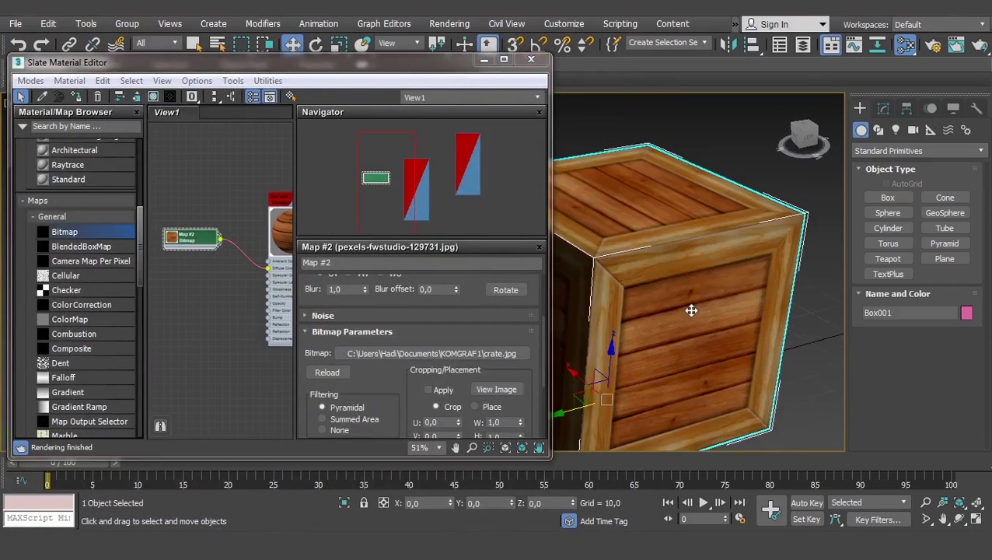
{"action": "scroll", "coordinate": [692, 306], "scroll_direction": "up", "scroll_amount": 1}
{"action": "scroll", "coordinate": [689, 303], "scroll_direction": "up", "scroll_amount": 2}
{"action": "scroll", "coordinate": [684, 303], "scroll_direction": "up", "scroll_amount": 1}
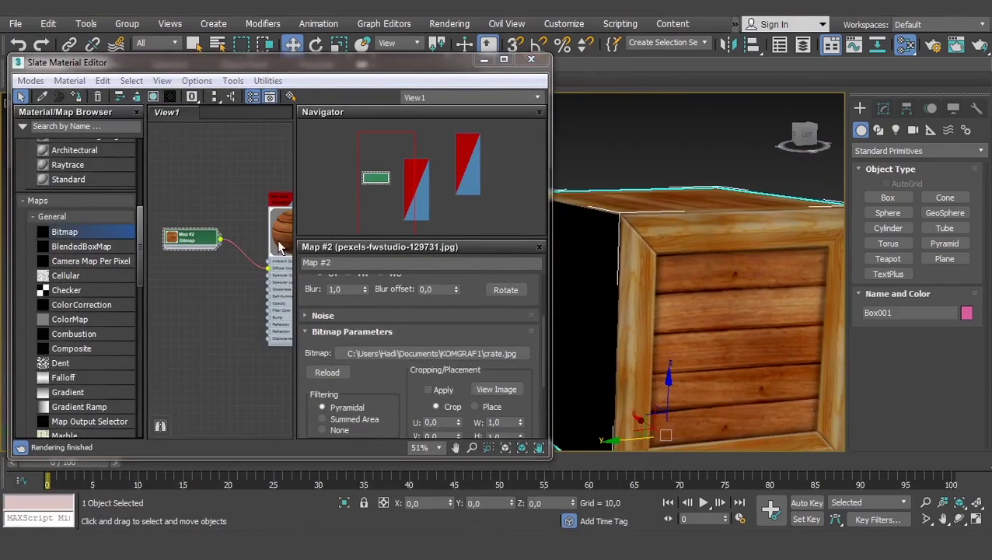
Enlarge the Map #2 node preview and orbit the viewport to see the whole crate.
{"action": "double_click", "coordinate": [180, 240]}
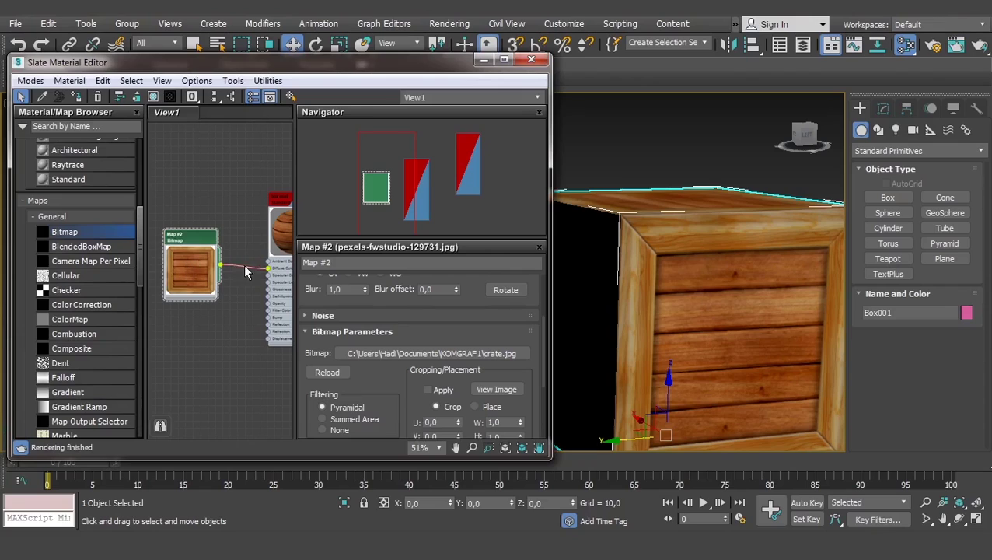
{"action": "scroll", "coordinate": [710, 259], "scroll_direction": "down", "scroll_amount": 3}
{"action": "mouse_move", "coordinate": [709, 259]}
{"action": "middle_mouse_down", "text": "alt"}
{"action": "mouse_move", "coordinate": [704, 306]}
{"action": "mouse_move", "coordinate": [780, 248]}
{"action": "mouse_move", "coordinate": [706, 261]}
{"action": "mouse_move", "coordinate": [671, 147]}
{"action": "mouse_move", "coordinate": [689, 210]}
{"action": "mouse_move", "coordinate": [770, 258]}
{"action": "middle_mouse_up", "text": "alt"}
{"action": "scroll", "coordinate": [770, 258], "scroll_direction": "down", "scroll_amount": 2}
{"action": "scroll", "coordinate": [689, 283], "scroll_direction": "up", "scroll_amount": 3}
{"action": "middle_click_drag", "start_coordinate": [689, 283], "coordinate": [713, 269], "text": "alt"}
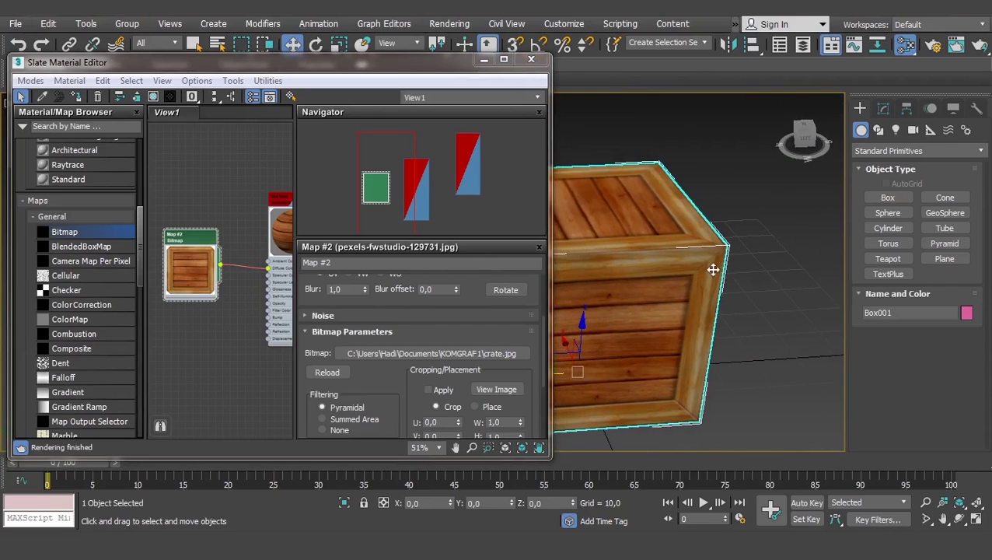
{"action": "left_click", "coordinate": [888, 212]}
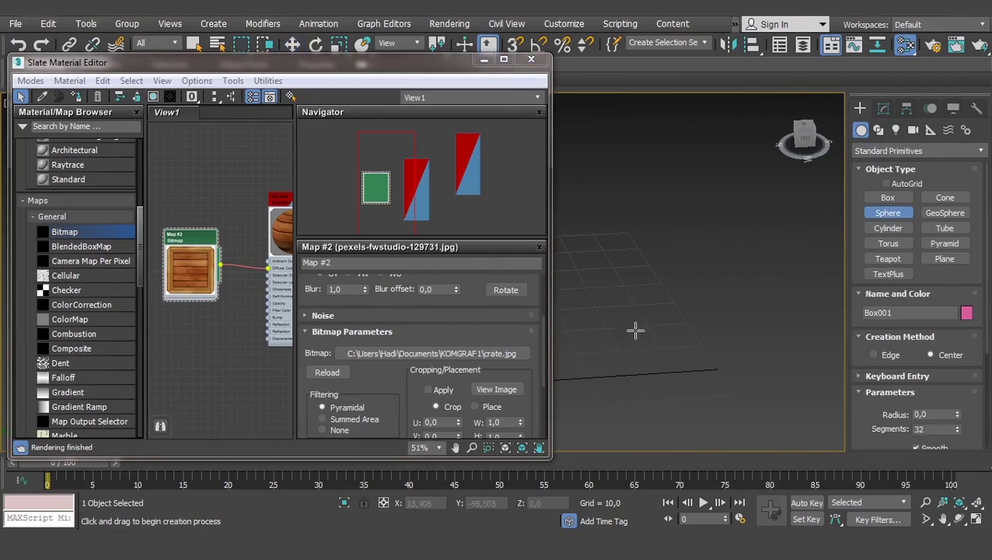
{"action": "left_click_drag", "start_coordinate": [690, 334], "coordinate": [665, 205]}
{"action": "right_click", "coordinate": [665, 205]}
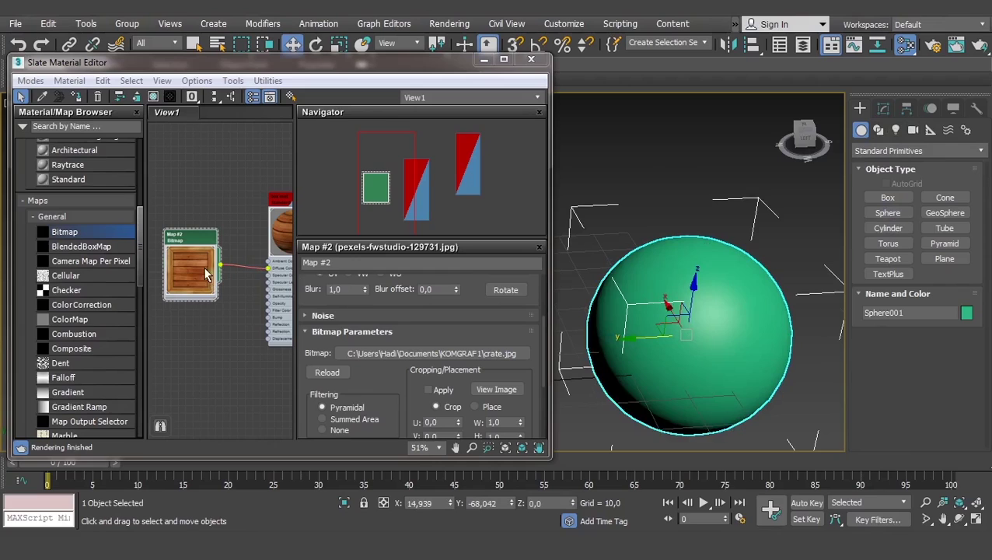
{"action": "left_click", "coordinate": [278, 230]}
{"action": "right_click", "coordinate": [287, 224]}
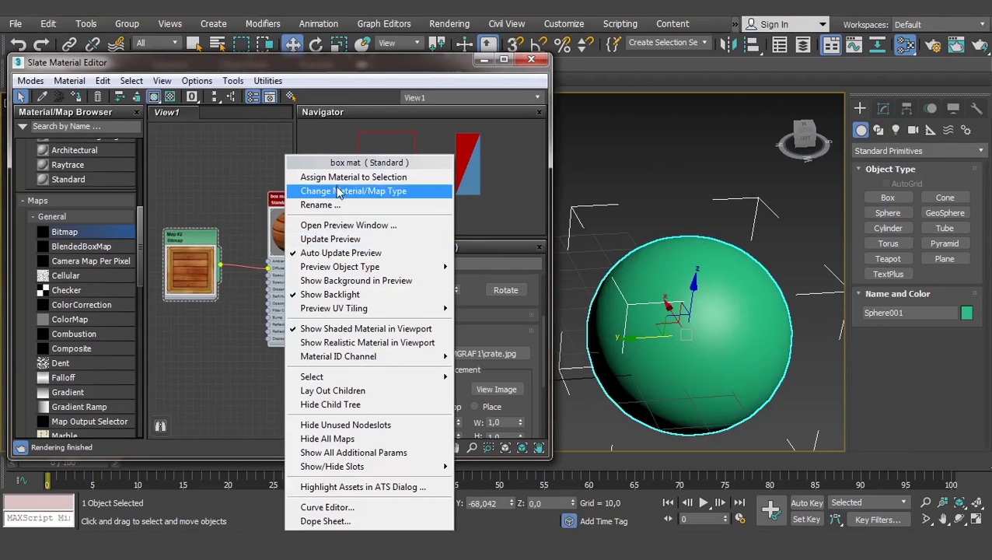
{"action": "left_click", "coordinate": [358, 176]}
{"action": "scroll", "coordinate": [645, 325], "scroll_direction": "up", "scroll_amount": 3}
{"action": "mouse_move", "coordinate": [646, 325]}
{"action": "middle_mouse_down", "text": "alt"}
{"action": "mouse_move", "coordinate": [714, 278]}
{"action": "mouse_move", "coordinate": [689, 321]}
{"action": "middle_mouse_up", "text": "alt"}
{"action": "scroll", "coordinate": [700, 303], "scroll_direction": "down", "scroll_amount": 4}
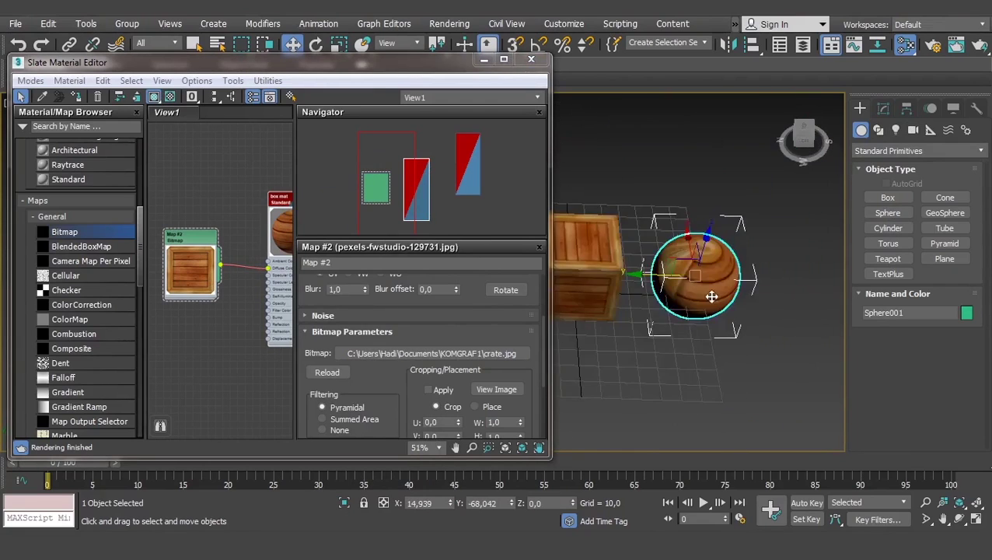
{"action": "middle_click_drag", "start_coordinate": [708, 289], "coordinate": [725, 249], "text": "alt"}
{"action": "key", "text": "Delete"}
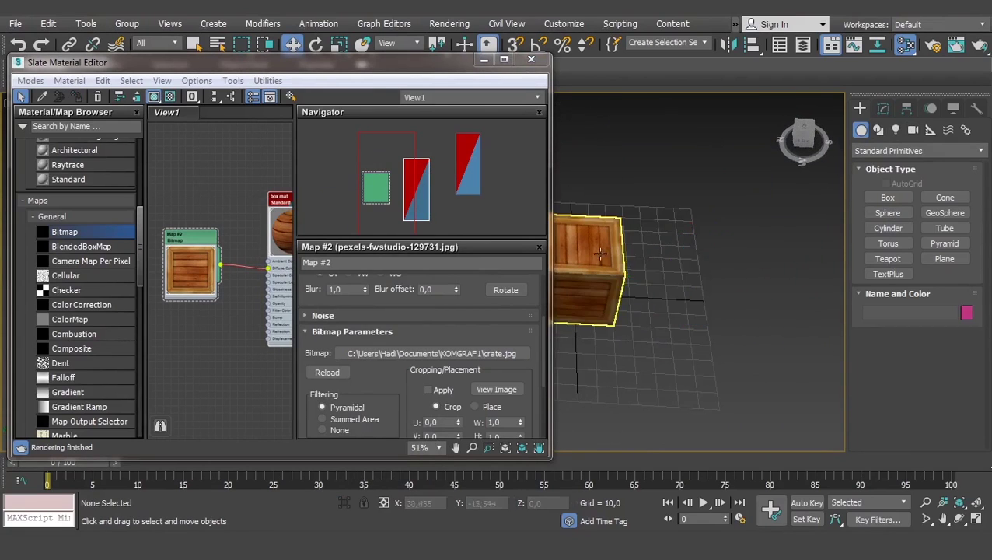
{"action": "key", "text": "z"}
Select the crate box and make the material editor slightly narrower.
{"action": "left_click", "coordinate": [731, 309]}
{"action": "mouse_move", "coordinate": [731, 308]}
{"action": "middle_mouse_down", "text": "alt"}
{"action": "mouse_move", "coordinate": [727, 267]}
{"action": "mouse_move", "coordinate": [673, 316]}
{"action": "middle_mouse_up", "text": "alt"}
{"action": "scroll", "coordinate": [727, 267], "scroll_direction": "up", "scroll_amount": 2}
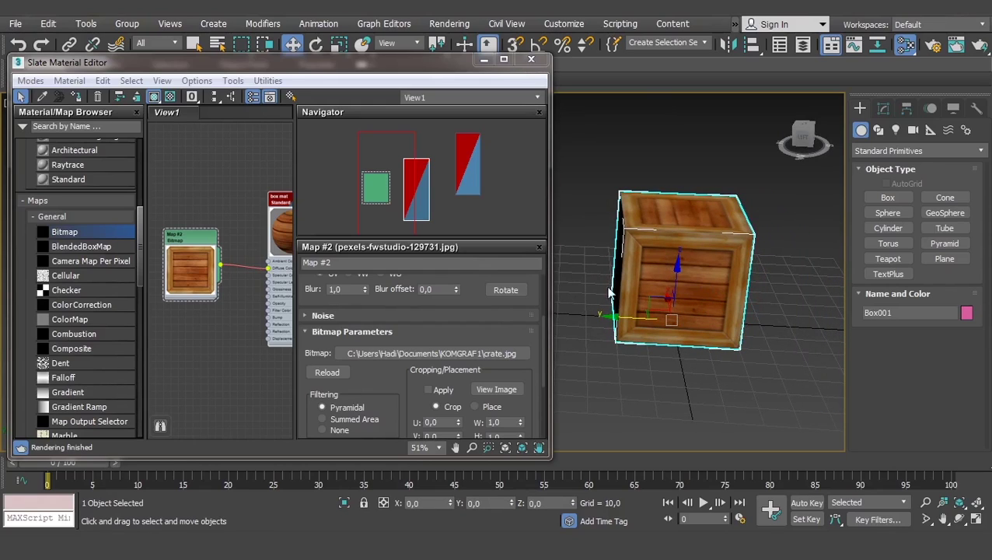
{"action": "left_click_drag", "start_coordinate": [549, 321], "coordinate": [540, 321]}
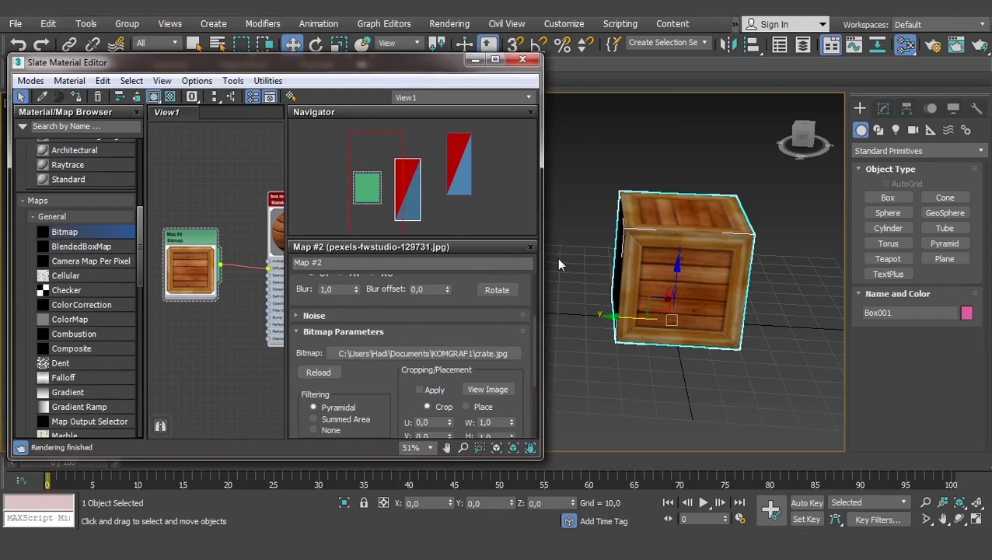
{"action": "scroll", "coordinate": [598, 295], "scroll_direction": "down", "scroll_amount": 3}
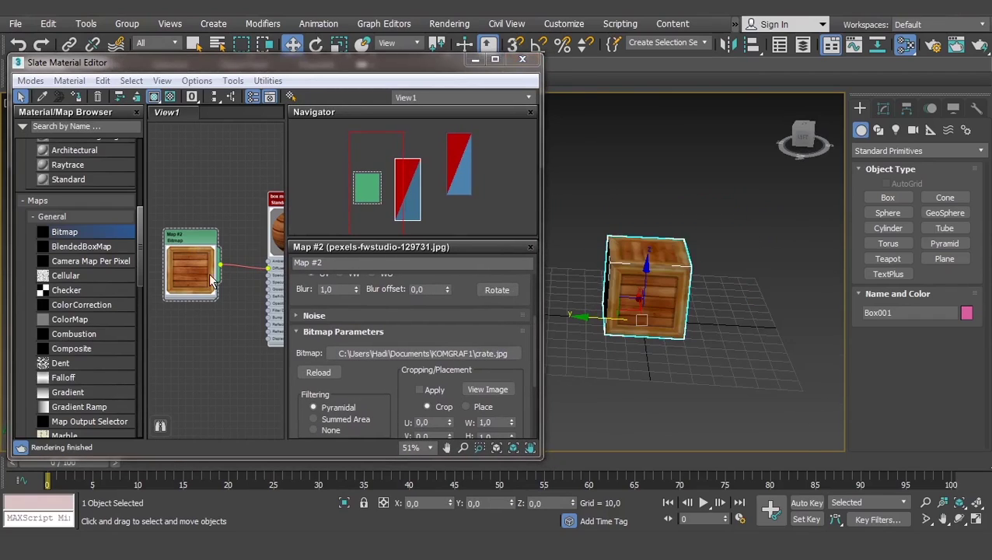
Reload pexels-fwstudio-129731.jpg as Map #2's image so the box shows plain wood grain.
{"action": "left_click", "coordinate": [448, 352]}
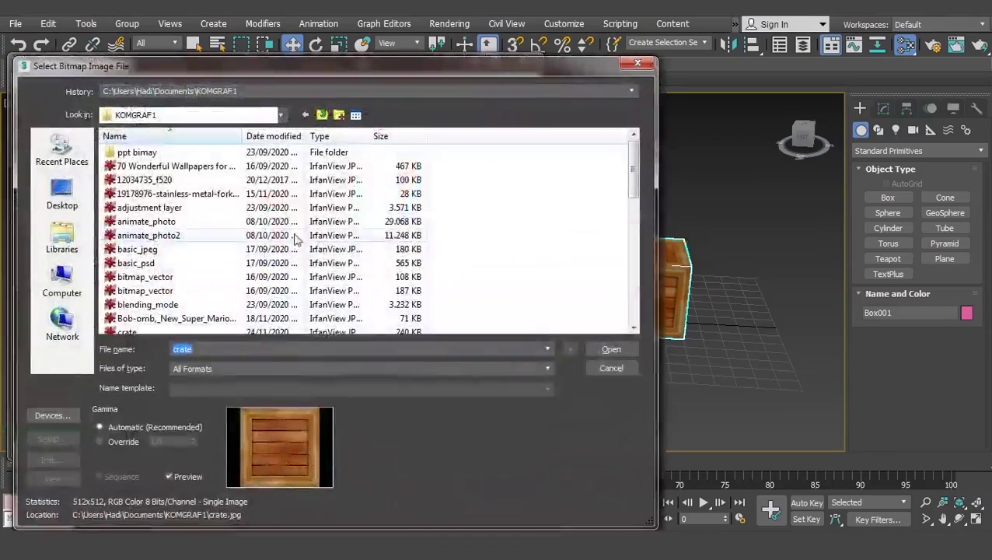
{"action": "left_click", "coordinate": [233, 222]}
{"action": "scroll", "coordinate": [194, 257], "scroll_direction": "down", "scroll_amount": 2}
{"action": "scroll", "coordinate": [178, 272], "scroll_direction": "down", "scroll_amount": 3}
{"action": "scroll", "coordinate": [164, 288], "scroll_direction": "down", "scroll_amount": 2}
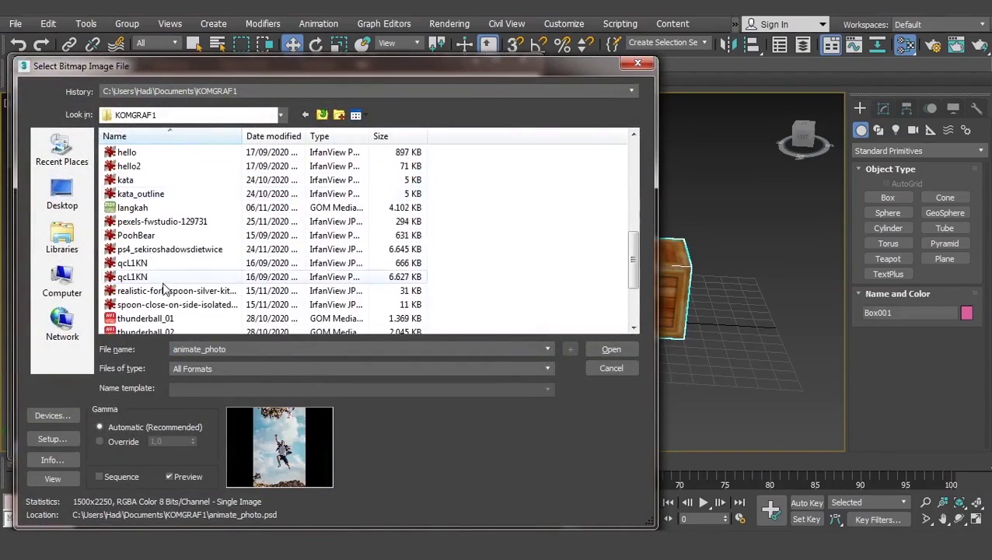
{"action": "left_click", "coordinate": [163, 222]}
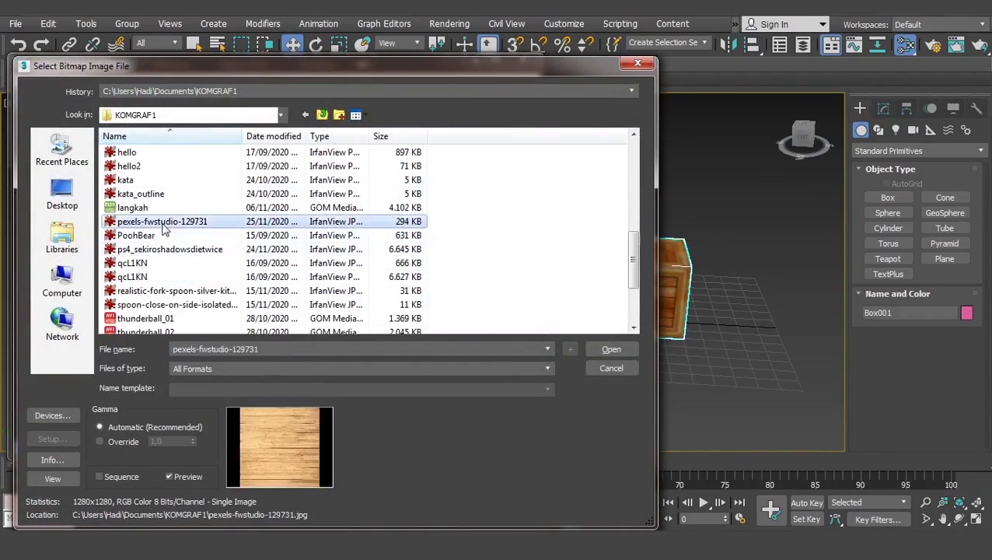
{"action": "double_click", "coordinate": [163, 224]}
{"action": "scroll", "coordinate": [669, 319], "scroll_direction": "up", "scroll_amount": 2}
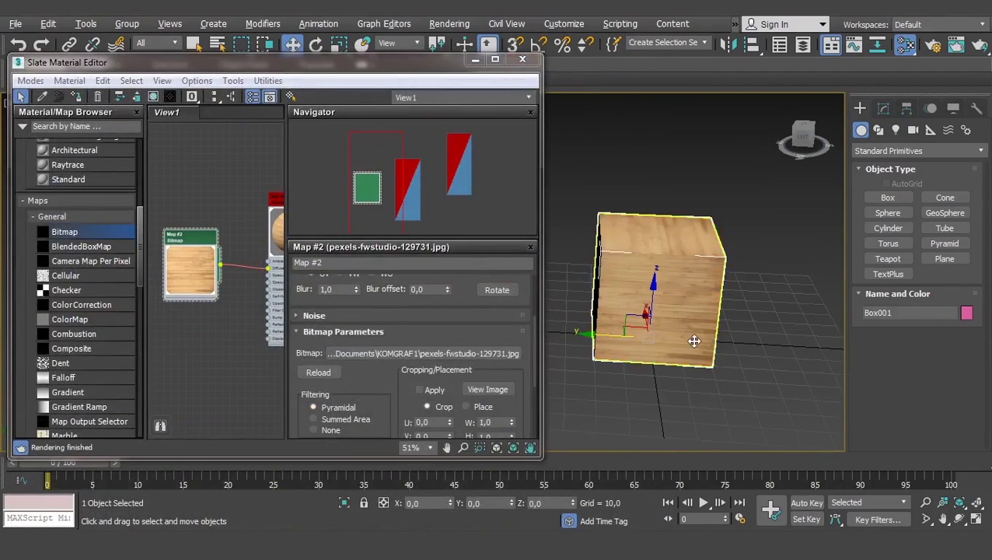
{"action": "scroll", "coordinate": [692, 339], "scroll_direction": "up", "scroll_amount": 2}
{"action": "middle_click_drag", "start_coordinate": [688, 327], "coordinate": [602, 251], "text": "alt"}
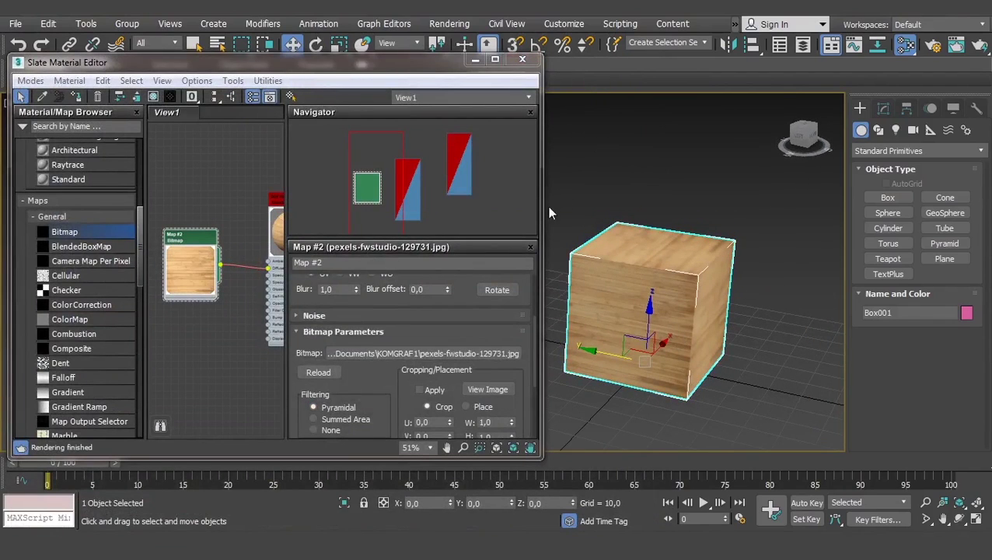
Convert Box001 to an Editable Poly from the Modify panel.
{"action": "left_click", "coordinate": [883, 108]}
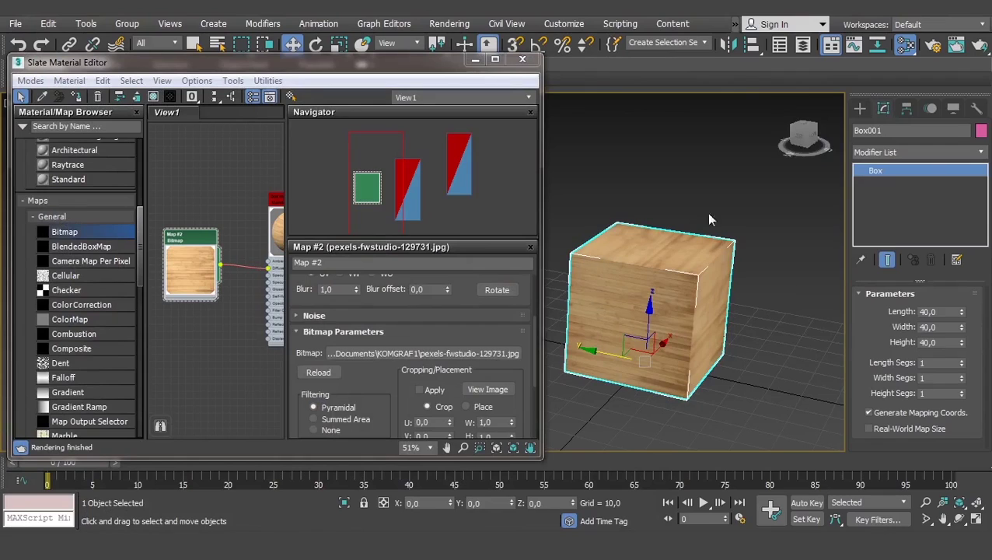
{"action": "right_click", "coordinate": [682, 255]}
{"action": "mouse_move", "coordinate": [711, 415]}
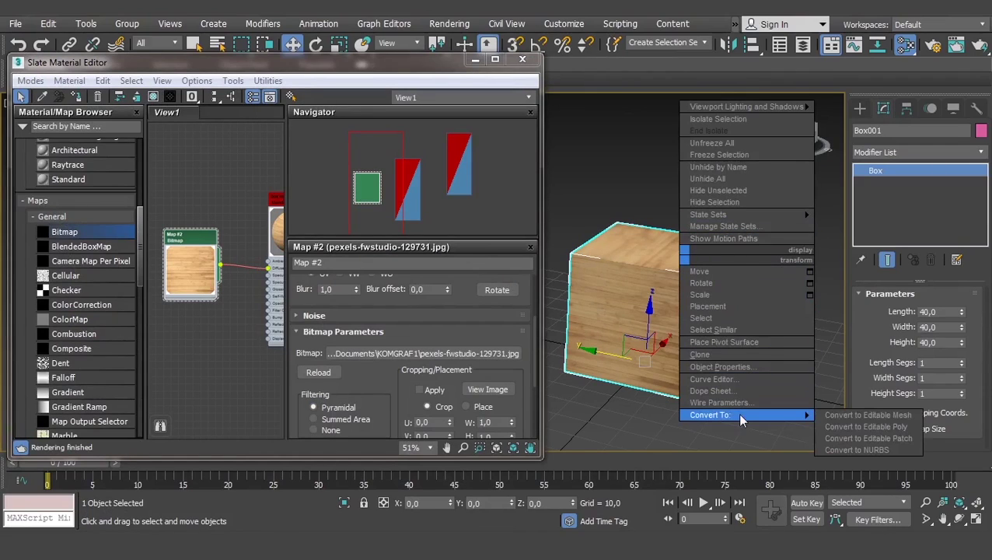
{"action": "left_click", "coordinate": [865, 427]}
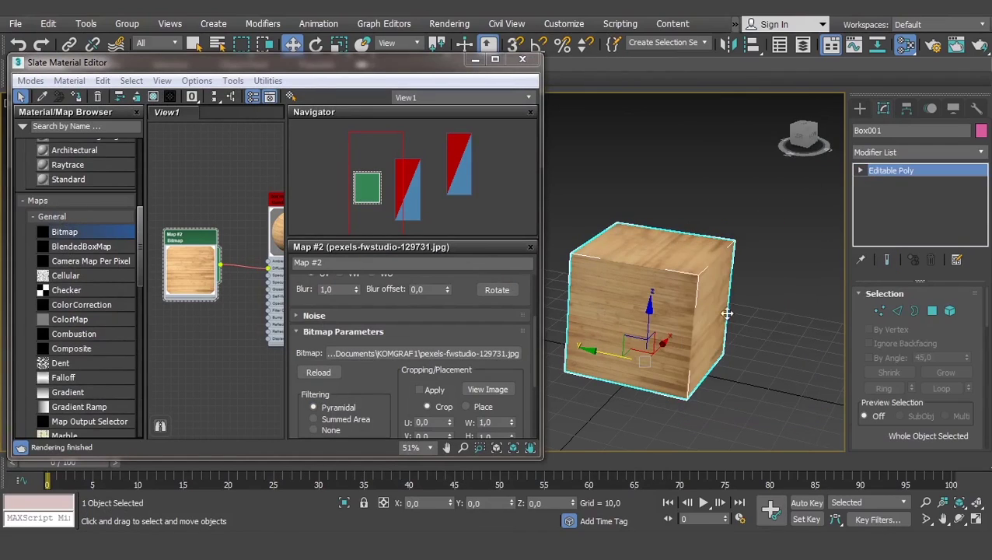
Select the box's right-hand face in Polygon mode.
{"action": "left_click", "coordinate": [934, 311]}
{"action": "left_click", "coordinate": [719, 326]}
{"action": "scroll", "coordinate": [732, 343], "scroll_direction": "up", "scroll_amount": 3}
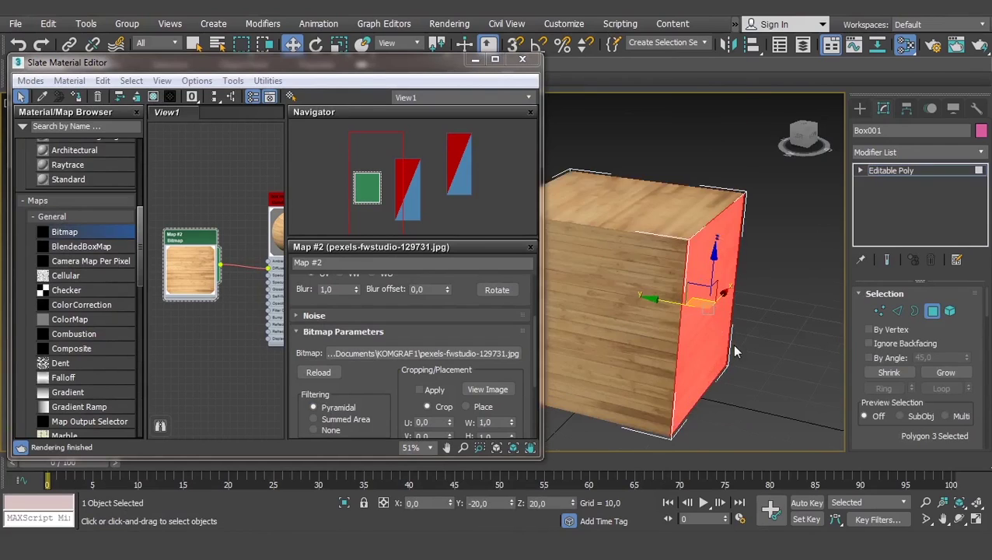
{"action": "scroll", "coordinate": [689, 330], "scroll_direction": "up", "scroll_amount": 3}
{"action": "scroll", "coordinate": [688, 331], "scroll_direction": "down", "scroll_amount": 3}
{"action": "scroll", "coordinate": [774, 339], "scroll_direction": "down", "scroll_amount": 1}
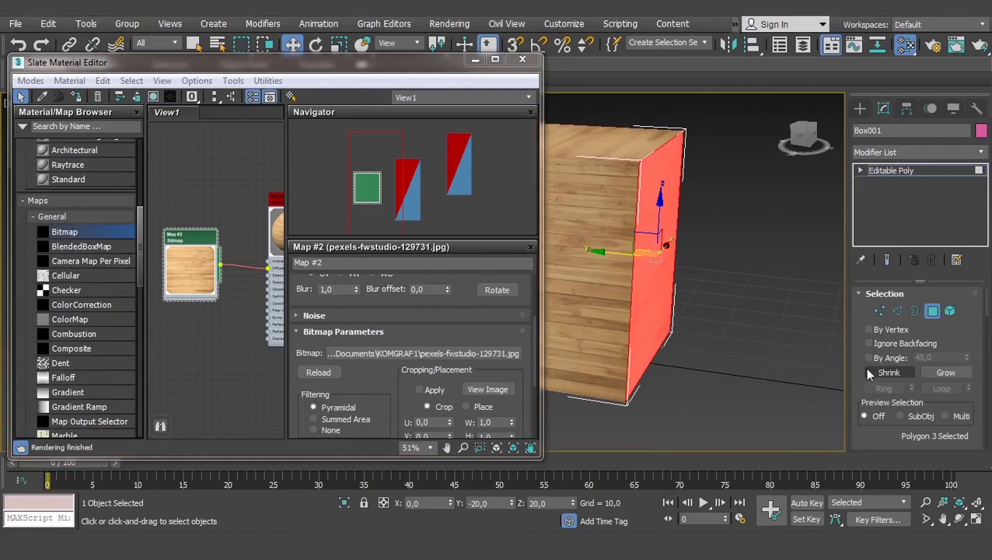
{"action": "scroll", "coordinate": [869, 365], "scroll_direction": "down", "scroll_amount": 5}
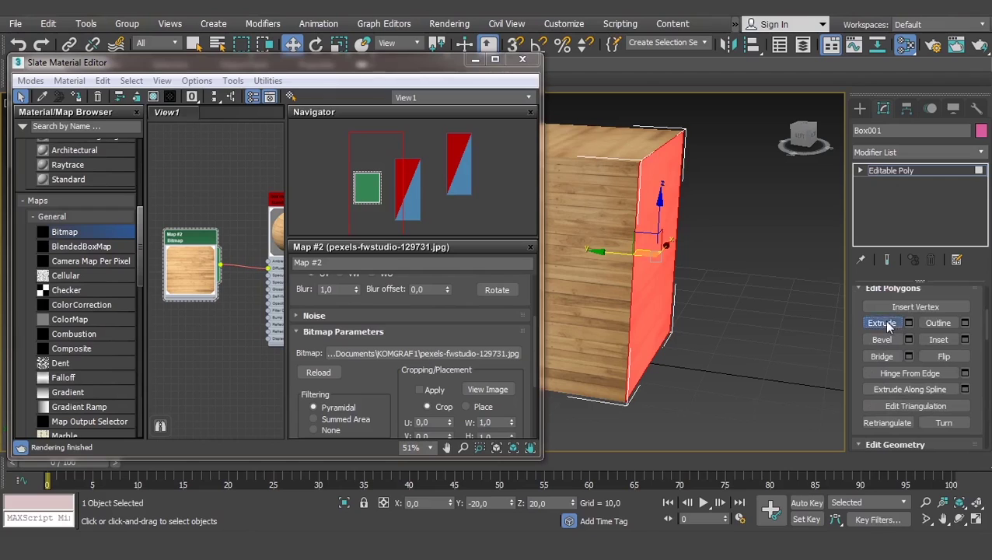
Extrude the selected side face outward to stretch the box into a long wooden block.
{"action": "left_click", "coordinate": [887, 323]}
{"action": "left_click_drag", "start_coordinate": [651, 291], "coordinate": [666, 144]}
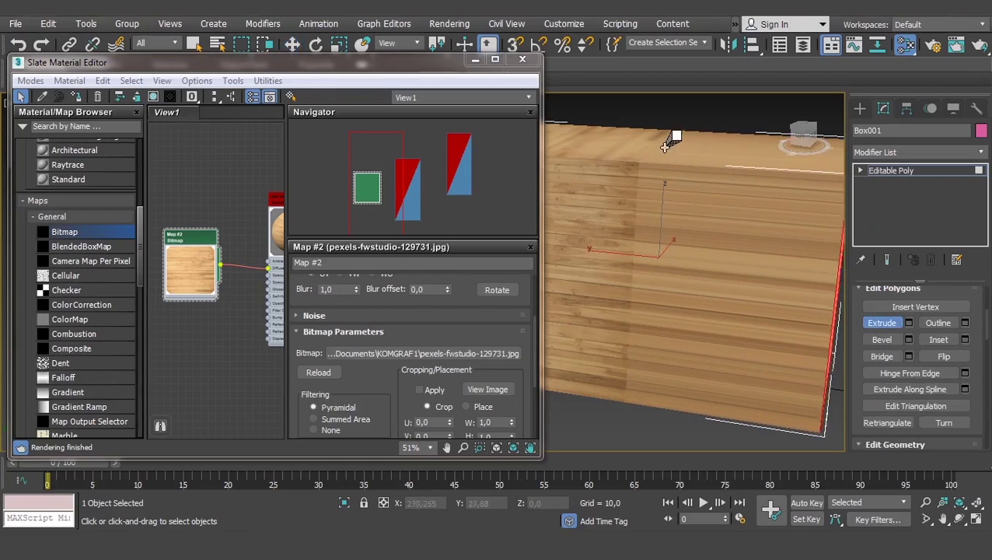
{"action": "middle_click_drag", "start_coordinate": [667, 144], "coordinate": [678, 273], "text": "alt"}
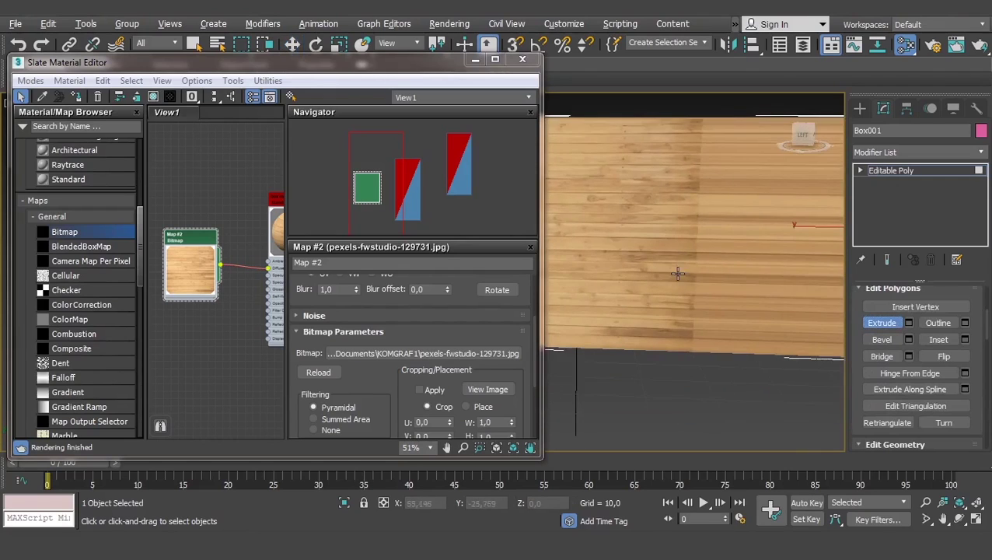
{"action": "scroll", "coordinate": [708, 391], "scroll_direction": "up", "scroll_amount": 3}
Switch to the Move tool, then narrow and minimize the Slate Material Editor to clear the viewport.
{"action": "key", "text": "w"}
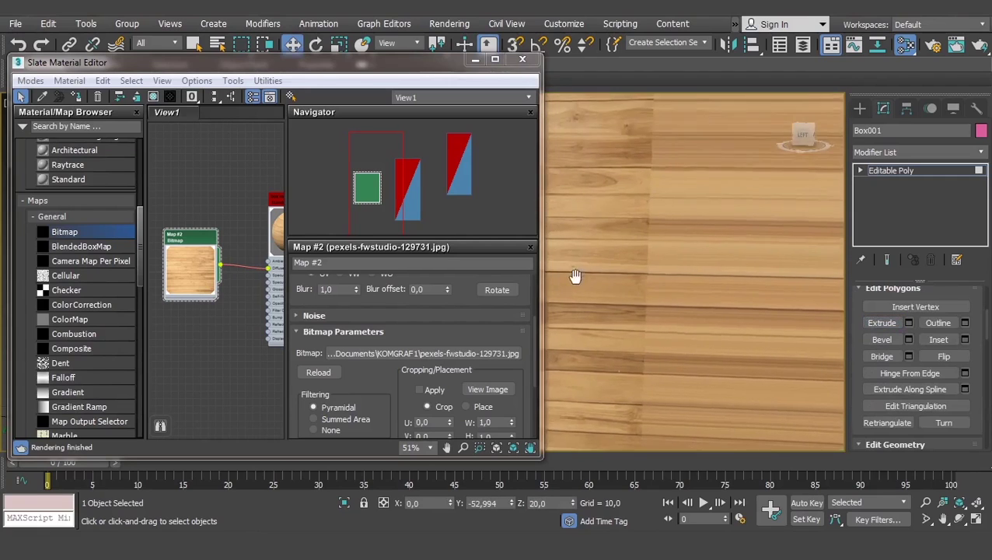
{"action": "mouse_move", "coordinate": [576, 277]}
{"action": "middle_mouse_down", "text": "alt"}
{"action": "mouse_move", "coordinate": [717, 297]}
{"action": "mouse_move", "coordinate": [692, 378]}
{"action": "mouse_move", "coordinate": [734, 385]}
{"action": "mouse_move", "coordinate": [746, 412]}
{"action": "mouse_move", "coordinate": [684, 402]}
{"action": "mouse_move", "coordinate": [677, 373]}
{"action": "mouse_move", "coordinate": [699, 311]}
{"action": "middle_mouse_up", "text": "alt"}
{"action": "left_click_drag", "start_coordinate": [542, 261], "coordinate": [420, 263]}
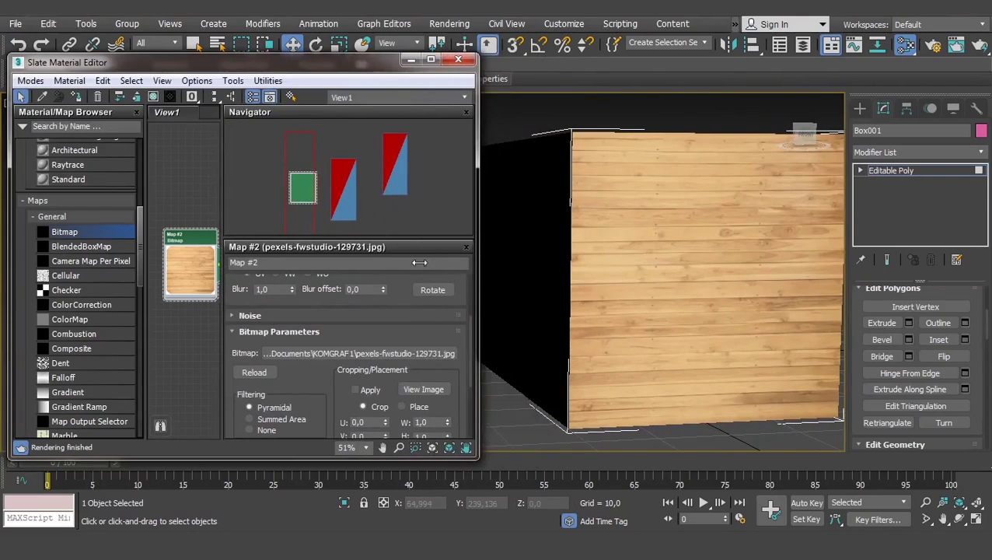
{"action": "left_click", "coordinate": [413, 63]}
{"action": "mouse_move", "coordinate": [647, 239]}
{"action": "middle_mouse_down", "text": "alt"}
{"action": "mouse_move", "coordinate": [553, 239]}
{"action": "mouse_move", "coordinate": [529, 229]}
{"action": "middle_mouse_up", "text": "alt"}
{"action": "mouse_move", "coordinate": [436, 234]}
{"action": "middle_mouse_down", "text": "alt"}
{"action": "mouse_move", "coordinate": [492, 376]}
{"action": "mouse_move", "coordinate": [459, 193]}
{"action": "mouse_move", "coordinate": [505, 240]}
{"action": "mouse_move", "coordinate": [545, 217]}
{"action": "mouse_move", "coordinate": [514, 251]}
{"action": "middle_mouse_up", "text": "alt"}
Select the top face of the original box section and extrude it upward into a tall block.
{"action": "scroll", "coordinate": [514, 251], "scroll_direction": "up", "scroll_amount": 5}
{"action": "left_click", "coordinate": [550, 266]}
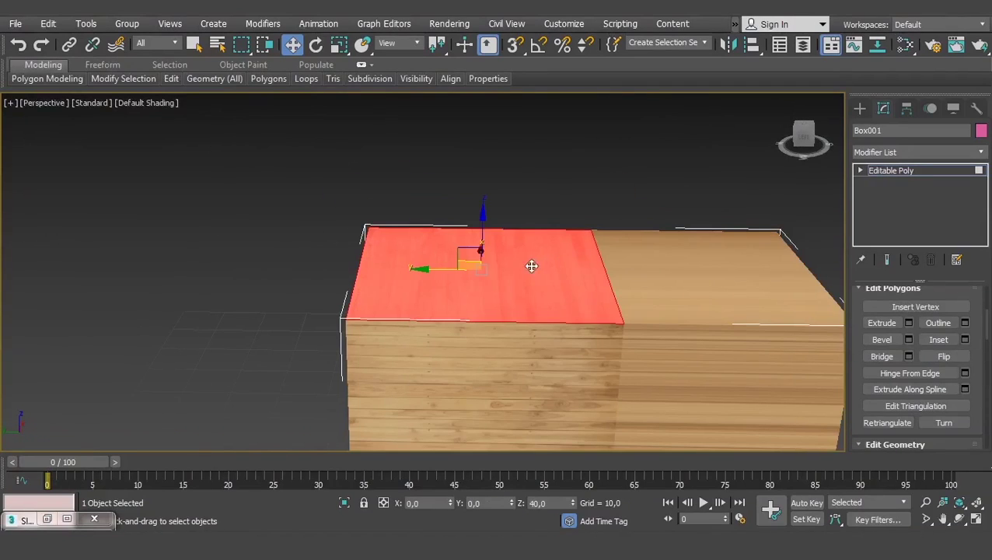
{"action": "left_click", "coordinate": [883, 324]}
{"action": "left_click_drag", "start_coordinate": [527, 270], "coordinate": [533, 126]}
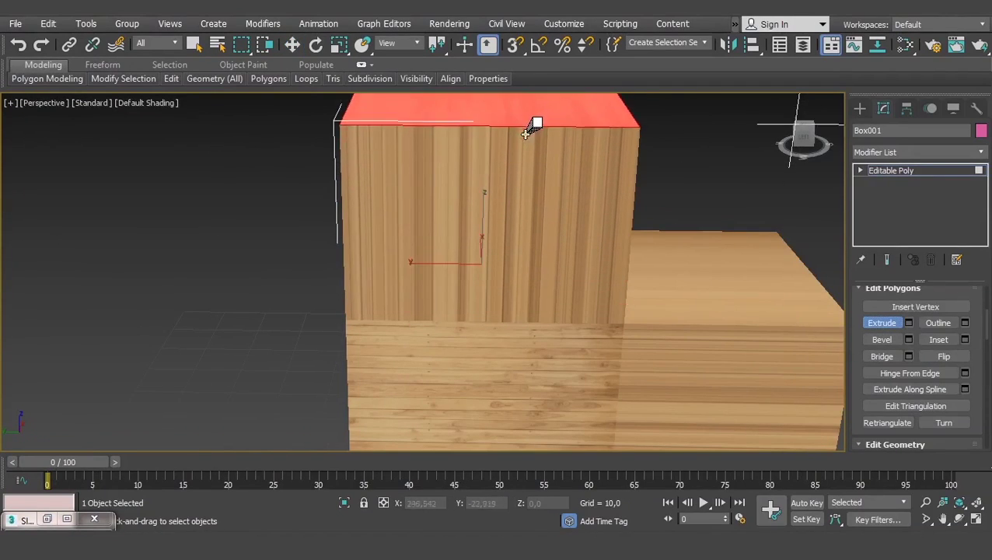
{"action": "mouse_move", "coordinate": [528, 223]}
{"action": "middle_mouse_down", "text": "alt"}
{"action": "mouse_move", "coordinate": [661, 202]}
{"action": "mouse_move", "coordinate": [476, 246]}
{"action": "mouse_move", "coordinate": [549, 262]}
{"action": "mouse_move", "coordinate": [415, 266]}
{"action": "mouse_move", "coordinate": [424, 279]}
{"action": "middle_mouse_up", "text": "alt"}
Check the L-shaped step from several angles, then return to Editable Poly object level and reselect the box.
{"action": "scroll", "coordinate": [415, 266], "scroll_direction": "down", "scroll_amount": 3}
{"action": "scroll", "coordinate": [424, 279], "scroll_direction": "up", "scroll_amount": 5}
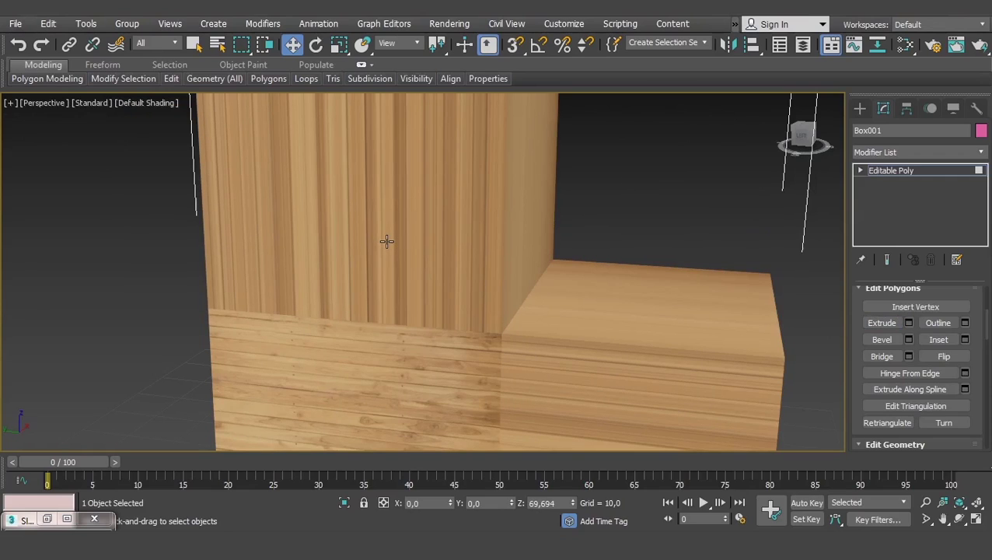
{"action": "left_click", "coordinate": [388, 230]}
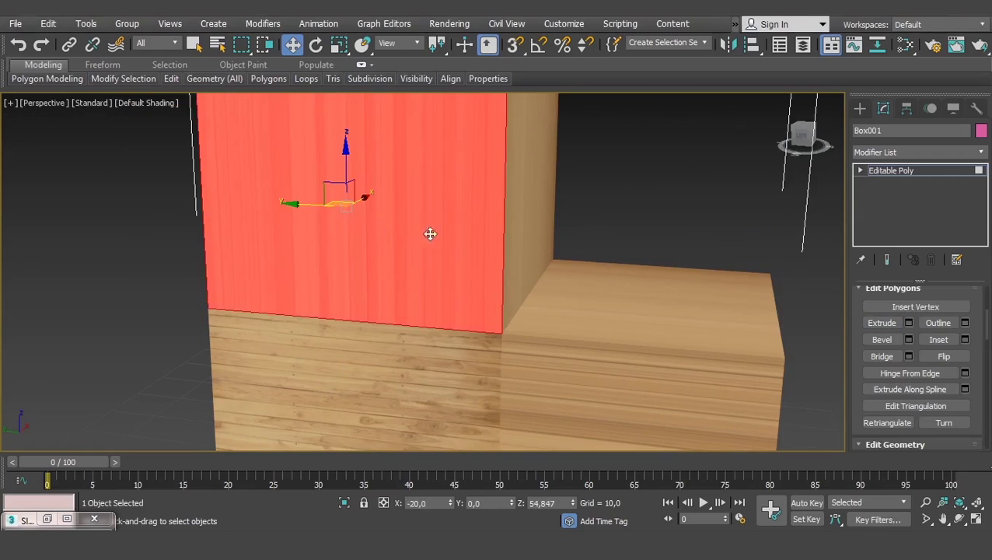
{"action": "scroll", "coordinate": [430, 233], "scroll_direction": "down", "scroll_amount": 4}
{"action": "scroll", "coordinate": [461, 273], "scroll_direction": "up", "scroll_amount": 2}
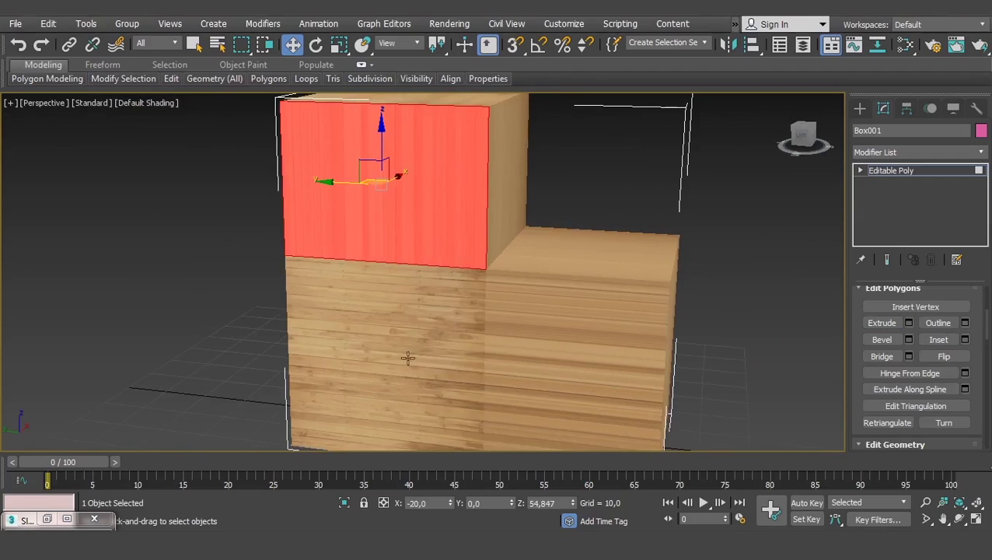
{"action": "scroll", "coordinate": [427, 229], "scroll_direction": "down", "scroll_amount": 3}
{"action": "mouse_move", "coordinate": [427, 228]}
{"action": "middle_mouse_down", "text": "alt"}
{"action": "mouse_move", "coordinate": [414, 256]}
{"action": "mouse_move", "coordinate": [493, 259]}
{"action": "middle_mouse_up", "text": "alt"}
{"action": "left_click", "coordinate": [589, 278]}
{"action": "mouse_move", "coordinate": [589, 284]}
{"action": "middle_mouse_down", "text": "alt"}
{"action": "mouse_move", "coordinate": [483, 281]}
{"action": "mouse_move", "coordinate": [510, 248]}
{"action": "middle_mouse_up", "text": "alt"}
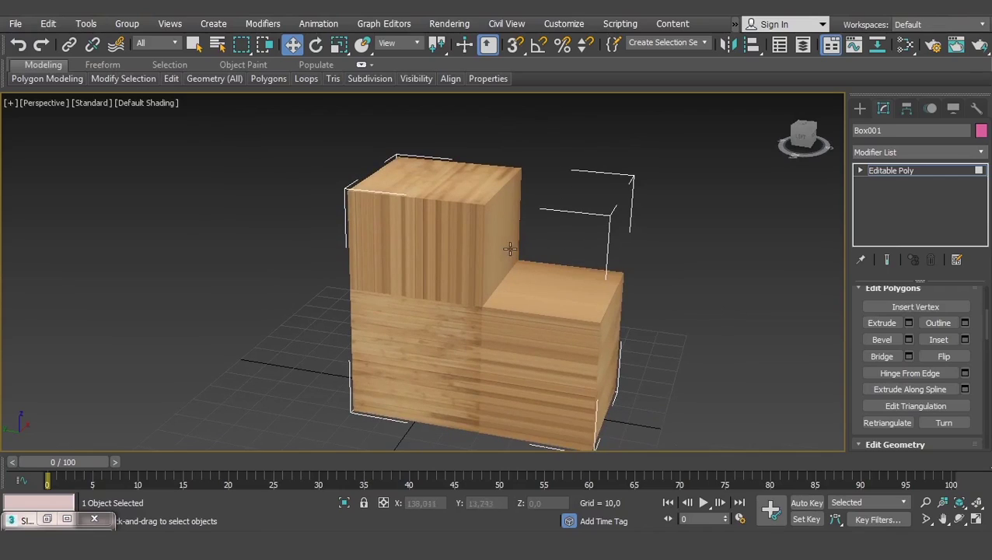
{"action": "left_click", "coordinate": [887, 171]}
{"action": "left_click", "coordinate": [683, 246]}
{"action": "left_click", "coordinate": [476, 316]}
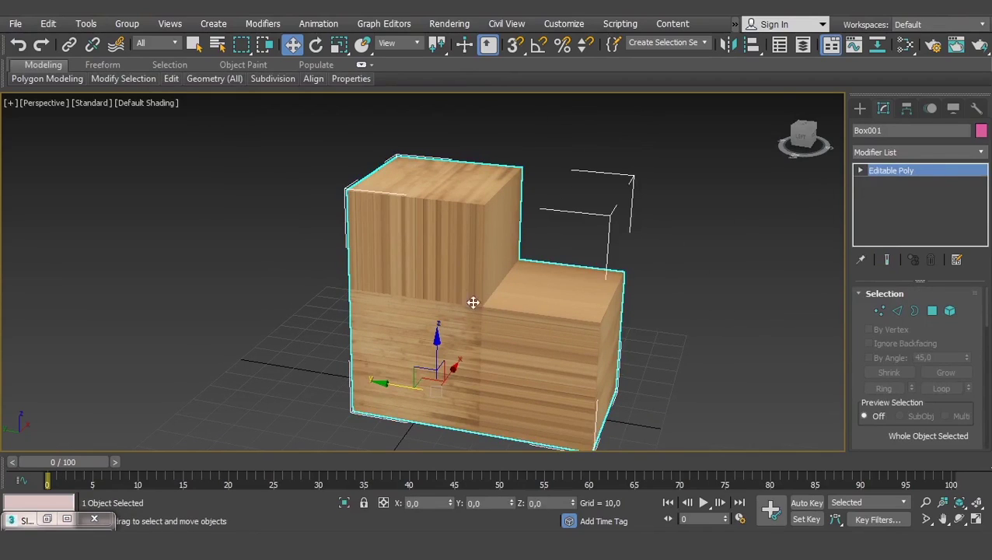
Add a UVW Map modifier to the stepped box from the Modifier List.
{"action": "middle_click_drag", "start_coordinate": [473, 302], "coordinate": [489, 287], "text": "alt"}
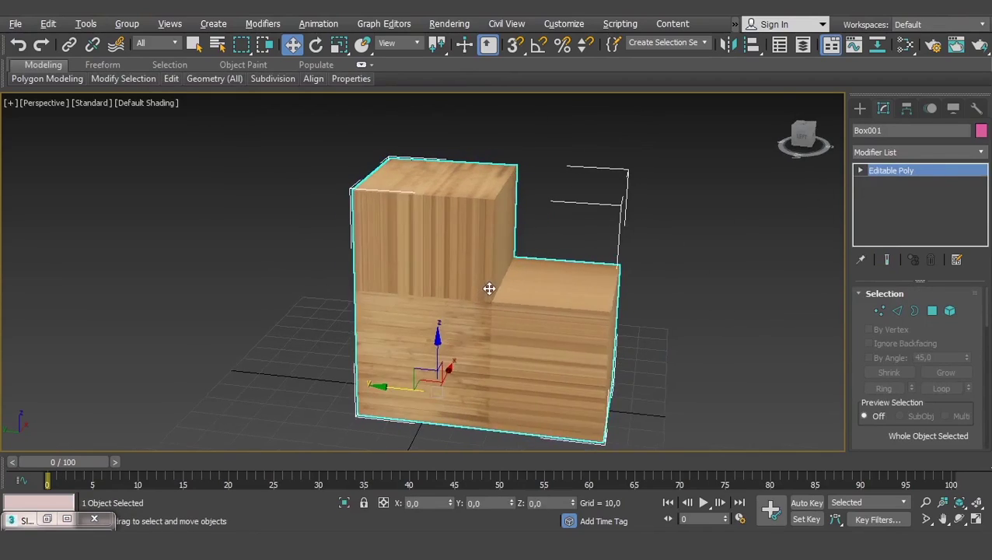
{"action": "left_click", "coordinate": [980, 153]}
{"action": "left_click", "coordinate": [981, 153]}
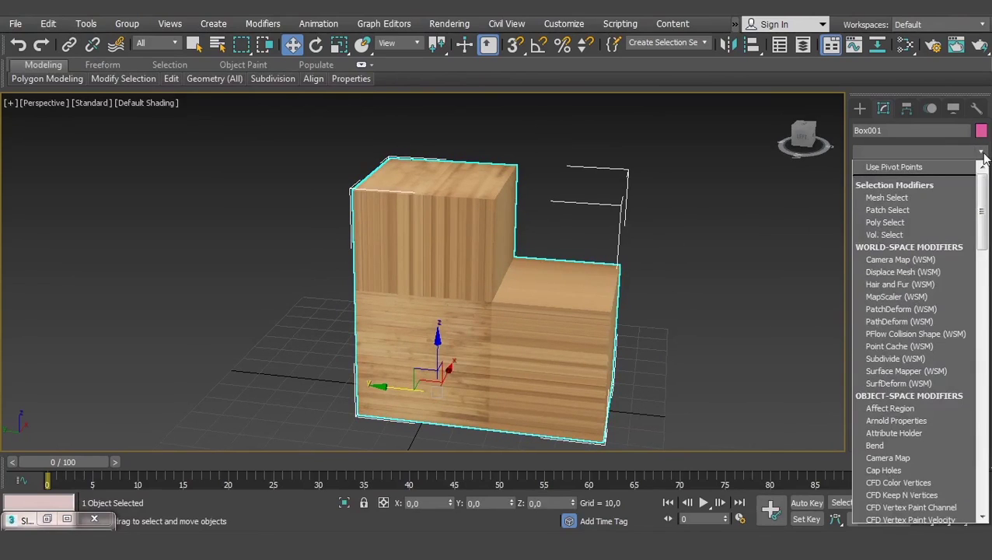
{"action": "left_click_drag", "start_coordinate": [980, 183], "coordinate": [984, 459]}
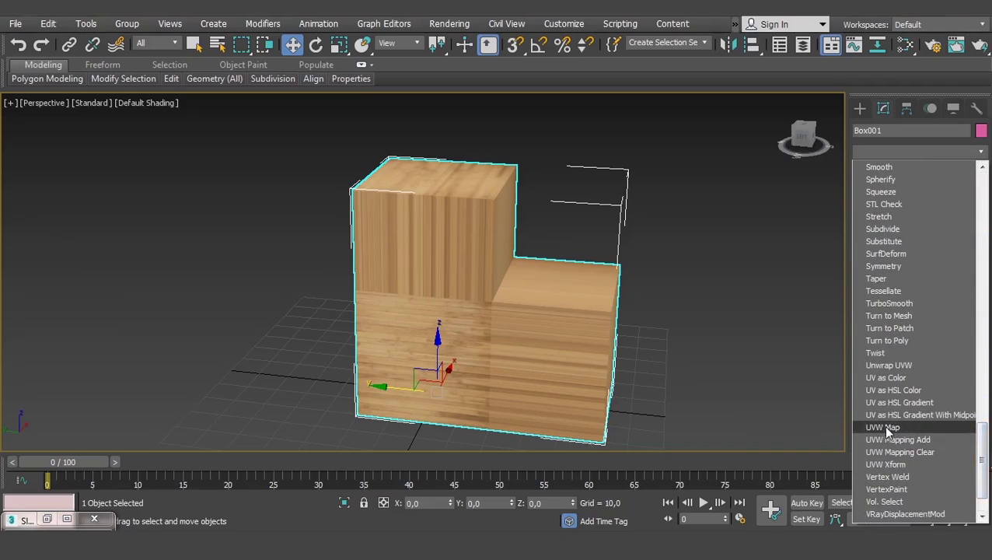
{"action": "left_click", "coordinate": [886, 428]}
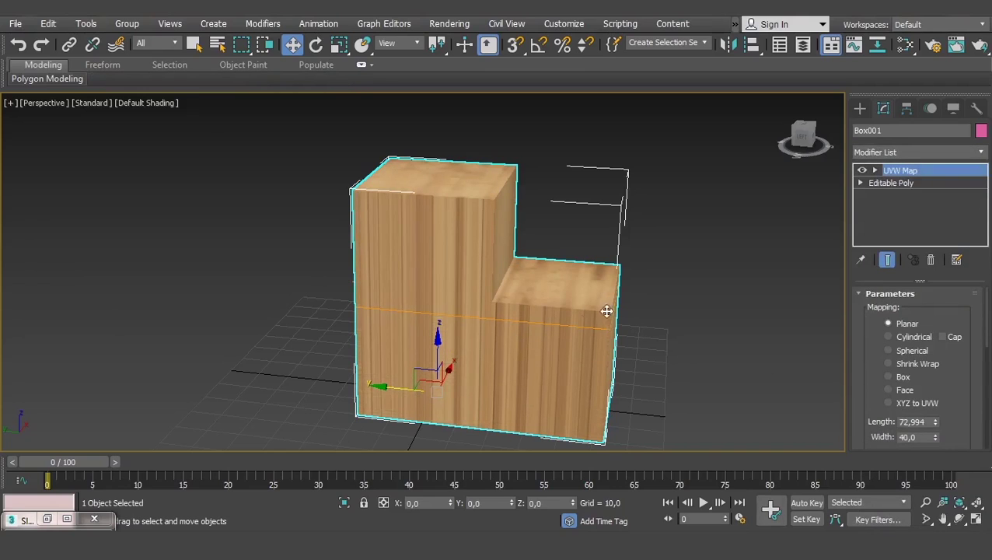
{"action": "middle_click_drag", "start_coordinate": [664, 254], "coordinate": [509, 309], "text": "alt"}
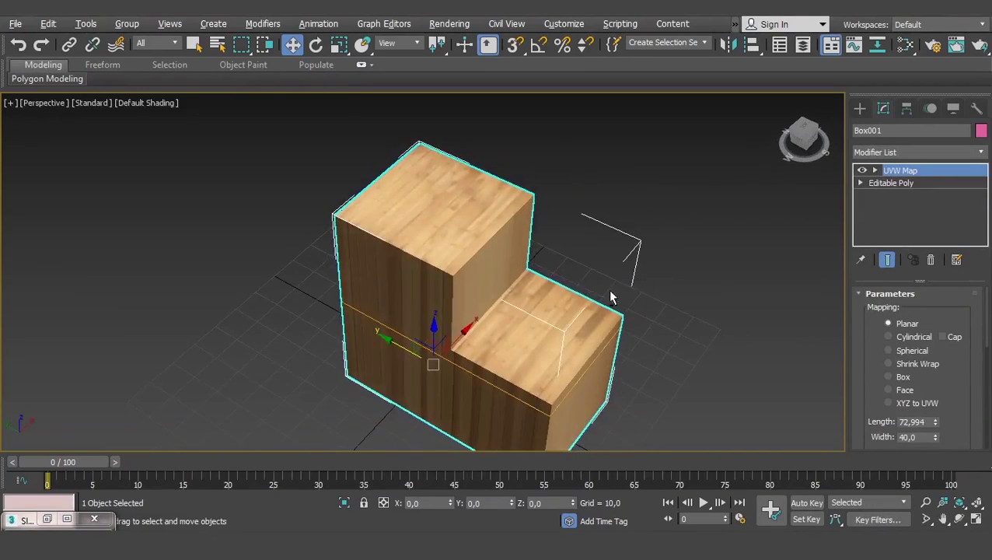
{"action": "scroll", "coordinate": [509, 309], "scroll_direction": "up", "scroll_amount": 3}
{"action": "scroll", "coordinate": [593, 253], "scroll_direction": "up", "scroll_amount": 2}
Undo and redo the UVW Map to compare the texture, then hide the grid and show wireframe.
{"action": "key", "text": "ctrl+z"}
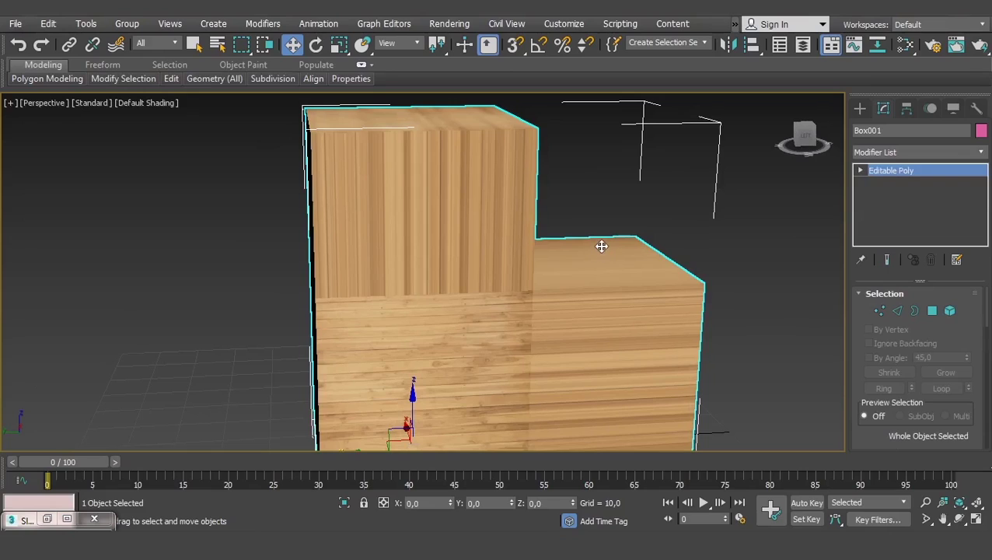
{"action": "key", "text": "ctrl+y"}
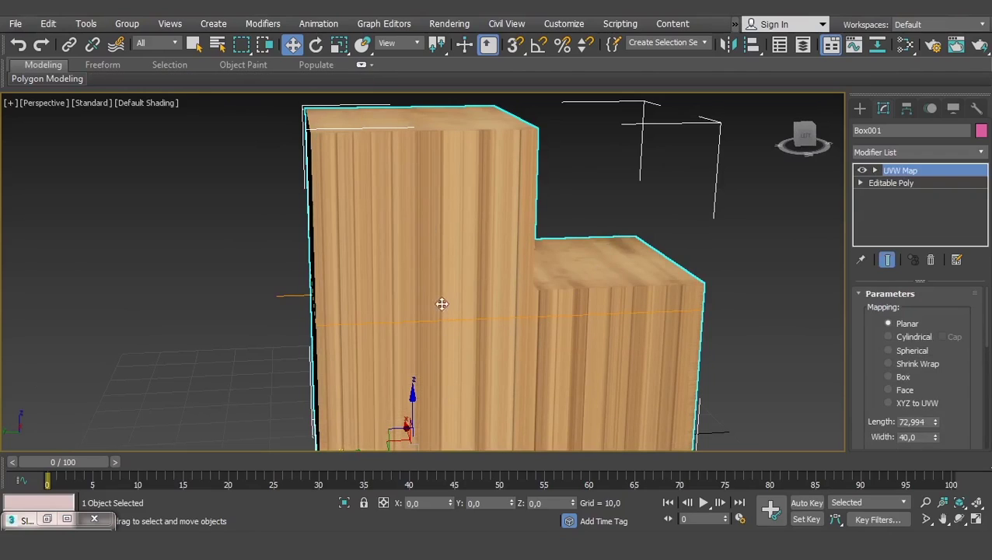
{"action": "mouse_move", "coordinate": [442, 303]}
{"action": "middle_mouse_down", "text": "alt"}
{"action": "mouse_move", "coordinate": [434, 259]}
{"action": "mouse_move", "coordinate": [384, 296]}
{"action": "mouse_move", "coordinate": [319, 179]}
{"action": "mouse_move", "coordinate": [232, 88]}
{"action": "mouse_move", "coordinate": [122, 133]}
{"action": "mouse_move", "coordinate": [257, 50]}
{"action": "middle_mouse_up", "text": "alt"}
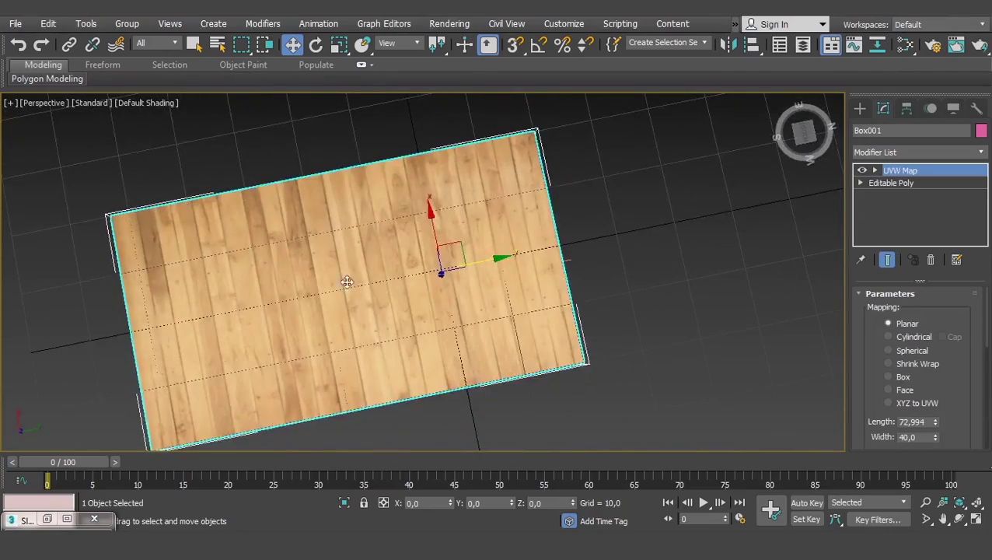
{"action": "mouse_move", "coordinate": [347, 281]}
{"action": "middle_mouse_down", "text": "alt"}
{"action": "mouse_move", "coordinate": [485, 381]}
{"action": "mouse_move", "coordinate": [538, 215]}
{"action": "mouse_move", "coordinate": [540, 256]}
{"action": "middle_mouse_up", "text": "alt"}
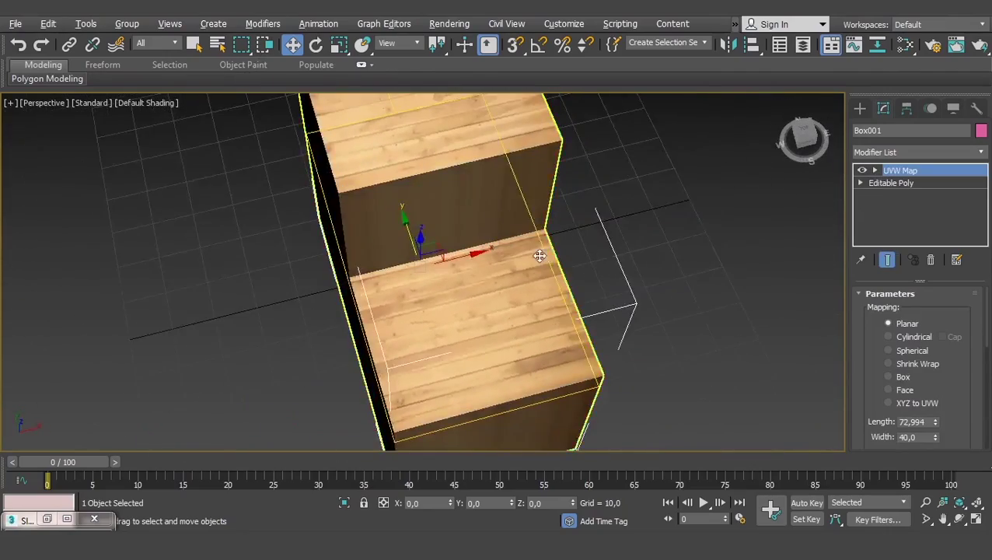
{"action": "scroll", "coordinate": [540, 256], "scroll_direction": "down", "scroll_amount": 2}
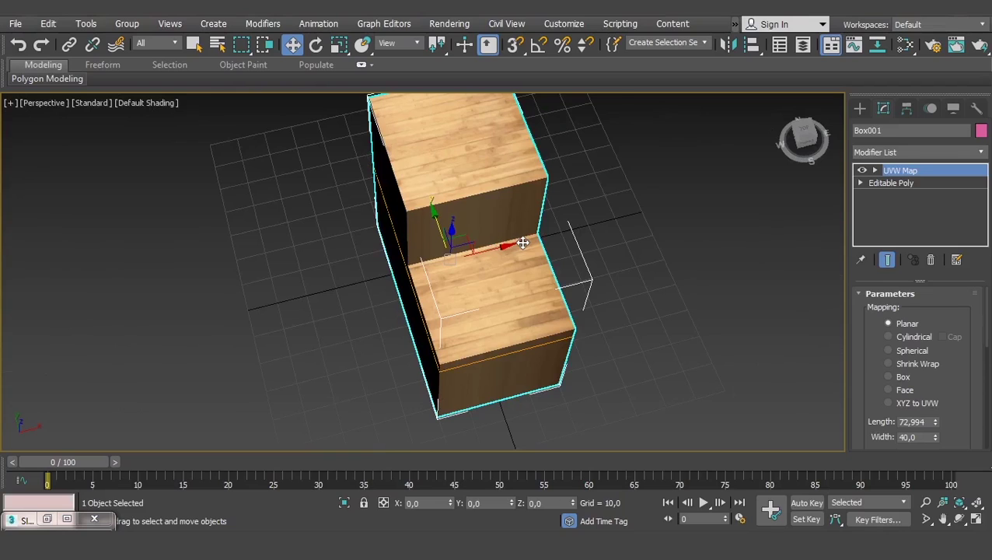
{"action": "key", "text": "g"}
{"action": "key", "text": "F3"}
{"action": "mouse_move", "coordinate": [459, 244]}
{"action": "middle_mouse_down"}
{"action": "mouse_move", "coordinate": [536, 204]}
{"action": "mouse_move", "coordinate": [439, 219]}
{"action": "mouse_move", "coordinate": [514, 190]}
{"action": "mouse_move", "coordinate": [514, 204]}
{"action": "middle_mouse_up"}
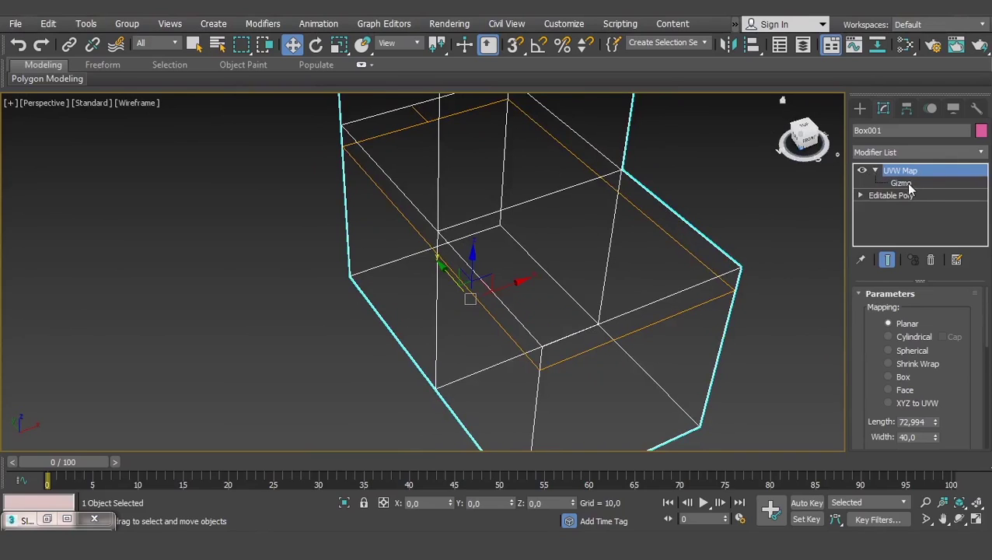
Enter the UVW Map Gizmo sub-object and move the gizmo in shaded view to shift the wood grain.
{"action": "left_click", "coordinate": [901, 183]}
{"action": "mouse_move", "coordinate": [529, 234]}
{"action": "middle_mouse_down", "text": "alt"}
{"action": "mouse_move", "coordinate": [565, 256]}
{"action": "mouse_move", "coordinate": [522, 241]}
{"action": "middle_mouse_up", "text": "alt"}
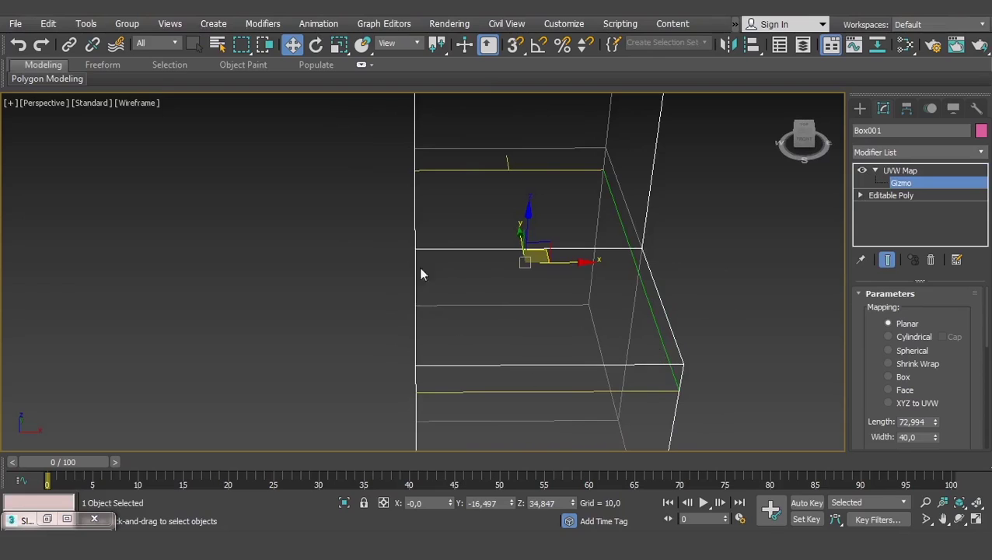
{"action": "mouse_move", "coordinate": [420, 274]}
{"action": "middle_mouse_down", "text": "alt"}
{"action": "mouse_move", "coordinate": [538, 242]}
{"action": "mouse_move", "coordinate": [570, 264]}
{"action": "mouse_move", "coordinate": [547, 268]}
{"action": "mouse_move", "coordinate": [535, 299]}
{"action": "middle_mouse_up", "text": "alt"}
{"action": "key", "text": "F3"}
{"action": "mouse_move", "coordinate": [546, 307]}
{"action": "left_mouse_down"}
{"action": "mouse_move", "coordinate": [529, 394]}
{"action": "mouse_move", "coordinate": [329, 418]}
{"action": "mouse_move", "coordinate": [706, 347]}
{"action": "mouse_move", "coordinate": [579, 326]}
{"action": "mouse_move", "coordinate": [465, 332]}
{"action": "mouse_move", "coordinate": [569, 285]}
{"action": "left_mouse_up"}
Inspect the shifted planar wood projection from the front and from above, then switch back to wireframe.
{"action": "scroll", "coordinate": [568, 284], "scroll_direction": "down", "scroll_amount": 4}
{"action": "middle_click_drag", "start_coordinate": [521, 324], "coordinate": [636, 226], "text": "alt"}
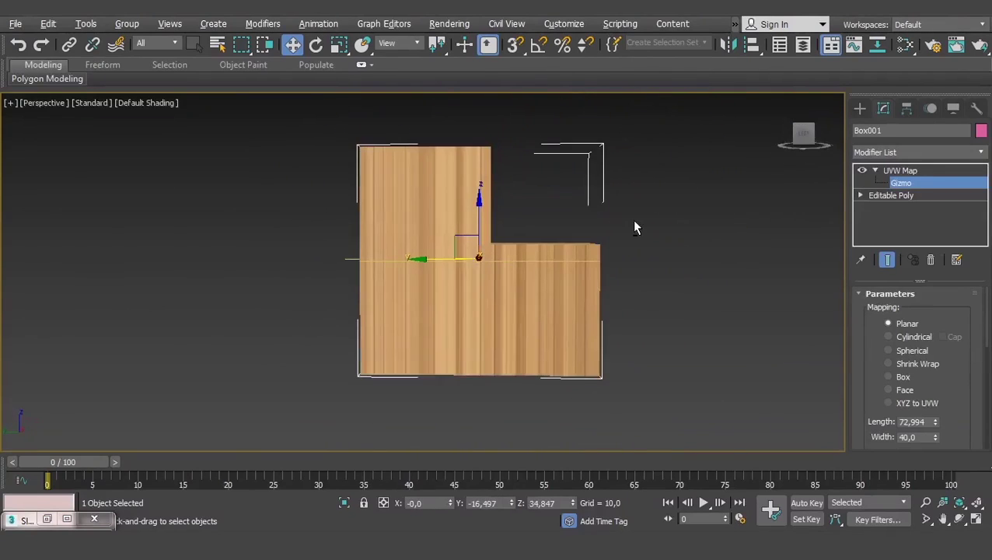
{"action": "scroll", "coordinate": [554, 151], "scroll_direction": "up", "scroll_amount": 5}
{"action": "middle_click_drag", "start_coordinate": [560, 151], "coordinate": [582, 225], "text": "alt"}
{"action": "scroll", "coordinate": [583, 226], "scroll_direction": "down", "scroll_amount": 4}
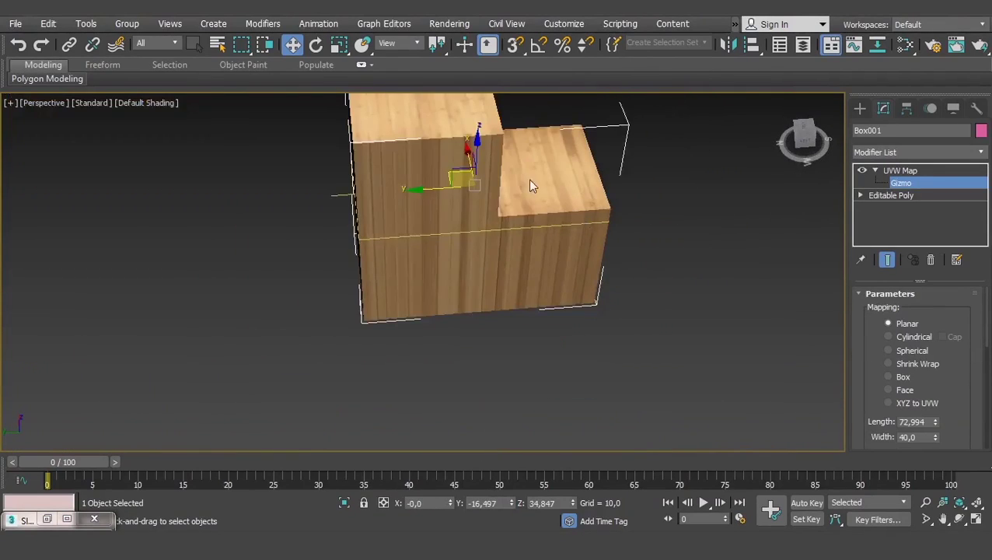
{"action": "middle_click_drag", "start_coordinate": [528, 178], "coordinate": [547, 249], "text": "alt"}
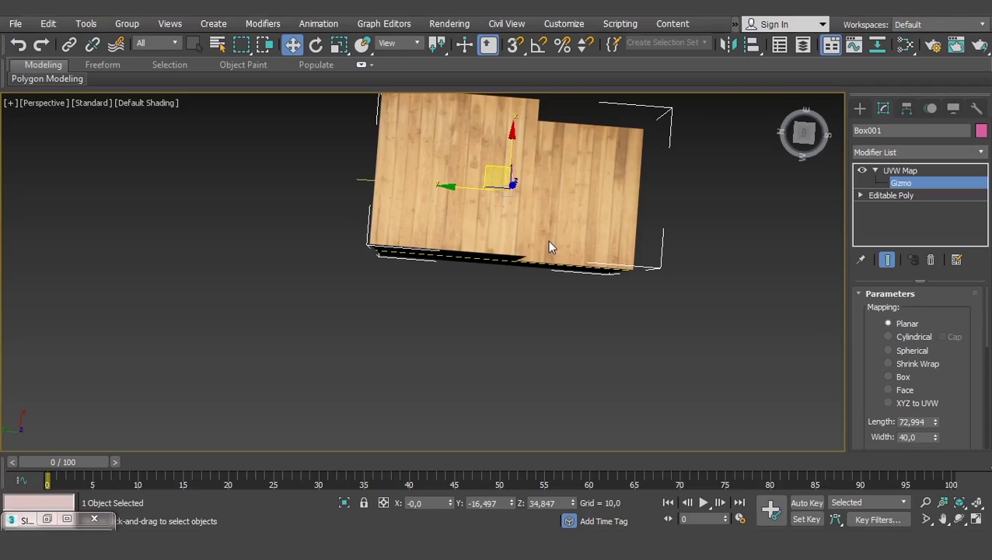
{"action": "mouse_move", "coordinate": [548, 247]}
{"action": "middle_mouse_down", "text": "alt"}
{"action": "mouse_move", "coordinate": [523, 210]}
{"action": "mouse_move", "coordinate": [513, 257]}
{"action": "middle_mouse_up", "text": "alt"}
{"action": "scroll", "coordinate": [521, 225], "scroll_direction": "up", "scroll_amount": 2}
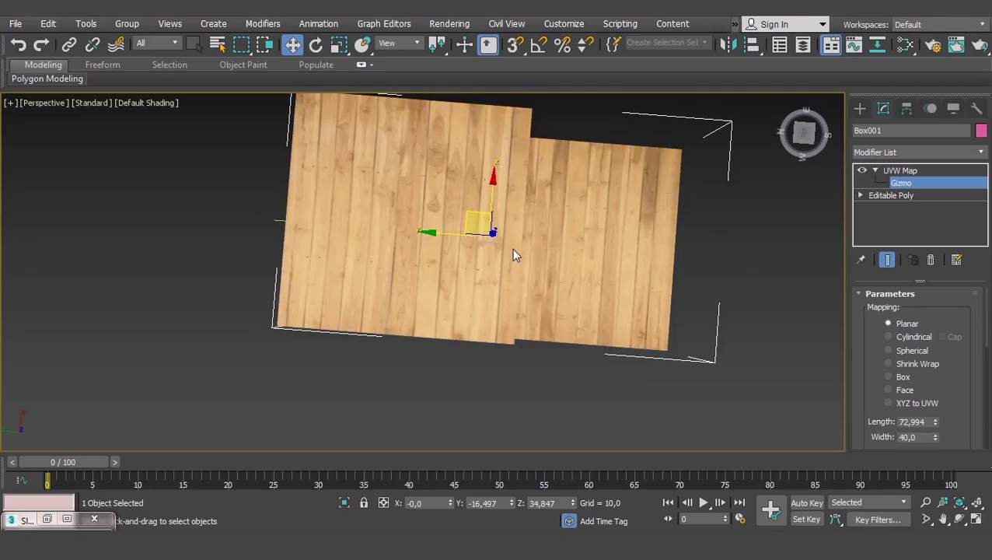
{"action": "mouse_move", "coordinate": [563, 274]}
{"action": "middle_mouse_down", "text": "alt"}
{"action": "mouse_move", "coordinate": [501, 261]}
{"action": "mouse_move", "coordinate": [514, 280]}
{"action": "mouse_move", "coordinate": [522, 237]}
{"action": "mouse_move", "coordinate": [507, 247]}
{"action": "middle_mouse_up", "text": "alt"}
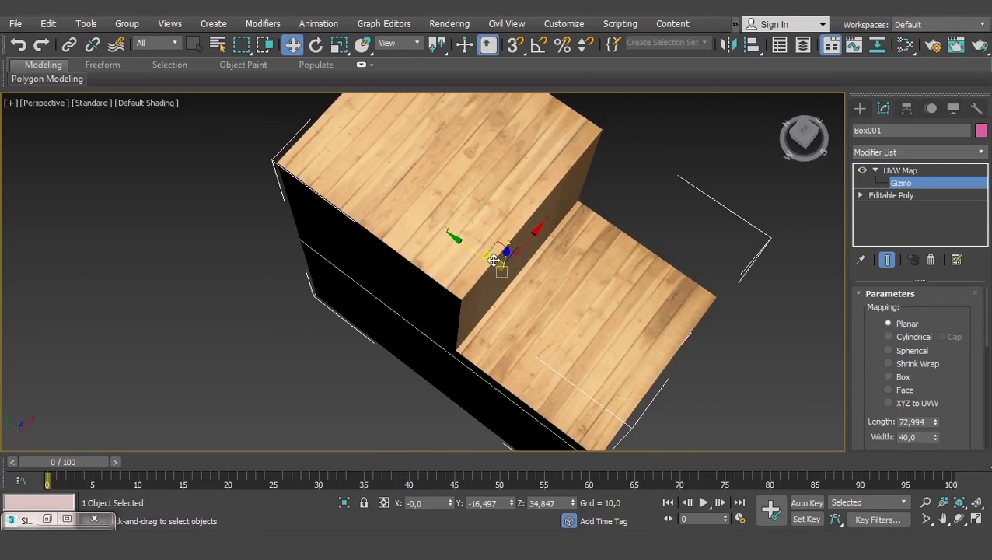
{"action": "key", "text": "F3"}
{"action": "mouse_move", "coordinate": [494, 261]}
{"action": "middle_mouse_down", "text": "alt"}
{"action": "mouse_move", "coordinate": [489, 321]}
{"action": "mouse_move", "coordinate": [427, 226]}
{"action": "mouse_move", "coordinate": [499, 312]}
{"action": "middle_mouse_up", "text": "alt"}
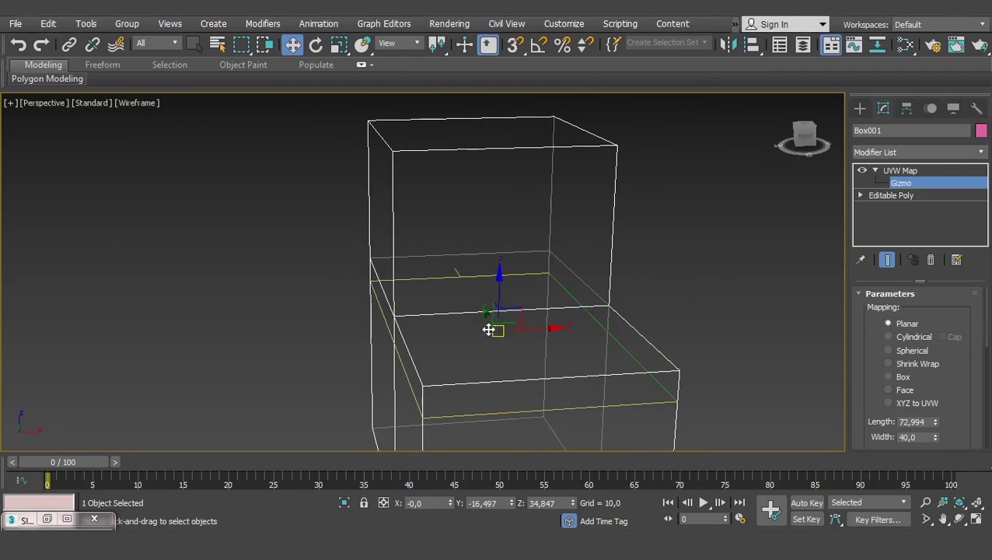
Return to Default Shading and orbit around the stepped box to review the wood planks on its tops and front faces.
{"action": "mouse_move", "coordinate": [509, 204]}
{"action": "middle_mouse_down", "text": "alt"}
{"action": "mouse_move", "coordinate": [504, 283]}
{"action": "mouse_move", "coordinate": [531, 244]}
{"action": "mouse_move", "coordinate": [521, 306]}
{"action": "mouse_move", "coordinate": [532, 304]}
{"action": "middle_mouse_up", "text": "alt"}
{"action": "key", "text": "F3"}
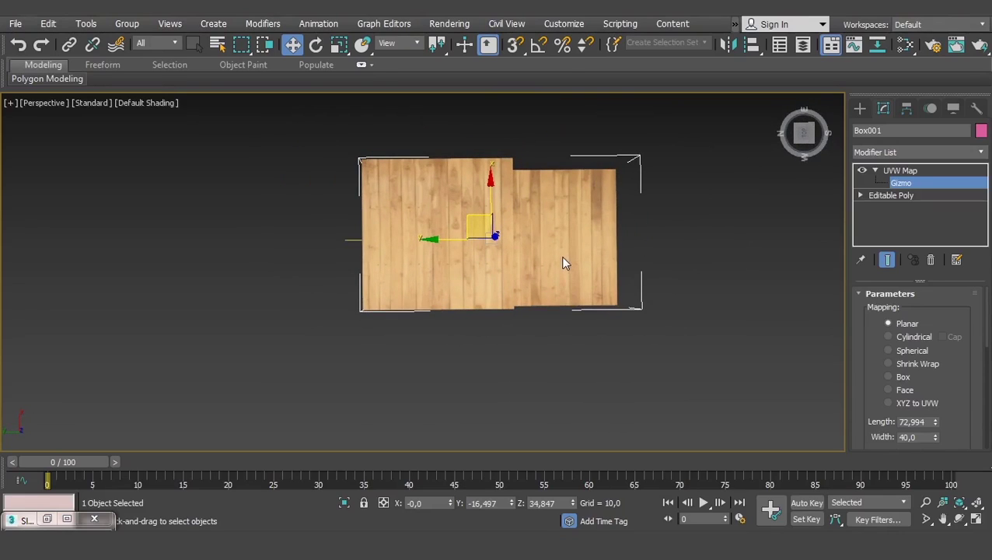
{"action": "mouse_move", "coordinate": [564, 270]}
{"action": "middle_mouse_down", "text": "alt"}
{"action": "mouse_move", "coordinate": [569, 181]}
{"action": "mouse_move", "coordinate": [493, 267]}
{"action": "mouse_move", "coordinate": [520, 407]}
{"action": "mouse_move", "coordinate": [494, 332]}
{"action": "mouse_move", "coordinate": [438, 350]}
{"action": "middle_mouse_up", "text": "alt"}
{"action": "middle_click_drag", "start_coordinate": [511, 269], "coordinate": [522, 394], "text": "alt"}
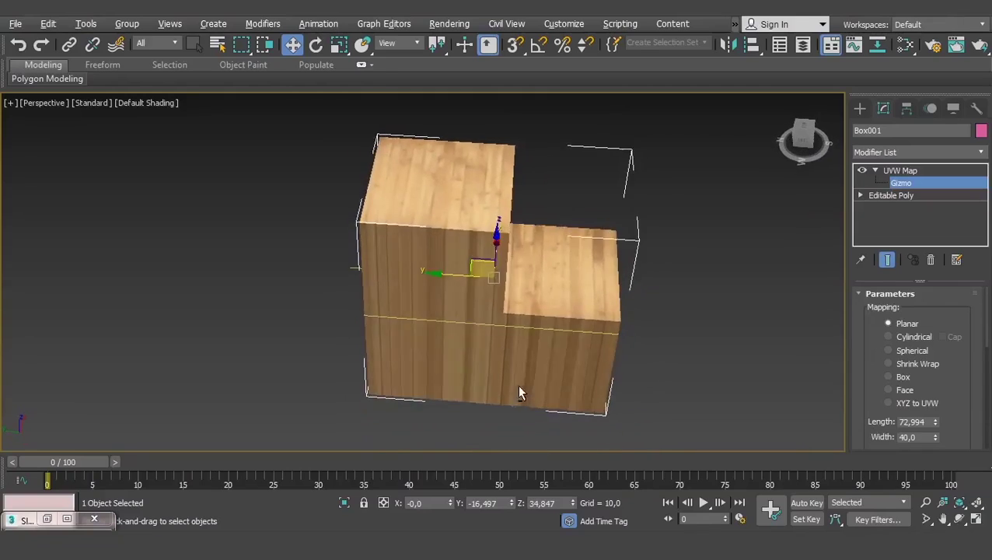
{"action": "mouse_move", "coordinate": [499, 222]}
{"action": "middle_mouse_down", "text": "alt"}
{"action": "mouse_move", "coordinate": [465, 215]}
{"action": "mouse_move", "coordinate": [578, 270]}
{"action": "mouse_move", "coordinate": [598, 217]}
{"action": "middle_mouse_up", "text": "alt"}
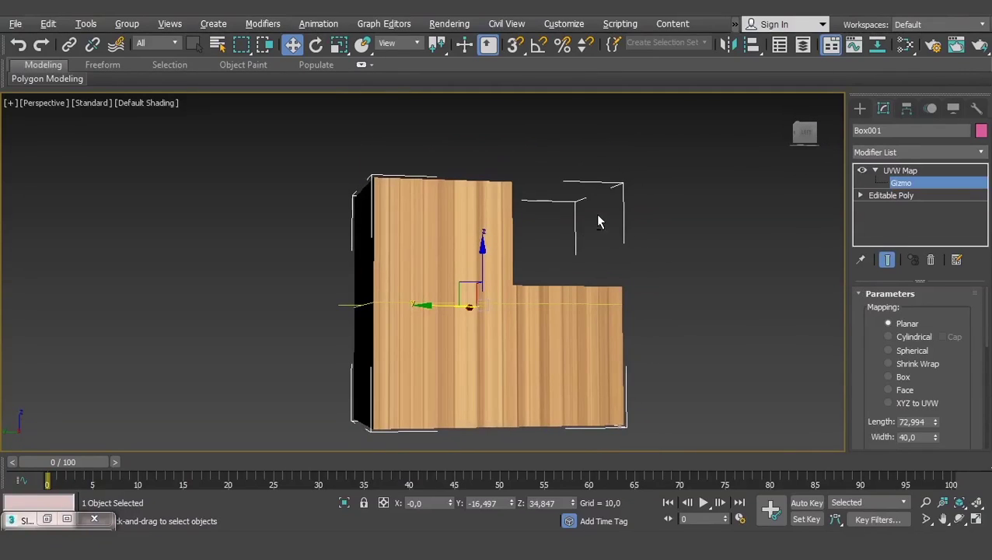
{"action": "mouse_move", "coordinate": [417, 336]}
{"action": "middle_mouse_down", "text": "alt"}
{"action": "mouse_move", "coordinate": [603, 368]}
{"action": "mouse_move", "coordinate": [410, 295]}
{"action": "mouse_move", "coordinate": [483, 298]}
{"action": "mouse_move", "coordinate": [418, 261]}
{"action": "mouse_move", "coordinate": [386, 295]}
{"action": "mouse_move", "coordinate": [608, 316]}
{"action": "mouse_move", "coordinate": [582, 339]}
{"action": "mouse_move", "coordinate": [483, 306]}
{"action": "middle_mouse_up", "text": "alt"}
{"action": "scroll", "coordinate": [483, 306], "scroll_direction": "up", "scroll_amount": 3}
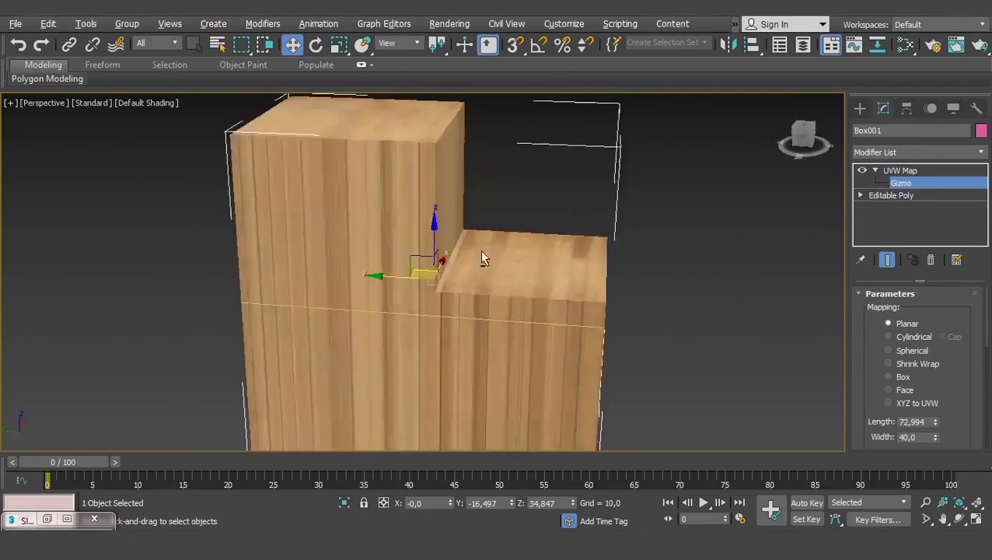
{"action": "mouse_move", "coordinate": [483, 257]}
{"action": "middle_mouse_down"}
{"action": "mouse_move", "coordinate": [496, 292]}
{"action": "mouse_move", "coordinate": [474, 293]}
{"action": "middle_mouse_up"}
{"action": "middle_click_drag", "start_coordinate": [476, 243], "coordinate": [486, 253], "text": "alt"}
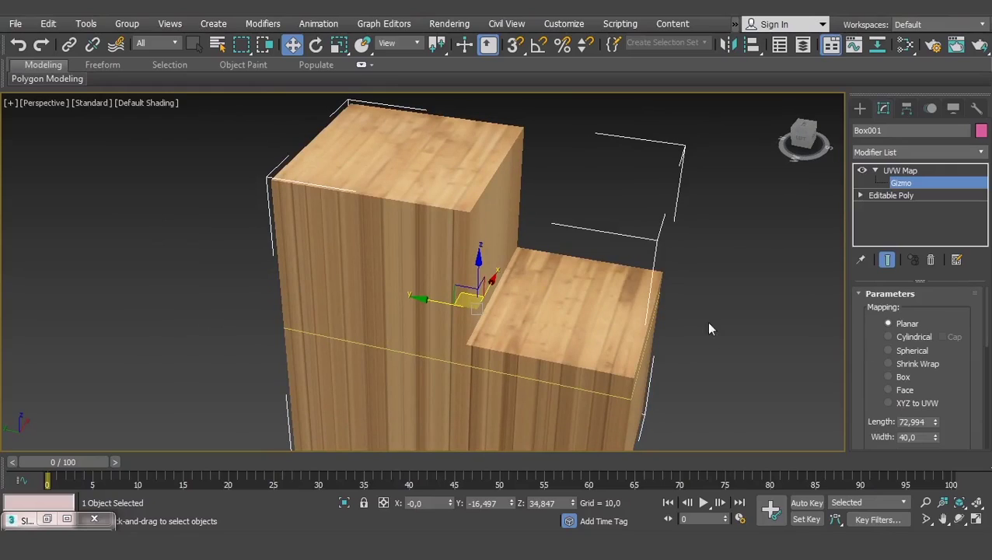
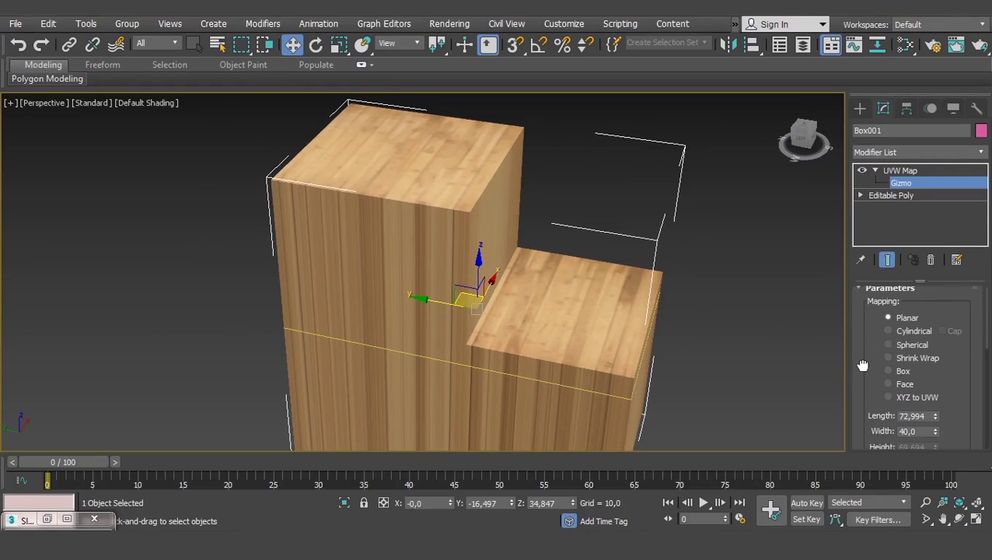
Try the planar wood mapping aligned to X, then Y, orbiting to compare each.
{"action": "scroll", "coordinate": [862, 367], "scroll_direction": "down", "scroll_amount": 1}
{"action": "scroll", "coordinate": [861, 336], "scroll_direction": "down", "scroll_amount": 2}
{"action": "scroll", "coordinate": [859, 347], "scroll_direction": "down", "scroll_amount": 1}
{"action": "scroll", "coordinate": [858, 348], "scroll_direction": "down", "scroll_amount": 2}
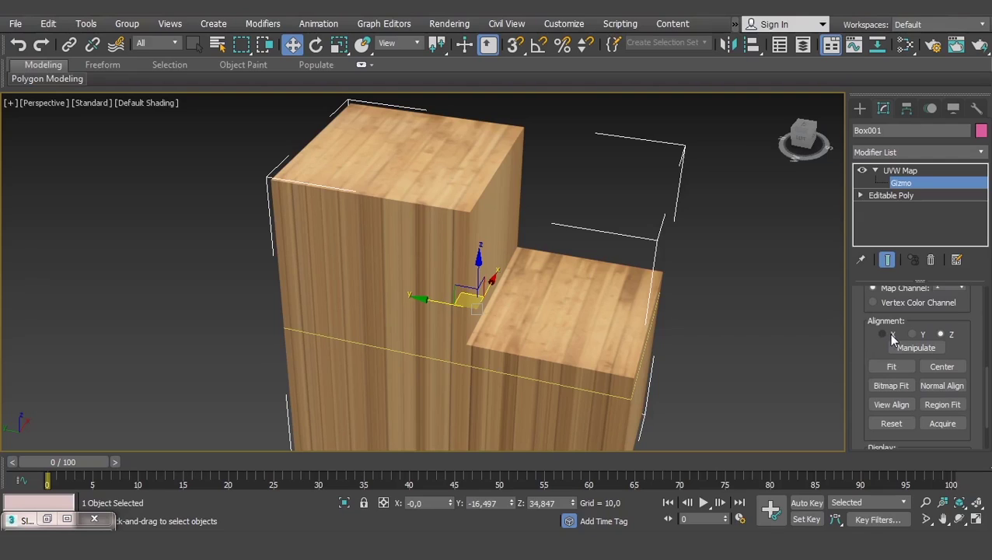
{"action": "left_click", "coordinate": [882, 334]}
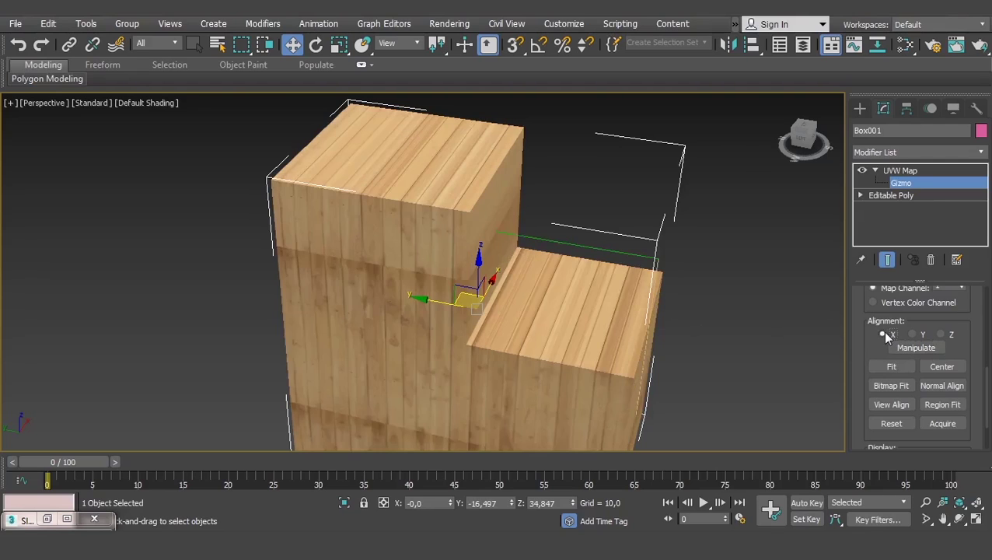
{"action": "mouse_move", "coordinate": [746, 327]}
{"action": "middle_mouse_down", "text": "alt"}
{"action": "mouse_move", "coordinate": [450, 281]}
{"action": "mouse_move", "coordinate": [445, 215]}
{"action": "mouse_move", "coordinate": [423, 225]}
{"action": "mouse_move", "coordinate": [427, 240]}
{"action": "middle_mouse_up", "text": "alt"}
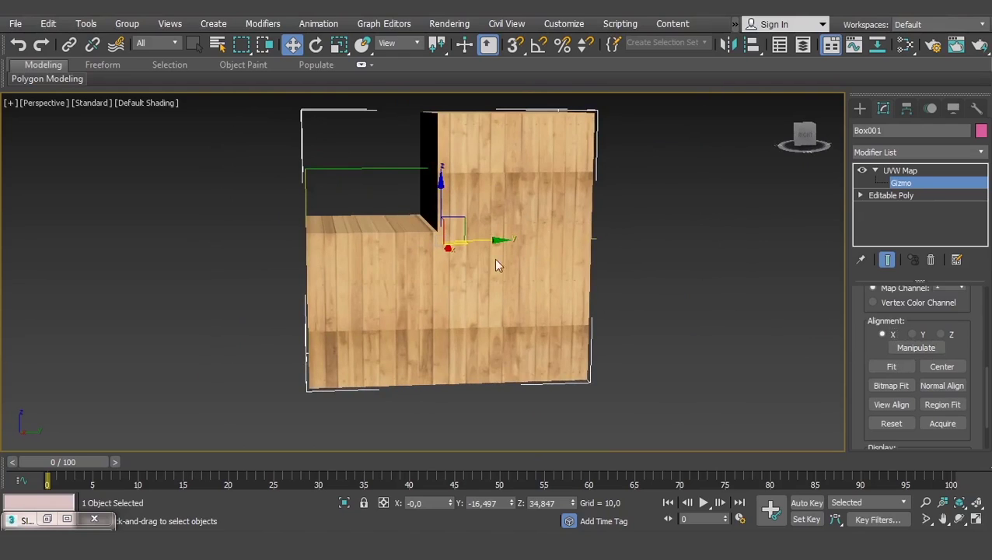
{"action": "mouse_move", "coordinate": [482, 261]}
{"action": "middle_mouse_down", "text": "alt"}
{"action": "mouse_move", "coordinate": [648, 277]}
{"action": "mouse_move", "coordinate": [676, 314]}
{"action": "middle_mouse_up", "text": "alt"}
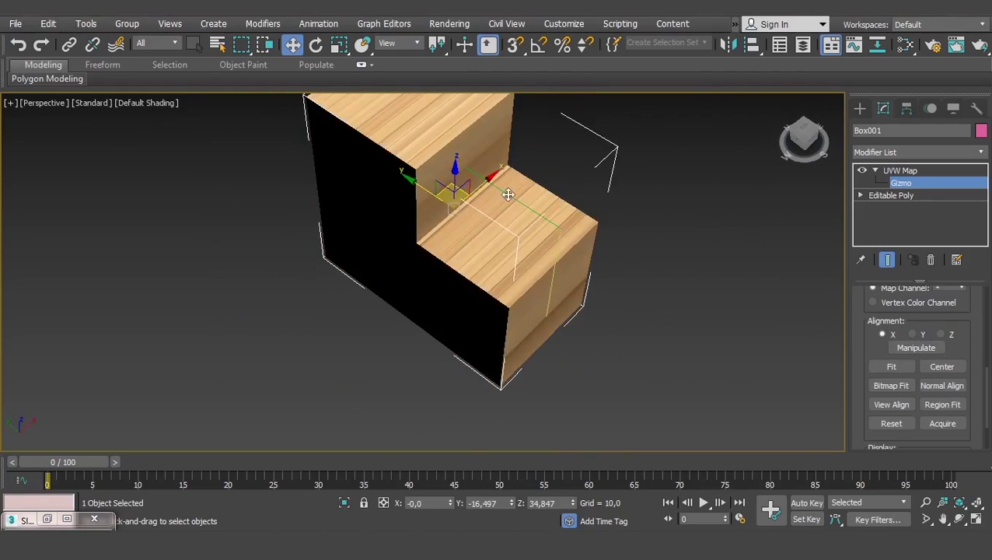
{"action": "middle_click_drag", "start_coordinate": [505, 193], "coordinate": [622, 221], "text": "alt"}
{"action": "left_click", "coordinate": [921, 334]}
{"action": "mouse_move", "coordinate": [467, 233]}
{"action": "middle_mouse_down", "text": "alt"}
{"action": "mouse_move", "coordinate": [421, 215]}
{"action": "mouse_move", "coordinate": [412, 248]}
{"action": "mouse_move", "coordinate": [496, 190]}
{"action": "mouse_move", "coordinate": [470, 251]}
{"action": "mouse_move", "coordinate": [450, 239]}
{"action": "mouse_move", "coordinate": [674, 232]}
{"action": "mouse_move", "coordinate": [605, 242]}
{"action": "middle_mouse_up", "text": "alt"}
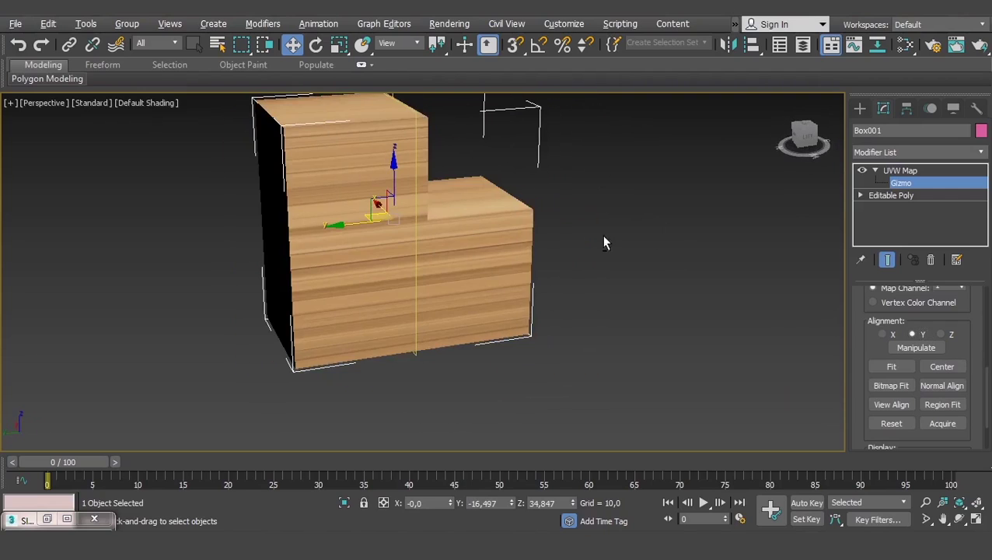
Return the mapping alignment to Z and view the boxes in wireframe.
{"action": "left_click", "coordinate": [945, 335]}
{"action": "middle_click_drag", "start_coordinate": [569, 199], "coordinate": [390, 181], "text": "alt"}
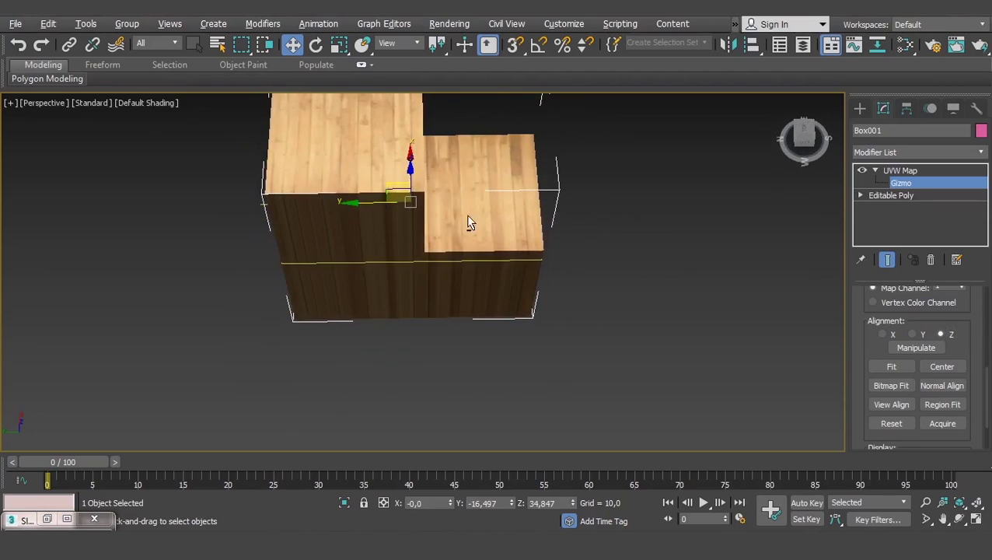
{"action": "middle_click_drag", "start_coordinate": [468, 221], "coordinate": [813, 295], "text": "alt"}
{"action": "scroll", "coordinate": [864, 364], "scroll_direction": "up", "scroll_amount": 3}
{"action": "scroll", "coordinate": [879, 351], "scroll_direction": "up", "scroll_amount": 5}
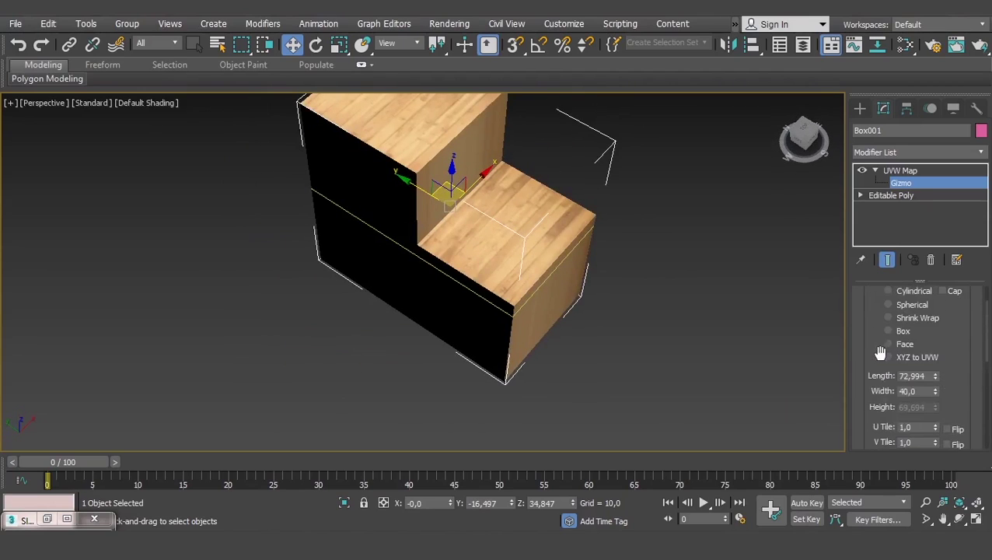
{"action": "scroll", "coordinate": [574, 272], "scroll_direction": "up", "scroll_amount": 2}
{"action": "scroll", "coordinate": [437, 259], "scroll_direction": "up", "scroll_amount": 2}
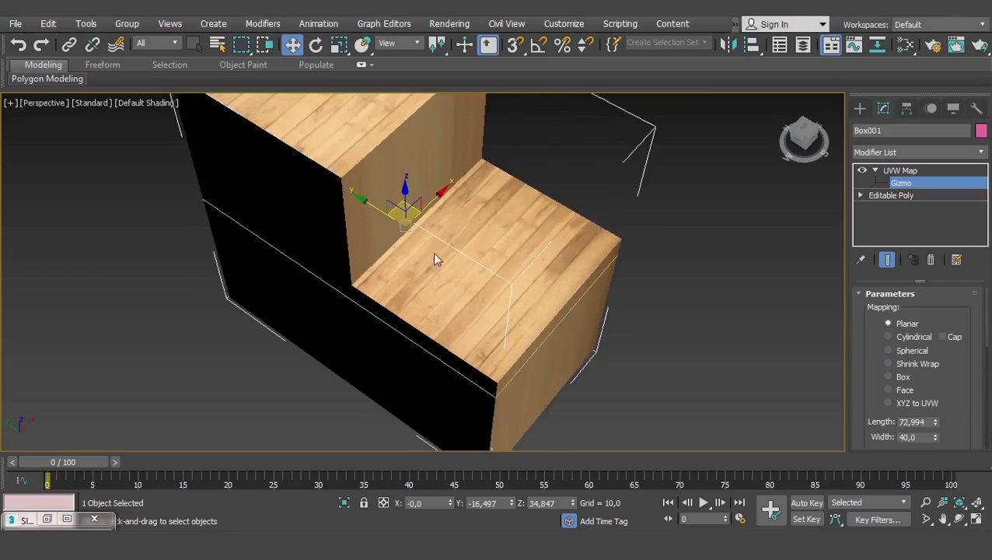
{"action": "key", "text": "F3"}
{"action": "mouse_move", "coordinate": [478, 224]}
{"action": "middle_mouse_down", "text": "alt"}
{"action": "mouse_move", "coordinate": [527, 272]}
{"action": "mouse_move", "coordinate": [379, 153]}
{"action": "middle_mouse_up", "text": "alt"}
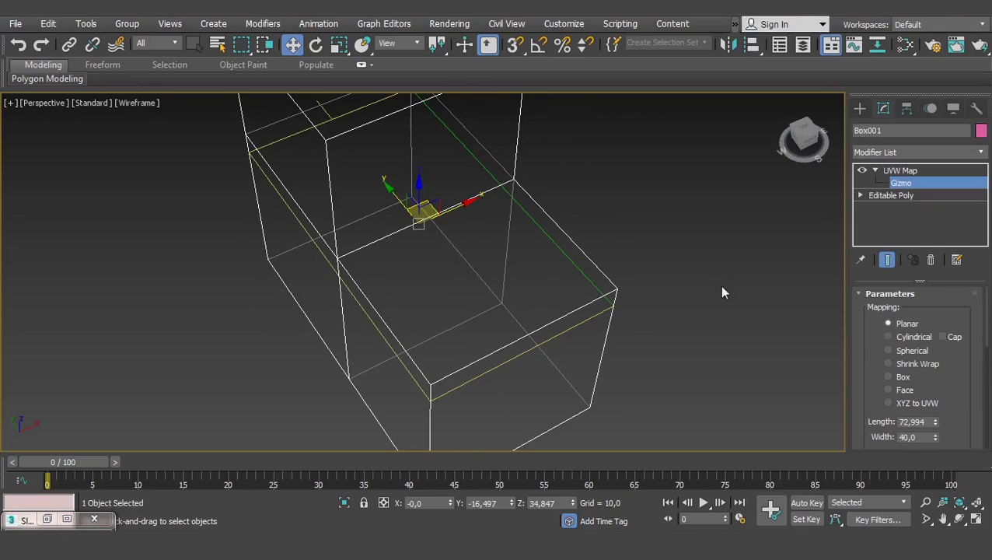
Try Cylindrical and then Spherical wood mapping in shaded view, orbiting to inspect each.
{"action": "left_click", "coordinate": [908, 336]}
{"action": "key", "text": "F3"}
{"action": "scroll", "coordinate": [466, 236], "scroll_direction": "down", "scroll_amount": 2}
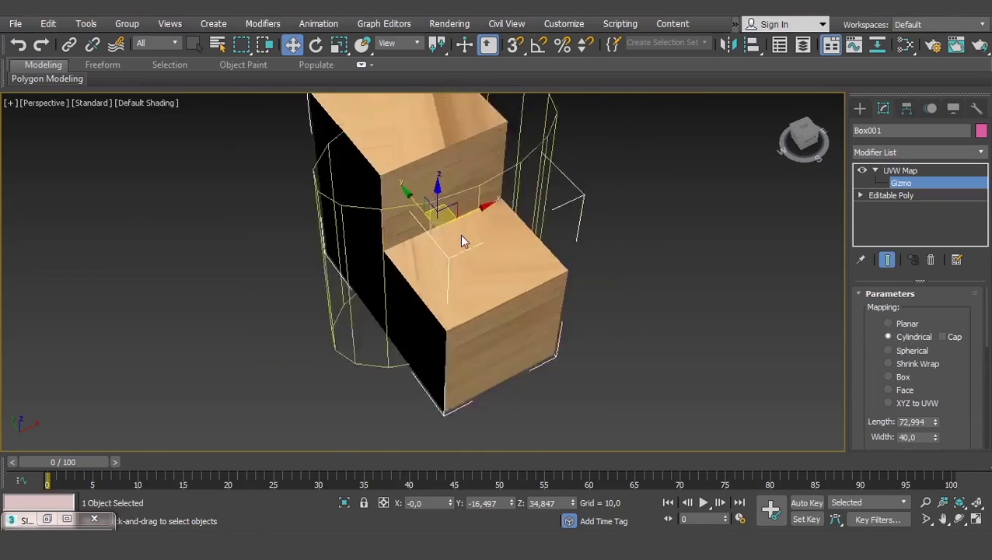
{"action": "scroll", "coordinate": [465, 241], "scroll_direction": "down", "scroll_amount": 2}
{"action": "middle_click_drag", "start_coordinate": [456, 256], "coordinate": [346, 211], "text": "alt"}
{"action": "scroll", "coordinate": [590, 217], "scroll_direction": "up", "scroll_amount": 5}
{"action": "mouse_move", "coordinate": [590, 218]}
{"action": "middle_mouse_down", "text": "alt"}
{"action": "mouse_move", "coordinate": [543, 262]}
{"action": "mouse_move", "coordinate": [567, 248]}
{"action": "middle_mouse_up", "text": "alt"}
{"action": "scroll", "coordinate": [556, 233], "scroll_direction": "down", "scroll_amount": 2}
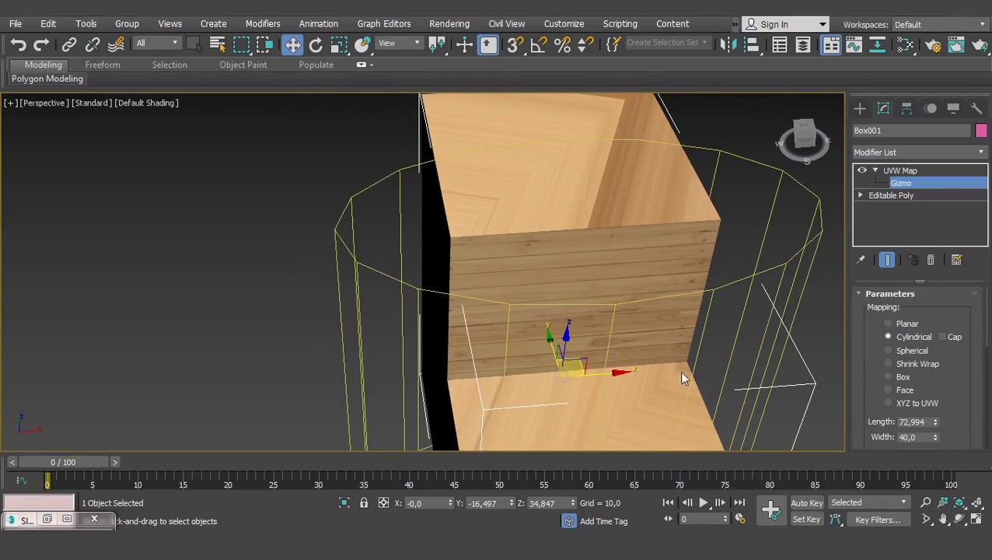
{"action": "mouse_move", "coordinate": [503, 325]}
{"action": "middle_mouse_down", "text": "alt"}
{"action": "mouse_move", "coordinate": [492, 228]}
{"action": "mouse_move", "coordinate": [486, 250]}
{"action": "mouse_move", "coordinate": [413, 246]}
{"action": "mouse_move", "coordinate": [270, 279]}
{"action": "mouse_move", "coordinate": [213, 279]}
{"action": "mouse_move", "coordinate": [340, 251]}
{"action": "mouse_move", "coordinate": [399, 322]}
{"action": "mouse_move", "coordinate": [355, 215]}
{"action": "middle_mouse_up", "text": "alt"}
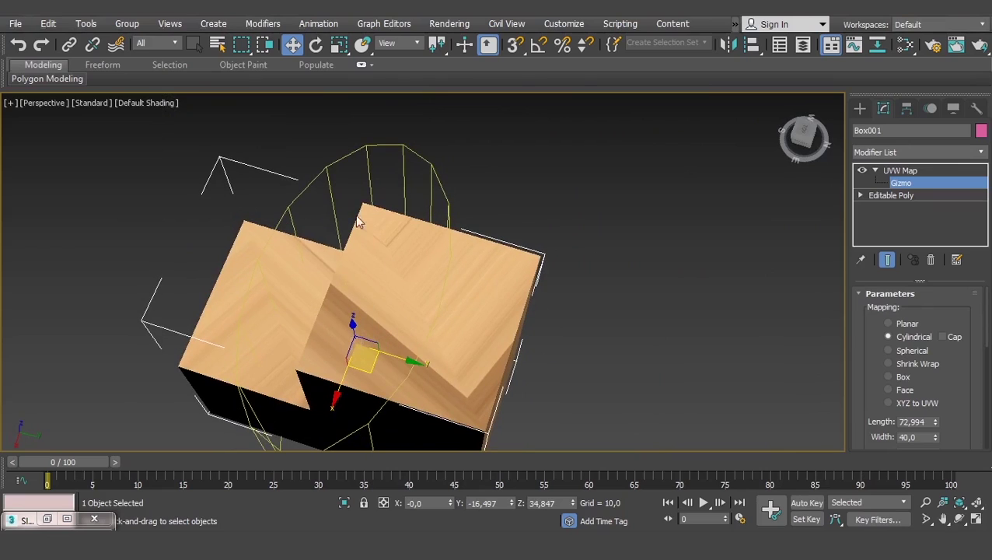
{"action": "mouse_move", "coordinate": [406, 292]}
{"action": "middle_mouse_down", "text": "alt"}
{"action": "mouse_move", "coordinate": [433, 296]}
{"action": "mouse_move", "coordinate": [472, 215]}
{"action": "mouse_move", "coordinate": [473, 250]}
{"action": "mouse_move", "coordinate": [565, 273]}
{"action": "middle_mouse_up", "text": "alt"}
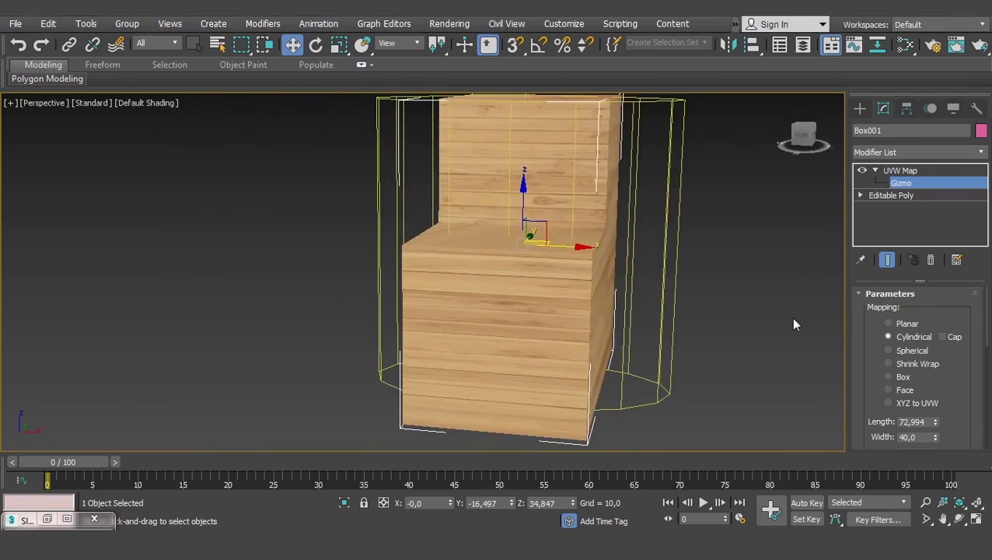
{"action": "left_click", "coordinate": [912, 350]}
{"action": "mouse_move", "coordinate": [664, 279]}
{"action": "middle_mouse_down", "text": "alt"}
{"action": "mouse_move", "coordinate": [454, 261]}
{"action": "mouse_move", "coordinate": [336, 276]}
{"action": "mouse_move", "coordinate": [524, 237]}
{"action": "mouse_move", "coordinate": [606, 243]}
{"action": "mouse_move", "coordinate": [511, 292]}
{"action": "mouse_move", "coordinate": [514, 274]}
{"action": "middle_mouse_up", "text": "alt"}
Try Shrink Wrap, then settle on Box mapping and check the planks from every side.
{"action": "left_click", "coordinate": [911, 364]}
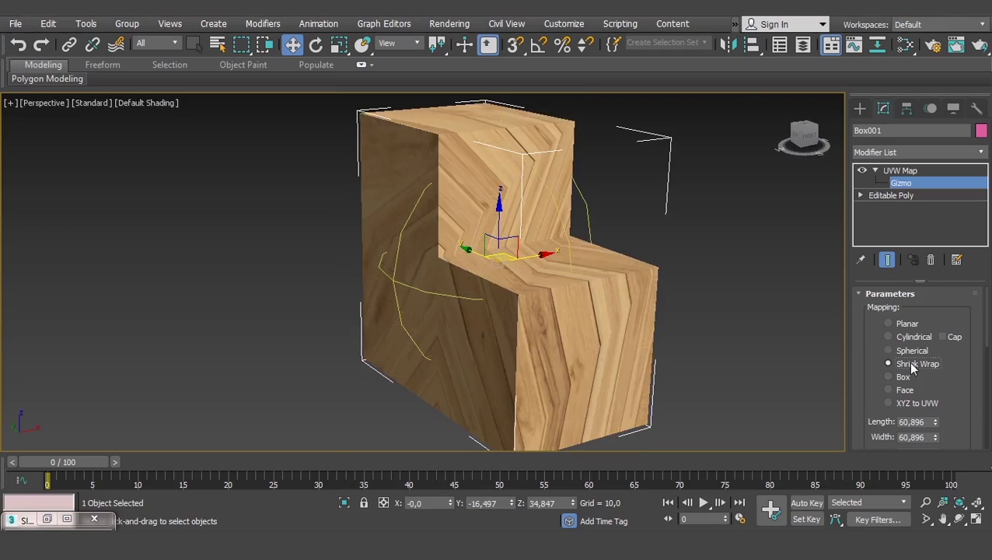
{"action": "mouse_move", "coordinate": [498, 307]}
{"action": "middle_mouse_down", "text": "alt"}
{"action": "mouse_move", "coordinate": [489, 312]}
{"action": "mouse_move", "coordinate": [500, 317]}
{"action": "mouse_move", "coordinate": [584, 259]}
{"action": "middle_mouse_up", "text": "alt"}
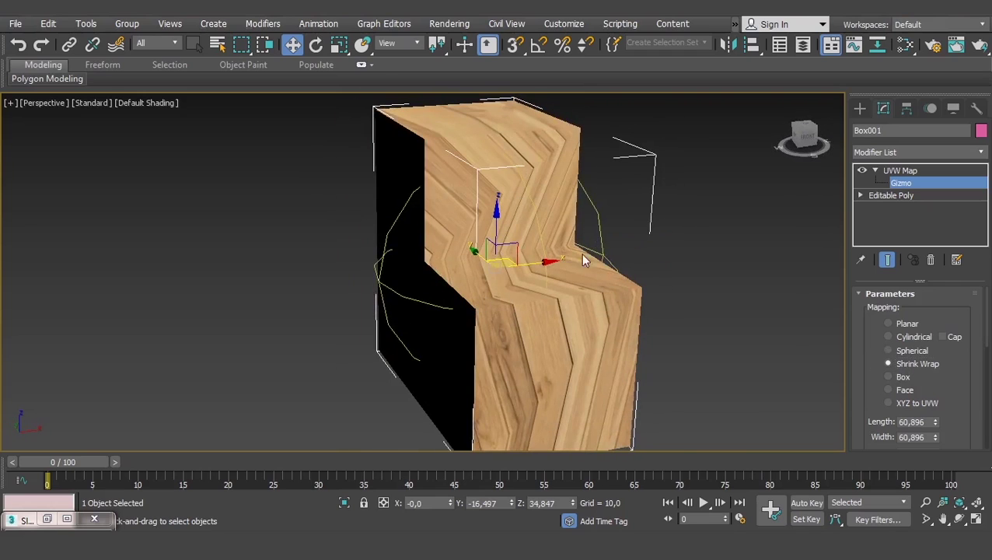
{"action": "left_click", "coordinate": [902, 377]}
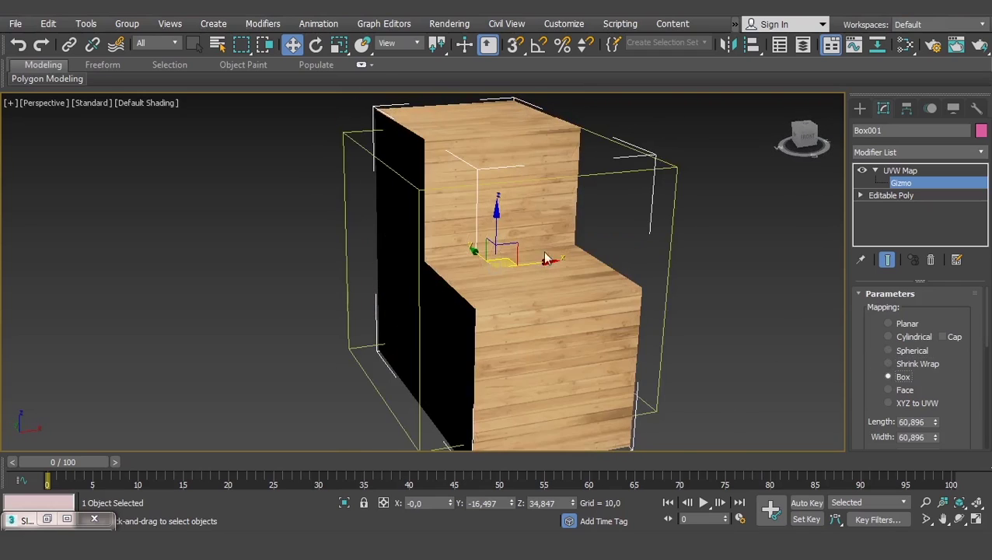
{"action": "mouse_move", "coordinate": [537, 288]}
{"action": "middle_mouse_down", "text": "alt"}
{"action": "mouse_move", "coordinate": [635, 266]}
{"action": "mouse_move", "coordinate": [714, 274]}
{"action": "mouse_move", "coordinate": [675, 290]}
{"action": "mouse_move", "coordinate": [894, 364]}
{"action": "middle_mouse_up", "text": "alt"}
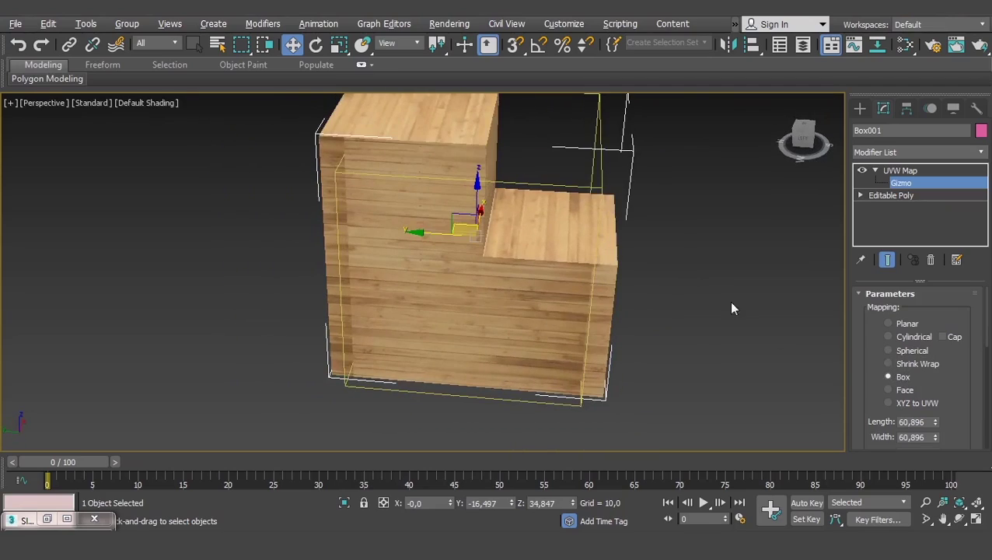
{"action": "mouse_move", "coordinate": [731, 308]}
{"action": "middle_mouse_down", "text": "alt"}
{"action": "mouse_move", "coordinate": [642, 308]}
{"action": "mouse_move", "coordinate": [735, 315]}
{"action": "middle_mouse_up", "text": "alt"}
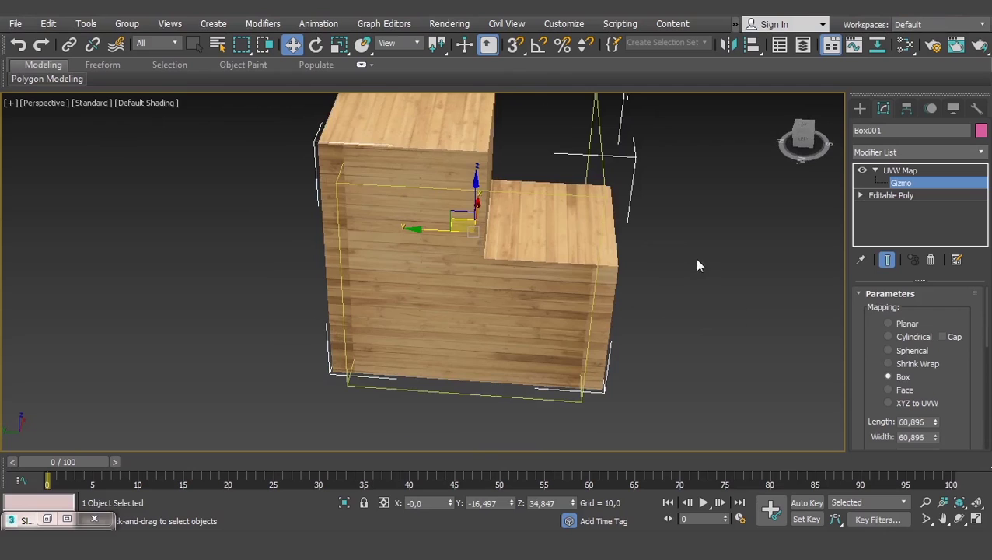
{"action": "mouse_move", "coordinate": [697, 266]}
{"action": "middle_mouse_down", "text": "alt"}
{"action": "mouse_move", "coordinate": [640, 269]}
{"action": "mouse_move", "coordinate": [700, 269]}
{"action": "middle_mouse_up", "text": "alt"}
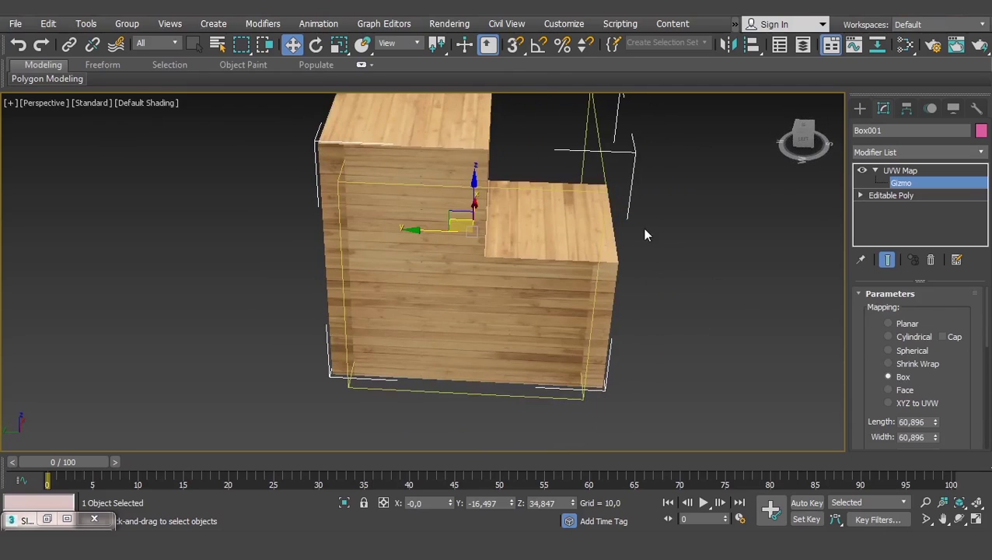
{"action": "mouse_move", "coordinate": [644, 233]}
{"action": "middle_mouse_down", "text": "alt"}
{"action": "mouse_move", "coordinate": [415, 259]}
{"action": "mouse_move", "coordinate": [264, 192]}
{"action": "middle_mouse_up", "text": "alt"}
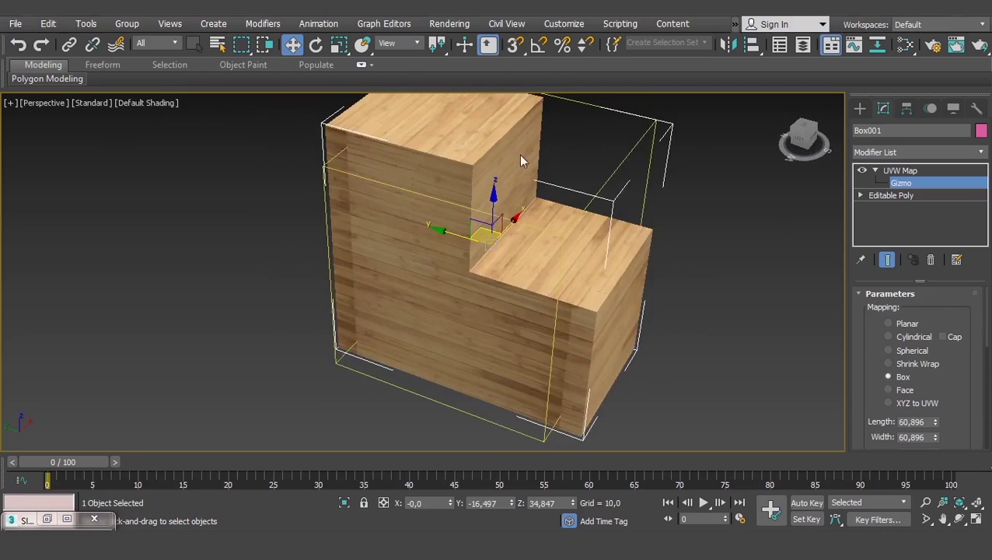
{"action": "mouse_move", "coordinate": [483, 333]}
{"action": "middle_mouse_down", "text": "alt"}
{"action": "mouse_move", "coordinate": [407, 312]}
{"action": "mouse_move", "coordinate": [317, 235]}
{"action": "middle_mouse_up", "text": "alt"}
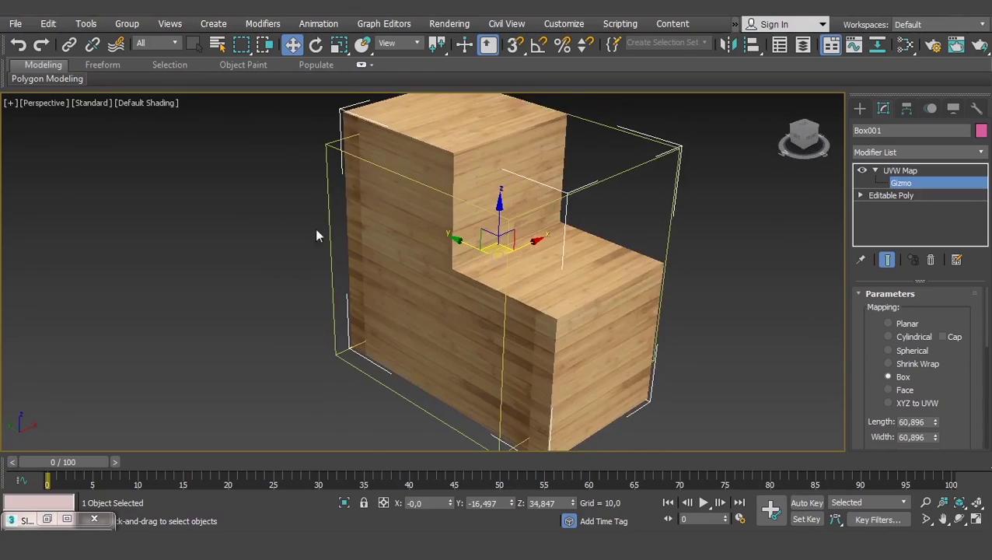
{"action": "mouse_move", "coordinate": [593, 257]}
{"action": "middle_mouse_down", "text": "alt"}
{"action": "mouse_move", "coordinate": [412, 135]}
{"action": "mouse_move", "coordinate": [449, 199]}
{"action": "mouse_move", "coordinate": [660, 239]}
{"action": "mouse_move", "coordinate": [495, 245]}
{"action": "mouse_move", "coordinate": [469, 257]}
{"action": "mouse_move", "coordinate": [473, 299]}
{"action": "mouse_move", "coordinate": [503, 192]}
{"action": "middle_mouse_up", "text": "alt"}
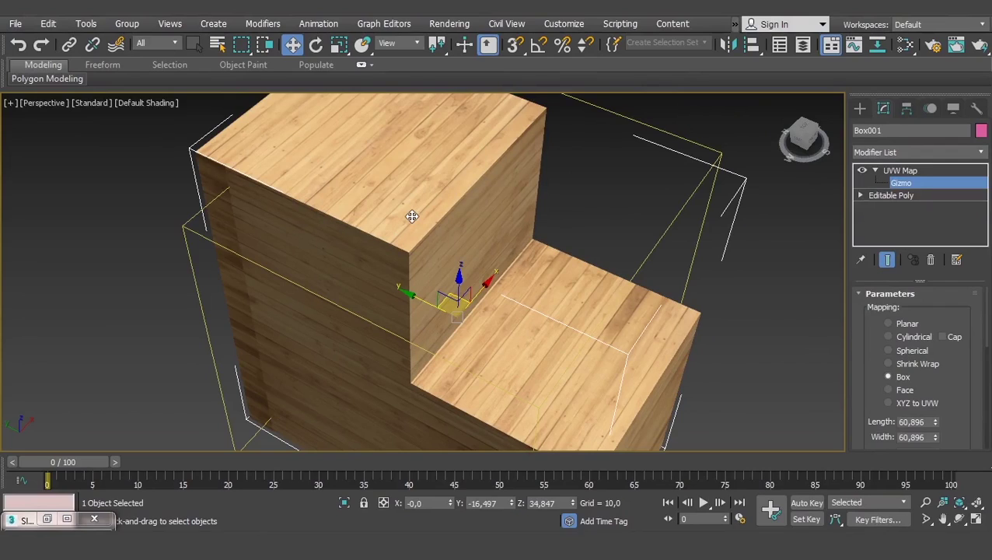
Switch the wood texture back to Planar mapping and inspect it from top and side.
{"action": "left_click", "coordinate": [904, 326]}
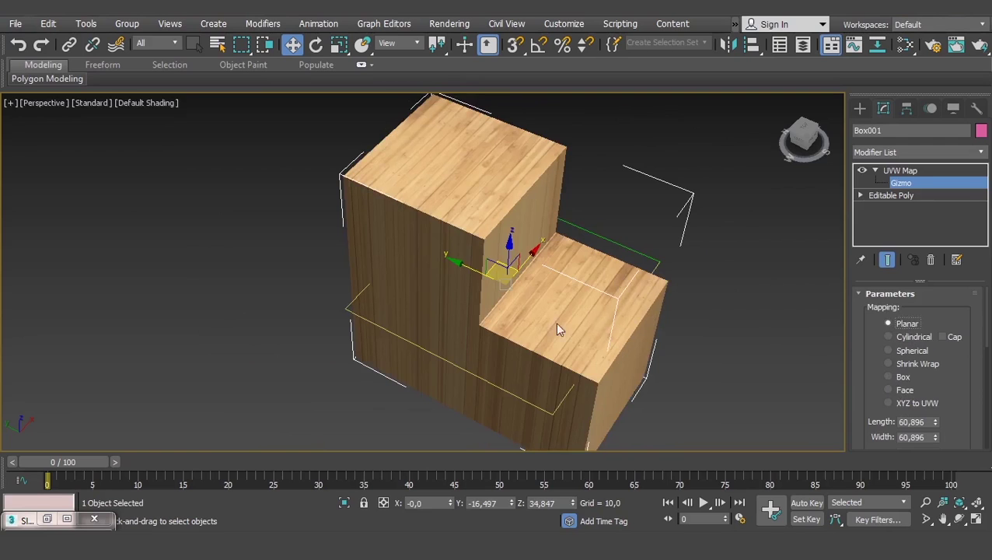
{"action": "mouse_move", "coordinate": [558, 329]}
{"action": "middle_mouse_down", "text": "alt"}
{"action": "mouse_move", "coordinate": [507, 310]}
{"action": "mouse_move", "coordinate": [509, 355]}
{"action": "middle_mouse_up", "text": "alt"}
{"action": "scroll", "coordinate": [543, 306], "scroll_direction": "down", "scroll_amount": 3}
{"action": "scroll", "coordinate": [552, 308], "scroll_direction": "up", "scroll_amount": 3}
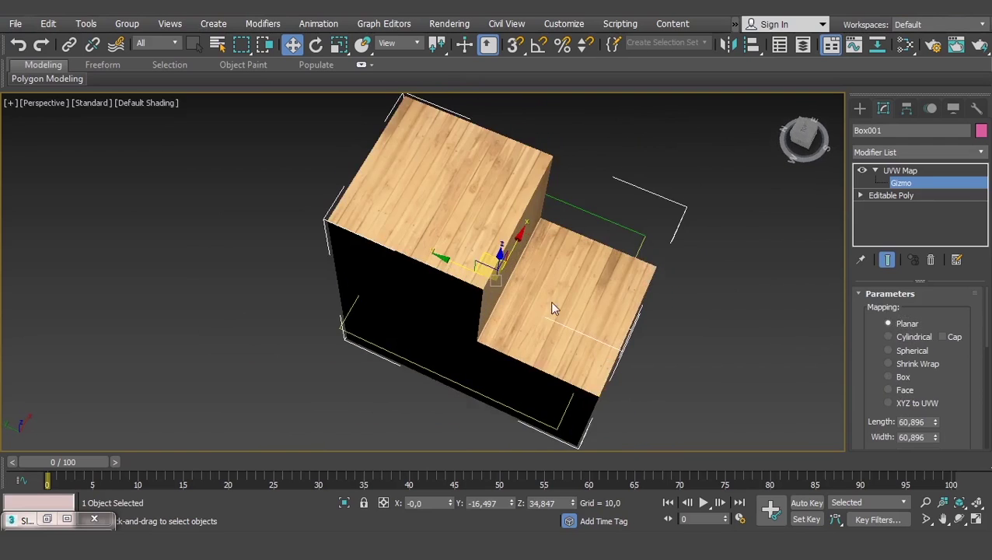
{"action": "mouse_move", "coordinate": [551, 308]}
{"action": "middle_mouse_down", "text": "alt"}
{"action": "mouse_move", "coordinate": [549, 323]}
{"action": "mouse_move", "coordinate": [481, 279]}
{"action": "mouse_move", "coordinate": [373, 263]}
{"action": "mouse_move", "coordinate": [619, 312]}
{"action": "mouse_move", "coordinate": [409, 218]}
{"action": "mouse_move", "coordinate": [406, 257]}
{"action": "mouse_move", "coordinate": [447, 265]}
{"action": "mouse_move", "coordinate": [496, 298]}
{"action": "mouse_move", "coordinate": [457, 256]}
{"action": "mouse_move", "coordinate": [538, 303]}
{"action": "mouse_move", "coordinate": [559, 255]}
{"action": "mouse_move", "coordinate": [536, 331]}
{"action": "mouse_move", "coordinate": [543, 371]}
{"action": "mouse_move", "coordinate": [564, 216]}
{"action": "middle_mouse_up", "text": "alt"}
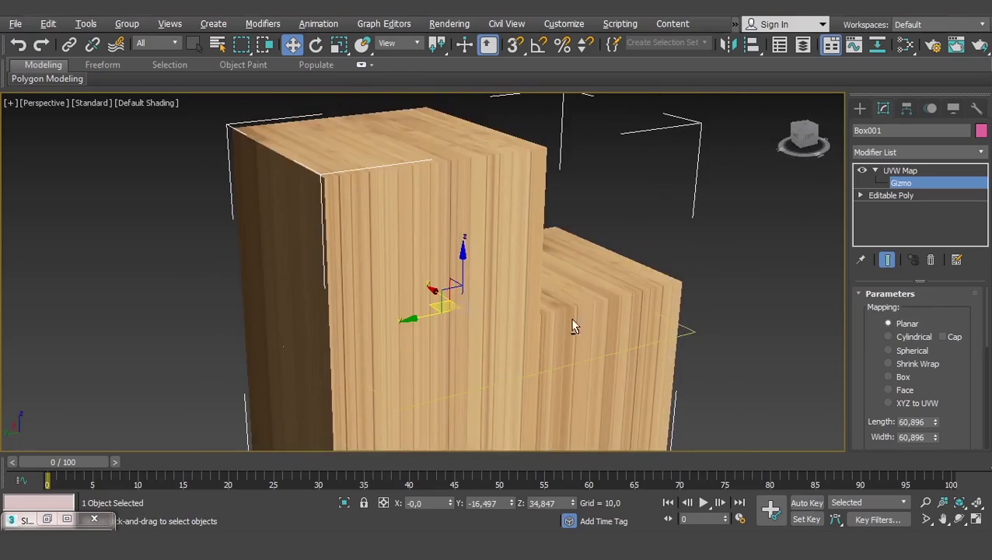
{"action": "mouse_move", "coordinate": [572, 327]}
{"action": "middle_mouse_down", "text": "alt"}
{"action": "mouse_move", "coordinate": [462, 359]}
{"action": "mouse_move", "coordinate": [525, 259]}
{"action": "mouse_move", "coordinate": [593, 304]}
{"action": "middle_mouse_up", "text": "alt"}
Rotate the planar mapping gizmo so the planks run diagonally across the top.
{"action": "middle_click_drag", "start_coordinate": [691, 224], "coordinate": [692, 263]}
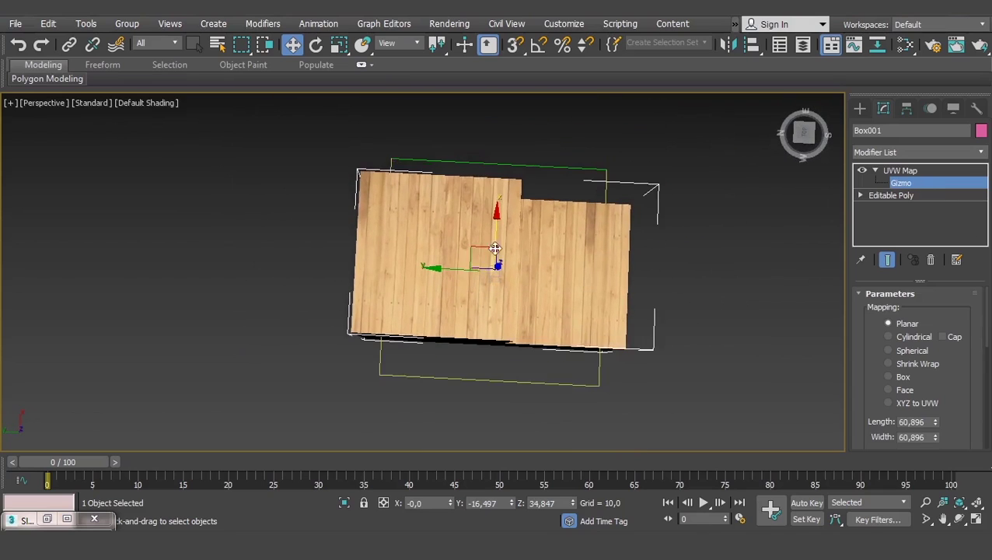
{"action": "left_click_drag", "start_coordinate": [482, 257], "coordinate": [474, 246]}
{"action": "middle_click_drag", "start_coordinate": [473, 246], "coordinate": [486, 272], "text": "alt"}
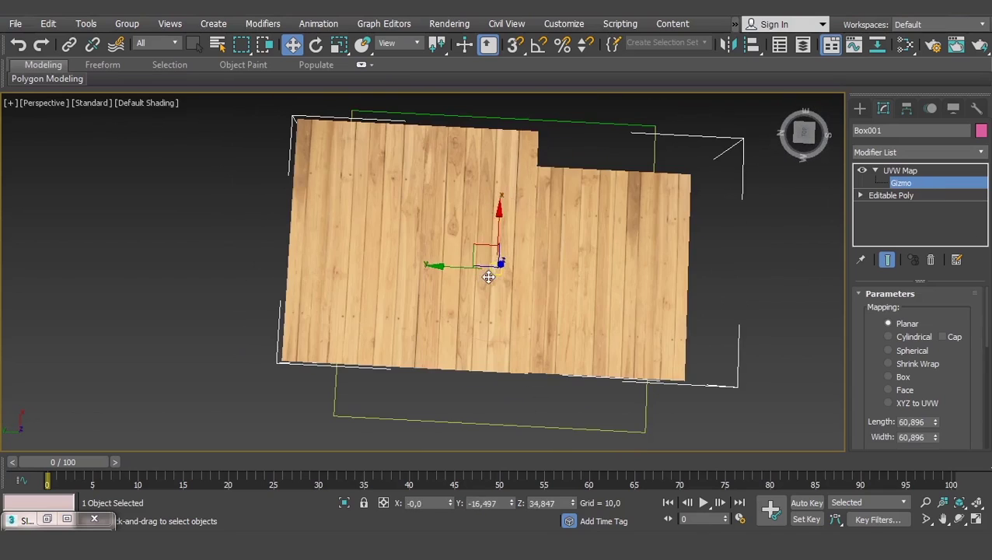
{"action": "key", "text": "e"}
{"action": "mouse_move", "coordinate": [467, 304]}
{"action": "left_mouse_down"}
{"action": "mouse_move", "coordinate": [510, 319]}
{"action": "mouse_move", "coordinate": [534, 312]}
{"action": "mouse_move", "coordinate": [374, 314]}
{"action": "mouse_move", "coordinate": [507, 312]}
{"action": "mouse_move", "coordinate": [405, 323]}
{"action": "mouse_move", "coordinate": [529, 315]}
{"action": "mouse_move", "coordinate": [450, 250]}
{"action": "left_mouse_up"}
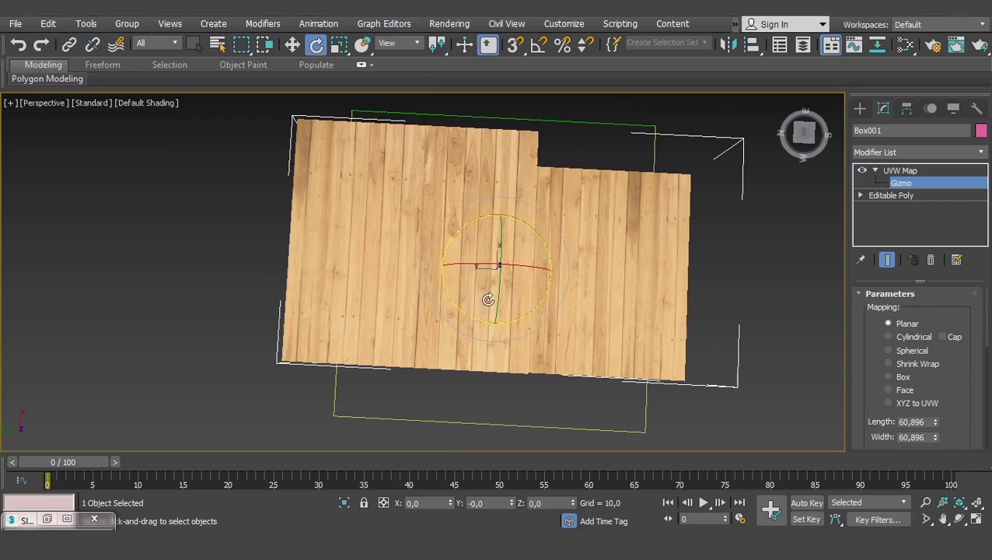
Scale the mapping gizmo so the wood planks become much wider.
{"action": "key", "text": "r"}
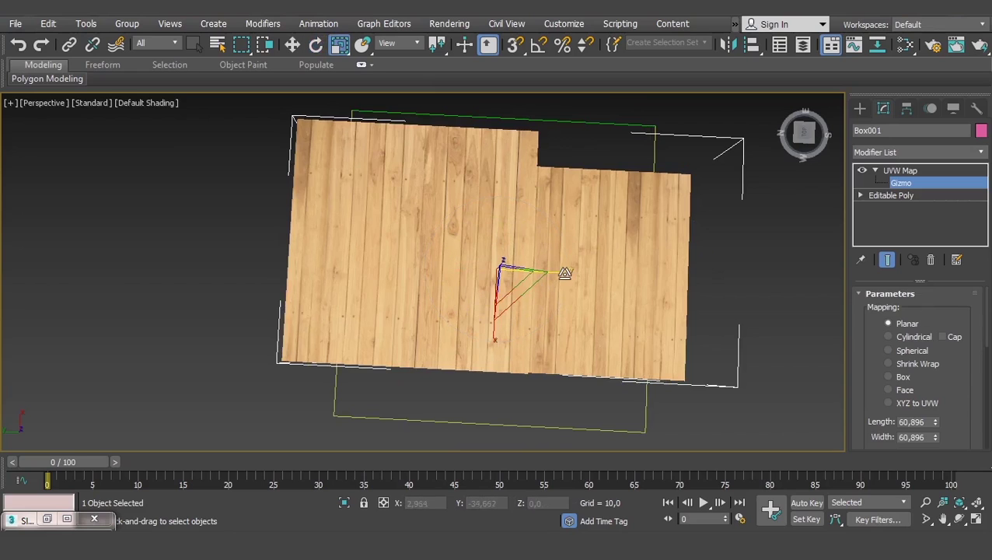
{"action": "mouse_move", "coordinate": [565, 273]}
{"action": "left_mouse_down"}
{"action": "mouse_move", "coordinate": [489, 328]}
{"action": "mouse_move", "coordinate": [605, 294]}
{"action": "left_mouse_up"}
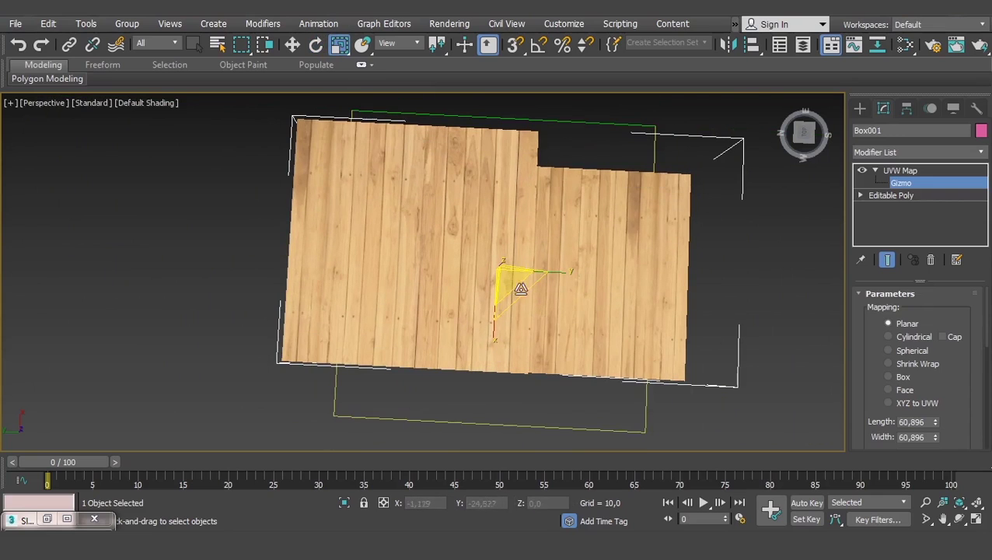
{"action": "mouse_move", "coordinate": [509, 282]}
{"action": "left_mouse_down"}
{"action": "mouse_move", "coordinate": [525, 117]}
{"action": "mouse_move", "coordinate": [509, 200]}
{"action": "left_mouse_up"}
Fit the planar gizmo to the box's bounds, checking it in wireframe and shaded views.
{"action": "scroll", "coordinate": [863, 352], "scroll_direction": "down", "scroll_amount": 3}
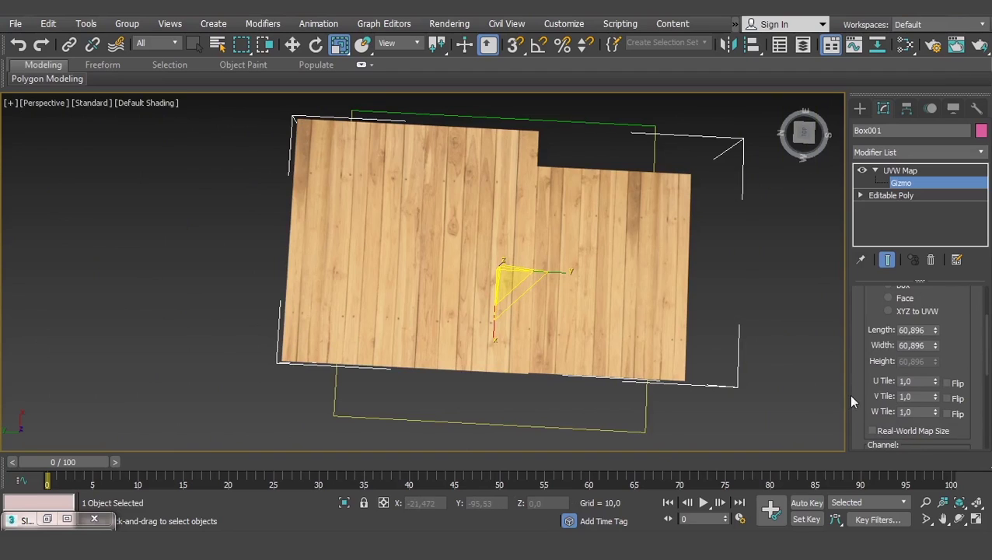
{"action": "scroll", "coordinate": [860, 350], "scroll_direction": "down", "scroll_amount": 3}
{"action": "scroll", "coordinate": [867, 303], "scroll_direction": "down", "scroll_amount": 2}
{"action": "scroll", "coordinate": [895, 343], "scroll_direction": "down", "scroll_amount": 1}
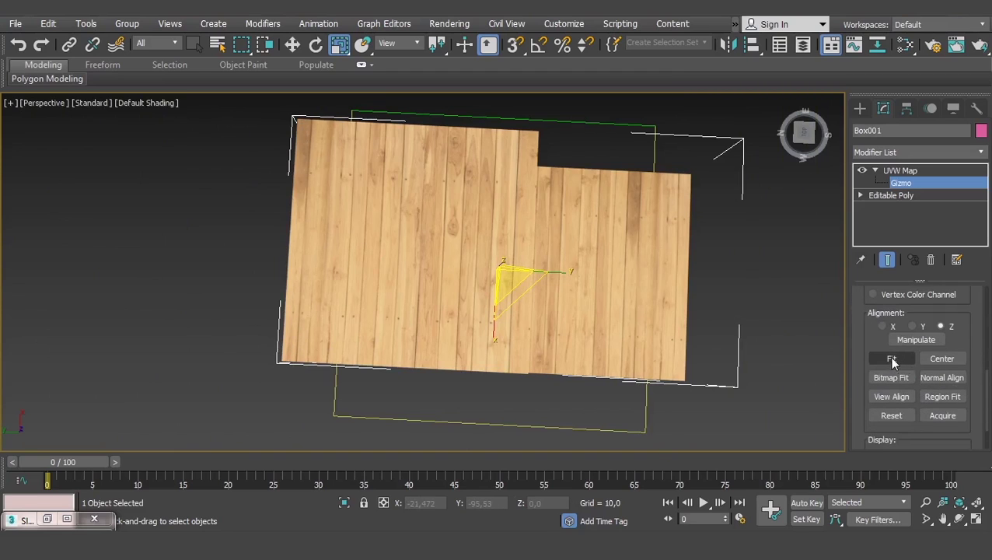
{"action": "left_click", "coordinate": [892, 360]}
{"action": "mouse_move", "coordinate": [701, 359]}
{"action": "middle_mouse_down", "text": "alt"}
{"action": "mouse_move", "coordinate": [646, 314]}
{"action": "mouse_move", "coordinate": [624, 274]}
{"action": "mouse_move", "coordinate": [606, 306]}
{"action": "middle_mouse_up", "text": "alt"}
{"action": "key", "text": "F3"}
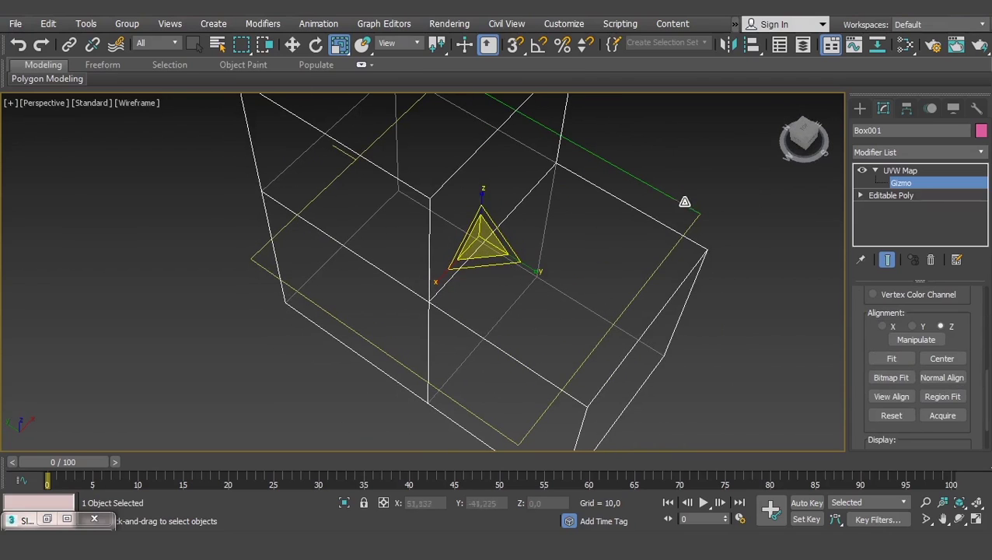
{"action": "left_click", "coordinate": [891, 361]}
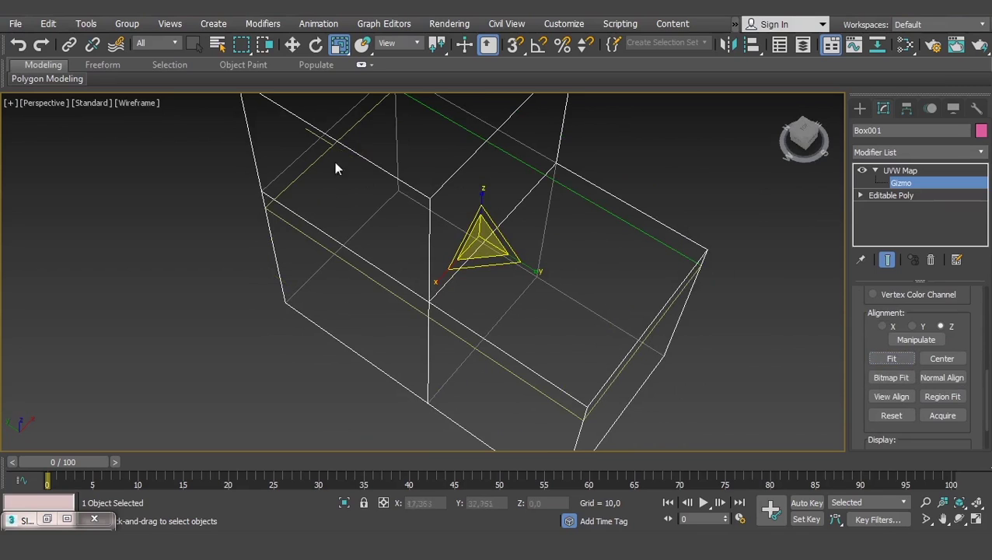
{"action": "mouse_move", "coordinate": [431, 200]}
{"action": "middle_mouse_down", "text": "alt"}
{"action": "mouse_move", "coordinate": [488, 257]}
{"action": "mouse_move", "coordinate": [507, 298]}
{"action": "mouse_move", "coordinate": [545, 300]}
{"action": "mouse_move", "coordinate": [469, 325]}
{"action": "middle_mouse_up", "text": "alt"}
{"action": "key", "text": "F3"}
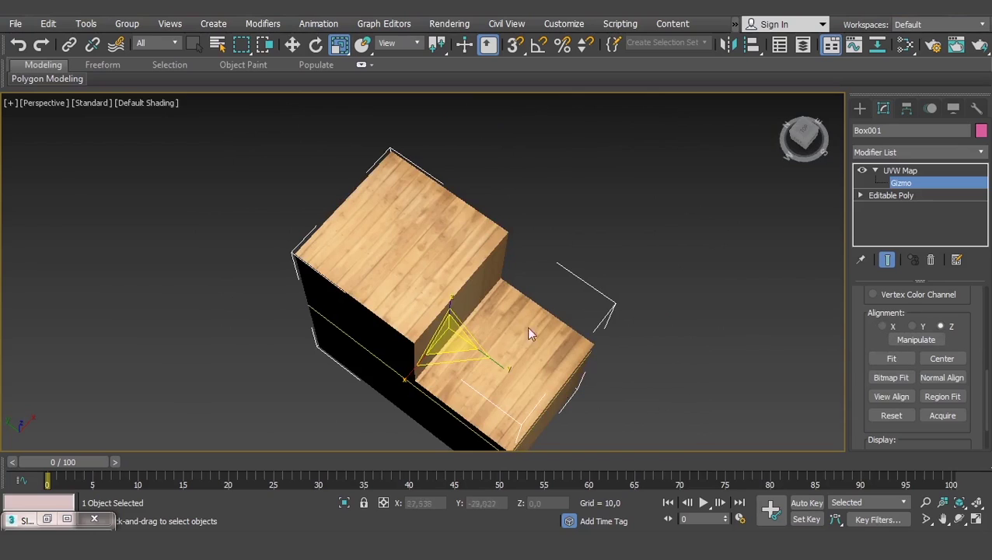
Scale the mapping gizmo up further to widen the wood planks.
{"action": "middle_click_drag", "start_coordinate": [527, 332], "coordinate": [474, 280], "text": "alt"}
{"action": "scroll", "coordinate": [499, 310], "scroll_direction": "up", "scroll_amount": 2}
{"action": "scroll", "coordinate": [467, 304], "scroll_direction": "up", "scroll_amount": 2}
{"action": "left_click_drag", "start_coordinate": [478, 292], "coordinate": [491, 269]}
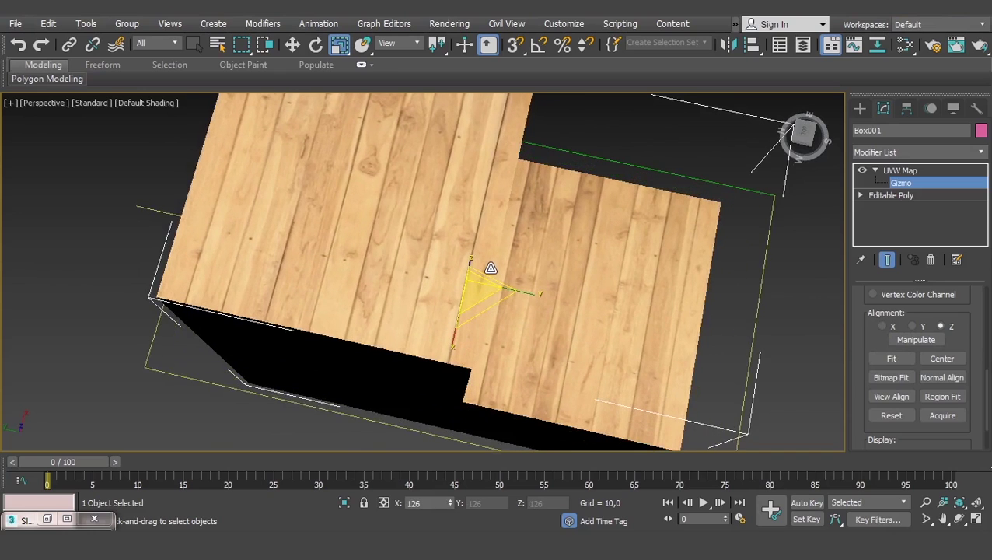
{"action": "left_click_drag", "start_coordinate": [491, 268], "coordinate": [521, 238]}
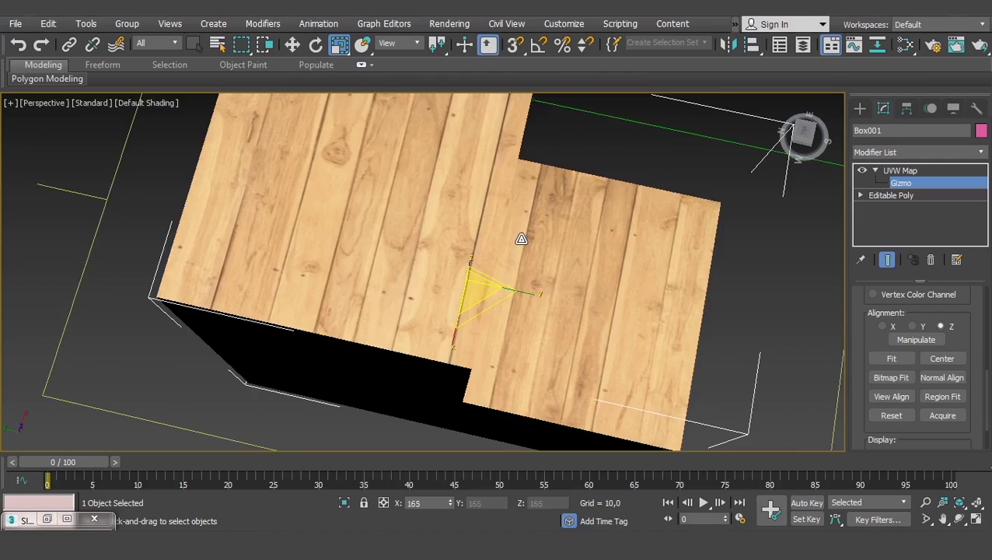
{"action": "left_click_drag", "start_coordinate": [521, 239], "coordinate": [521, 246]}
Move the gizmo upward to reposition the planks, then return to the UVW Map level.
{"action": "left_click_drag", "start_coordinate": [543, 294], "coordinate": [547, 289]}
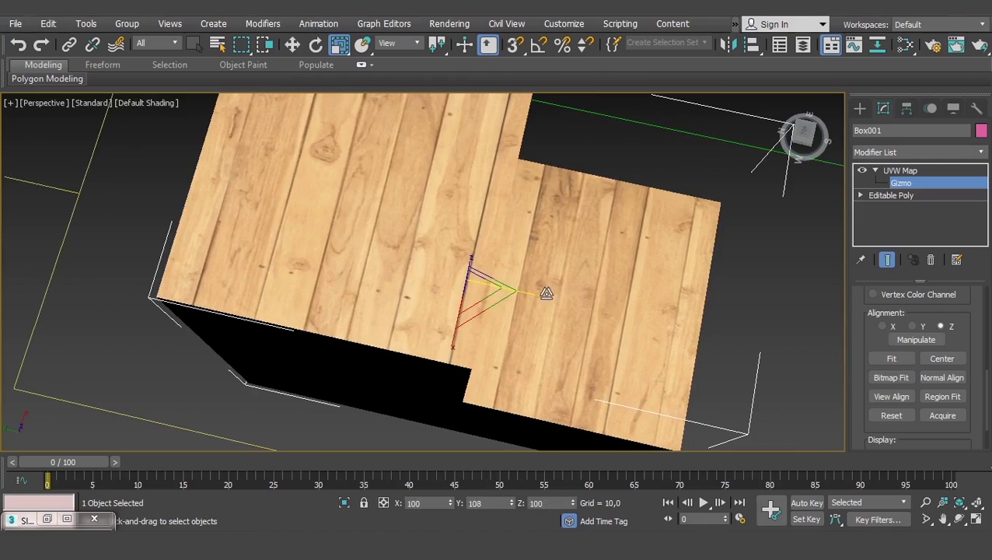
{"action": "key", "text": "w"}
{"action": "left_click_drag", "start_coordinate": [426, 278], "coordinate": [446, 273]}
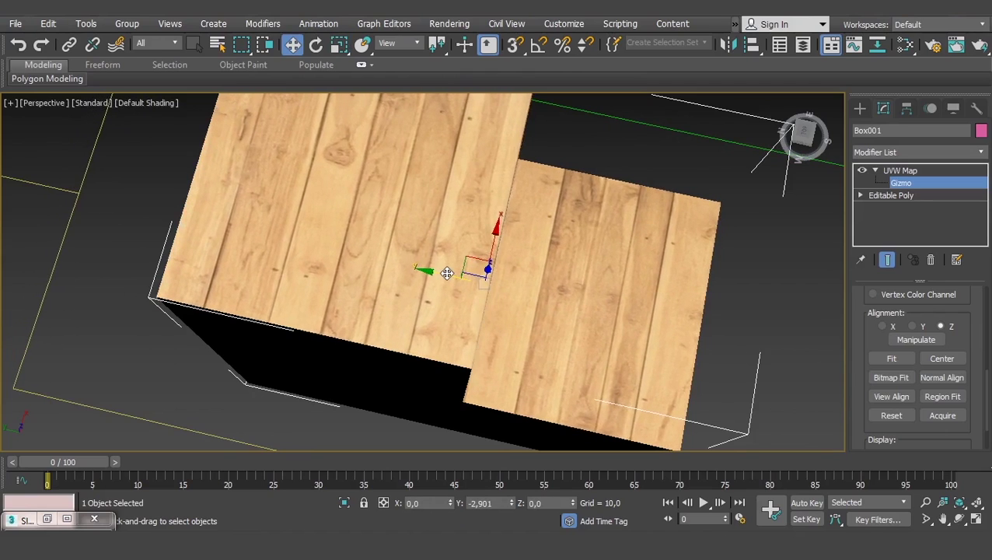
{"action": "mouse_move", "coordinate": [444, 271]}
{"action": "middle_mouse_down", "text": "alt"}
{"action": "mouse_move", "coordinate": [515, 304]}
{"action": "mouse_move", "coordinate": [423, 287]}
{"action": "middle_mouse_up", "text": "alt"}
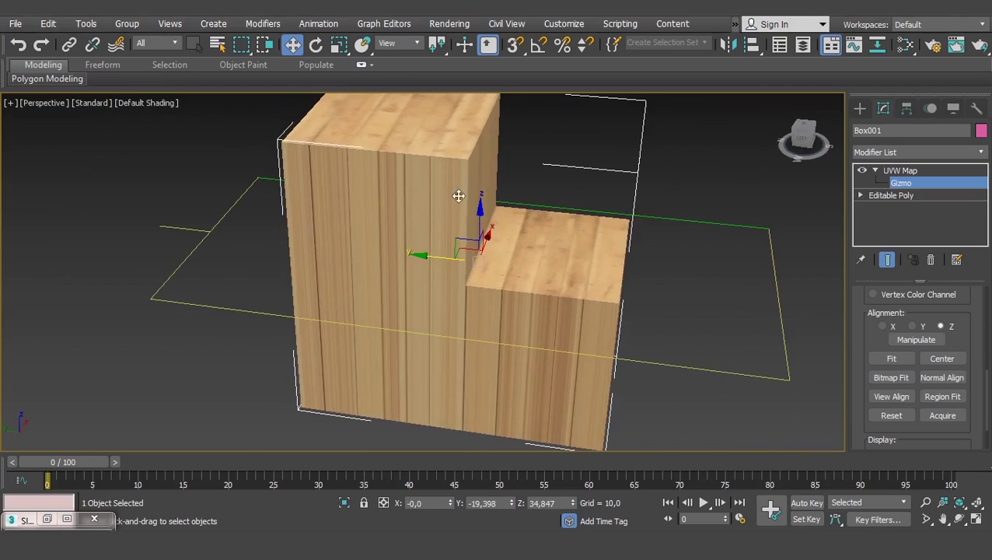
{"action": "mouse_move", "coordinate": [440, 148]}
{"action": "middle_mouse_down"}
{"action": "mouse_move", "coordinate": [455, 231]}
{"action": "mouse_move", "coordinate": [443, 269]}
{"action": "mouse_move", "coordinate": [438, 185]}
{"action": "middle_mouse_up"}
{"action": "left_click", "coordinate": [908, 173]}
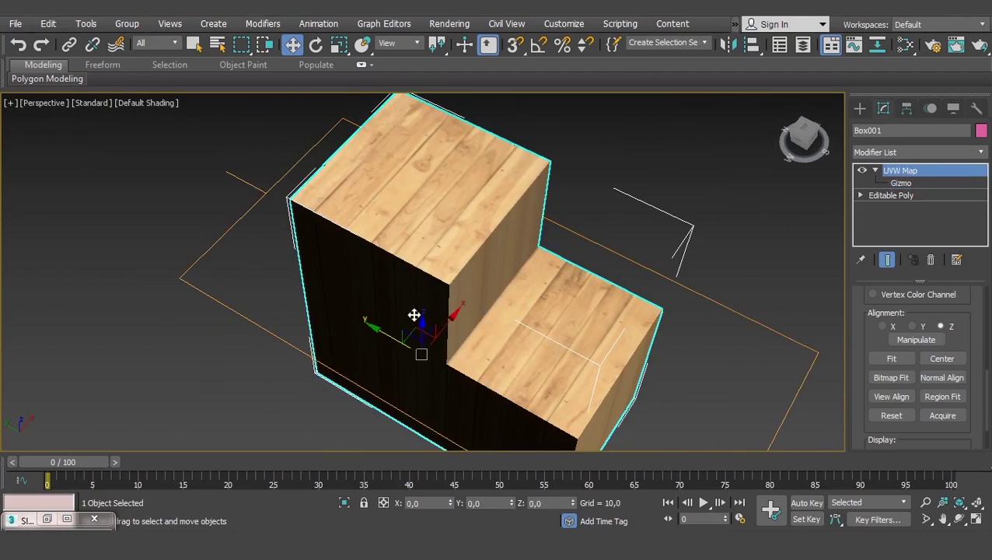
{"action": "mouse_move", "coordinate": [414, 317]}
{"action": "middle_mouse_down", "text": "alt"}
{"action": "mouse_move", "coordinate": [426, 238]}
{"action": "mouse_move", "coordinate": [452, 297]}
{"action": "mouse_move", "coordinate": [410, 293]}
{"action": "middle_mouse_up", "text": "alt"}
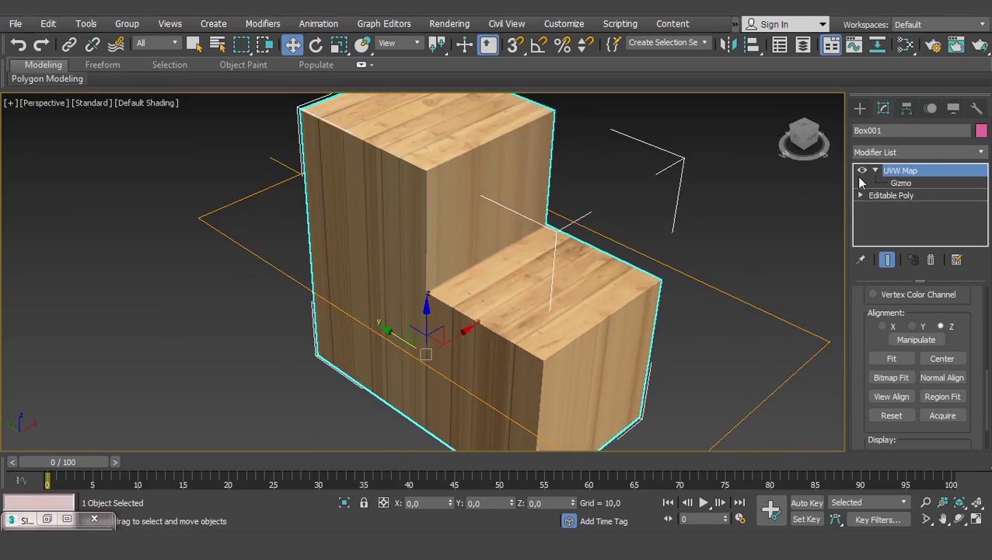
{"action": "left_click", "coordinate": [967, 153]}
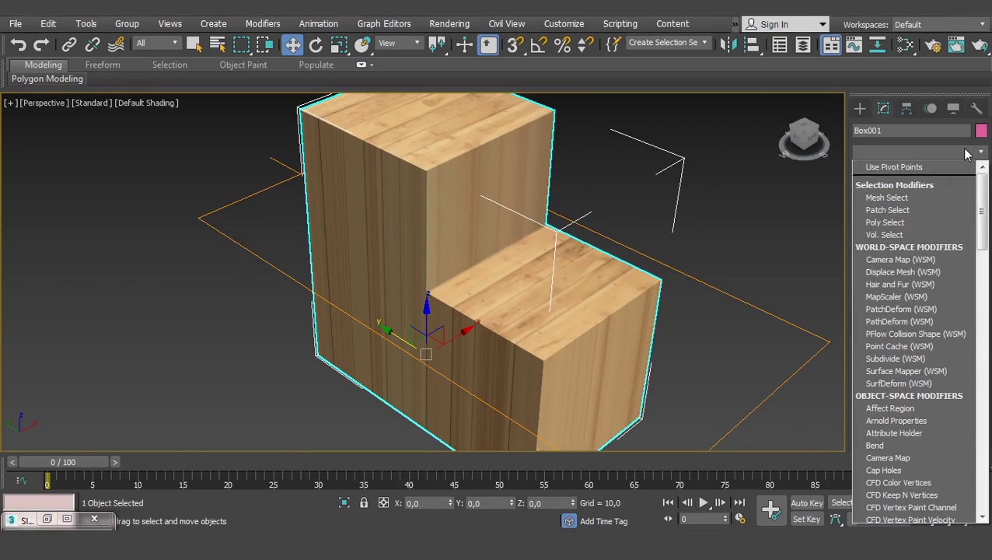
{"action": "type", "text": "uv"}
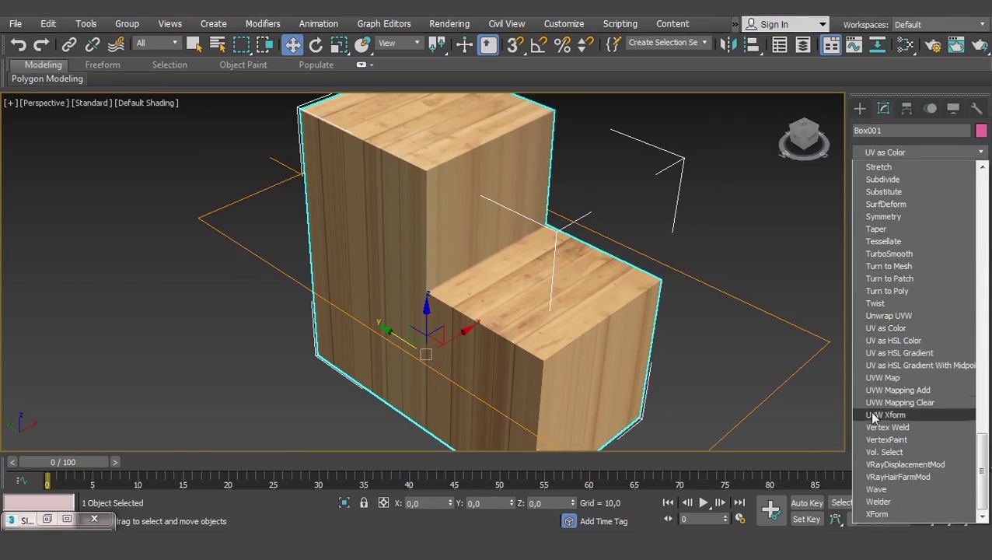
{"action": "left_click", "coordinate": [897, 379]}
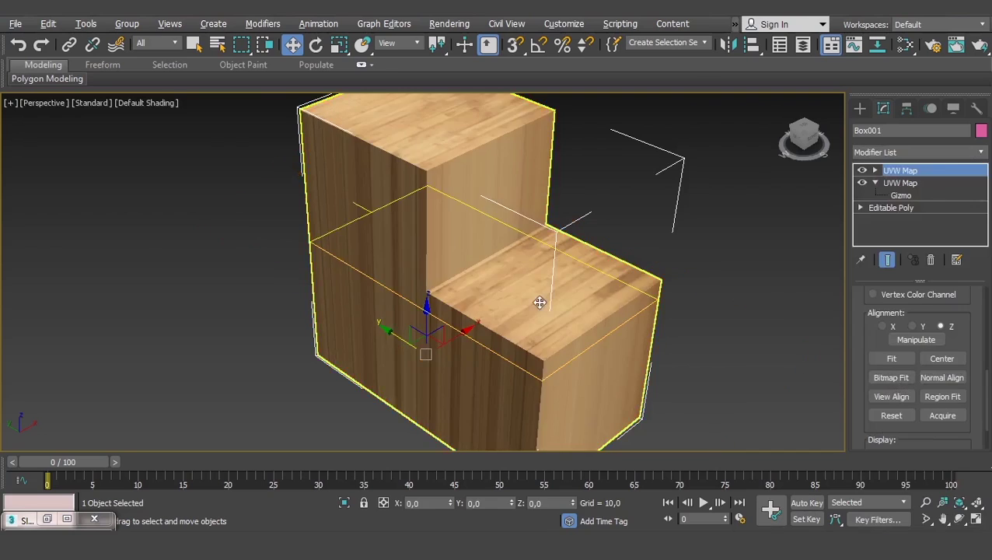
{"action": "middle_click_drag", "start_coordinate": [540, 299], "coordinate": [627, 298], "text": "alt"}
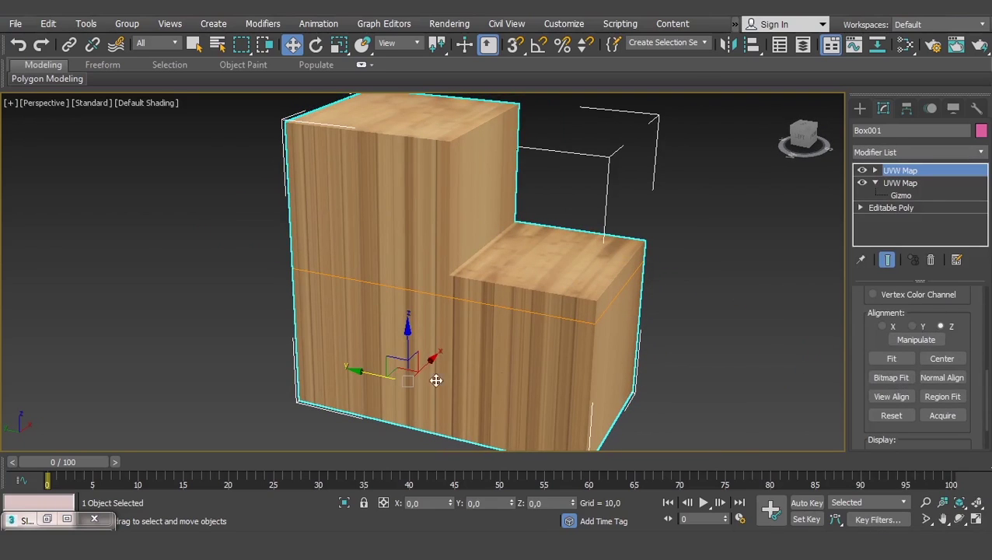
{"action": "left_click", "coordinate": [889, 326]}
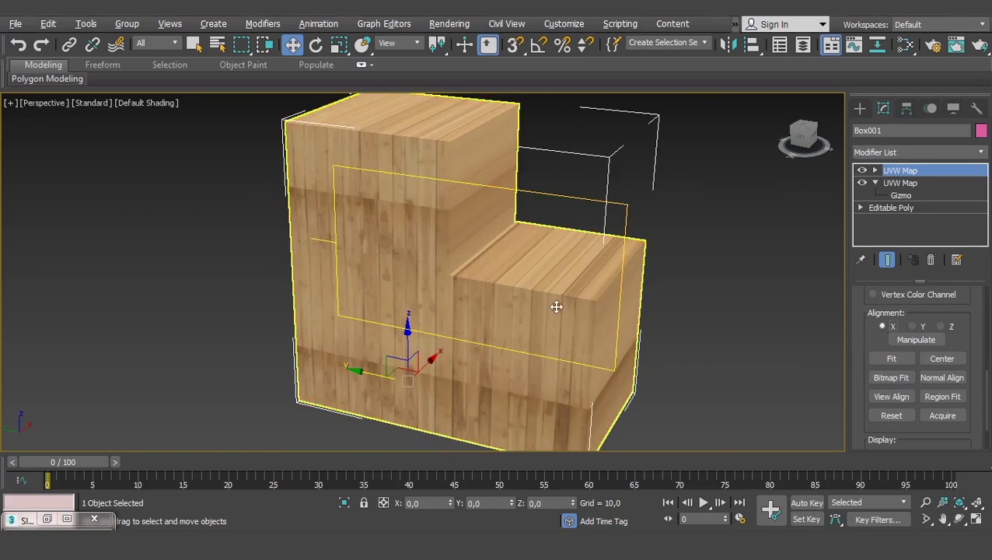
{"action": "mouse_move", "coordinate": [559, 305]}
{"action": "middle_mouse_down", "text": "alt"}
{"action": "mouse_move", "coordinate": [412, 257]}
{"action": "mouse_move", "coordinate": [403, 227]}
{"action": "middle_mouse_up", "text": "alt"}
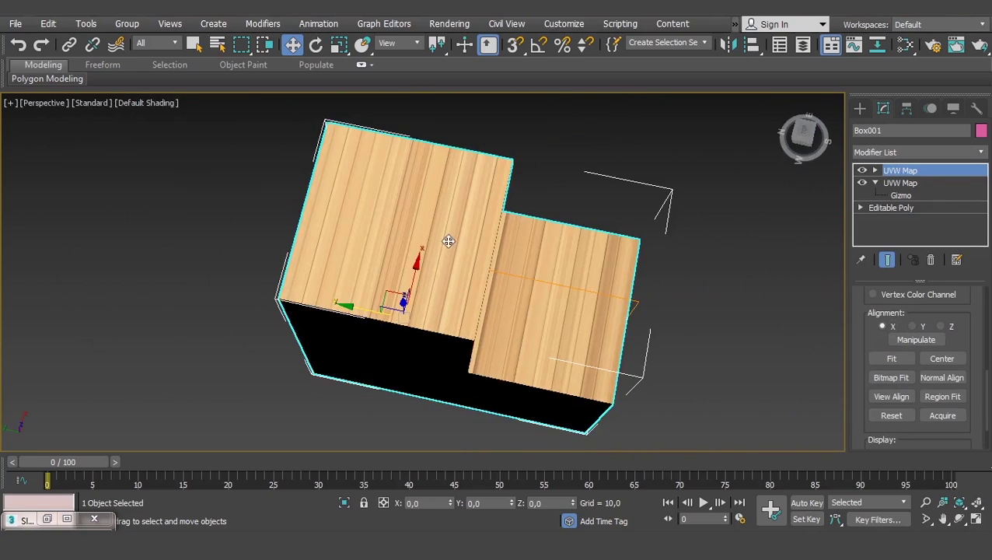
{"action": "left_click", "coordinate": [862, 171]}
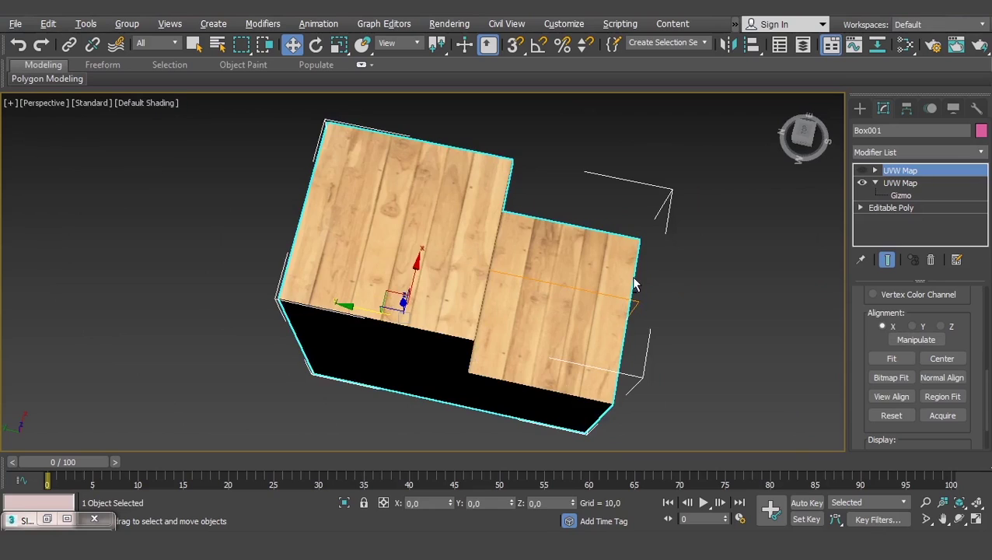
{"action": "middle_click_drag", "start_coordinate": [634, 284], "coordinate": [621, 228], "text": "alt"}
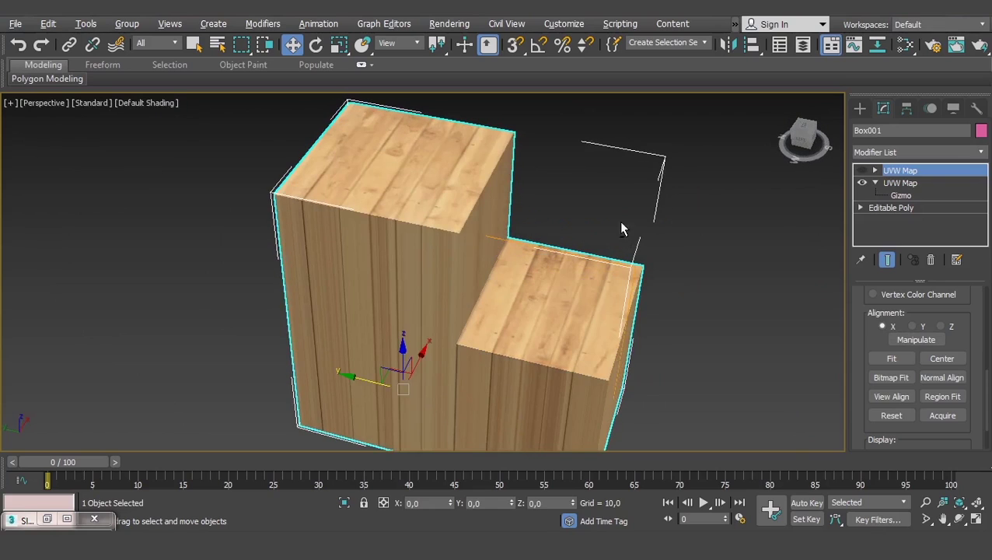
{"action": "left_click", "coordinate": [930, 259]}
{"action": "mouse_move", "coordinate": [457, 267]}
{"action": "middle_mouse_down", "text": "alt"}
{"action": "mouse_move", "coordinate": [489, 309]}
{"action": "mouse_move", "coordinate": [485, 281]}
{"action": "mouse_move", "coordinate": [409, 214]}
{"action": "mouse_move", "coordinate": [454, 339]}
{"action": "mouse_move", "coordinate": [558, 328]}
{"action": "mouse_move", "coordinate": [543, 294]}
{"action": "middle_mouse_up", "text": "alt"}
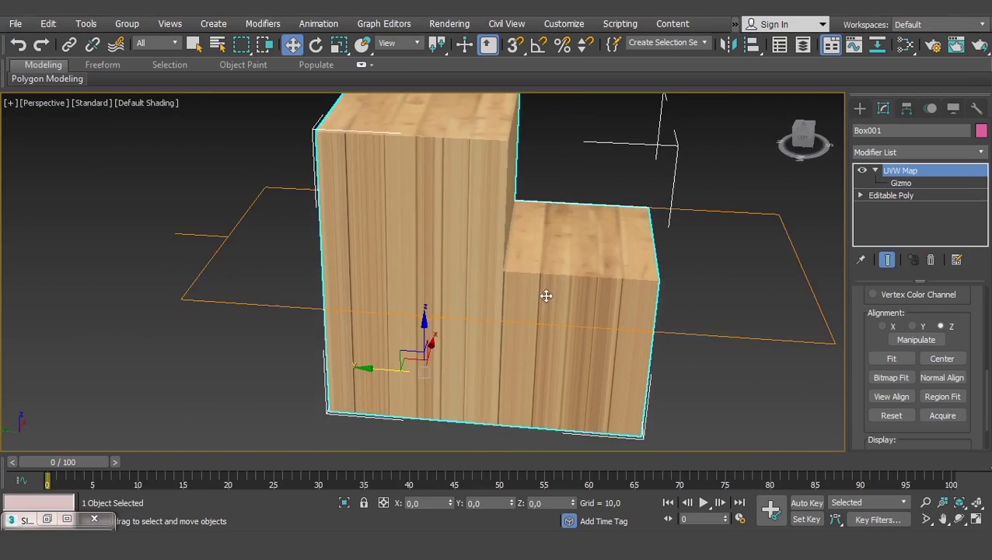
Collapse All on Box001's modifier stack, confirm with Yes, and inspect the steps.
{"action": "right_click", "coordinate": [907, 175]}
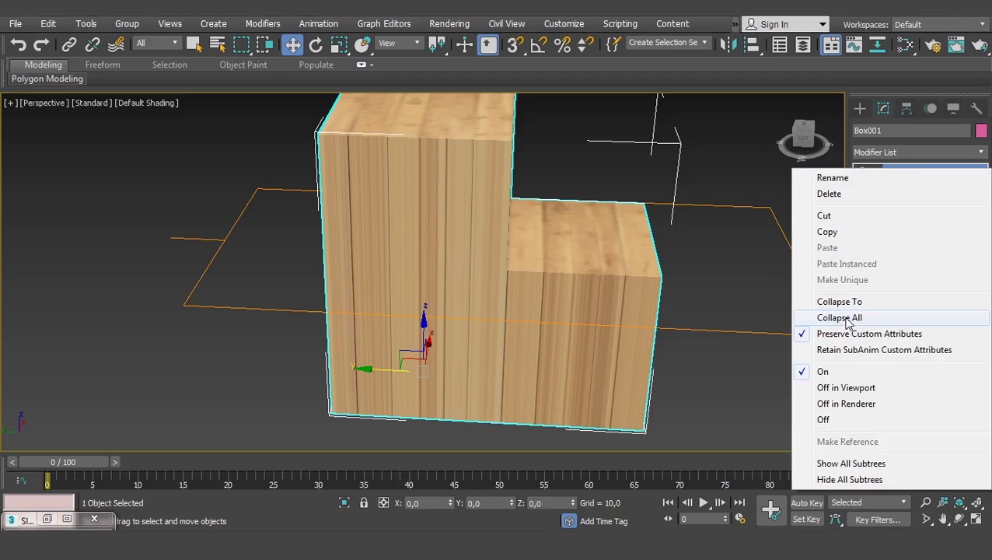
{"action": "left_click", "coordinate": [849, 318]}
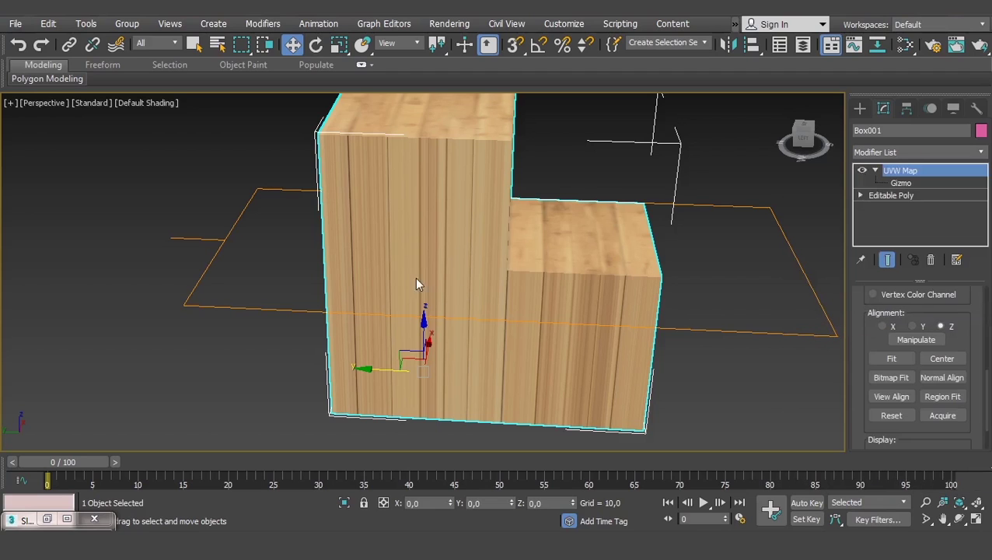
{"action": "left_click", "coordinate": [565, 316]}
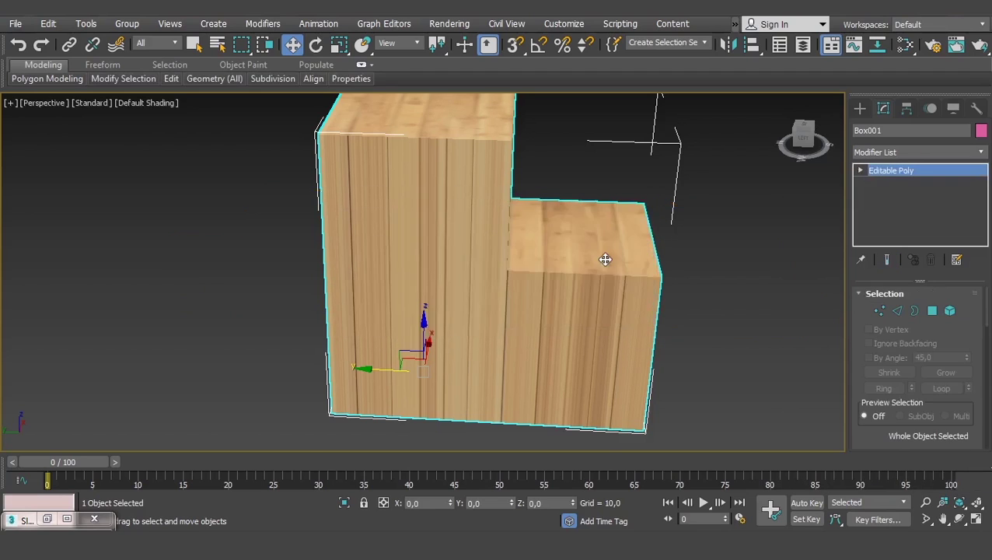
{"action": "mouse_move", "coordinate": [605, 257]}
{"action": "middle_mouse_down", "text": "alt"}
{"action": "mouse_move", "coordinate": [501, 295]}
{"action": "mouse_move", "coordinate": [359, 186]}
{"action": "middle_mouse_up", "text": "alt"}
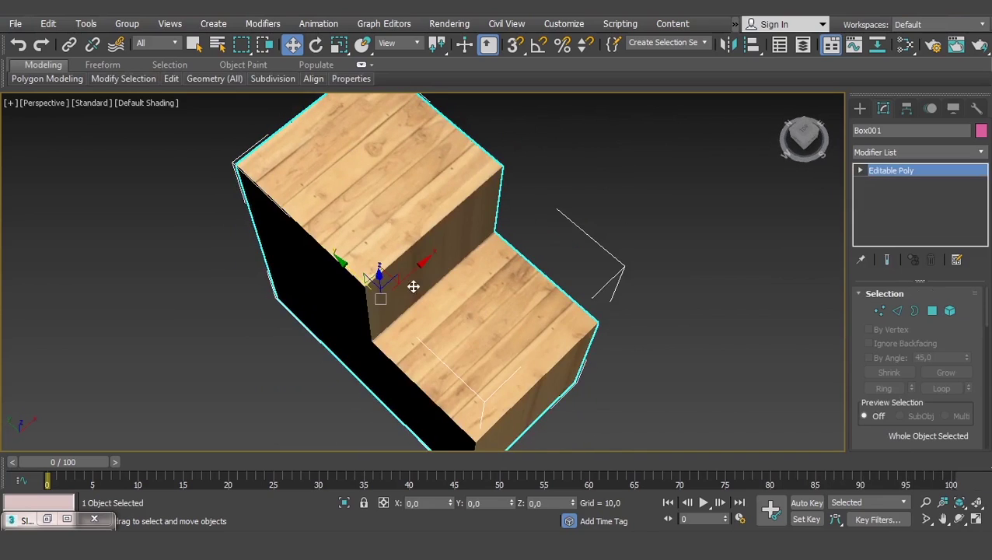
{"action": "middle_click_drag", "start_coordinate": [413, 287], "coordinate": [485, 210], "text": "alt"}
{"action": "mouse_move", "coordinate": [826, 206]}
{"action": "middle_mouse_down", "text": "alt"}
{"action": "mouse_move", "coordinate": [449, 222]}
{"action": "mouse_move", "coordinate": [399, 199]}
{"action": "middle_mouse_up", "text": "alt"}
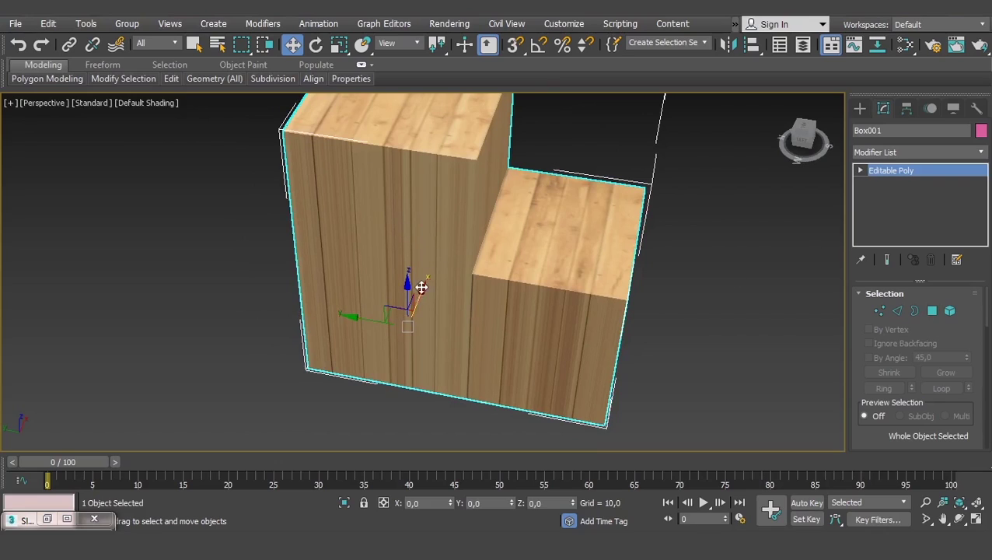
In Polygon mode, select the six front faces of the stepped box.
{"action": "left_click", "coordinate": [933, 311]}
{"action": "left_click", "coordinate": [393, 217]}
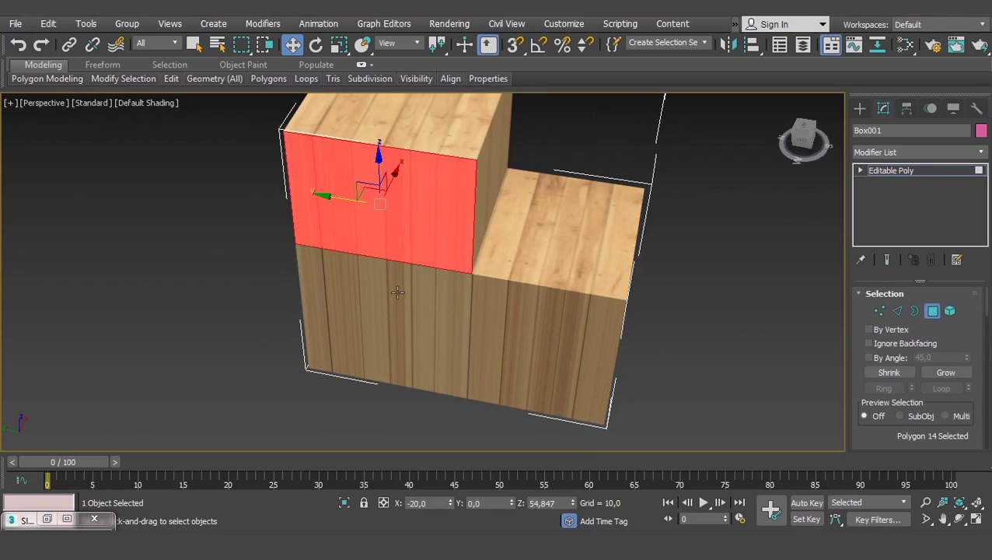
{"action": "left_click", "coordinate": [396, 293], "text": "ctrl"}
{"action": "left_click", "coordinate": [513, 315], "text": "ctrl"}
{"action": "mouse_move", "coordinate": [627, 331]}
{"action": "middle_mouse_down", "text": "alt"}
{"action": "mouse_move", "coordinate": [420, 302]}
{"action": "mouse_move", "coordinate": [376, 282]}
{"action": "mouse_move", "coordinate": [593, 272]}
{"action": "mouse_move", "coordinate": [407, 274]}
{"action": "mouse_move", "coordinate": [565, 272]}
{"action": "mouse_move", "coordinate": [547, 282]}
{"action": "middle_mouse_up", "text": "alt"}
{"action": "left_click", "coordinate": [485, 200], "text": "ctrl"}
{"action": "left_click", "coordinate": [477, 346], "text": "ctrl"}
{"action": "left_click", "coordinate": [401, 288], "text": "ctrl"}
{"action": "scroll", "coordinate": [547, 281], "scroll_direction": "up", "scroll_amount": 3}
{"action": "scroll", "coordinate": [662, 307], "scroll_direction": "down", "scroll_amount": 3}
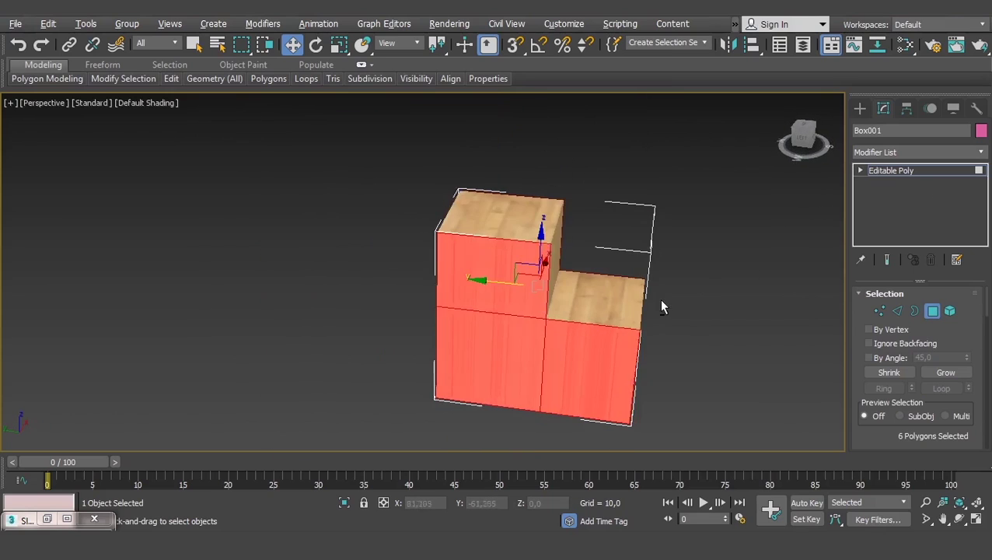
Add a UVW Map modifier to the selected front faces.
{"action": "left_click", "coordinate": [967, 153]}
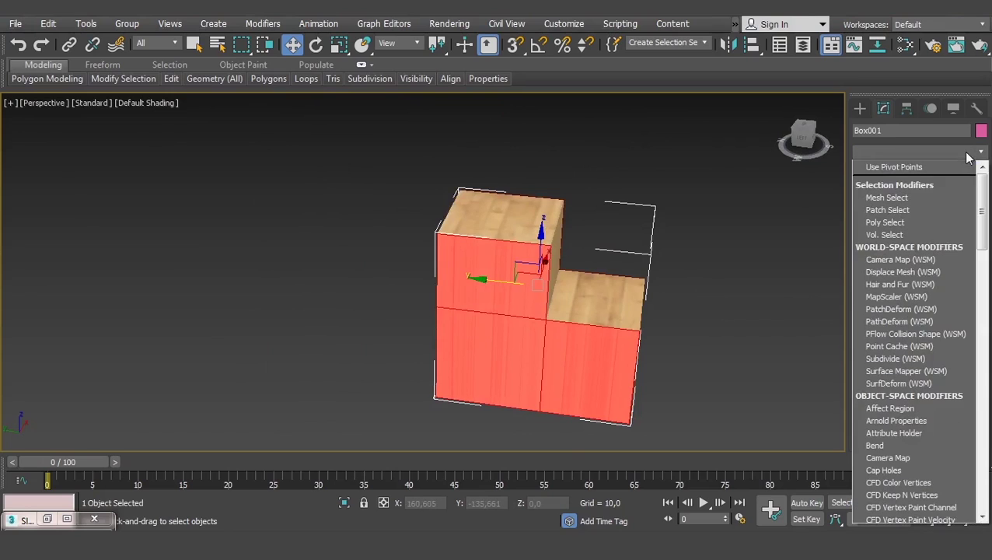
{"action": "key", "text": "u"}
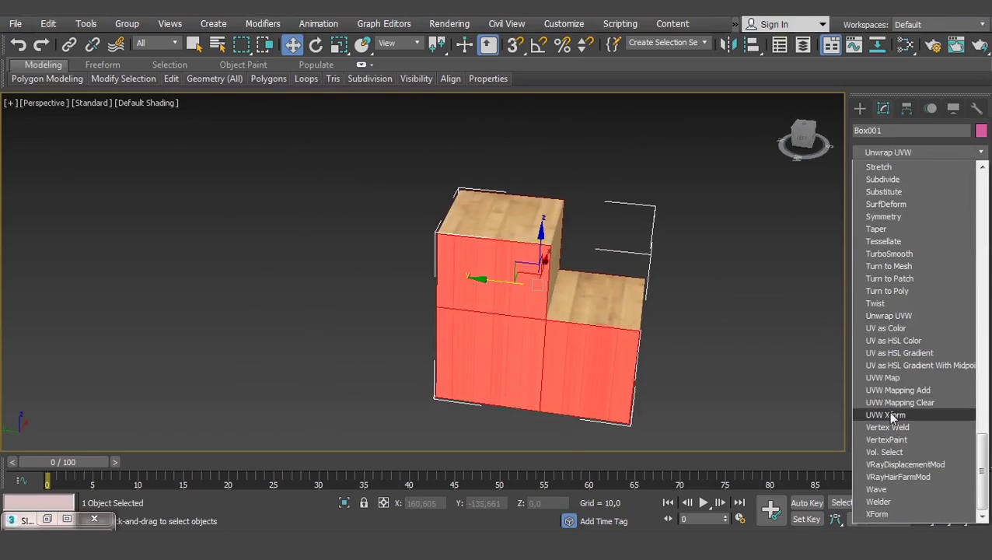
{"action": "left_click", "coordinate": [892, 379]}
{"action": "mouse_move", "coordinate": [687, 295]}
{"action": "middle_mouse_down", "text": "alt"}
{"action": "mouse_move", "coordinate": [609, 305]}
{"action": "mouse_move", "coordinate": [611, 246]}
{"action": "middle_mouse_up", "text": "alt"}
{"action": "scroll", "coordinate": [564, 257], "scroll_direction": "up", "scroll_amount": 4}
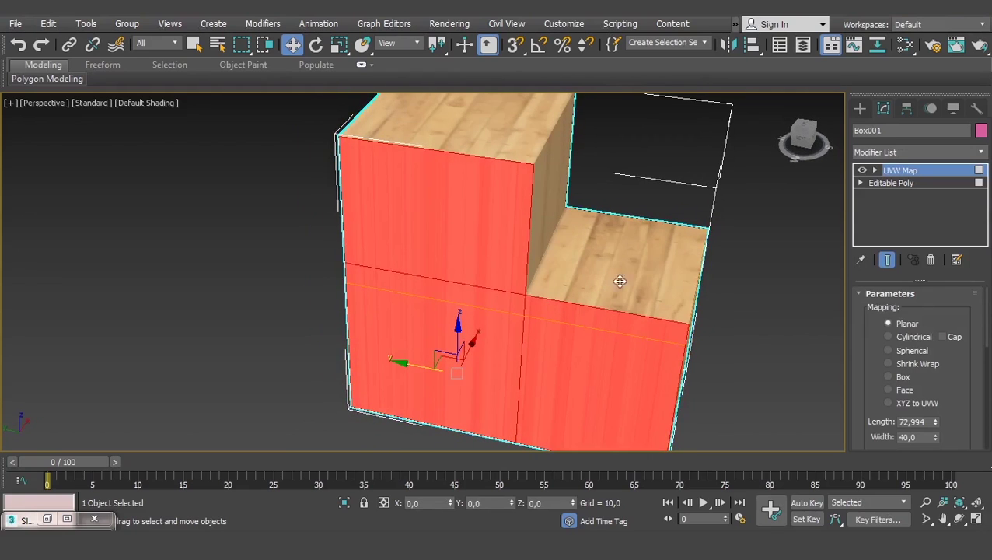
Orbit around the box to inspect the current mapping on its front faces.
{"action": "middle_click_drag", "start_coordinate": [751, 276], "coordinate": [728, 276], "text": "alt"}
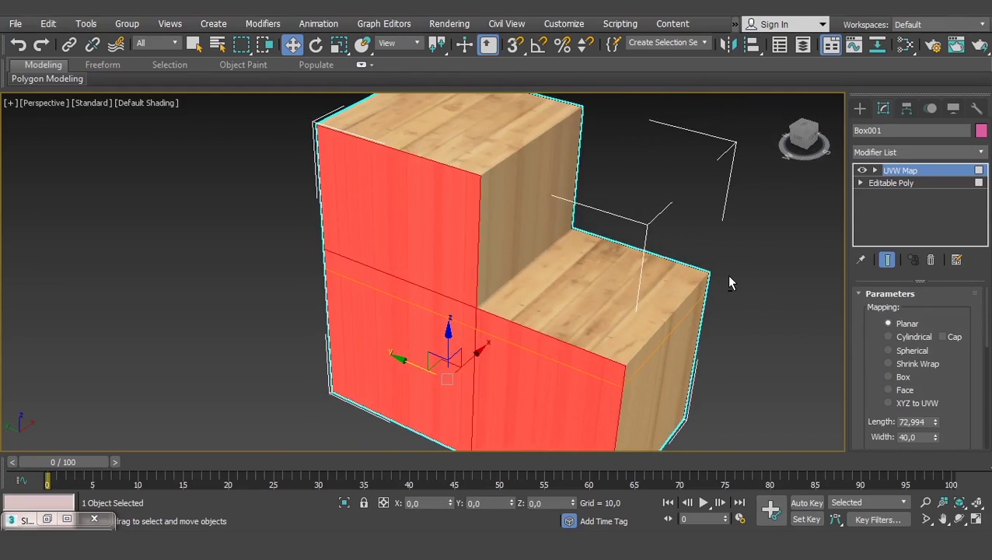
{"action": "scroll", "coordinate": [728, 282], "scroll_direction": "down", "scroll_amount": 3}
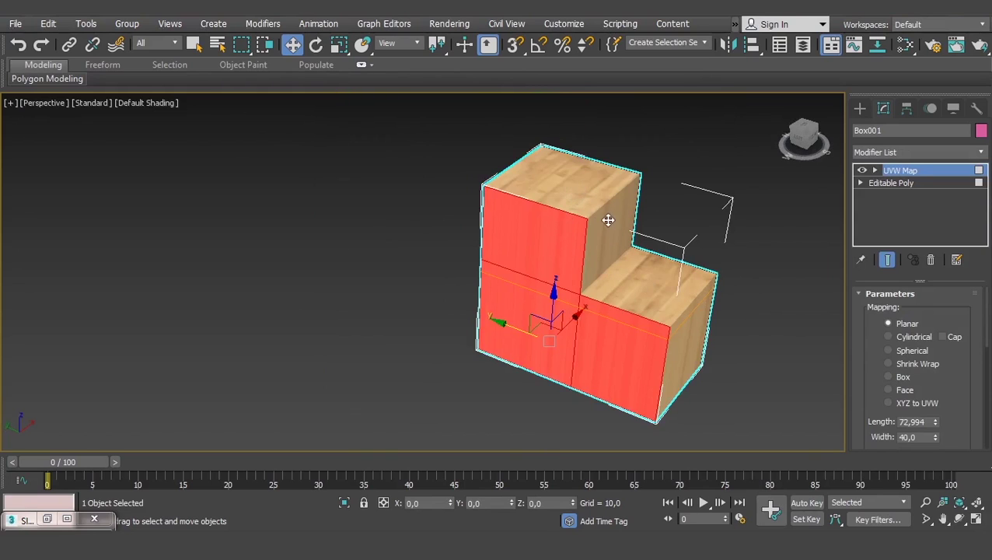
{"action": "mouse_move", "coordinate": [608, 220]}
{"action": "middle_mouse_down"}
{"action": "mouse_move", "coordinate": [575, 221]}
{"action": "mouse_move", "coordinate": [580, 249]}
{"action": "mouse_move", "coordinate": [560, 217]}
{"action": "middle_mouse_up"}
{"action": "scroll", "coordinate": [575, 225], "scroll_direction": "up", "scroll_amount": 2}
{"action": "scroll", "coordinate": [582, 244], "scroll_direction": "down", "scroll_amount": 2}
{"action": "scroll", "coordinate": [559, 216], "scroll_direction": "up", "scroll_amount": 2}
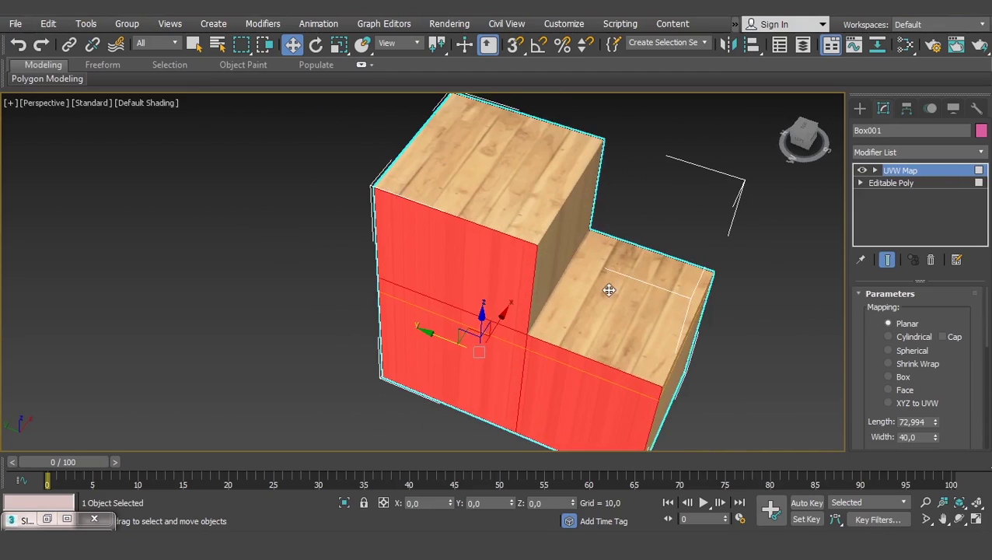
{"action": "mouse_move", "coordinate": [480, 310]}
{"action": "middle_mouse_down", "text": "alt"}
{"action": "mouse_move", "coordinate": [467, 292]}
{"action": "mouse_move", "coordinate": [401, 295]}
{"action": "mouse_move", "coordinate": [486, 310]}
{"action": "mouse_move", "coordinate": [471, 210]}
{"action": "middle_mouse_up", "text": "alt"}
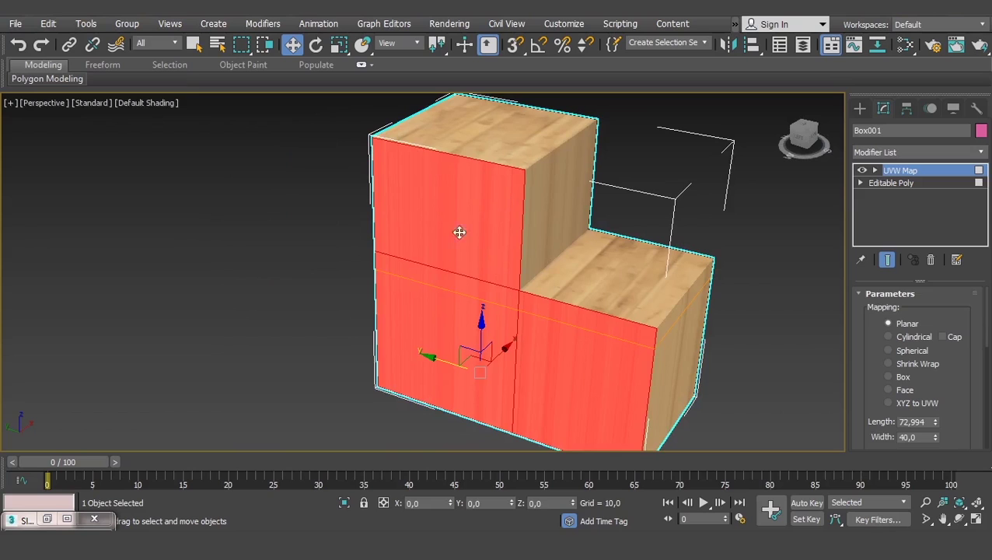
{"action": "middle_click_drag", "start_coordinate": [506, 278], "coordinate": [456, 232], "text": "alt"}
{"action": "mouse_move", "coordinate": [471, 321]}
{"action": "middle_mouse_down", "text": "alt"}
{"action": "mouse_move", "coordinate": [626, 316]}
{"action": "mouse_move", "coordinate": [499, 313]}
{"action": "mouse_move", "coordinate": [468, 276]}
{"action": "mouse_move", "coordinate": [487, 264]}
{"action": "mouse_move", "coordinate": [443, 284]}
{"action": "mouse_move", "coordinate": [460, 286]}
{"action": "middle_mouse_up", "text": "alt"}
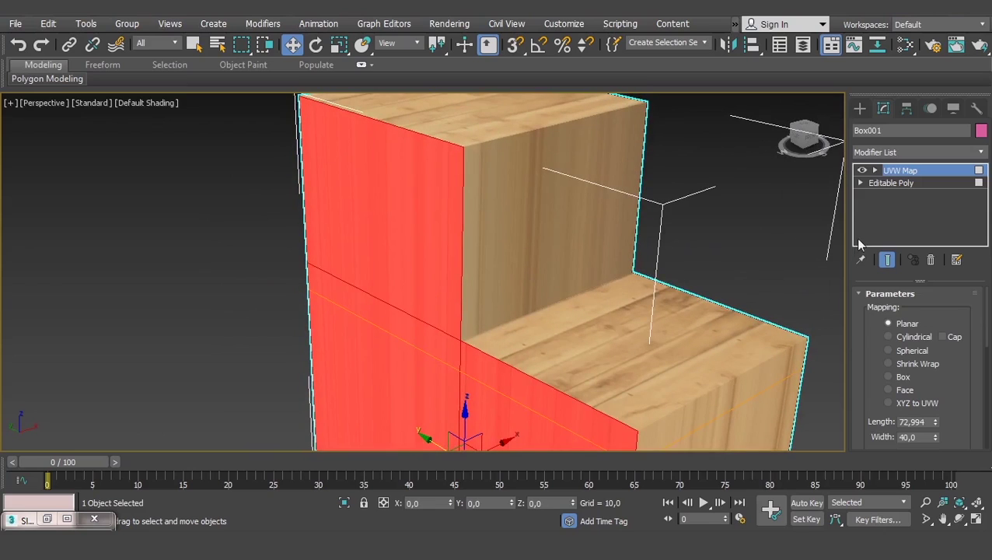
Set the front-face planar mapping alignment to X so upright planks appear.
{"action": "scroll", "coordinate": [829, 201], "scroll_direction": "down", "scroll_amount": 2}
{"action": "scroll", "coordinate": [829, 233], "scroll_direction": "down", "scroll_amount": 3}
{"action": "scroll", "coordinate": [863, 262], "scroll_direction": "down", "scroll_amount": 3}
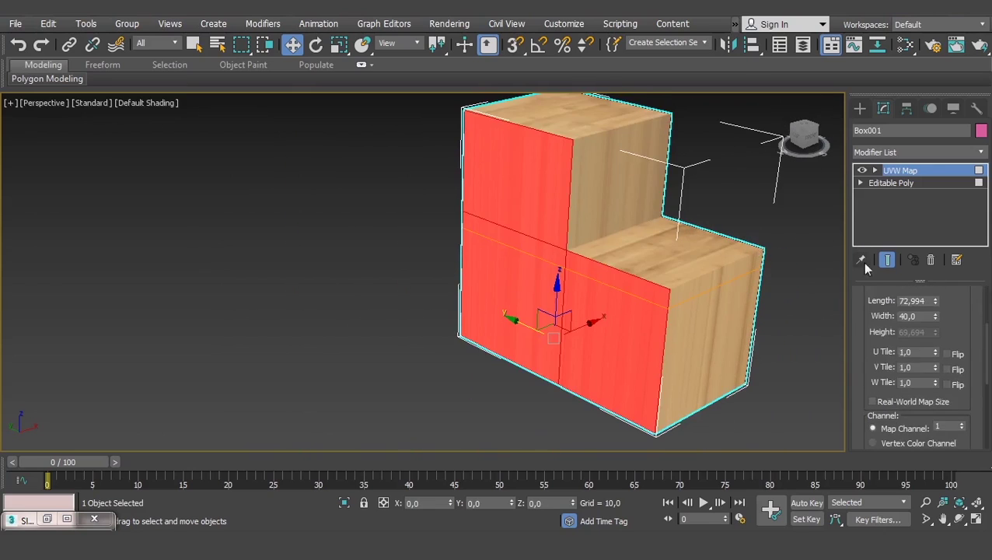
{"action": "scroll", "coordinate": [914, 405], "scroll_direction": "down", "scroll_amount": 3}
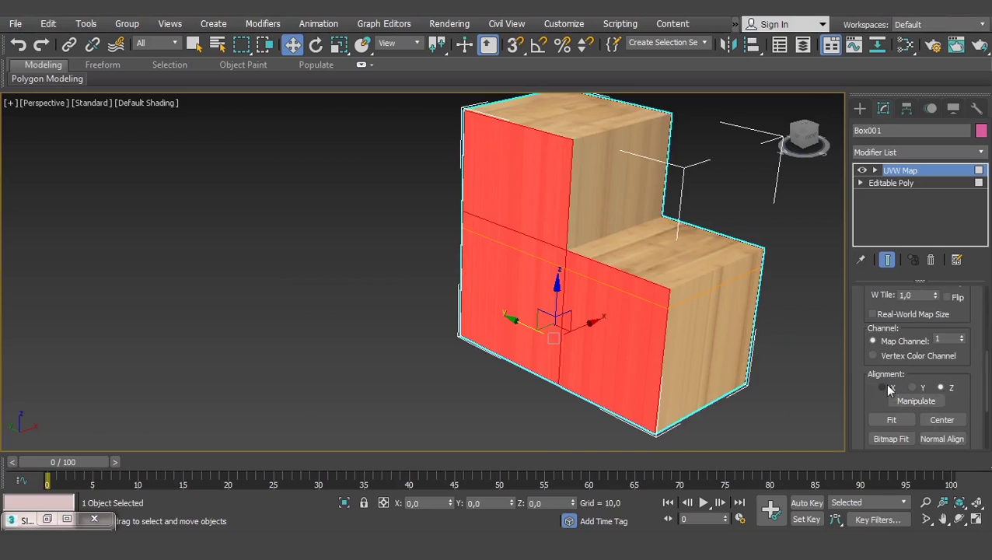
{"action": "left_click", "coordinate": [882, 387]}
{"action": "mouse_move", "coordinate": [465, 251]}
{"action": "middle_mouse_down", "text": "alt"}
{"action": "mouse_move", "coordinate": [427, 274]}
{"action": "mouse_move", "coordinate": [552, 247]}
{"action": "mouse_move", "coordinate": [514, 279]}
{"action": "mouse_move", "coordinate": [588, 262]}
{"action": "middle_mouse_up", "text": "alt"}
{"action": "scroll", "coordinate": [552, 247], "scroll_direction": "up", "scroll_amount": 3}
{"action": "scroll", "coordinate": [521, 268], "scroll_direction": "down", "scroll_amount": 2}
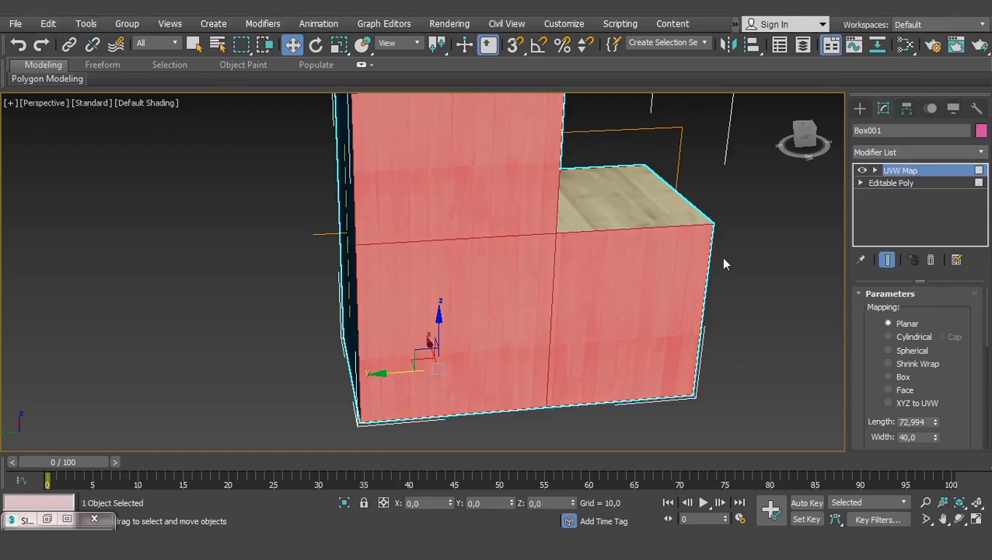
Recentre the view and orbit up to check the X-aligned planks and top faces.
{"action": "scroll", "coordinate": [721, 257], "scroll_direction": "up", "scroll_amount": 3}
{"action": "mouse_move", "coordinate": [711, 270]}
{"action": "middle_mouse_down"}
{"action": "mouse_move", "coordinate": [768, 283]}
{"action": "mouse_move", "coordinate": [750, 246]}
{"action": "mouse_move", "coordinate": [752, 254]}
{"action": "middle_mouse_up"}
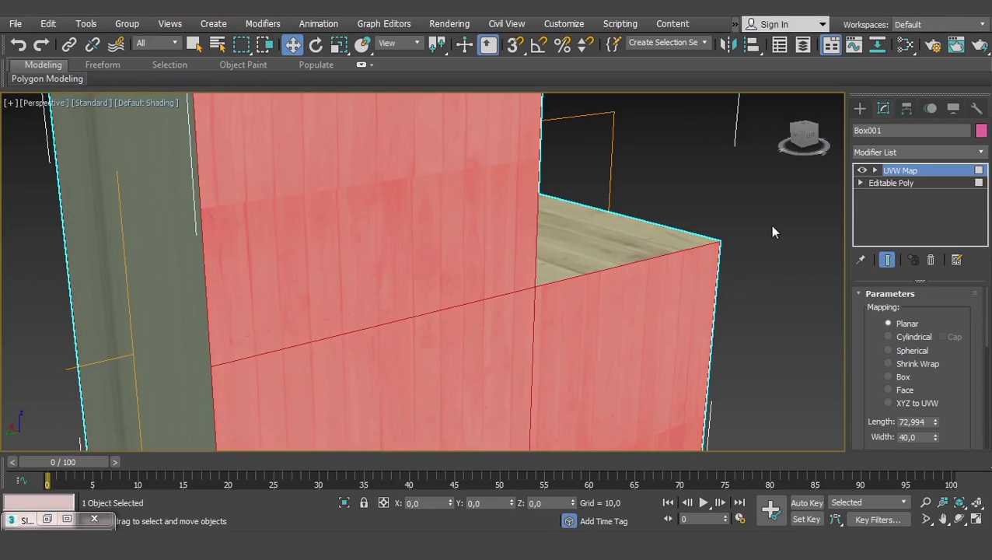
{"action": "scroll", "coordinate": [772, 234], "scroll_direction": "down", "scroll_amount": 5}
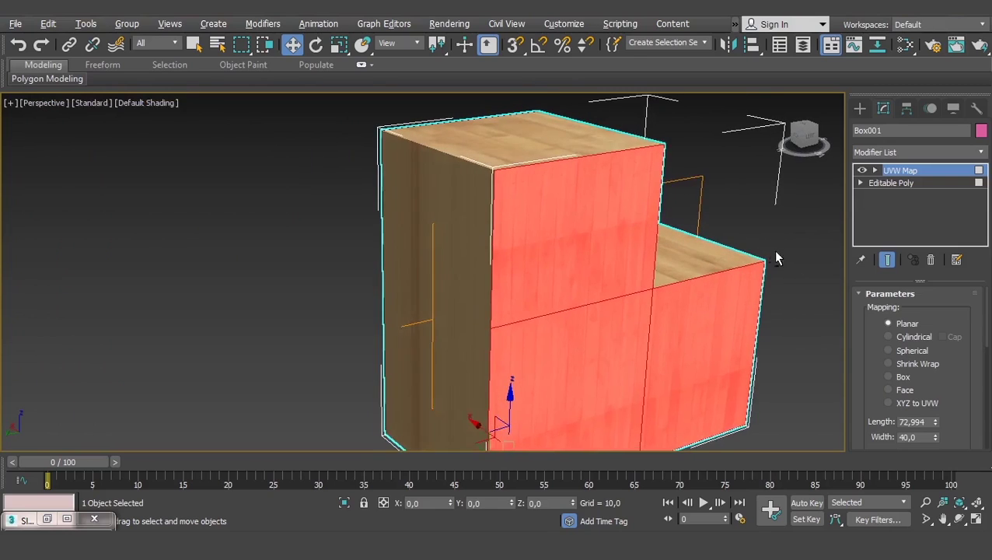
{"action": "scroll", "coordinate": [766, 232], "scroll_direction": "up", "scroll_amount": 5}
{"action": "mouse_move", "coordinate": [779, 277]}
{"action": "middle_mouse_down", "text": "alt"}
{"action": "mouse_move", "coordinate": [759, 288]}
{"action": "mouse_move", "coordinate": [776, 206]}
{"action": "mouse_move", "coordinate": [781, 218]}
{"action": "middle_mouse_up", "text": "alt"}
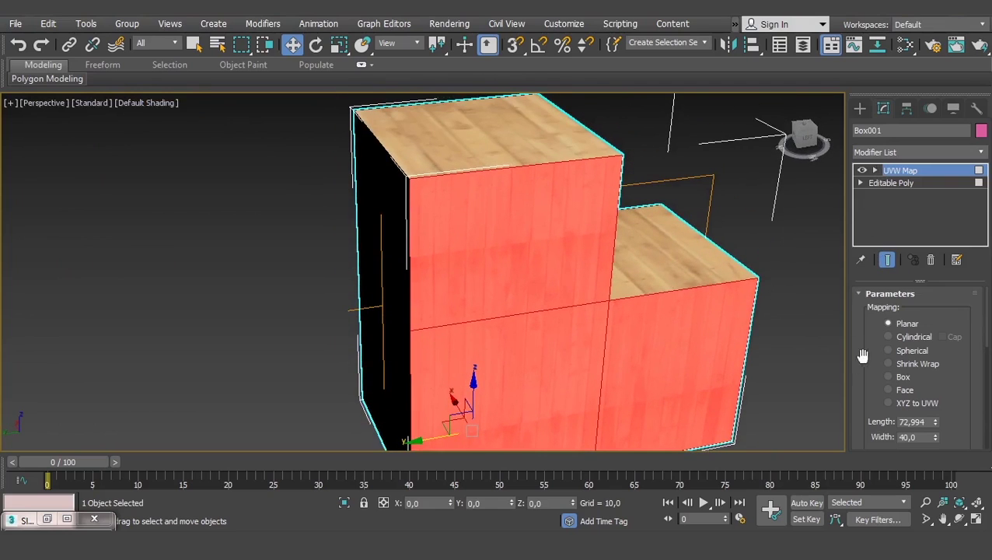
{"action": "scroll", "coordinate": [863, 334], "scroll_direction": "down", "scroll_amount": 2}
{"action": "scroll", "coordinate": [865, 310], "scroll_direction": "down", "scroll_amount": 3}
{"action": "scroll", "coordinate": [871, 433], "scroll_direction": "down", "scroll_amount": 1}
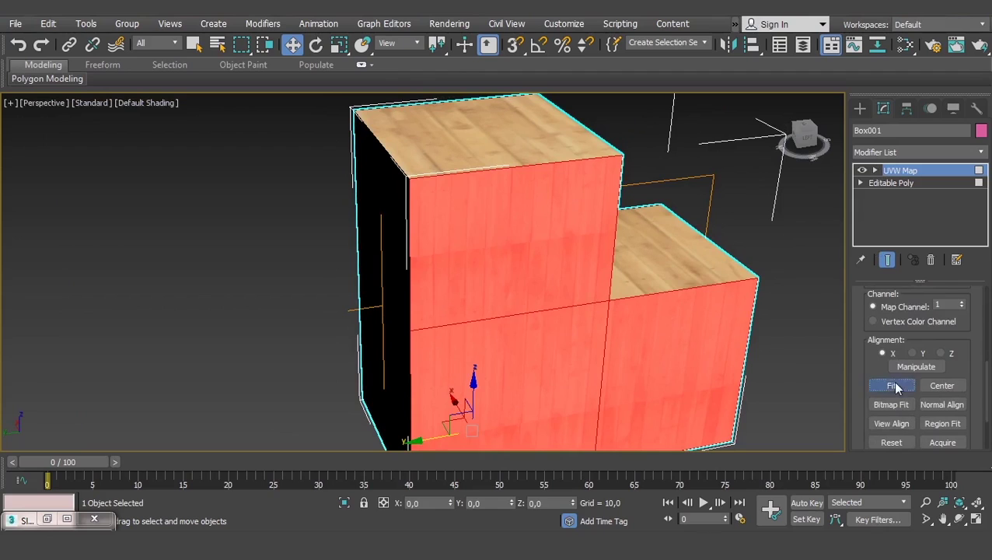
Fit the UVW Map gizmo to the box and stretch it sideways along Y.
{"action": "left_click", "coordinate": [894, 386]}
{"action": "scroll", "coordinate": [630, 225], "scroll_direction": "up", "scroll_amount": 2}
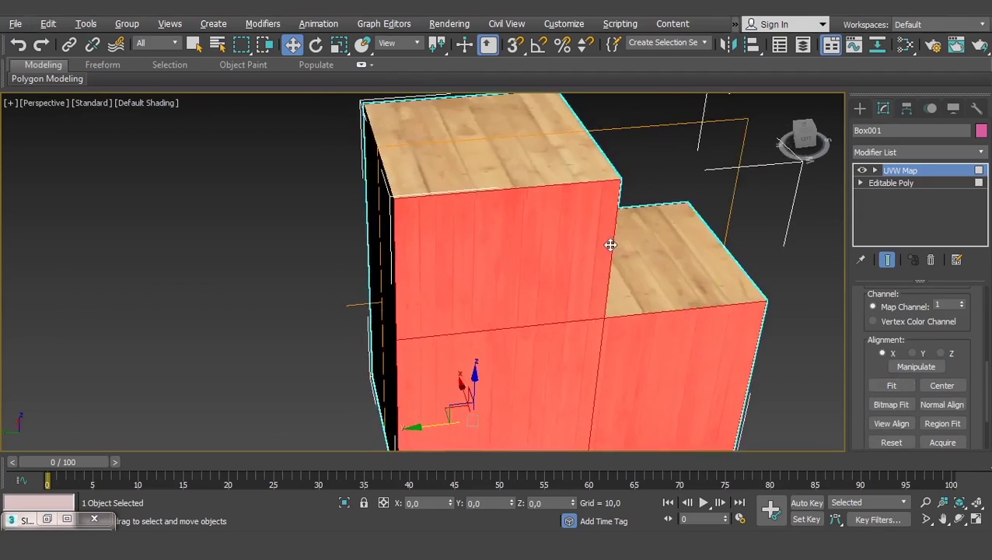
{"action": "scroll", "coordinate": [615, 202], "scroll_direction": "up", "scroll_amount": 1}
{"action": "scroll", "coordinate": [632, 218], "scroll_direction": "up", "scroll_amount": 1}
{"action": "key", "text": "r"}
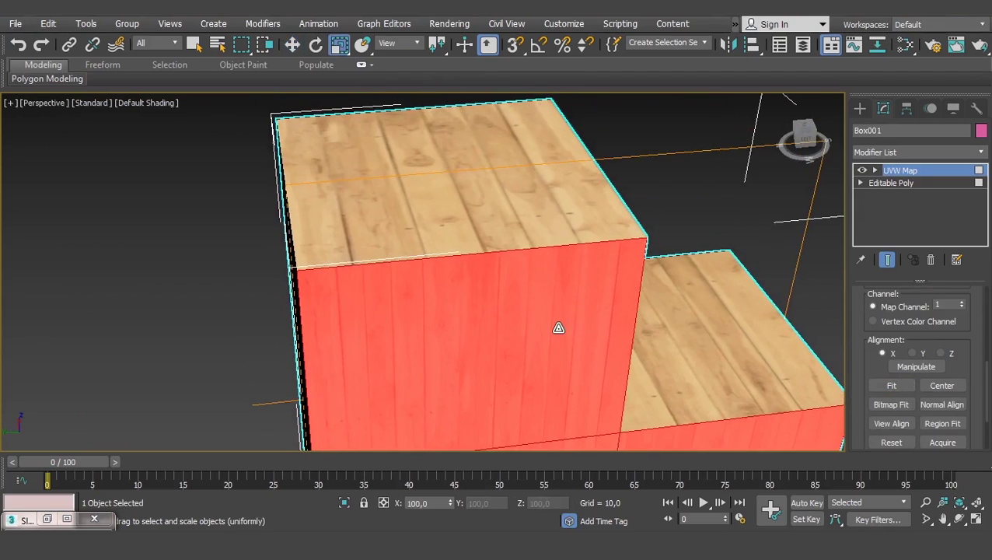
{"action": "middle_click_drag", "start_coordinate": [558, 327], "coordinate": [571, 332], "text": "alt"}
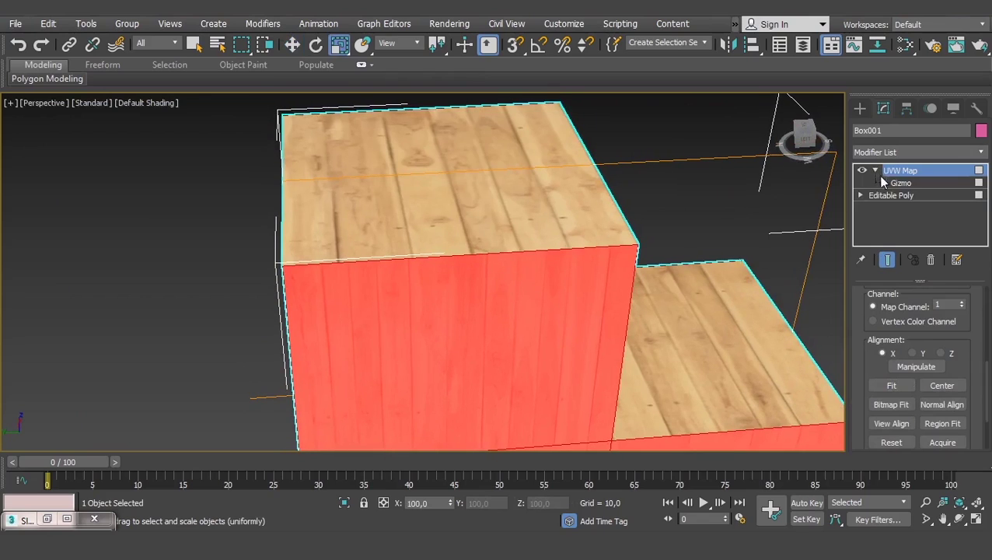
{"action": "left_click", "coordinate": [886, 183]}
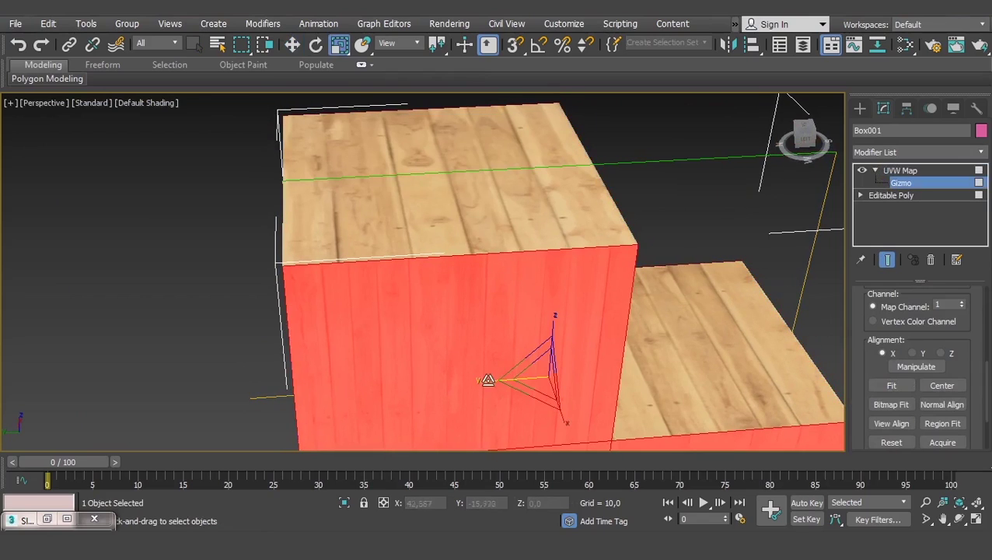
{"action": "mouse_move", "coordinate": [487, 381]}
{"action": "left_mouse_down"}
{"action": "mouse_move", "coordinate": [448, 373]}
{"action": "mouse_move", "coordinate": [544, 379]}
{"action": "left_mouse_up"}
Slide and slightly shrink the gizmo so the wood planks shift across the side faces.
{"action": "key", "text": "w"}
{"action": "middle_click_drag", "start_coordinate": [545, 379], "coordinate": [536, 356], "text": "alt"}
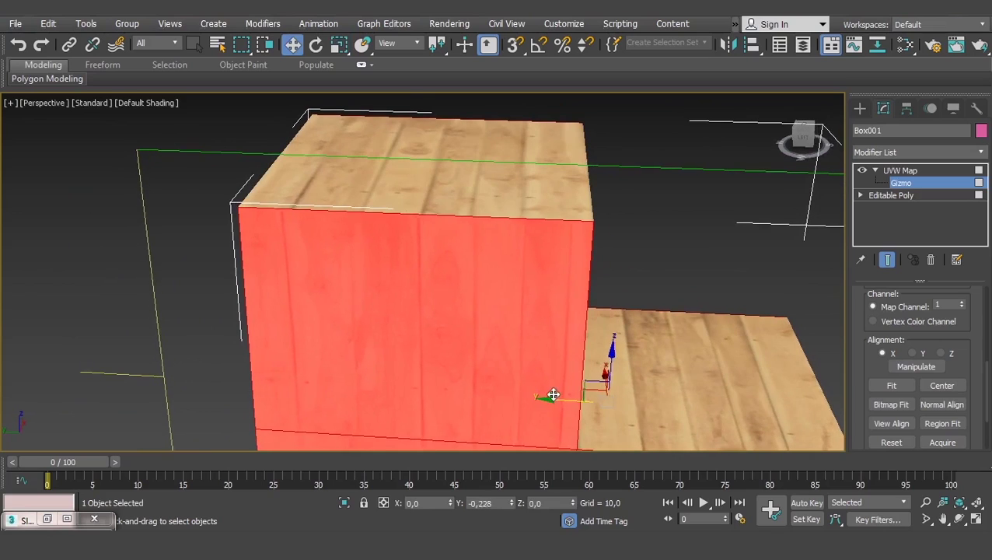
{"action": "left_click_drag", "start_coordinate": [553, 395], "coordinate": [510, 380]}
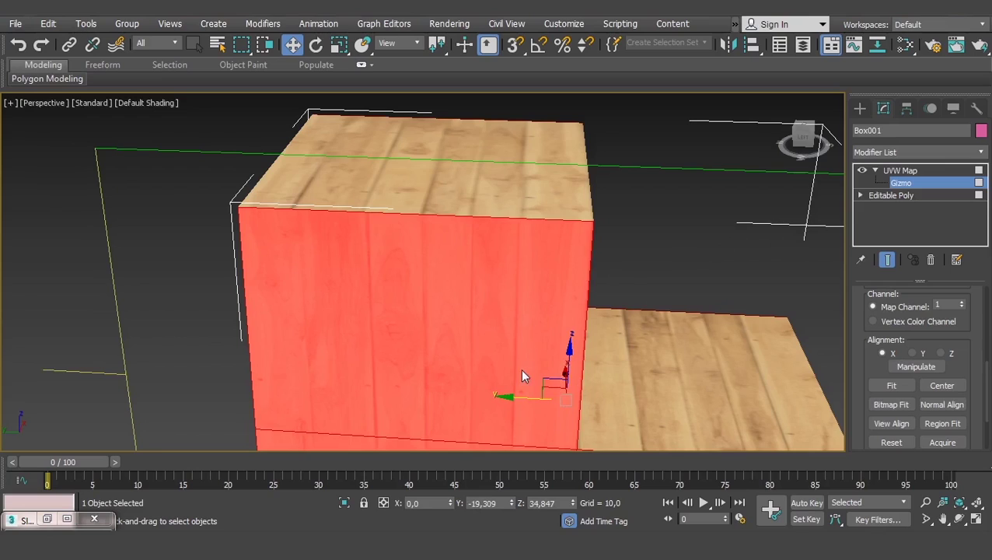
{"action": "key", "text": "r"}
{"action": "left_click_drag", "start_coordinate": [635, 405], "coordinate": [634, 398]}
{"action": "key", "text": "w"}
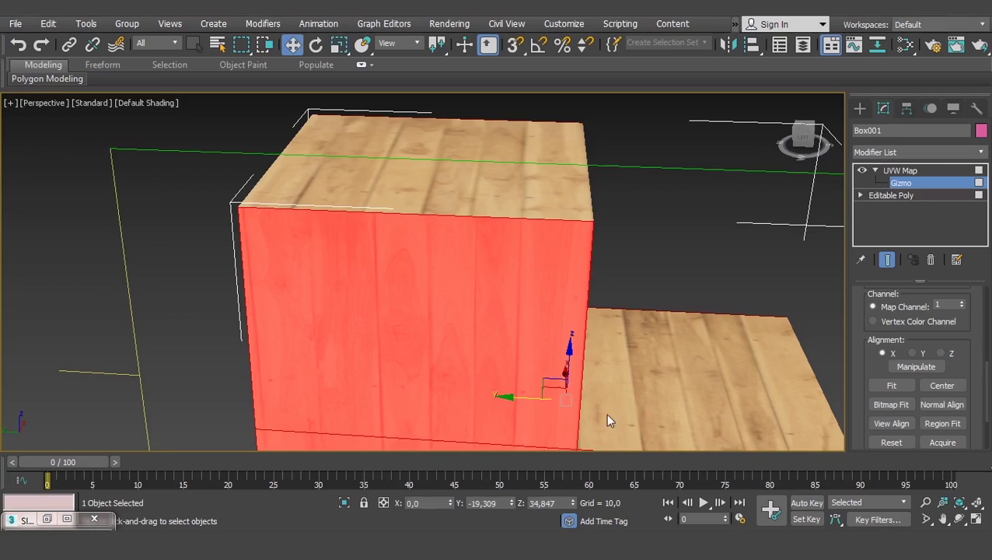
{"action": "mouse_move", "coordinate": [512, 399]}
{"action": "left_mouse_down"}
{"action": "mouse_move", "coordinate": [365, 384]}
{"action": "mouse_move", "coordinate": [472, 387]}
{"action": "mouse_move", "coordinate": [457, 383]}
{"action": "left_mouse_up"}
{"action": "key", "text": "ctrl+z"}
{"action": "scroll", "coordinate": [457, 383], "scroll_direction": "down", "scroll_amount": 3}
{"action": "mouse_move", "coordinate": [488, 332]}
{"action": "middle_mouse_down", "text": "alt"}
{"action": "mouse_move", "coordinate": [533, 355]}
{"action": "mouse_move", "coordinate": [476, 303]}
{"action": "mouse_move", "coordinate": [586, 333]}
{"action": "mouse_move", "coordinate": [498, 326]}
{"action": "mouse_move", "coordinate": [531, 341]}
{"action": "mouse_move", "coordinate": [611, 266]}
{"action": "mouse_move", "coordinate": [632, 302]}
{"action": "mouse_move", "coordinate": [667, 301]}
{"action": "mouse_move", "coordinate": [564, 293]}
{"action": "mouse_move", "coordinate": [591, 289]}
{"action": "middle_mouse_up", "text": "alt"}
Collapse Box001's whole modifier stack into the Editable Poly.
{"action": "right_click", "coordinate": [902, 172]}
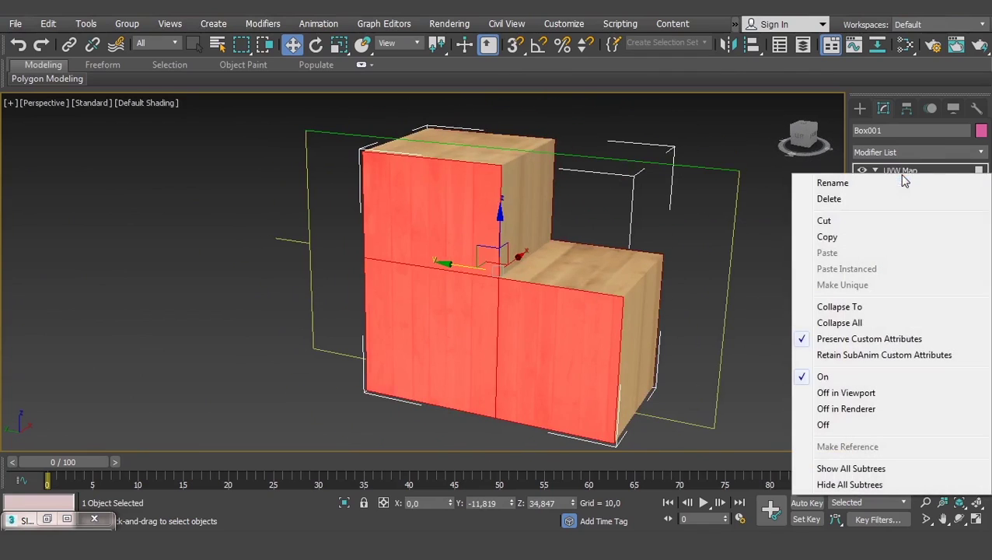
{"action": "left_click", "coordinate": [841, 322]}
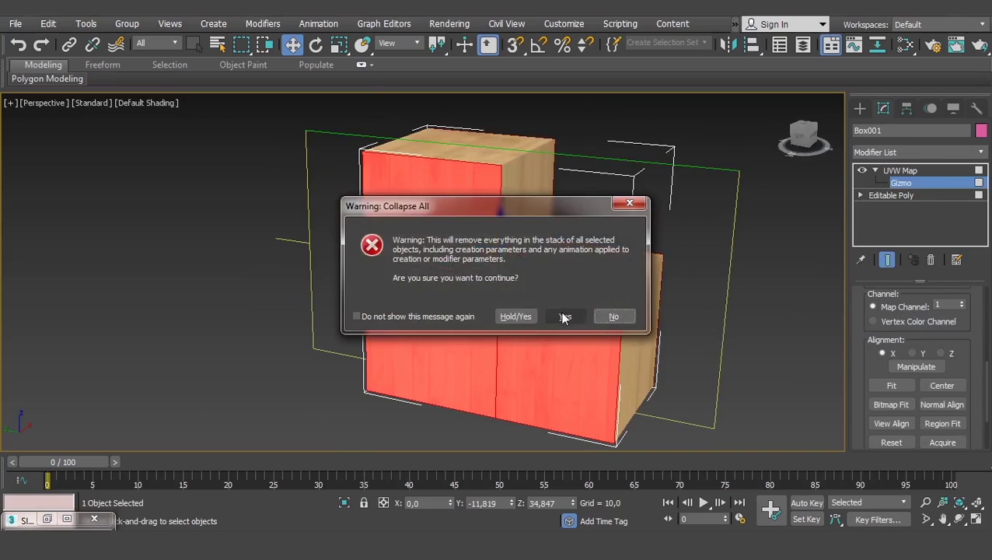
{"action": "left_click", "coordinate": [564, 314]}
{"action": "mouse_move", "coordinate": [534, 217]}
{"action": "middle_mouse_down", "text": "alt"}
{"action": "mouse_move", "coordinate": [486, 255]}
{"action": "mouse_move", "coordinate": [804, 292]}
{"action": "middle_mouse_up", "text": "alt"}
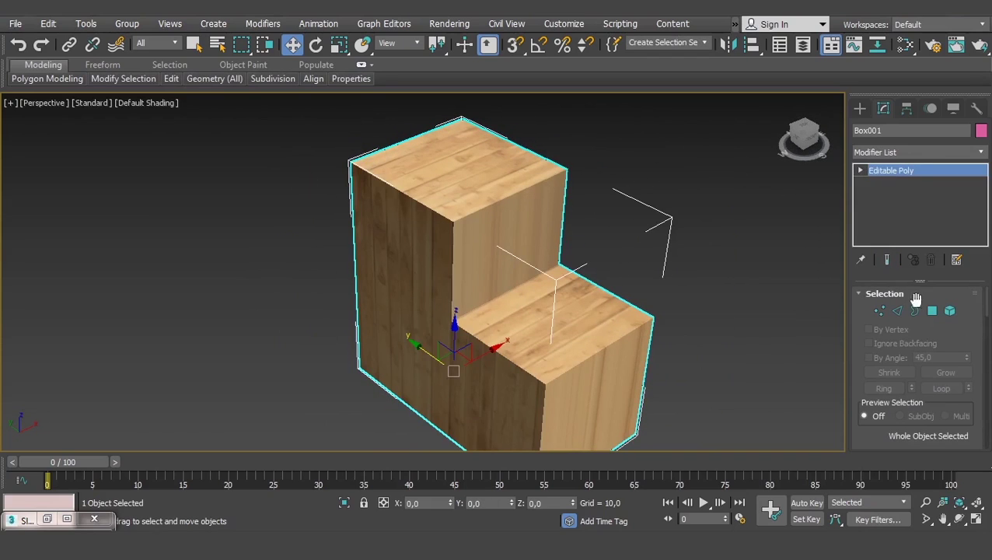
In Polygon mode, select the box's four front faces.
{"action": "left_click", "coordinate": [932, 310]}
{"action": "left_click", "coordinate": [505, 222]}
{"action": "left_click", "coordinate": [593, 388], "text": "ctrl"}
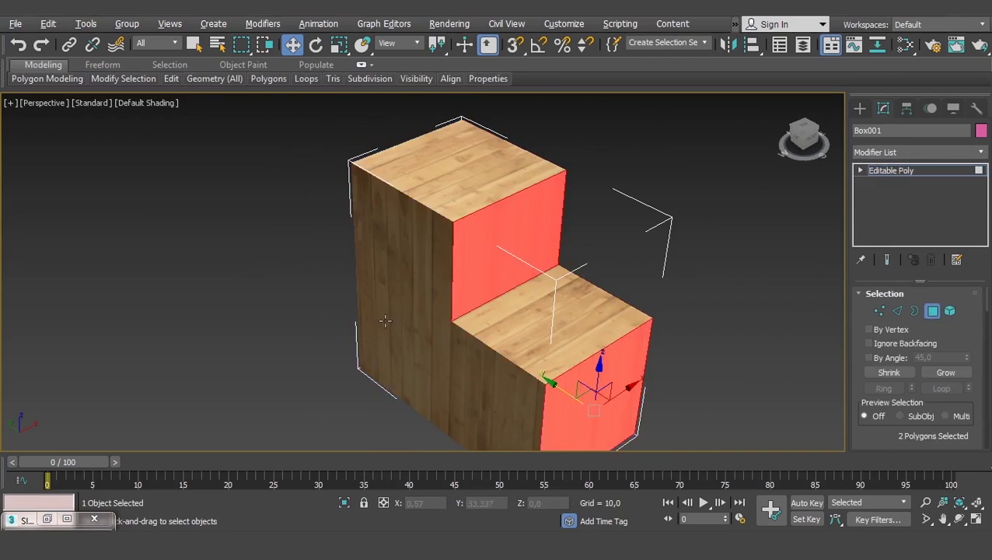
{"action": "middle_click_drag", "start_coordinate": [384, 321], "coordinate": [558, 284], "text": "alt"}
{"action": "left_click", "coordinate": [410, 212], "text": "ctrl"}
{"action": "left_click", "coordinate": [423, 325], "text": "ctrl"}
{"action": "mouse_move", "coordinate": [423, 325]}
{"action": "middle_mouse_down", "text": "alt"}
{"action": "mouse_move", "coordinate": [502, 364]}
{"action": "mouse_move", "coordinate": [505, 295]}
{"action": "mouse_move", "coordinate": [587, 294]}
{"action": "middle_mouse_up", "text": "alt"}
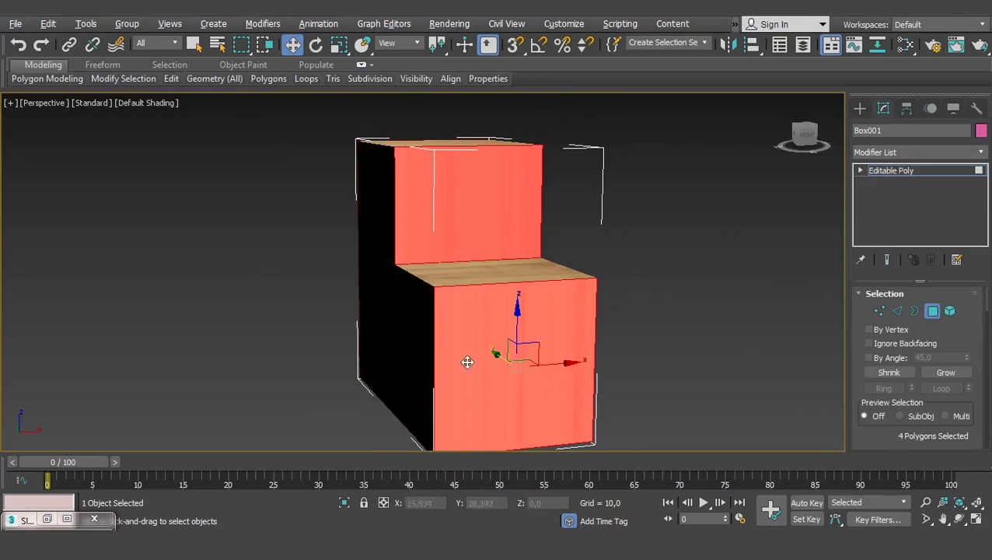
{"action": "middle_click_drag", "start_coordinate": [467, 362], "coordinate": [645, 355], "text": "alt"}
Add a UVW Map modifier (via 'uv') to the selected faces.
{"action": "left_click", "coordinate": [937, 147]}
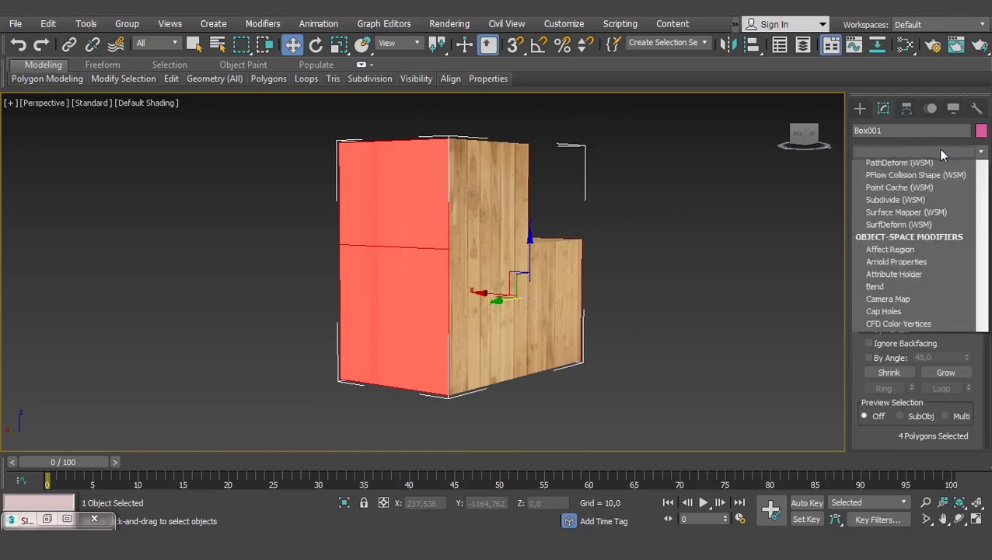
{"action": "type", "text": "uv"}
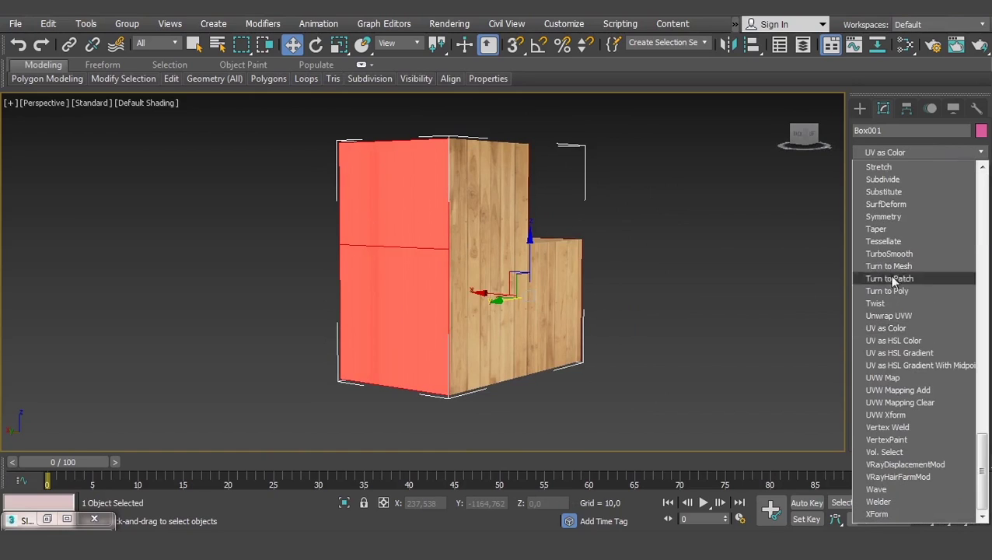
{"action": "left_click", "coordinate": [887, 378]}
{"action": "mouse_move", "coordinate": [809, 361]}
{"action": "middle_mouse_down", "text": "alt"}
{"action": "mouse_move", "coordinate": [611, 254]}
{"action": "mouse_move", "coordinate": [439, 211]}
{"action": "middle_mouse_up", "text": "alt"}
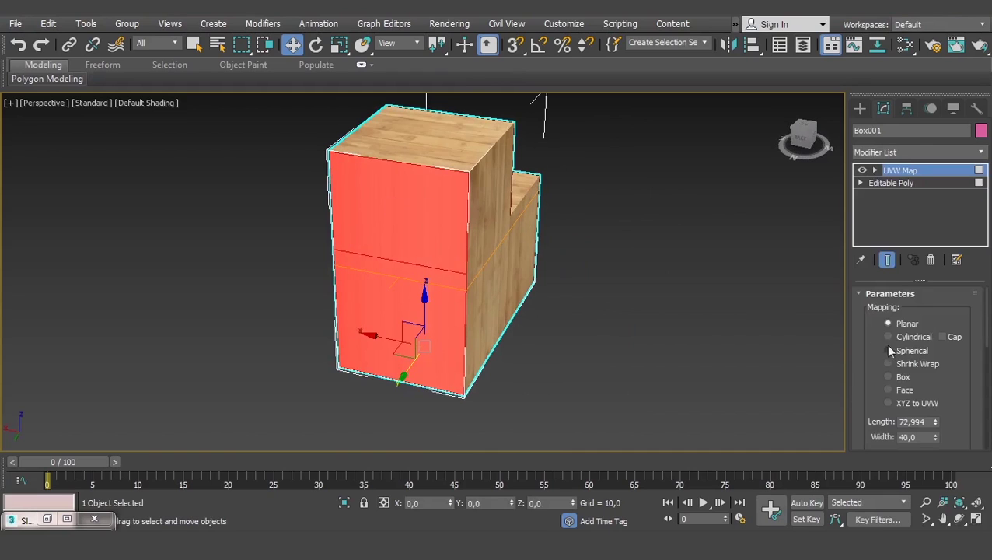
Align the new UVW Map projection to the Y axis.
{"action": "scroll", "coordinate": [920, 384], "scroll_direction": "down", "scroll_amount": 3}
{"action": "scroll", "coordinate": [920, 383], "scroll_direction": "down", "scroll_amount": 3}
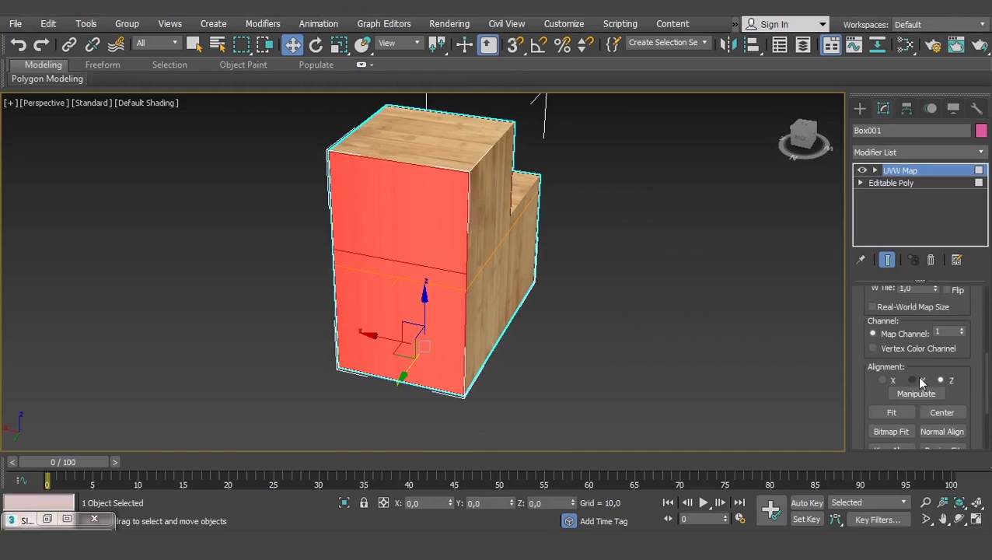
{"action": "left_click", "coordinate": [913, 380]}
{"action": "scroll", "coordinate": [467, 275], "scroll_direction": "up", "scroll_amount": 3}
{"action": "middle_click_drag", "start_coordinate": [491, 277], "coordinate": [518, 239], "text": "alt"}
{"action": "scroll", "coordinate": [476, 221], "scroll_direction": "up", "scroll_amount": 2}
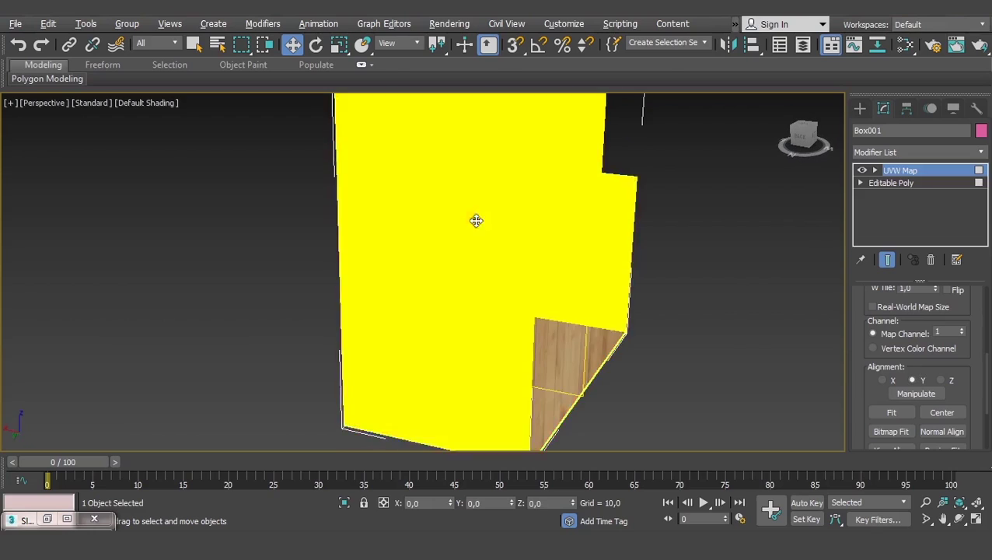
{"action": "scroll", "coordinate": [476, 221], "scroll_direction": "down", "scroll_amount": 3}
Rotate the mapping gizmo exactly -90 degrees with angle snap on.
{"action": "key", "text": "e"}
{"action": "scroll", "coordinate": [491, 287], "scroll_direction": "up", "scroll_amount": 3}
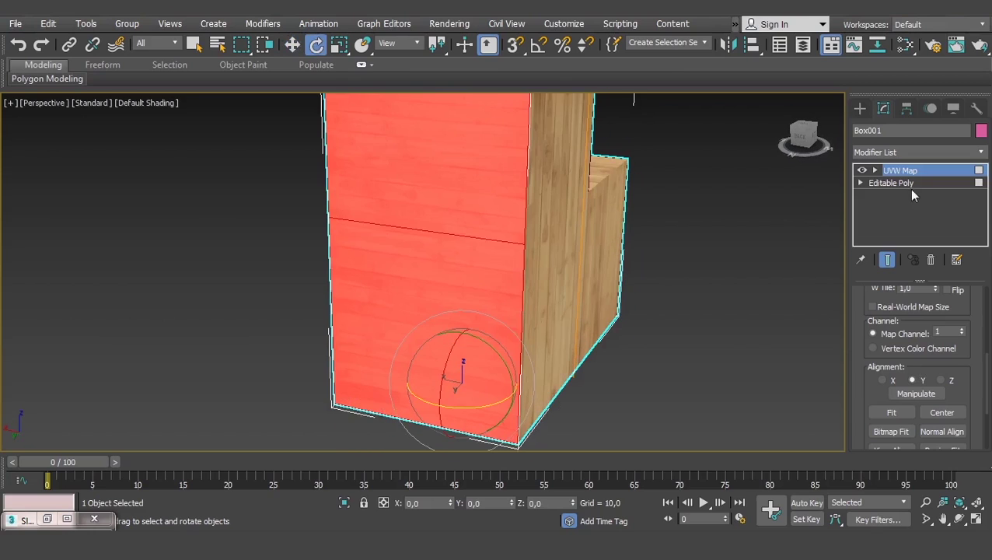
{"action": "left_click", "coordinate": [900, 184]}
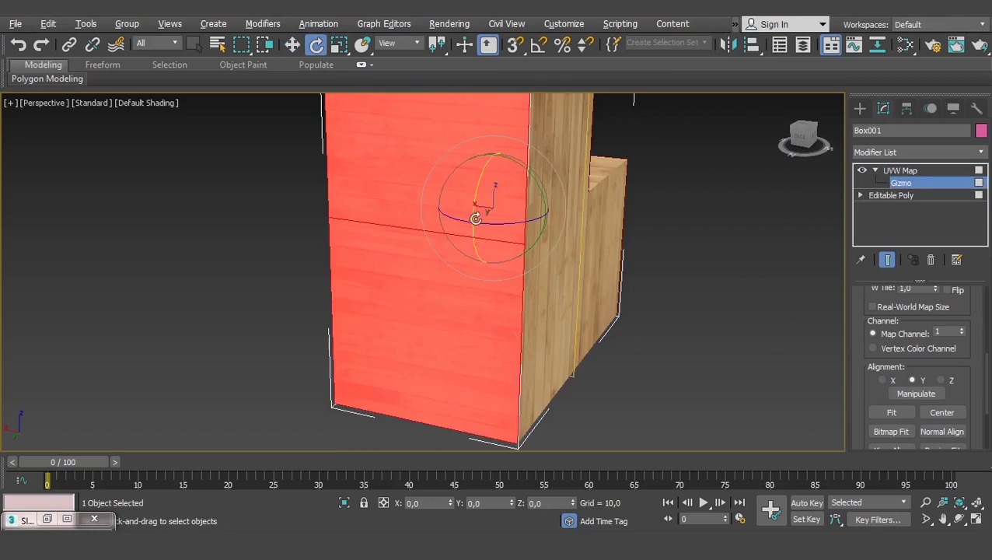
{"action": "middle_click_drag", "start_coordinate": [482, 233], "coordinate": [515, 214], "text": "alt"}
{"action": "left_click_drag", "start_coordinate": [505, 200], "coordinate": [571, 319]}
{"action": "key", "text": "ctrl+z"}
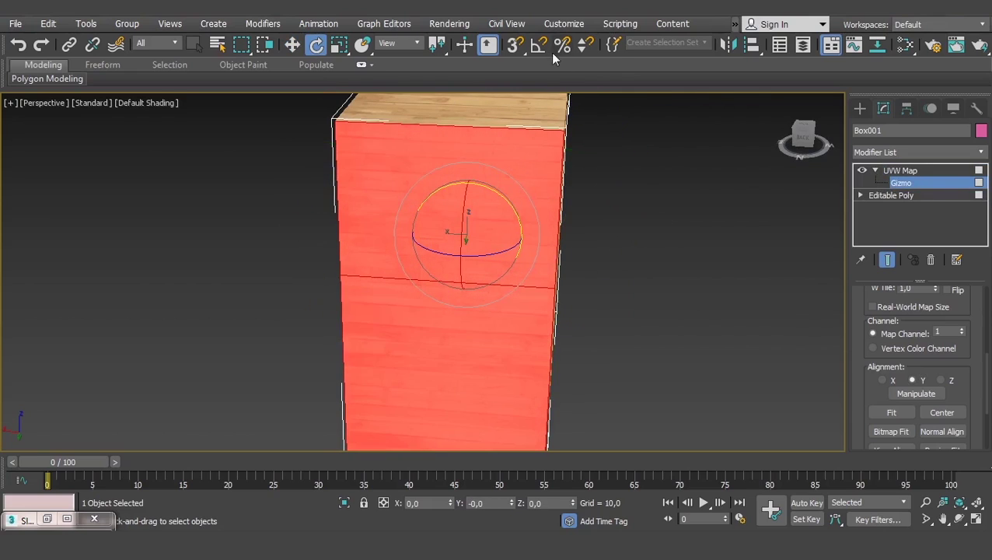
{"action": "left_click", "coordinate": [539, 45]}
{"action": "left_click_drag", "start_coordinate": [492, 190], "coordinate": [541, 239]}
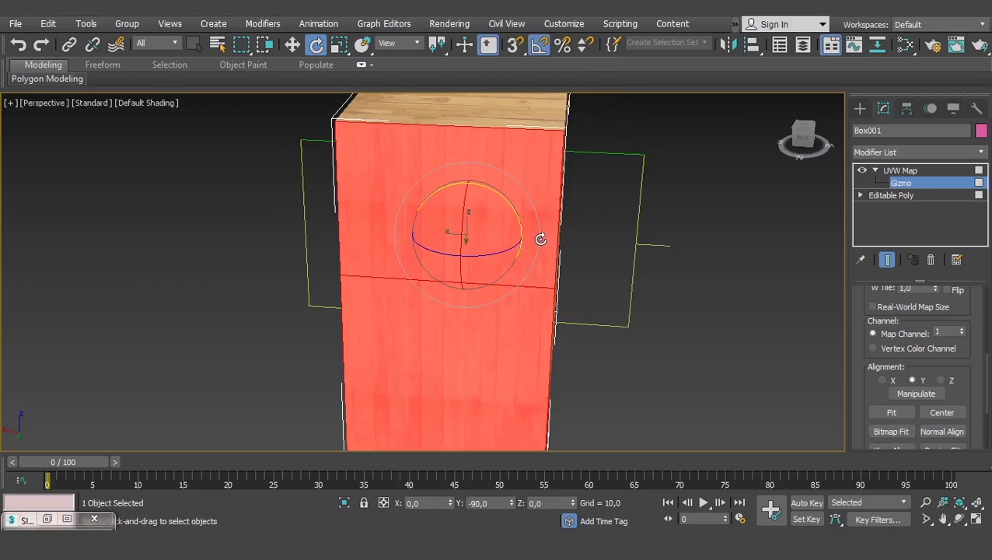
Fit the gizmo to the faces and scale it up to 134%.
{"action": "mouse_move", "coordinate": [541, 239]}
{"action": "middle_mouse_down", "text": "alt"}
{"action": "mouse_move", "coordinate": [531, 207]}
{"action": "mouse_move", "coordinate": [483, 210]}
{"action": "mouse_move", "coordinate": [492, 248]}
{"action": "mouse_move", "coordinate": [573, 226]}
{"action": "middle_mouse_up", "text": "alt"}
{"action": "middle_click_drag", "start_coordinate": [564, 262], "coordinate": [544, 254], "text": "alt"}
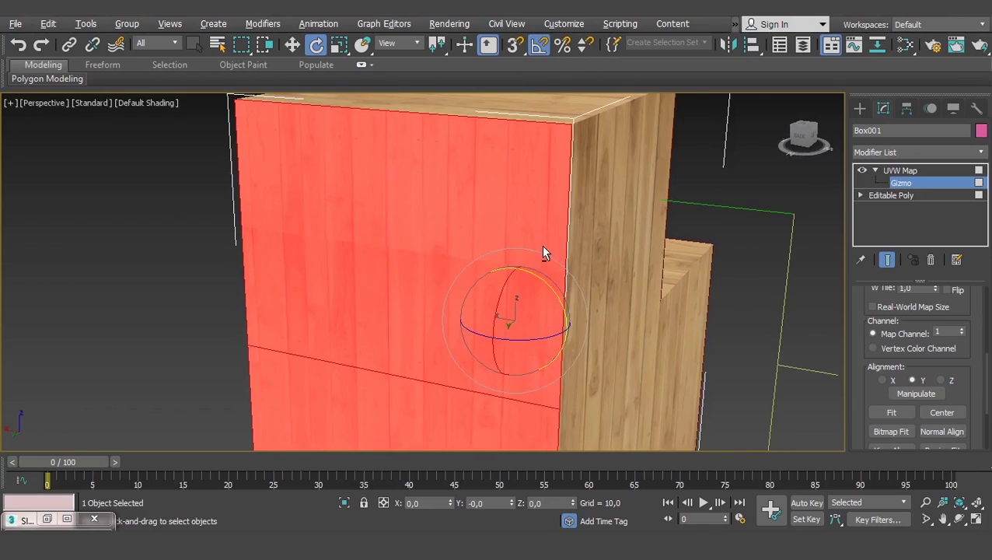
{"action": "scroll", "coordinate": [761, 250], "scroll_direction": "down", "scroll_amount": 4}
{"action": "scroll", "coordinate": [702, 294], "scroll_direction": "down", "scroll_amount": 1}
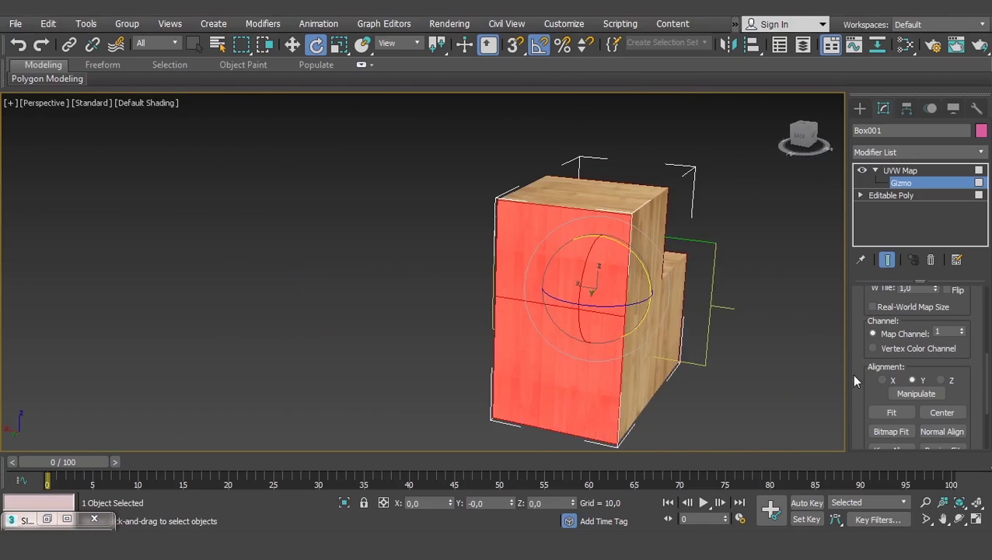
{"action": "left_click", "coordinate": [884, 417]}
{"action": "key", "text": "r"}
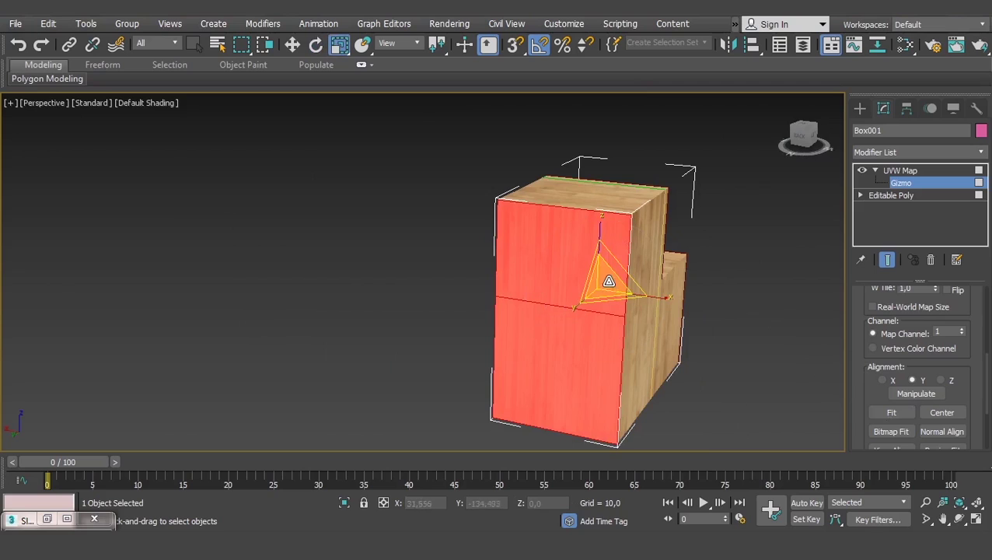
{"action": "left_click_drag", "start_coordinate": [603, 284], "coordinate": [645, 253]}
Stretch the gizmo wider along X and nudge it slightly along X.
{"action": "scroll", "coordinate": [647, 290], "scroll_direction": "up", "scroll_amount": 2}
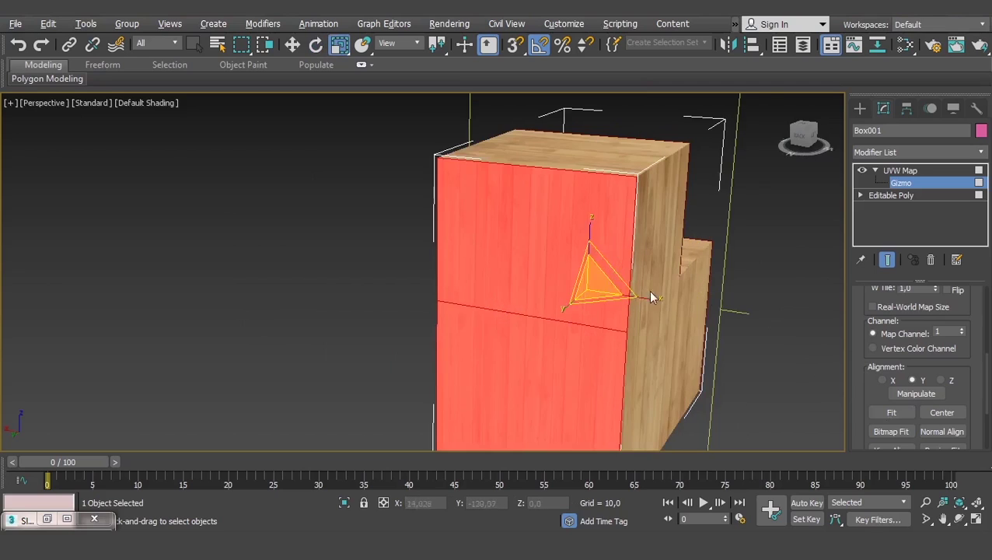
{"action": "scroll", "coordinate": [660, 306], "scroll_direction": "up", "scroll_amount": 2}
{"action": "scroll", "coordinate": [653, 311], "scroll_direction": "up", "scroll_amount": 3}
{"action": "left_click_drag", "start_coordinate": [660, 318], "coordinate": [707, 329]}
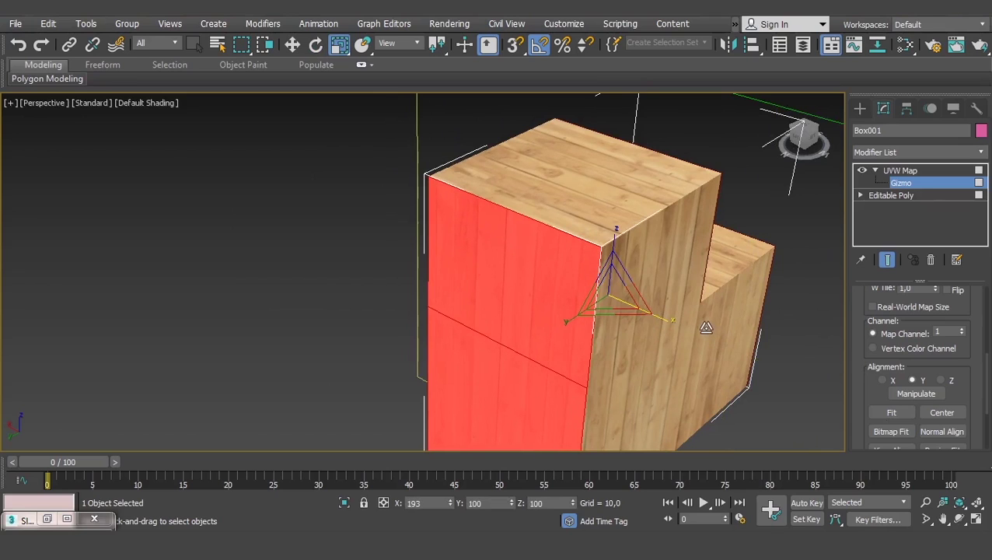
{"action": "middle_click_drag", "start_coordinate": [706, 327], "coordinate": [640, 294], "text": "alt"}
{"action": "key", "text": "w"}
{"action": "left_click_drag", "start_coordinate": [504, 270], "coordinate": [527, 266]}
Collapse all modifiers into the mesh, confirm, and deselect the box.
{"action": "scroll", "coordinate": [427, 280], "scroll_direction": "down", "scroll_amount": 2}
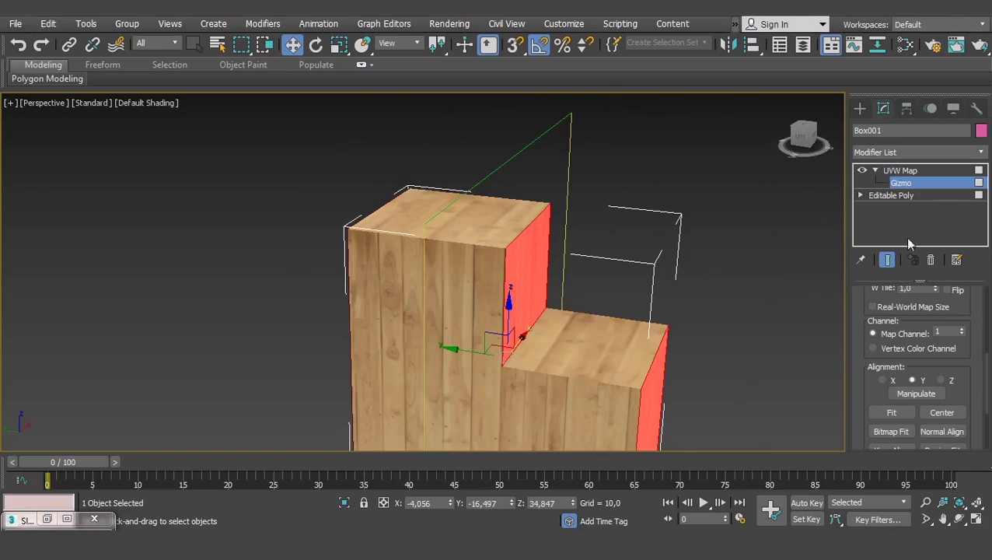
{"action": "right_click", "coordinate": [908, 181]}
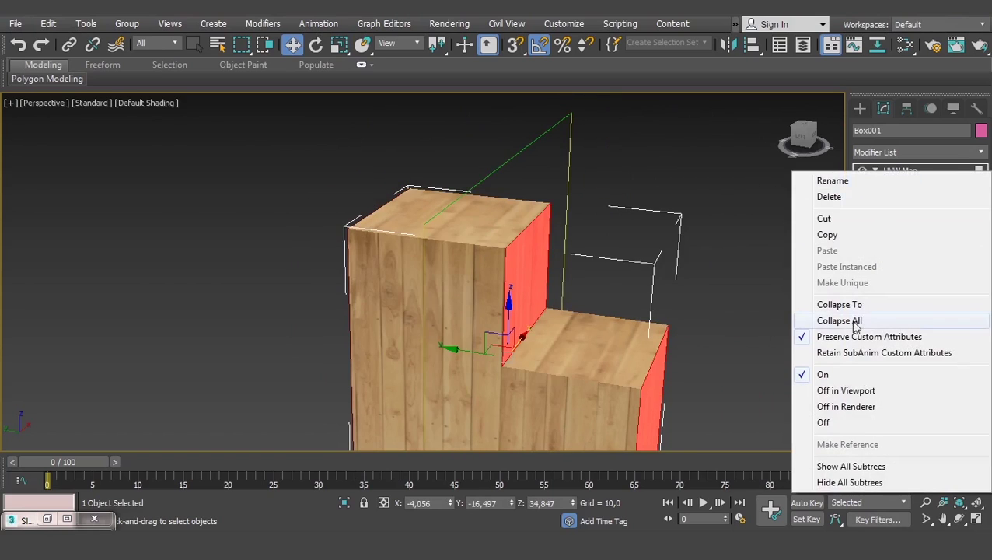
{"action": "left_click", "coordinate": [826, 321]}
{"action": "left_click", "coordinate": [563, 315]}
{"action": "left_click", "coordinate": [767, 292]}
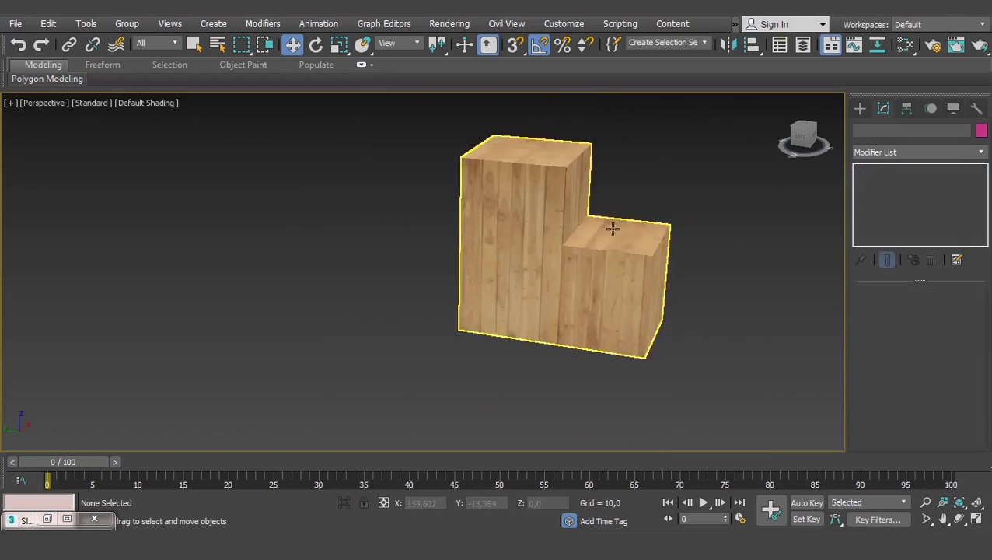
{"action": "scroll", "coordinate": [535, 275], "scroll_direction": "up", "scroll_amount": 2}
{"action": "left_click", "coordinate": [539, 257]}
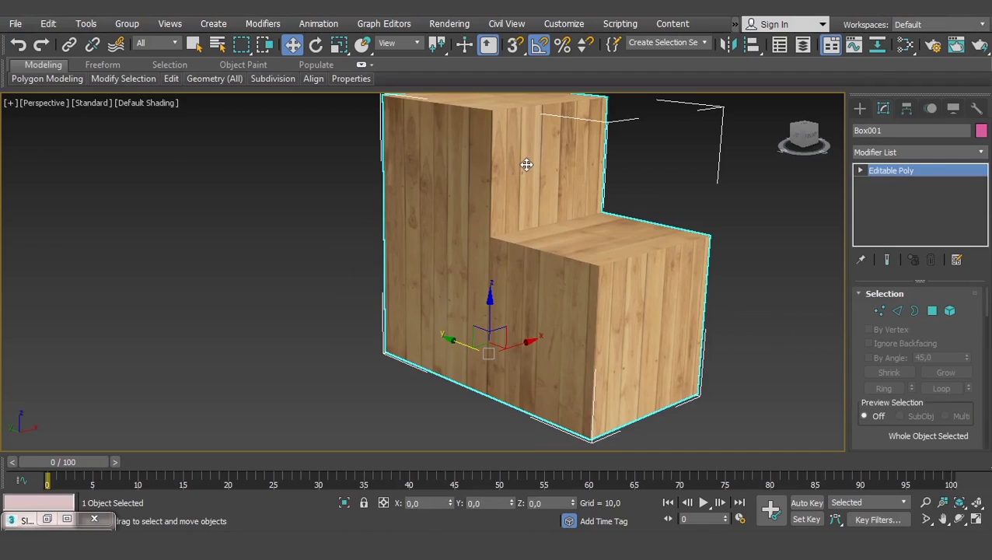
{"action": "scroll", "coordinate": [591, 204], "scroll_direction": "down", "scroll_amount": 3}
{"action": "scroll", "coordinate": [587, 210], "scroll_direction": "down", "scroll_amount": 2}
{"action": "mouse_move", "coordinate": [587, 210]}
{"action": "middle_mouse_down", "text": "alt"}
{"action": "mouse_move", "coordinate": [685, 256]}
{"action": "mouse_move", "coordinate": [746, 256]}
{"action": "middle_mouse_up", "text": "alt"}
{"action": "scroll", "coordinate": [706, 272], "scroll_direction": "up", "scroll_amount": 3}
{"action": "left_click", "coordinate": [947, 150]}
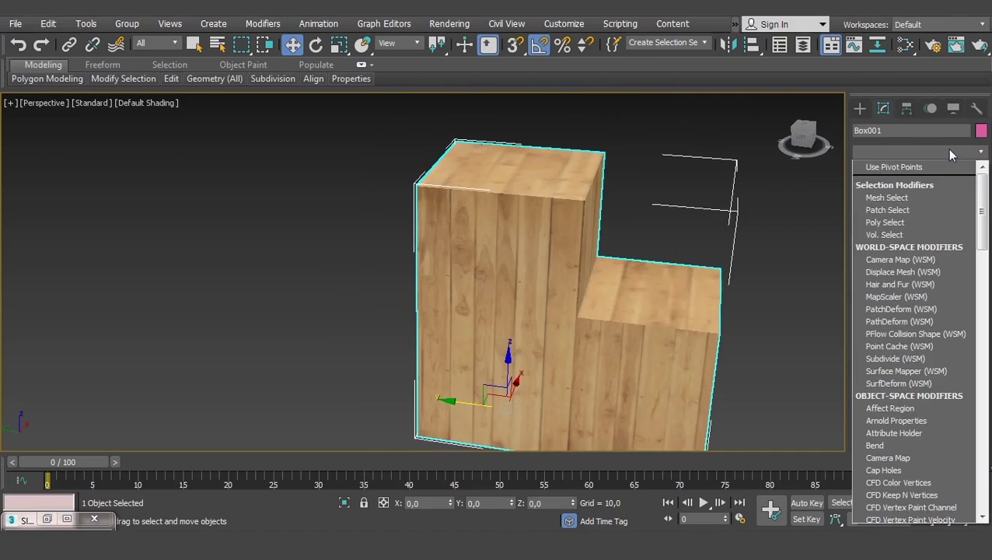
{"action": "type", "text": "uv"}
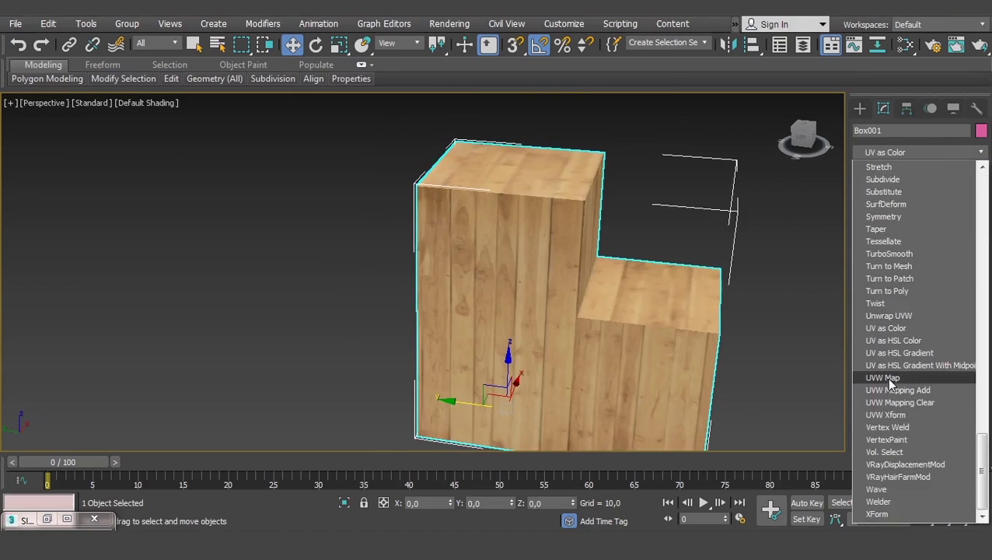
{"action": "left_click", "coordinate": [886, 377]}
{"action": "left_click", "coordinate": [898, 377]}
{"action": "middle_click_drag", "start_coordinate": [697, 308], "coordinate": [567, 319], "text": "alt"}
{"action": "key", "text": "r"}
{"action": "scroll", "coordinate": [479, 353], "scroll_direction": "up", "scroll_amount": 3}
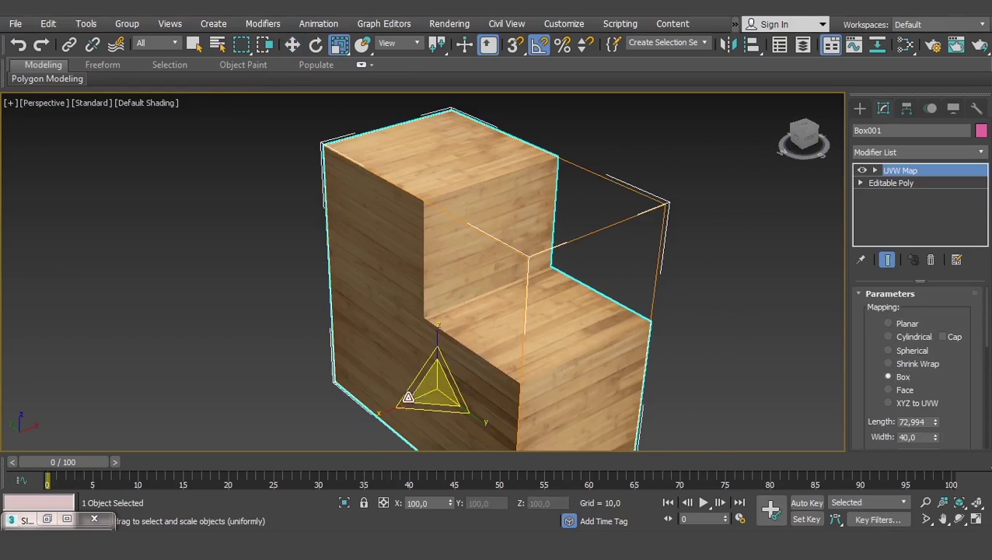
{"action": "left_click_drag", "start_coordinate": [407, 398], "coordinate": [361, 410]}
{"action": "right_click", "coordinate": [361, 410]}
{"action": "left_click", "coordinate": [877, 172]}
{"action": "left_click", "coordinate": [900, 182]}
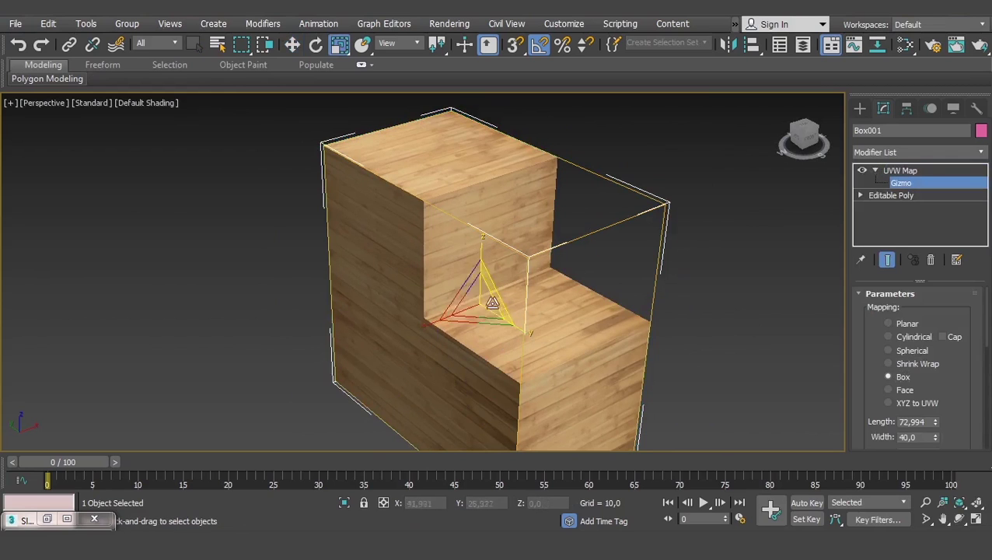
{"action": "mouse_move", "coordinate": [480, 310]}
{"action": "left_mouse_down"}
{"action": "mouse_move", "coordinate": [502, 281]}
{"action": "mouse_move", "coordinate": [411, 337]}
{"action": "left_mouse_up"}
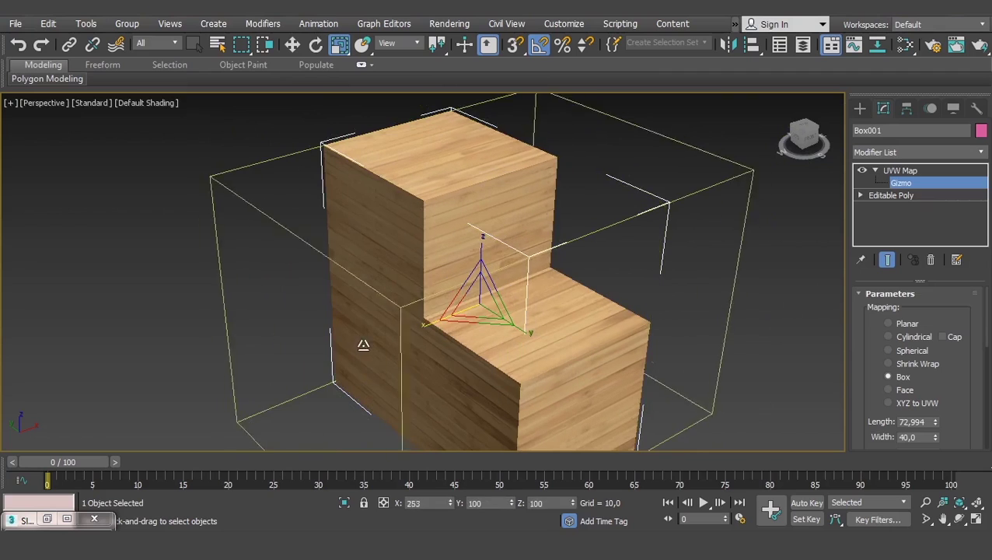
{"action": "middle_click_drag", "start_coordinate": [410, 337], "coordinate": [594, 259], "text": "alt"}
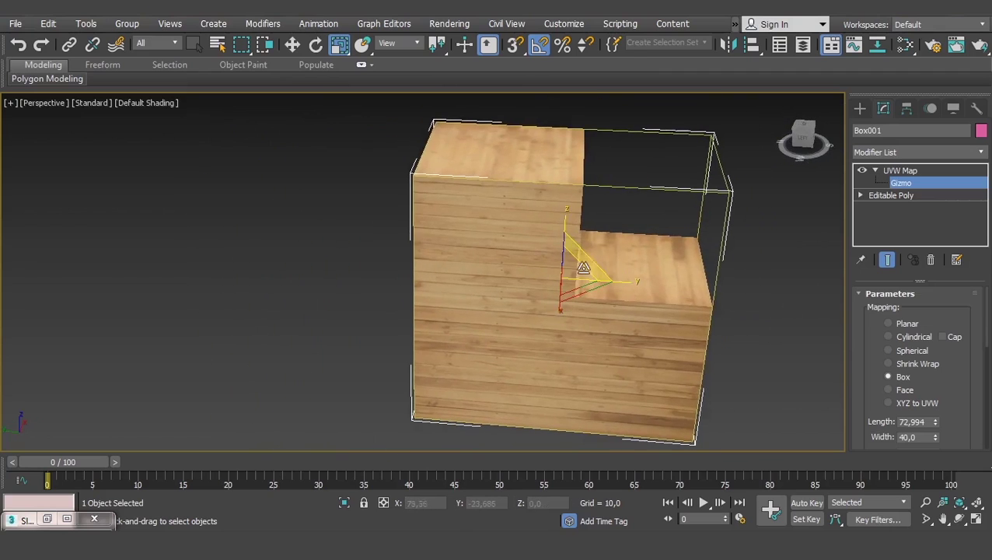
{"action": "left_click_drag", "start_coordinate": [594, 259], "coordinate": [632, 228]}
{"action": "middle_click_drag", "start_coordinate": [582, 245], "coordinate": [576, 335], "text": "alt"}
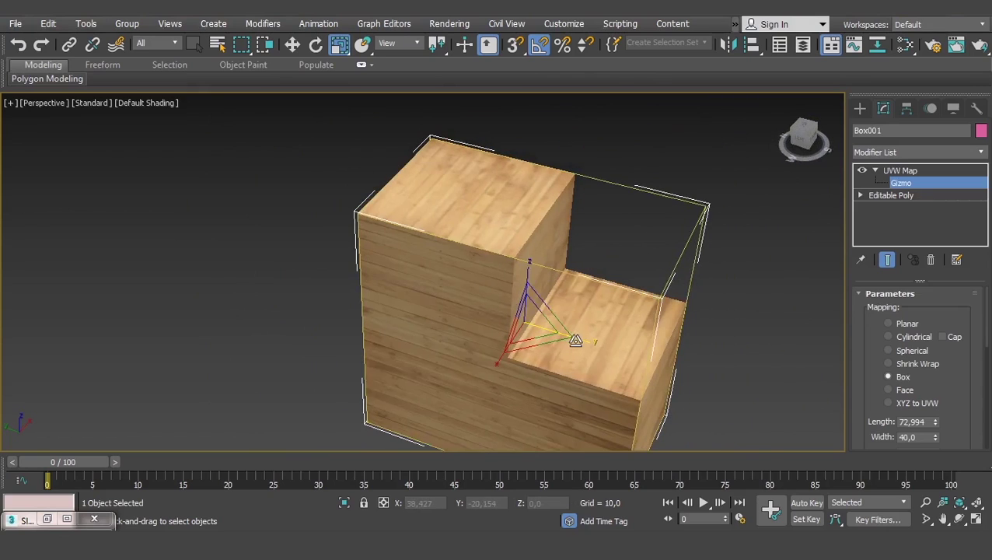
{"action": "mouse_move", "coordinate": [575, 335]}
{"action": "left_mouse_down"}
{"action": "mouse_move", "coordinate": [537, 331]}
{"action": "mouse_move", "coordinate": [499, 357]}
{"action": "mouse_move", "coordinate": [556, 337]}
{"action": "mouse_move", "coordinate": [501, 343]}
{"action": "mouse_move", "coordinate": [525, 341]}
{"action": "mouse_move", "coordinate": [515, 223]}
{"action": "left_mouse_up"}
{"action": "key", "text": "e"}
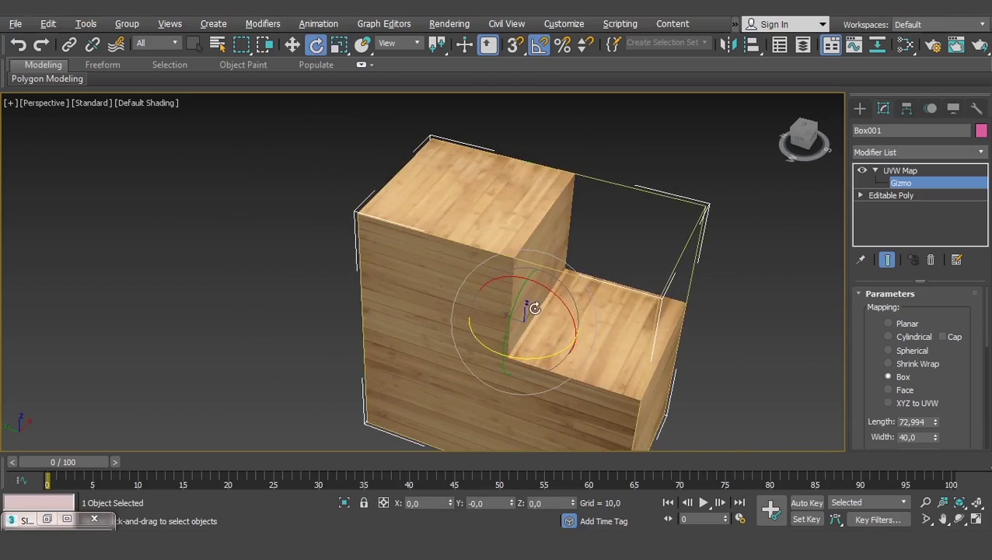
{"action": "middle_click_drag", "start_coordinate": [535, 309], "coordinate": [572, 184], "text": "alt"}
{"action": "middle_click_drag", "start_coordinate": [586, 228], "coordinate": [640, 274], "text": "alt"}
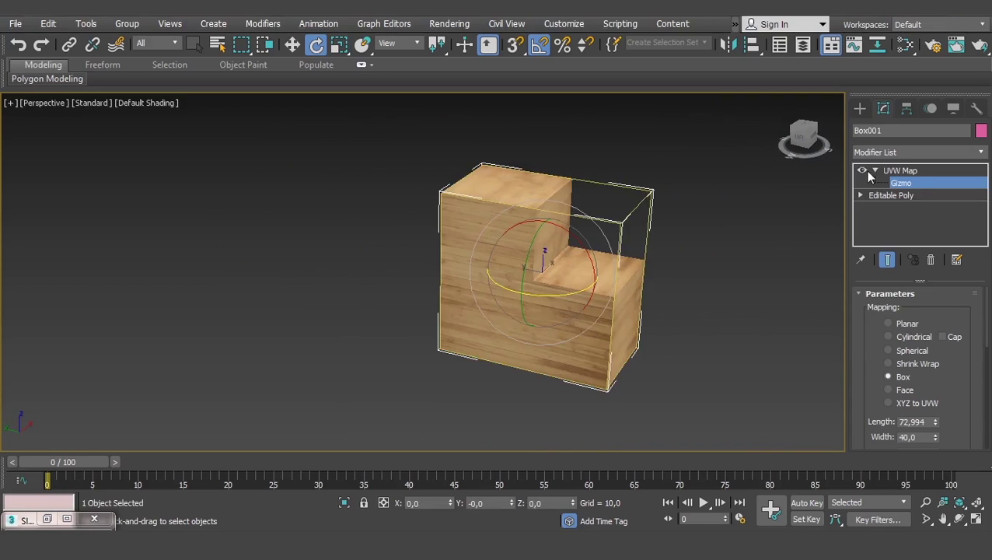
{"action": "left_click", "coordinate": [902, 171]}
{"action": "left_click", "coordinate": [931, 260]}
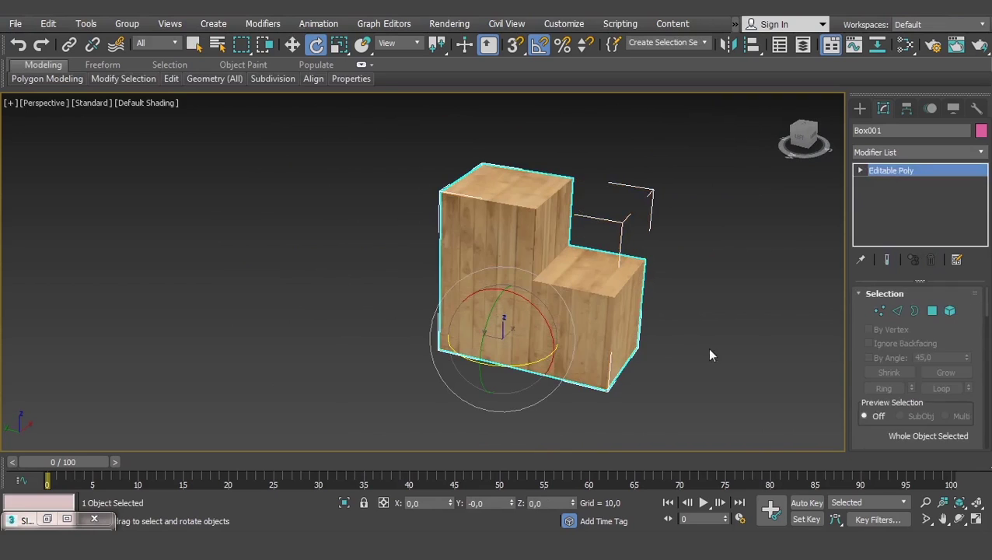
{"action": "left_click", "coordinate": [709, 356]}
{"action": "scroll", "coordinate": [513, 320], "scroll_direction": "up", "scroll_amount": 4}
{"action": "scroll", "coordinate": [511, 322], "scroll_direction": "up", "scroll_amount": 4}
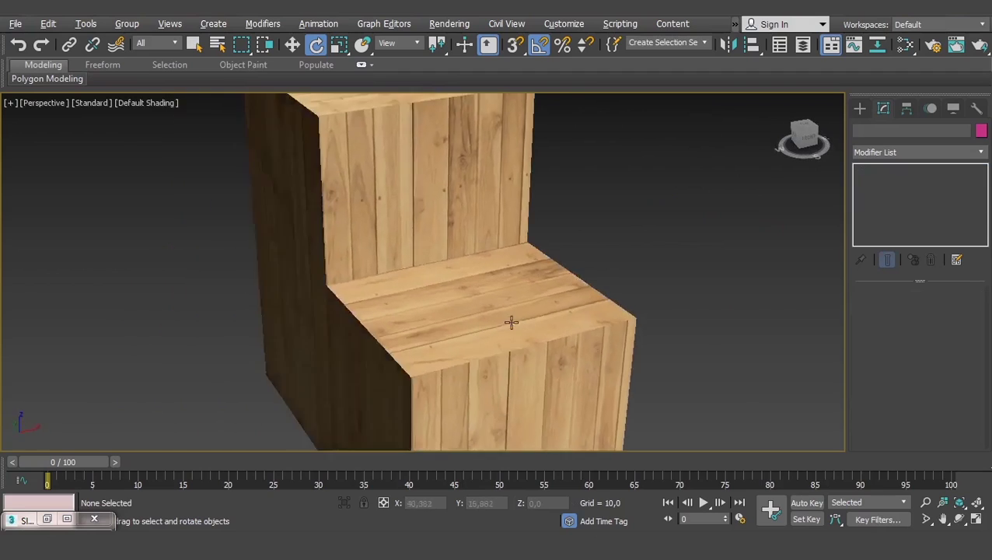
{"action": "scroll", "coordinate": [510, 322], "scroll_direction": "down", "scroll_amount": 8}
{"action": "middle_click_drag", "start_coordinate": [560, 340], "coordinate": [629, 221], "text": "alt"}
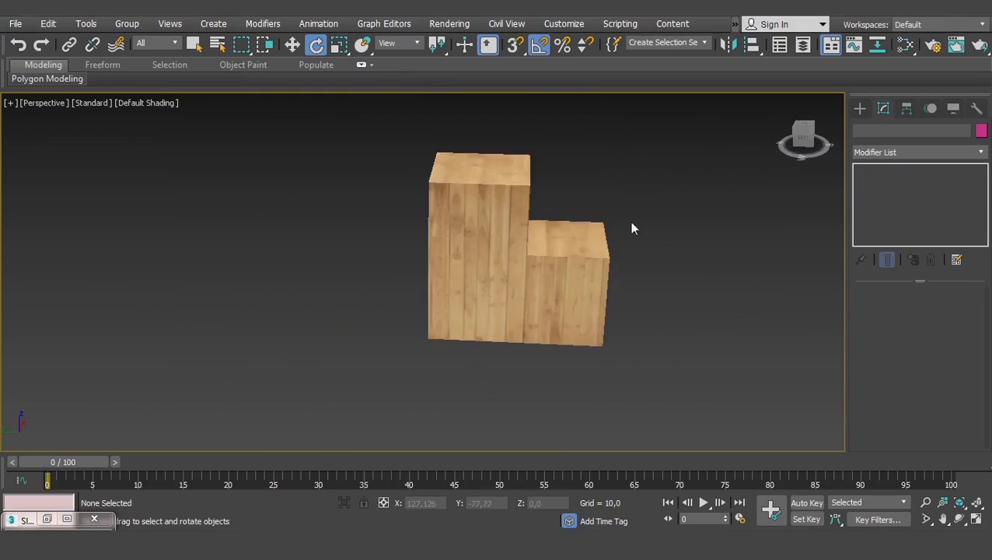
{"action": "left_click", "coordinate": [529, 288]}
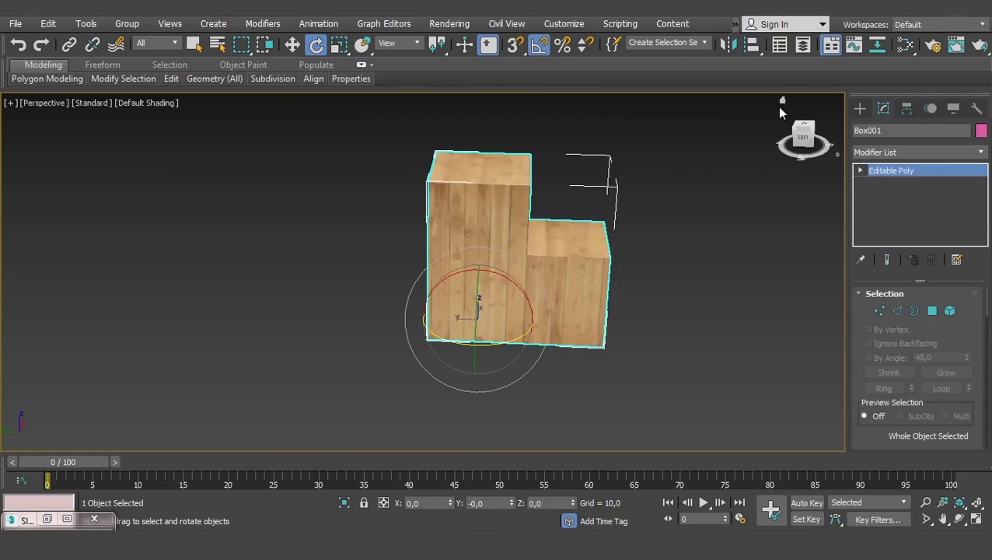
In the Slate Material Editor, add a Standard material with a blue Diffuse colour.
{"action": "left_click", "coordinate": [906, 44]}
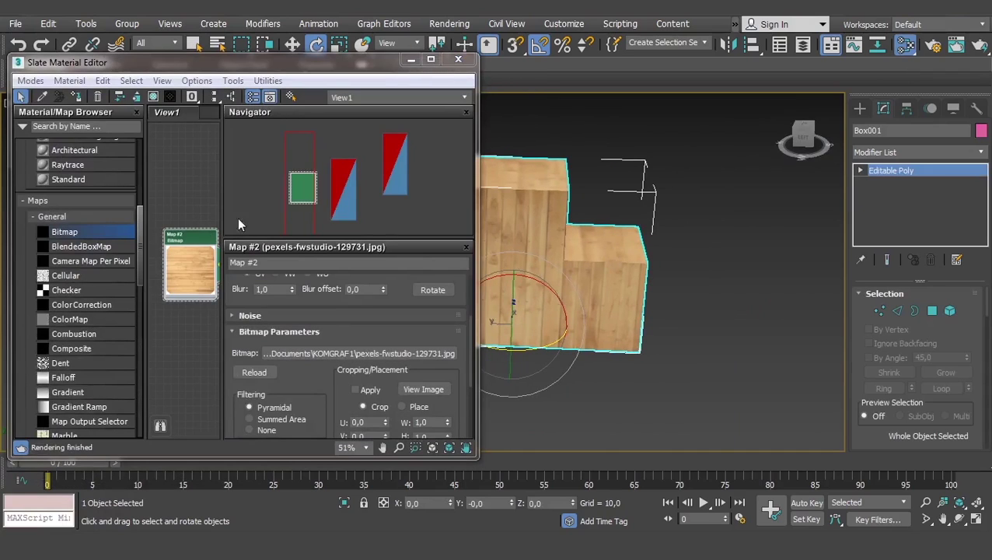
{"action": "left_click_drag", "start_coordinate": [478, 230], "coordinate": [576, 230]}
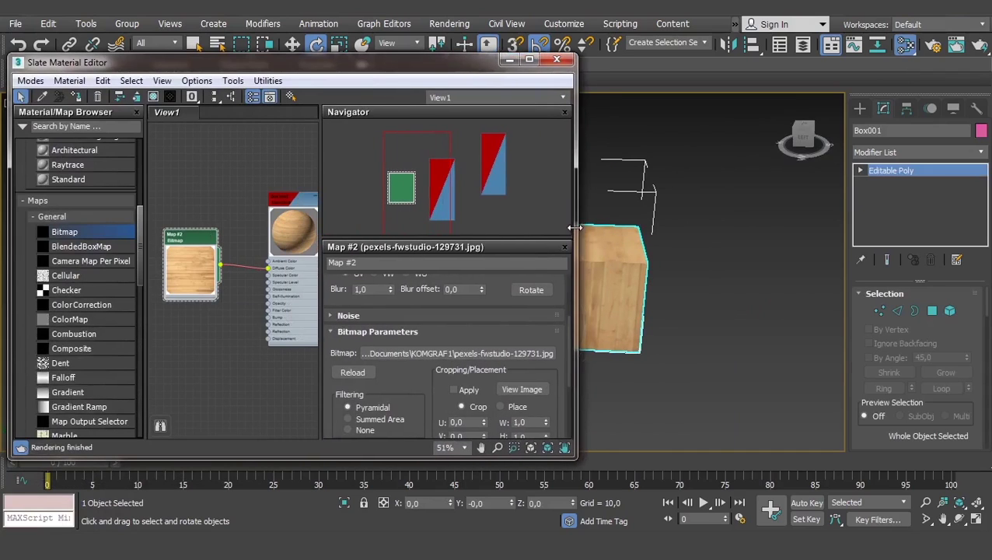
{"action": "middle_click_drag", "start_coordinate": [630, 234], "coordinate": [787, 233]}
{"action": "left_click_drag", "start_coordinate": [288, 203], "coordinate": [259, 194]}
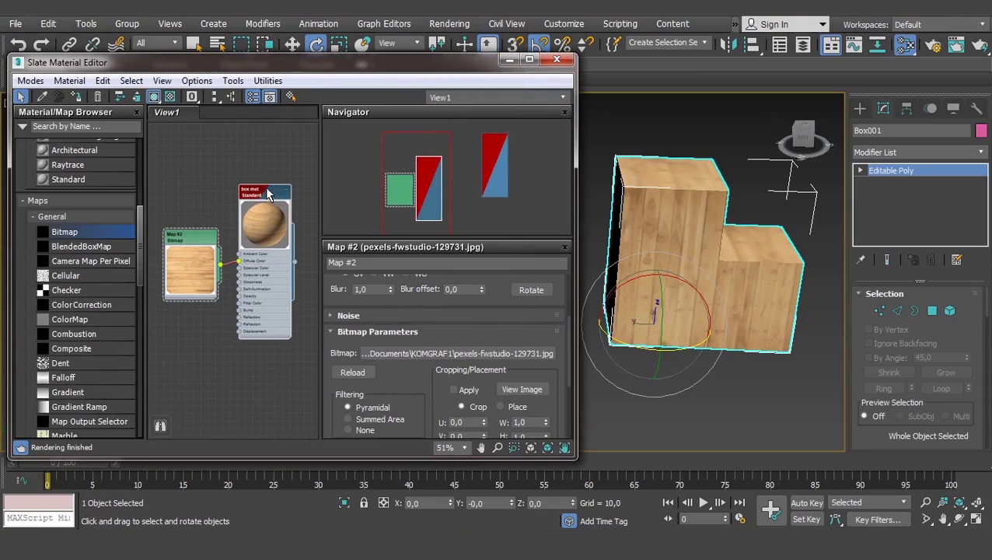
{"action": "left_click_drag", "start_coordinate": [61, 177], "coordinate": [214, 334]}
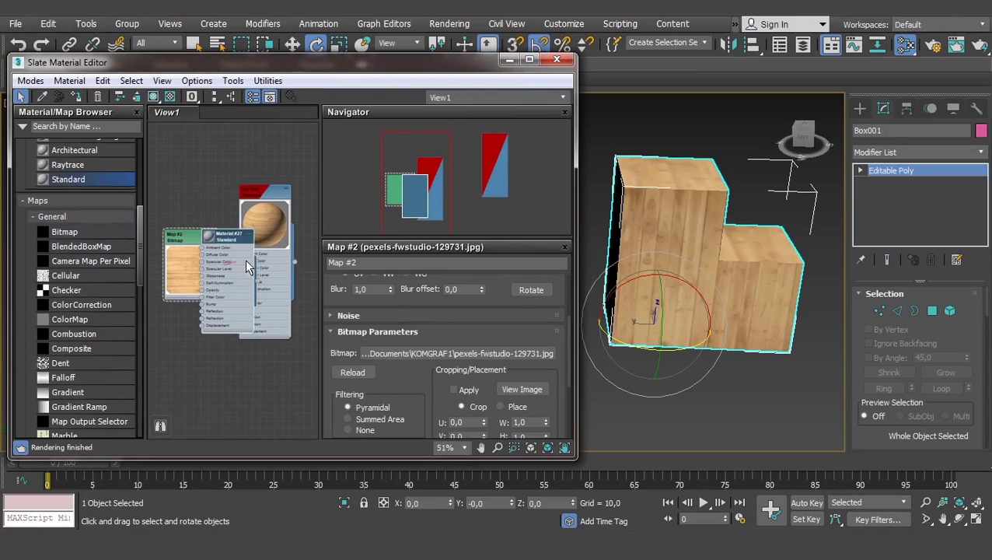
{"action": "double_click", "coordinate": [215, 334]}
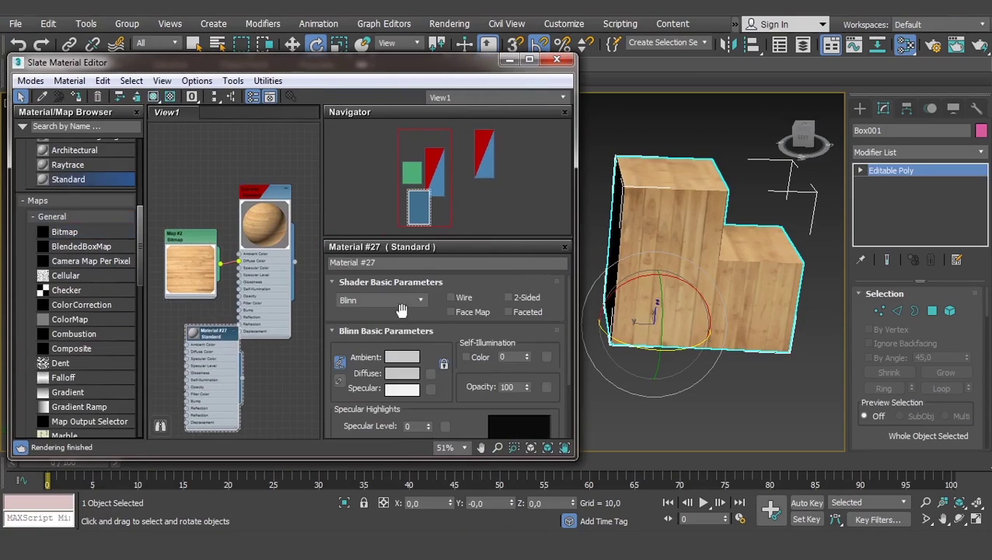
{"action": "left_click", "coordinate": [401, 374]}
{"action": "left_click_drag", "start_coordinate": [384, 113], "coordinate": [369, 95]}
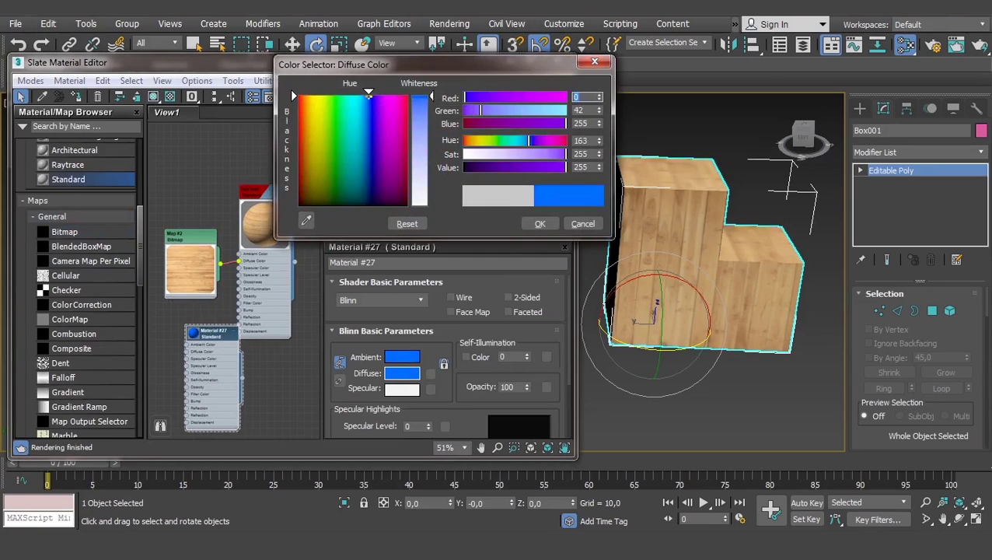
{"action": "left_click", "coordinate": [540, 223]}
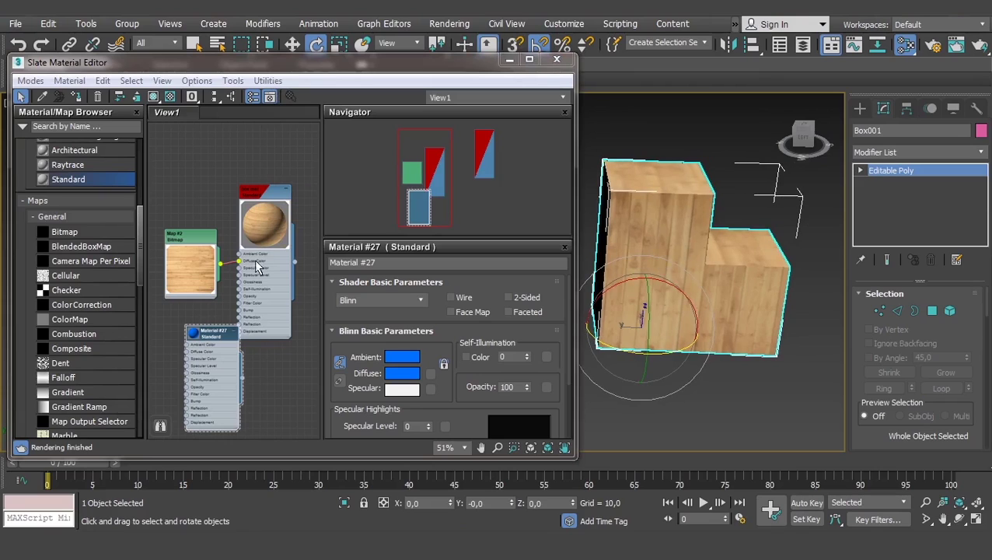
Briefly assign the blue material to the box, then reapply the wood box mat material.
{"action": "right_click", "coordinate": [707, 247]}
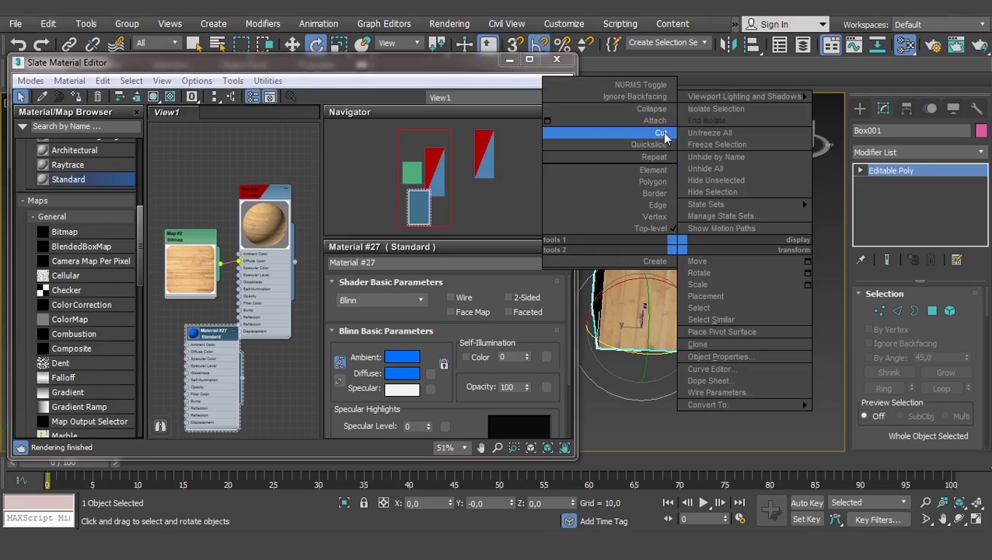
{"action": "left_click", "coordinate": [209, 335]}
{"action": "right_click", "coordinate": [214, 334]}
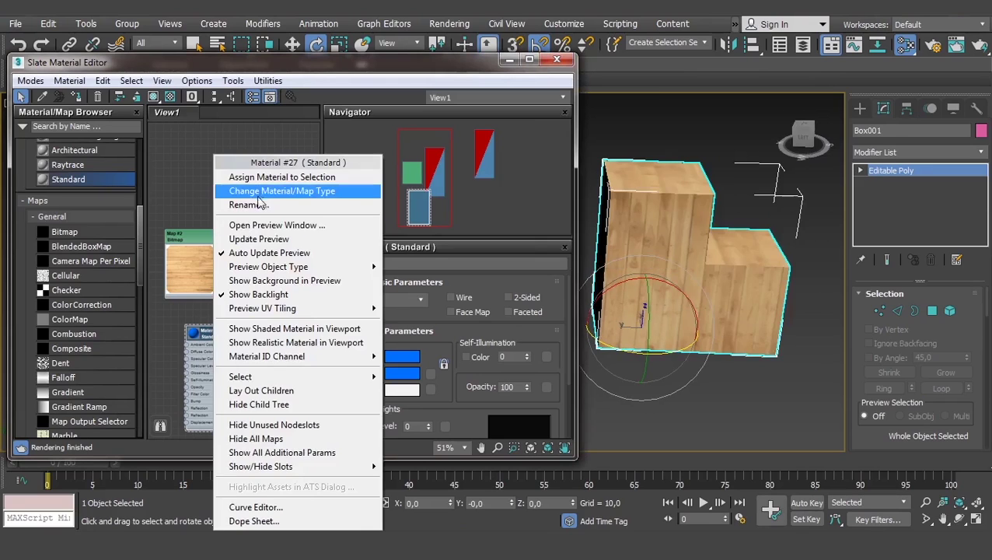
{"action": "left_click", "coordinate": [257, 176]}
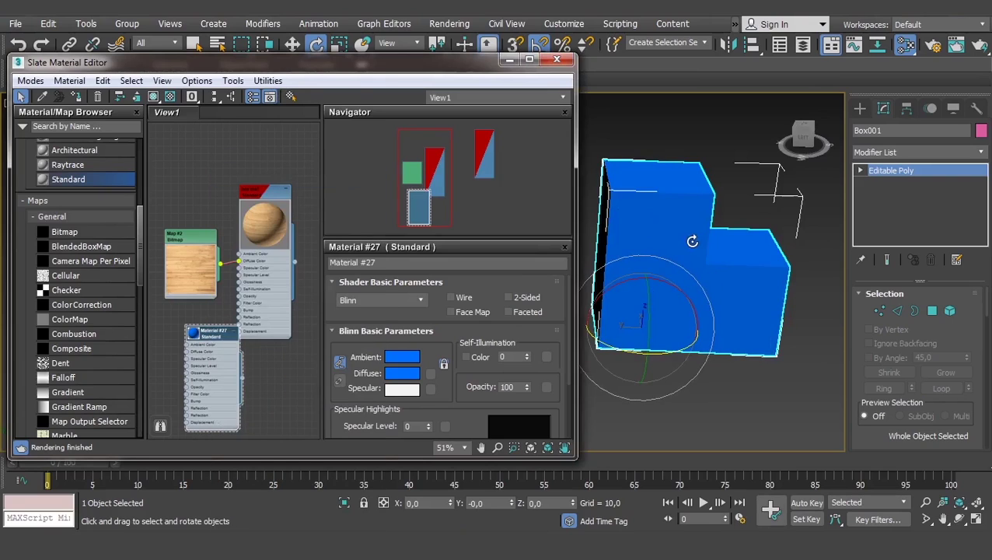
{"action": "right_click", "coordinate": [258, 189]}
{"action": "left_click", "coordinate": [308, 177]}
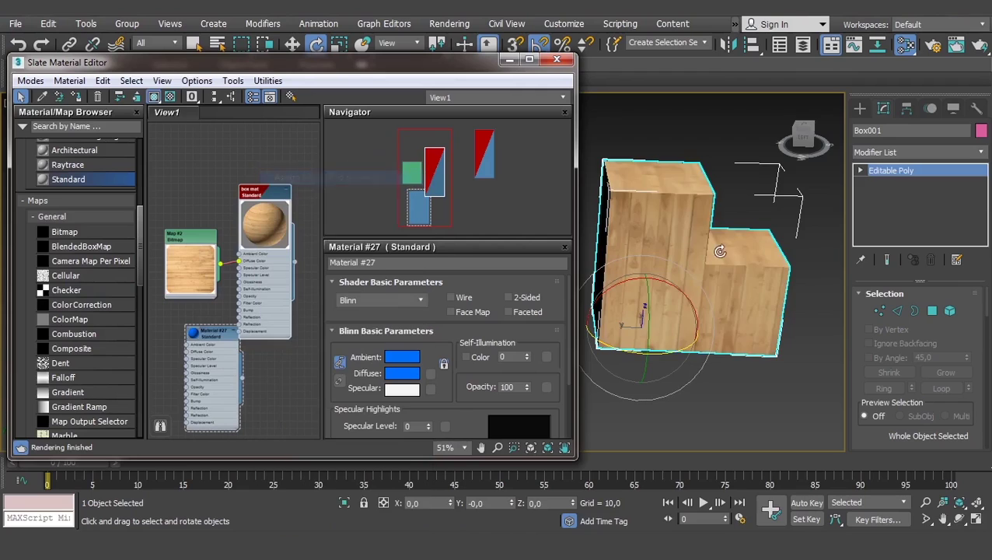
{"action": "left_click", "coordinate": [933, 310]}
{"action": "middle_click_drag", "start_coordinate": [824, 311], "coordinate": [738, 309], "text": "alt"}
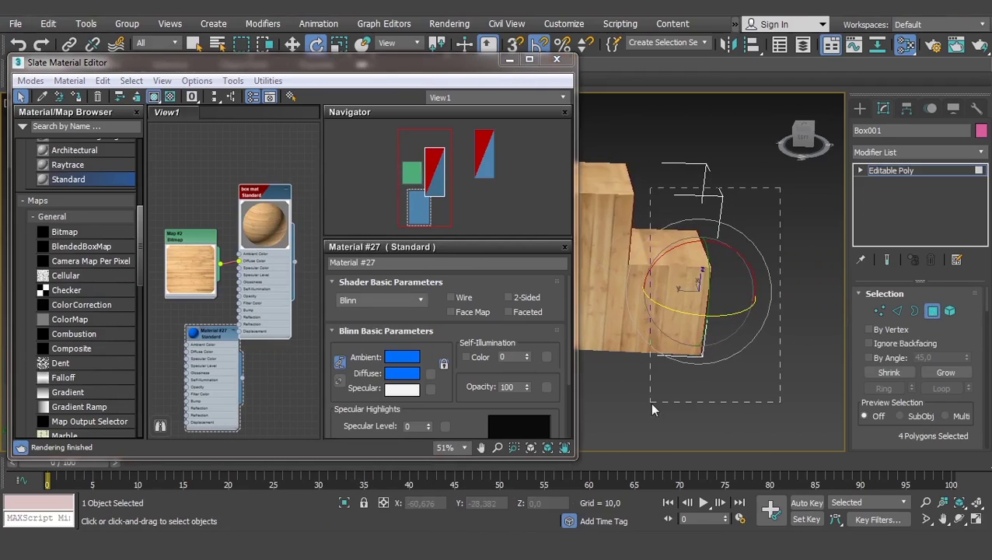
Add the front face to the selection and assign blue Material #27 to it.
{"action": "left_click", "coordinate": [678, 333], "text": "ctrl"}
{"action": "middle_click_drag", "start_coordinate": [678, 333], "coordinate": [684, 338], "text": "alt"}
{"action": "right_click", "coordinate": [190, 336]}
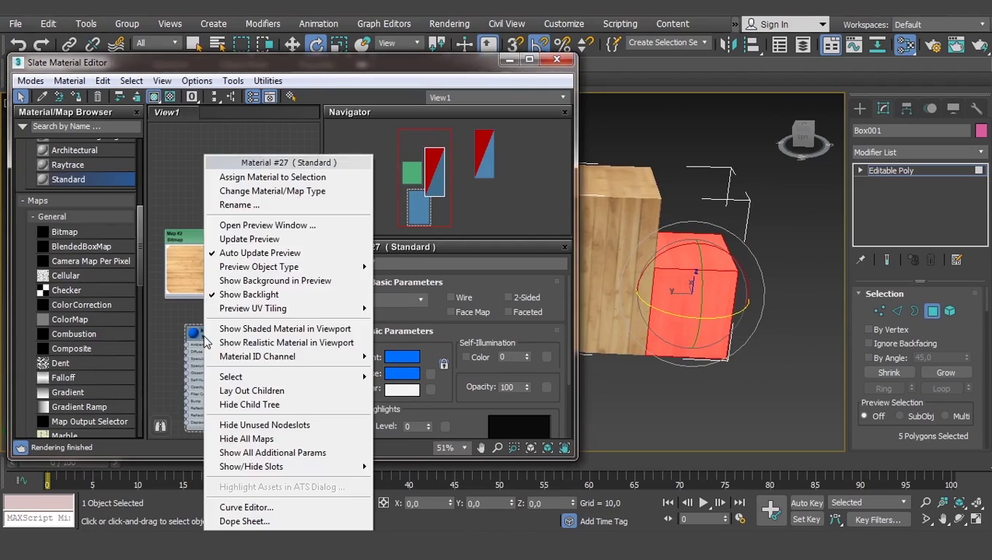
{"action": "left_click", "coordinate": [265, 177]}
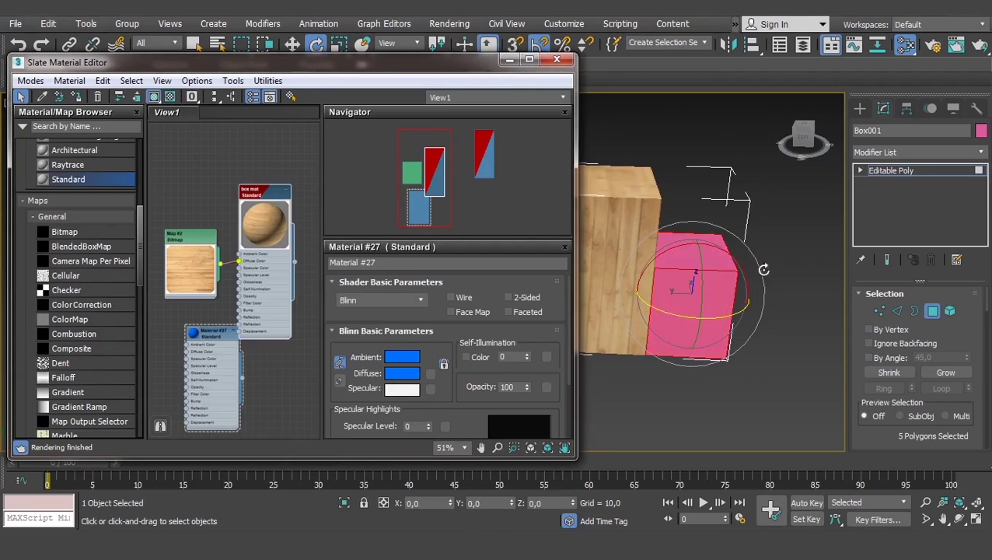
{"action": "left_click", "coordinate": [738, 381]}
{"action": "scroll", "coordinate": [731, 359], "scroll_direction": "up", "scroll_amount": 3}
{"action": "scroll", "coordinate": [676, 327], "scroll_direction": "up", "scroll_amount": 2}
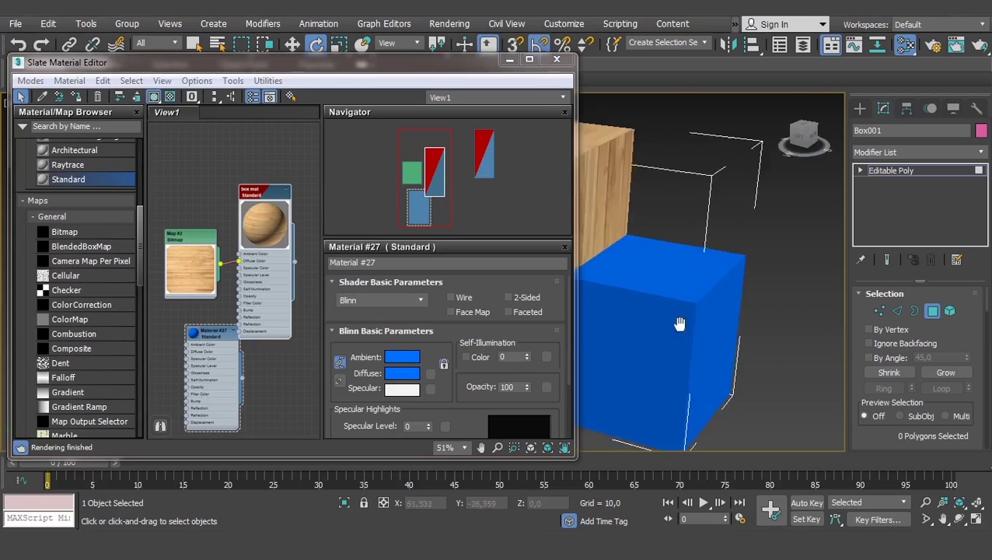
{"action": "middle_click_drag", "start_coordinate": [675, 327], "coordinate": [708, 281], "text": "alt"}
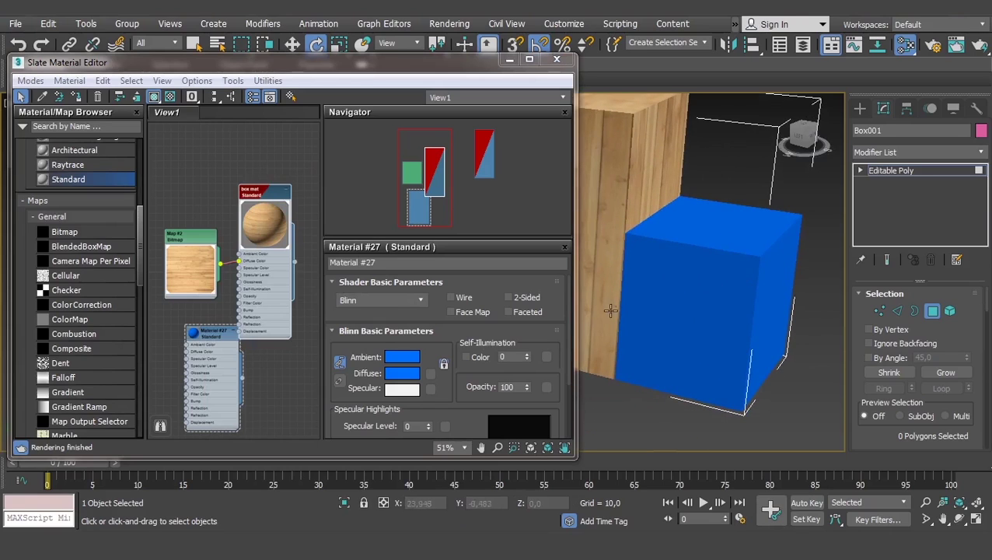
{"action": "middle_click_drag", "start_coordinate": [611, 310], "coordinate": [705, 313], "text": "alt"}
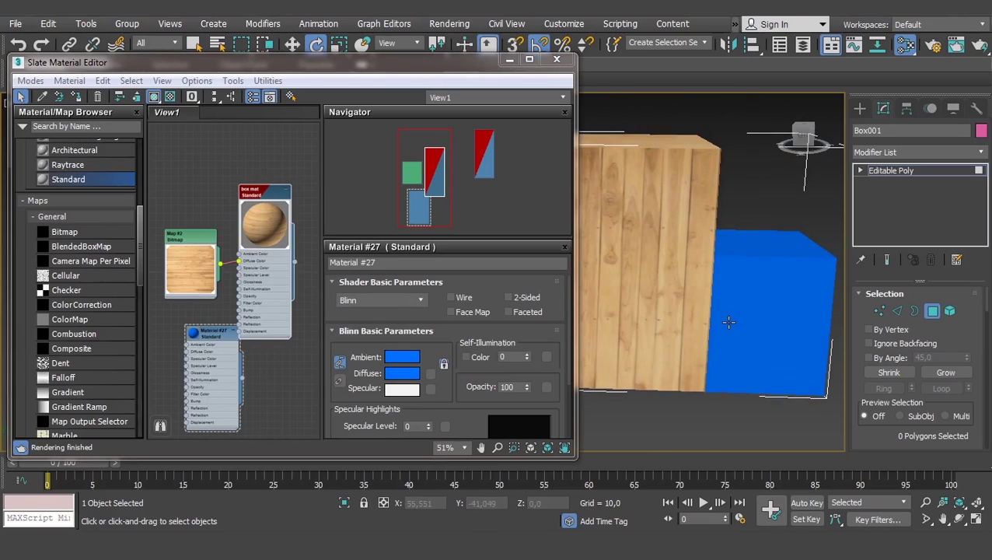
{"action": "mouse_move", "coordinate": [732, 270]}
{"action": "middle_mouse_down", "text": "alt"}
{"action": "mouse_move", "coordinate": [743, 283]}
{"action": "mouse_move", "coordinate": [685, 323]}
{"action": "middle_mouse_up", "text": "alt"}
{"action": "mouse_move", "coordinate": [686, 283]}
{"action": "middle_mouse_down", "text": "alt"}
{"action": "mouse_move", "coordinate": [693, 242]}
{"action": "mouse_move", "coordinate": [808, 277]}
{"action": "middle_mouse_up", "text": "alt"}
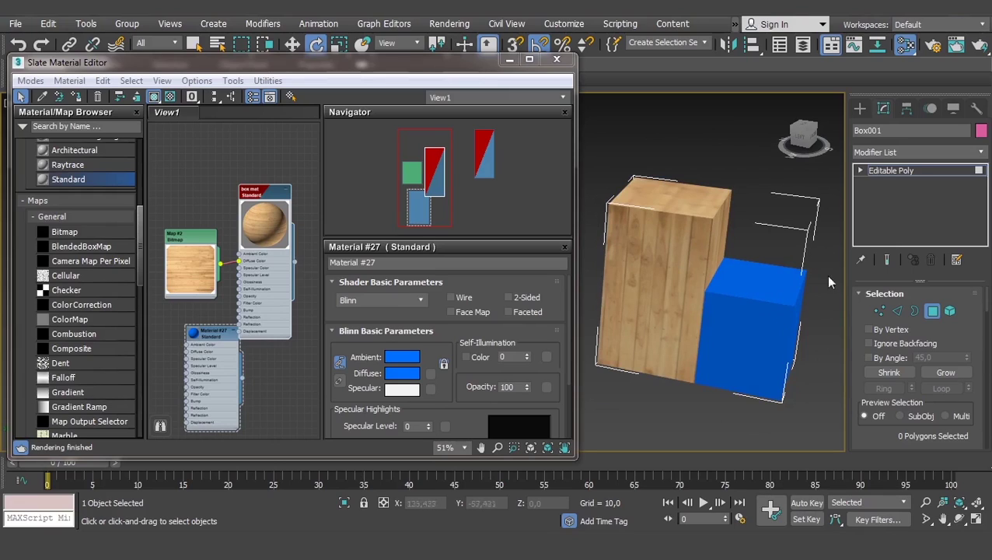
Exit Polygon mode and close the Slate Material Editor.
{"action": "right_click", "coordinate": [219, 340]}
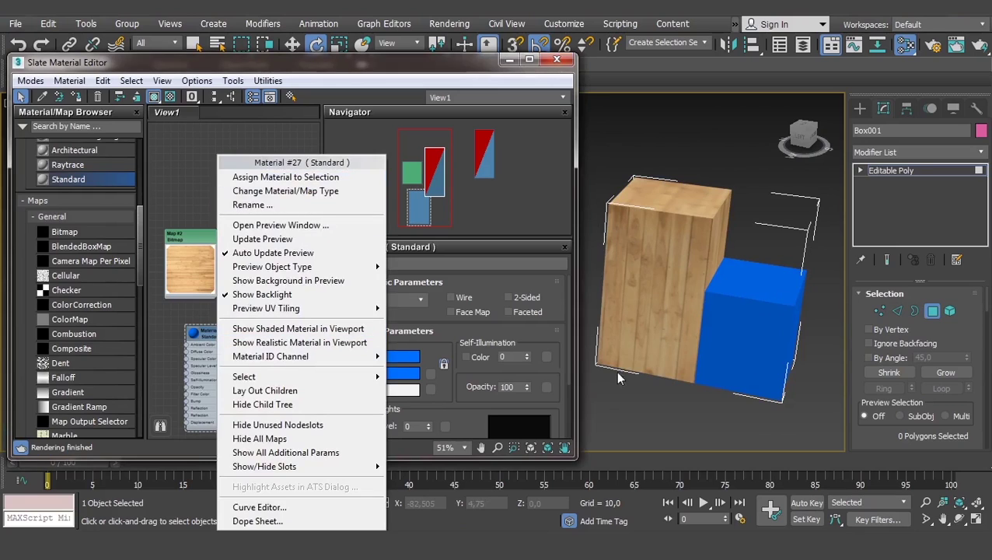
{"action": "left_click", "coordinate": [679, 257]}
{"action": "left_click", "coordinate": [901, 173]}
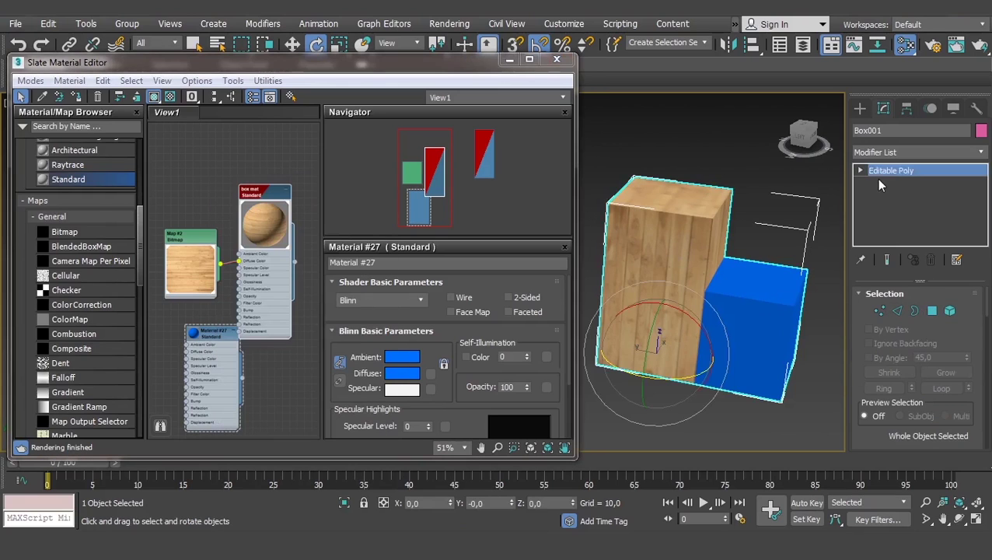
{"action": "left_click", "coordinate": [558, 60]}
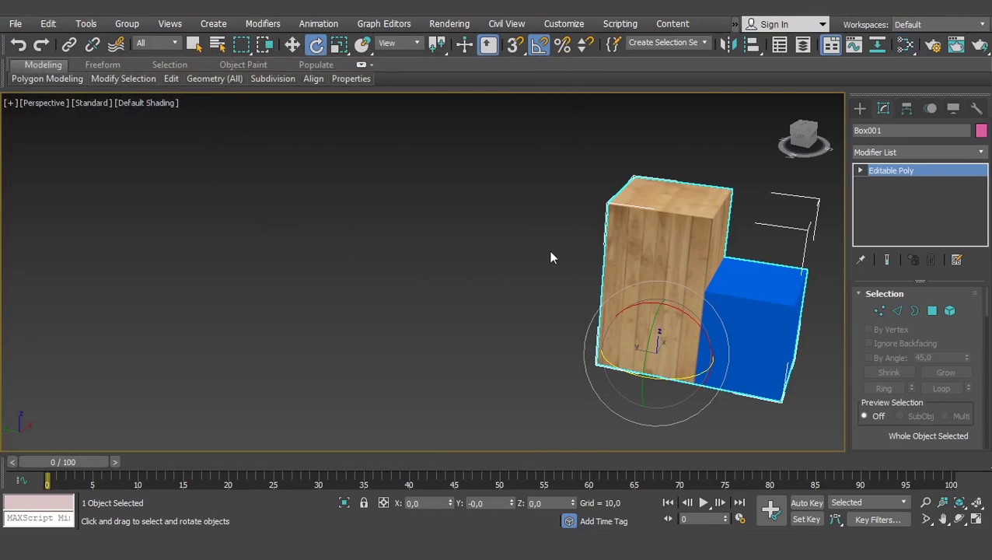
Deselect the box and frame both boxes in the centre of the view.
{"action": "left_click", "coordinate": [544, 269]}
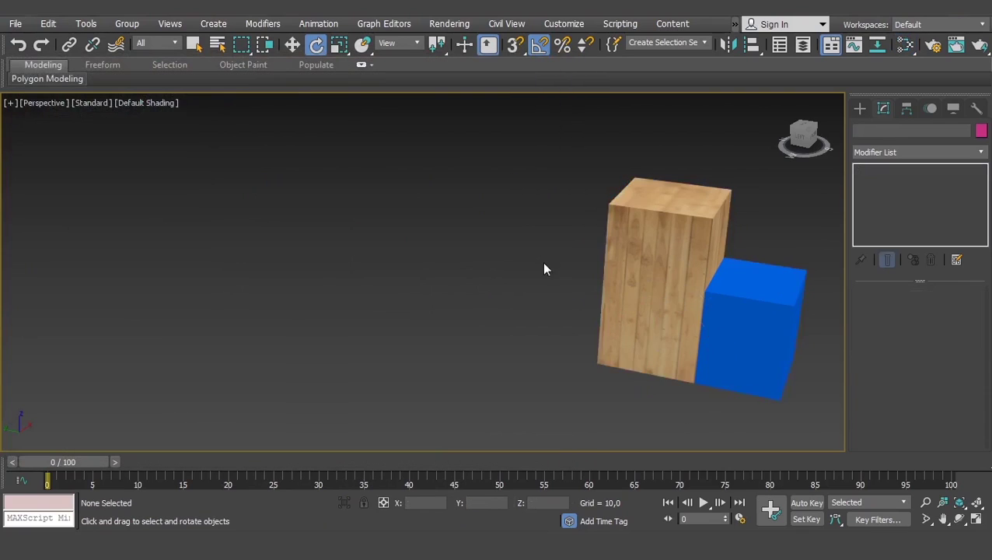
{"action": "middle_click_drag", "start_coordinate": [544, 269], "coordinate": [405, 250]}
{"action": "mouse_move", "coordinate": [553, 211]}
{"action": "middle_mouse_down", "text": "alt"}
{"action": "mouse_move", "coordinate": [526, 226]}
{"action": "mouse_move", "coordinate": [517, 186]}
{"action": "middle_mouse_up", "text": "alt"}
{"action": "scroll", "coordinate": [526, 225], "scroll_direction": "up", "scroll_amount": 3}
{"action": "scroll", "coordinate": [513, 186], "scroll_direction": "down", "scroll_amount": 3}
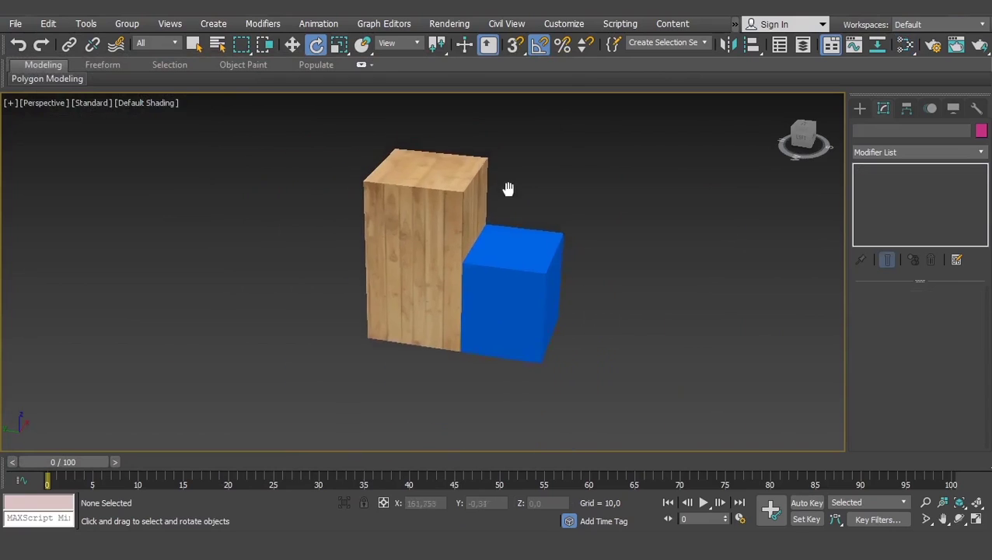
Open bluray from the KOMGRAF1 folder without saving, adopting the file's unit scale.
{"action": "left_click", "coordinate": [10, 25]}
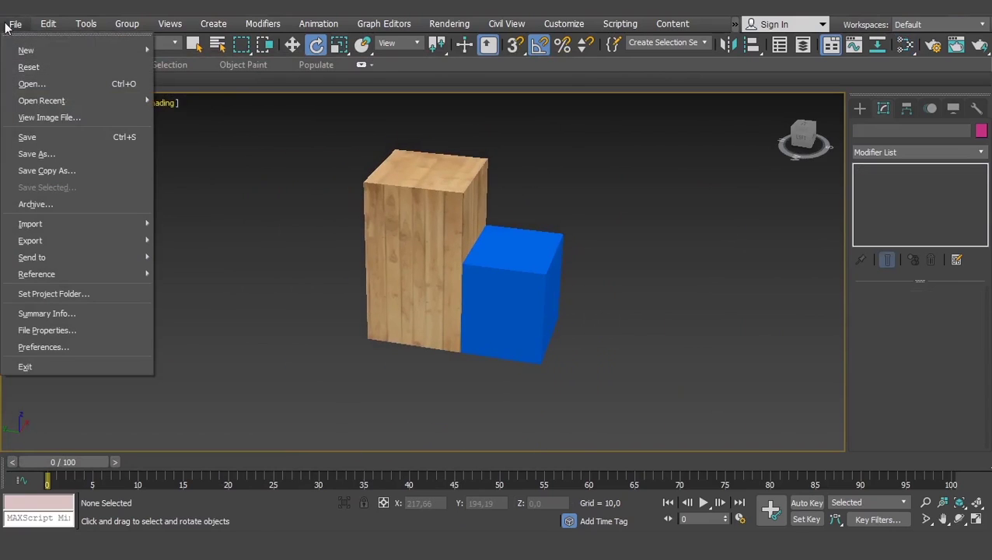
{"action": "left_click", "coordinate": [28, 84]}
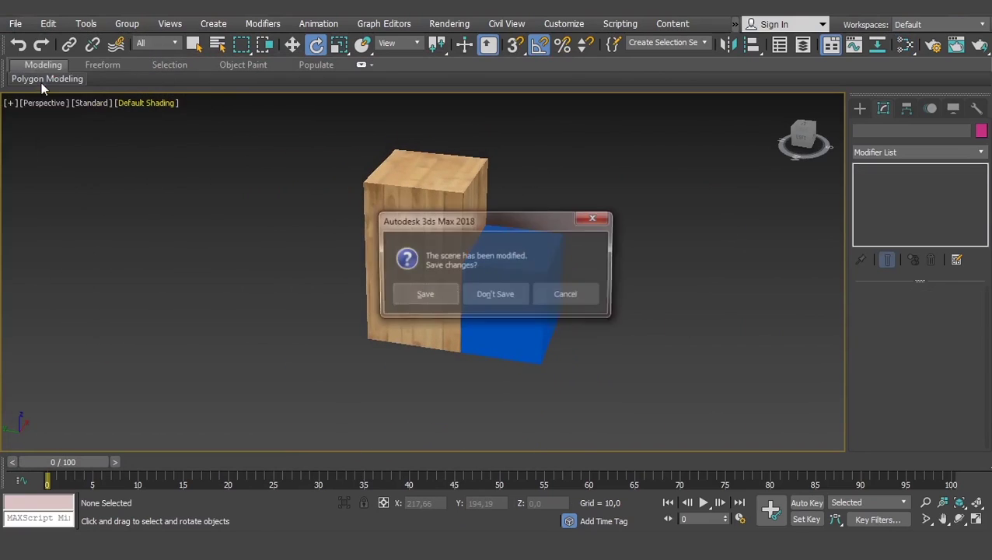
{"action": "left_click", "coordinate": [488, 294]}
{"action": "left_click", "coordinate": [218, 51]}
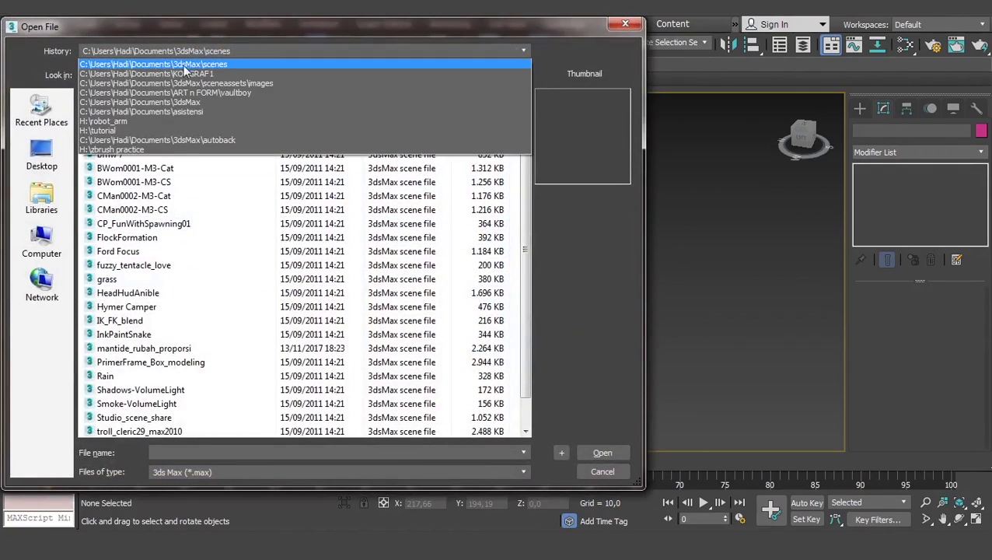
{"action": "left_click", "coordinate": [177, 74]}
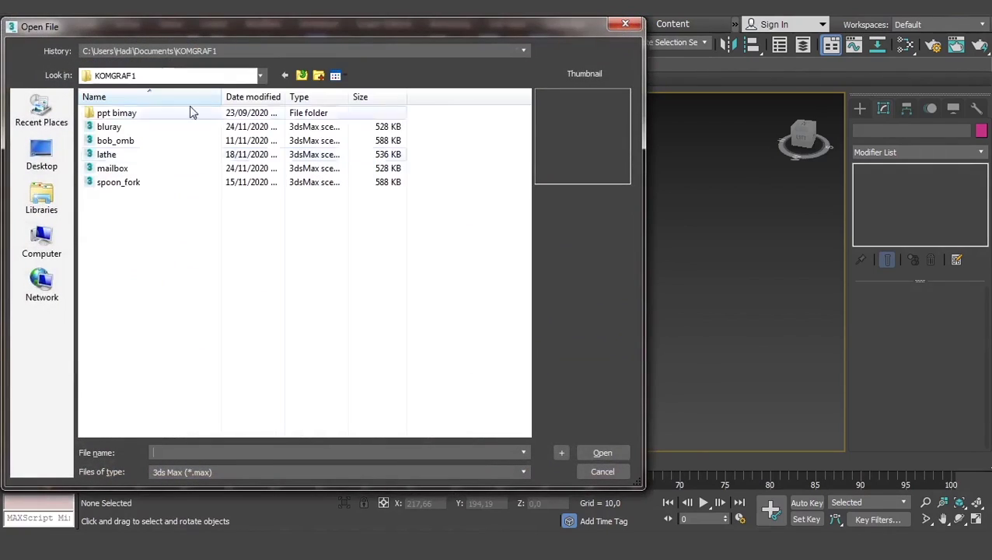
{"action": "double_click", "coordinate": [116, 129]}
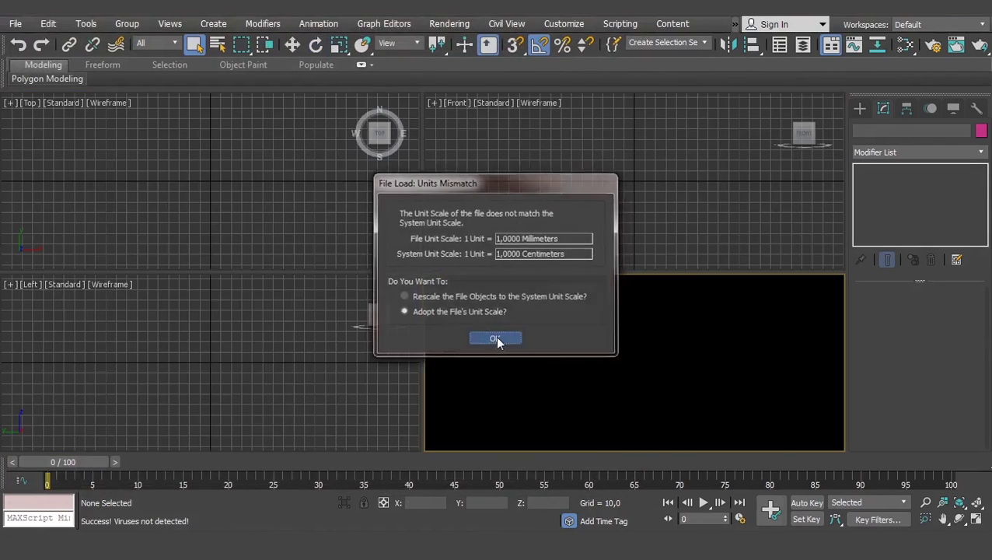
{"action": "left_click", "coordinate": [496, 336]}
{"action": "left_click", "coordinate": [593, 347]}
Maximise the Perspective view, enable Edged Faces, and look down at the slab's top face.
{"action": "key", "text": "alt+w"}
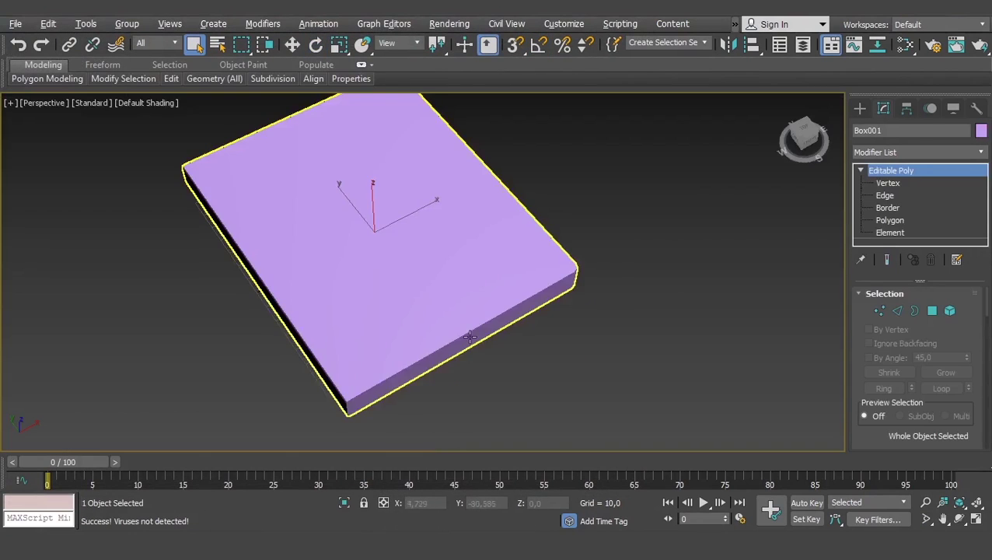
{"action": "mouse_move", "coordinate": [470, 336]}
{"action": "middle_mouse_down", "text": "alt"}
{"action": "mouse_move", "coordinate": [528, 355]}
{"action": "mouse_move", "coordinate": [468, 321]}
{"action": "mouse_move", "coordinate": [481, 308]}
{"action": "mouse_move", "coordinate": [472, 266]}
{"action": "mouse_move", "coordinate": [472, 282]}
{"action": "mouse_move", "coordinate": [429, 284]}
{"action": "middle_mouse_up", "text": "alt"}
{"action": "key", "text": "F4"}
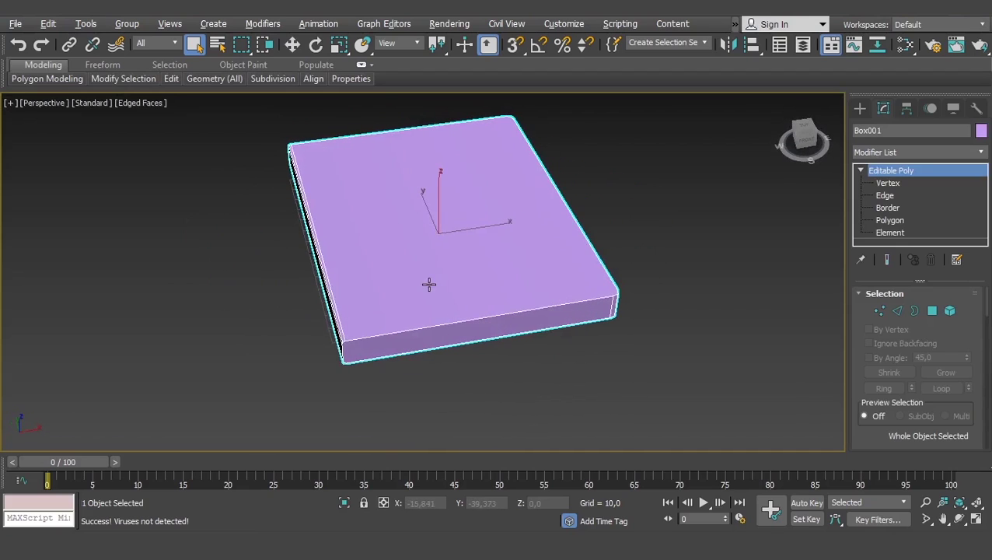
{"action": "scroll", "coordinate": [410, 210], "scroll_direction": "down", "scroll_amount": 2}
{"action": "mouse_move", "coordinate": [395, 217]}
{"action": "middle_mouse_down", "text": "alt"}
{"action": "mouse_move", "coordinate": [443, 259]}
{"action": "mouse_move", "coordinate": [445, 281]}
{"action": "mouse_move", "coordinate": [406, 350]}
{"action": "mouse_move", "coordinate": [420, 327]}
{"action": "middle_mouse_up", "text": "alt"}
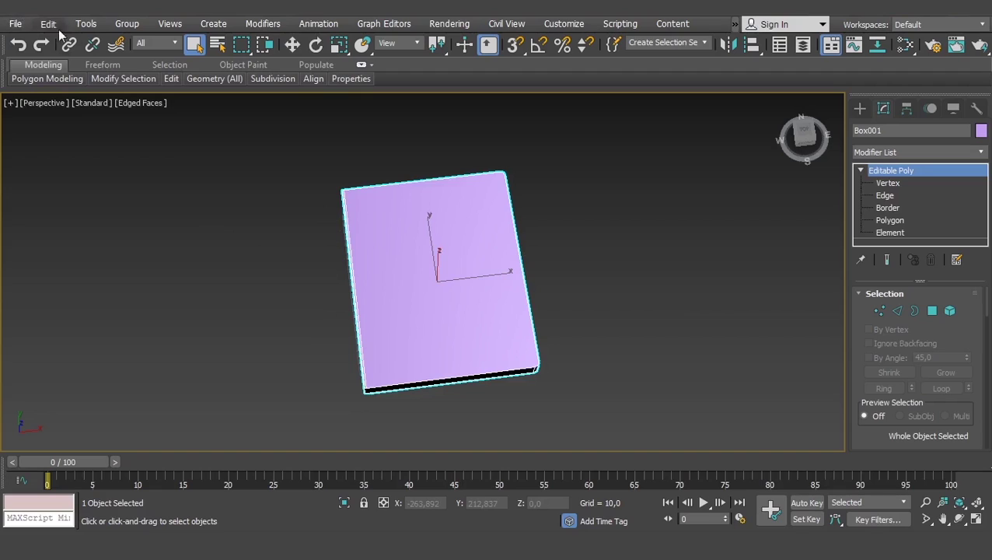
{"action": "left_click", "coordinate": [11, 26]}
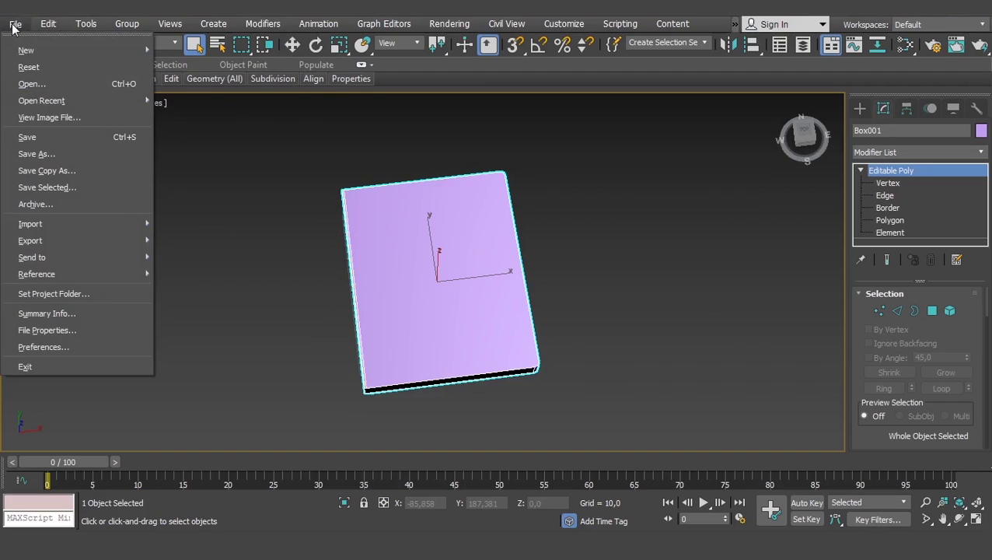
{"action": "left_click", "coordinate": [12, 26]}
{"action": "left_click", "coordinate": [11, 26]}
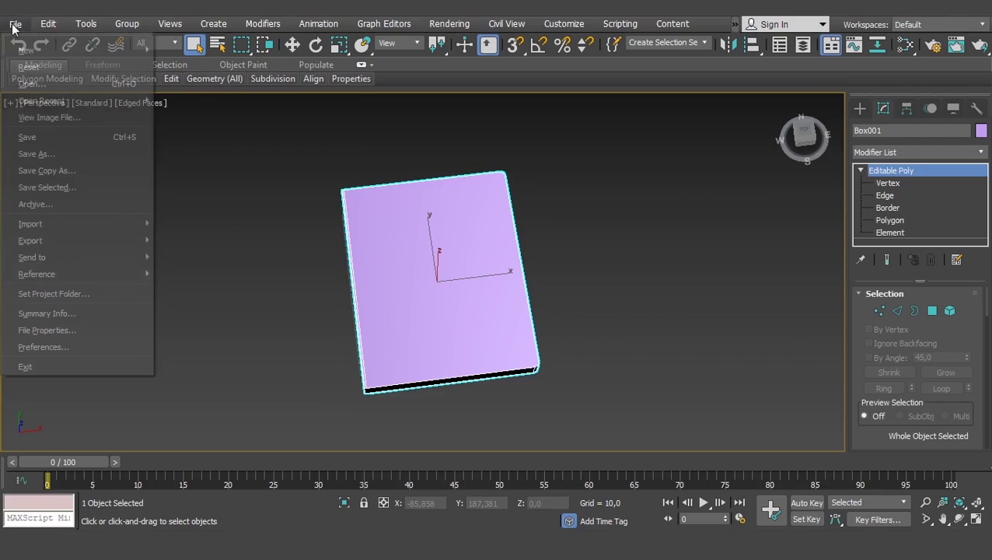
{"action": "left_click", "coordinate": [48, 117]}
{"action": "left_click", "coordinate": [140, 226]}
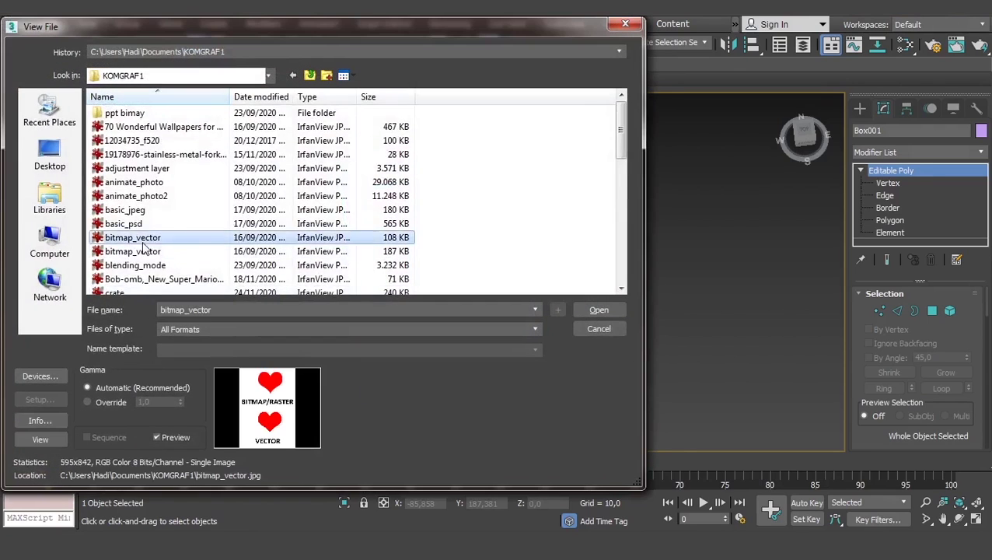
{"action": "scroll", "coordinate": [142, 249], "scroll_direction": "down", "scroll_amount": 4}
{"action": "scroll", "coordinate": [142, 249], "scroll_direction": "down", "scroll_amount": 1}
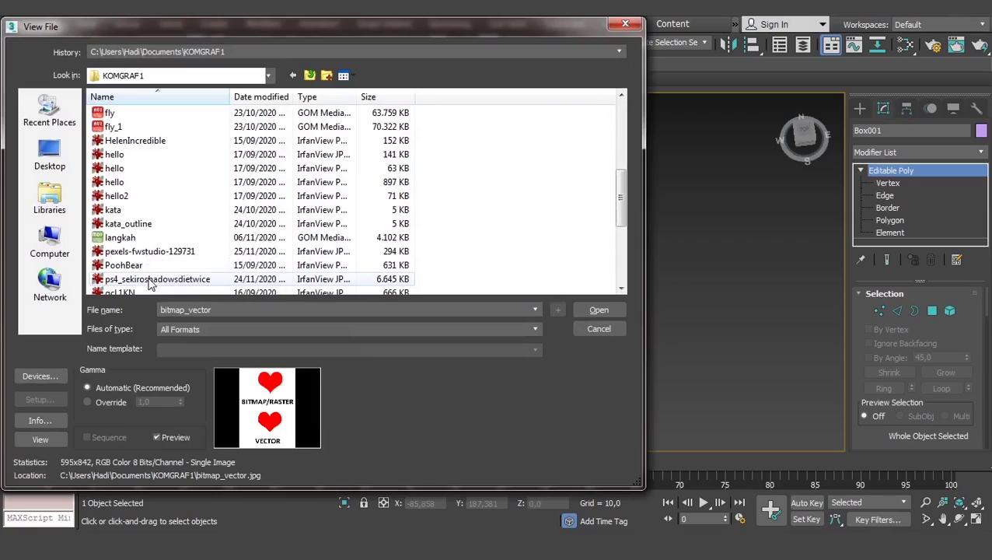
{"action": "left_click", "coordinate": [147, 278]}
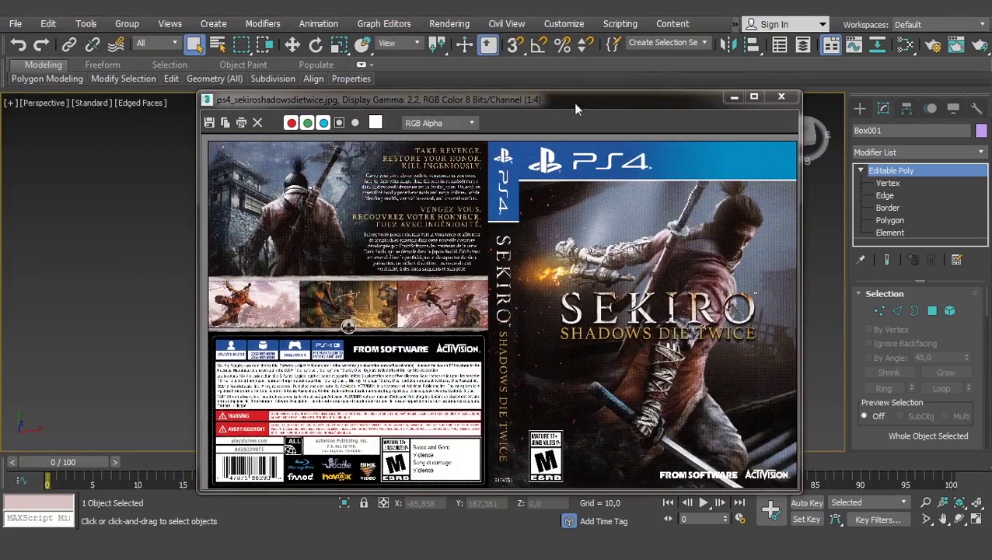
{"action": "left_click_drag", "start_coordinate": [647, 102], "coordinate": [465, 87]}
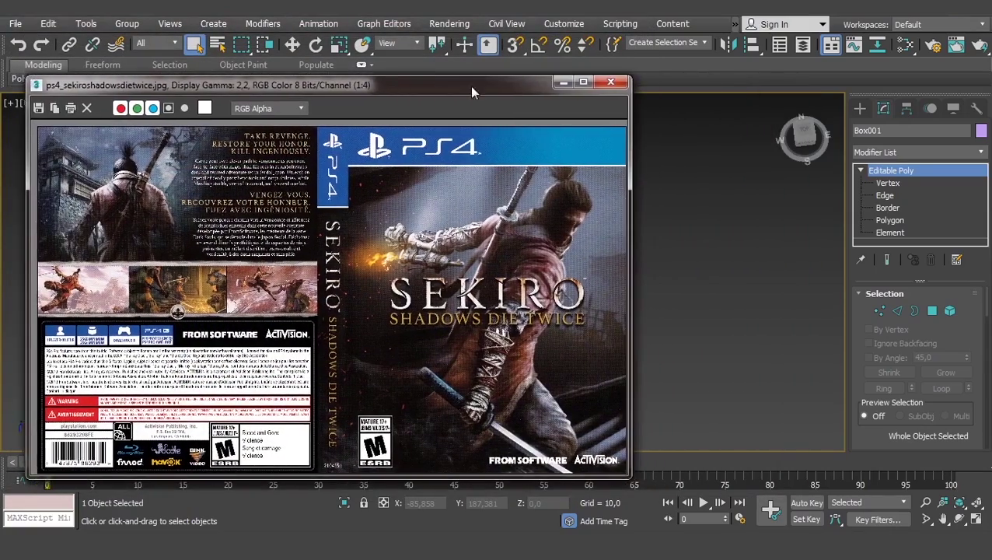
{"action": "left_click_drag", "start_coordinate": [621, 78], "coordinate": [445, 161]}
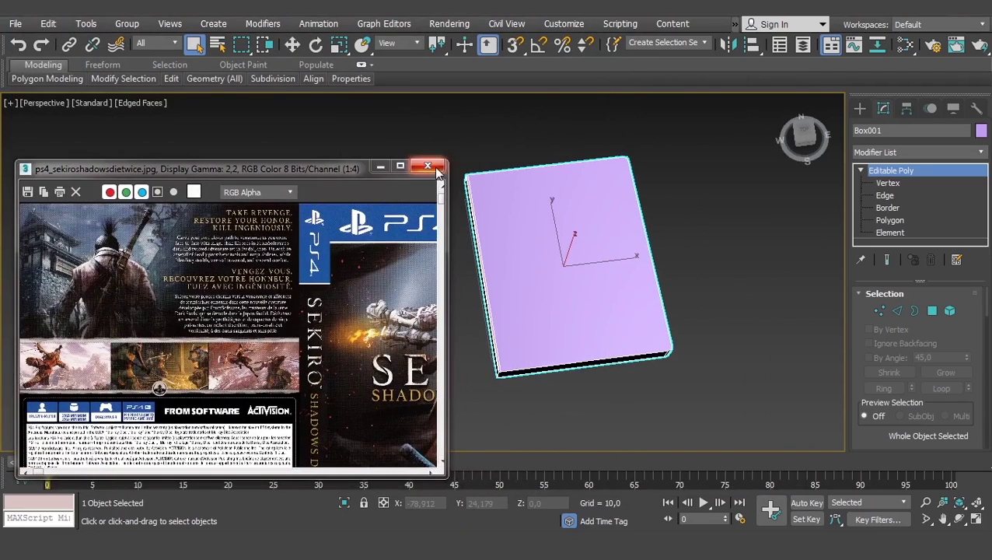
{"action": "left_click", "coordinate": [427, 166]}
Create a new Standard material named 'bluray' in the material editor.
{"action": "left_click", "coordinate": [906, 44]}
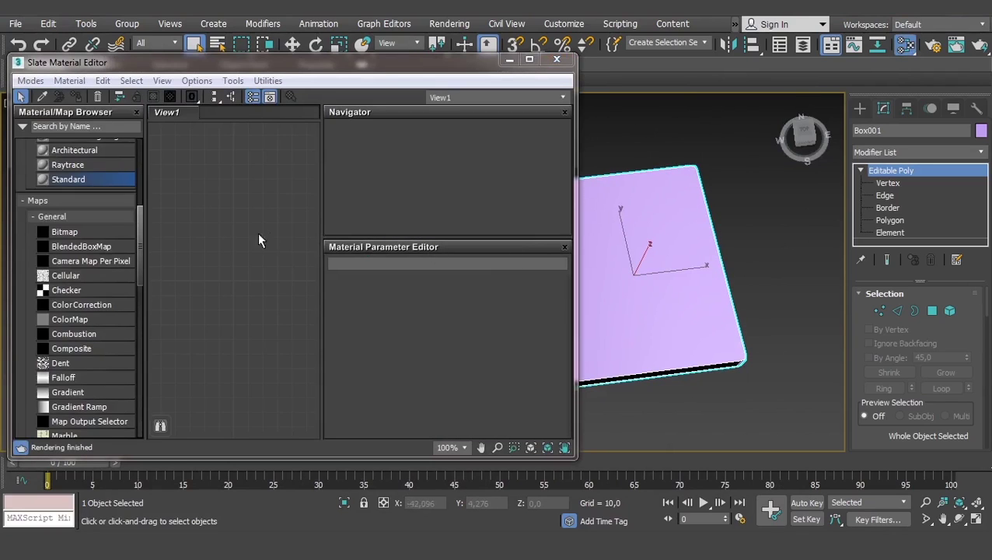
{"action": "double_click", "coordinate": [65, 179]}
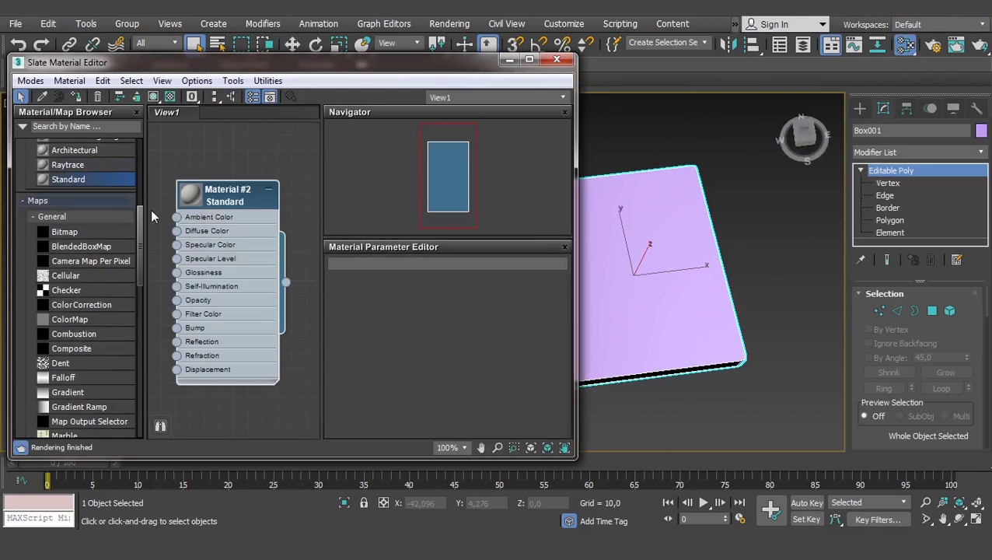
{"action": "double_click", "coordinate": [208, 208]}
{"action": "left_click_drag", "start_coordinate": [388, 268], "coordinate": [313, 267]}
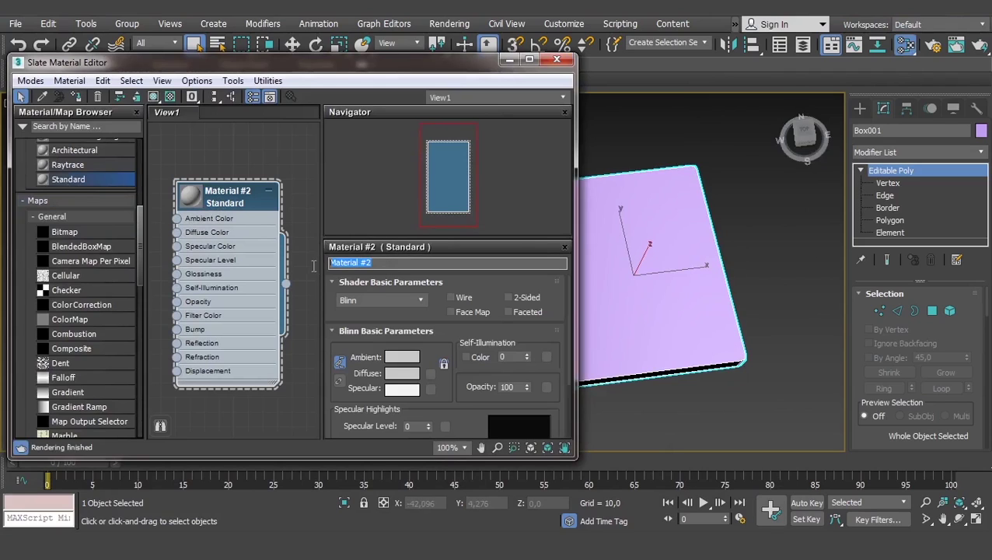
{"action": "type", "text": "blu"}
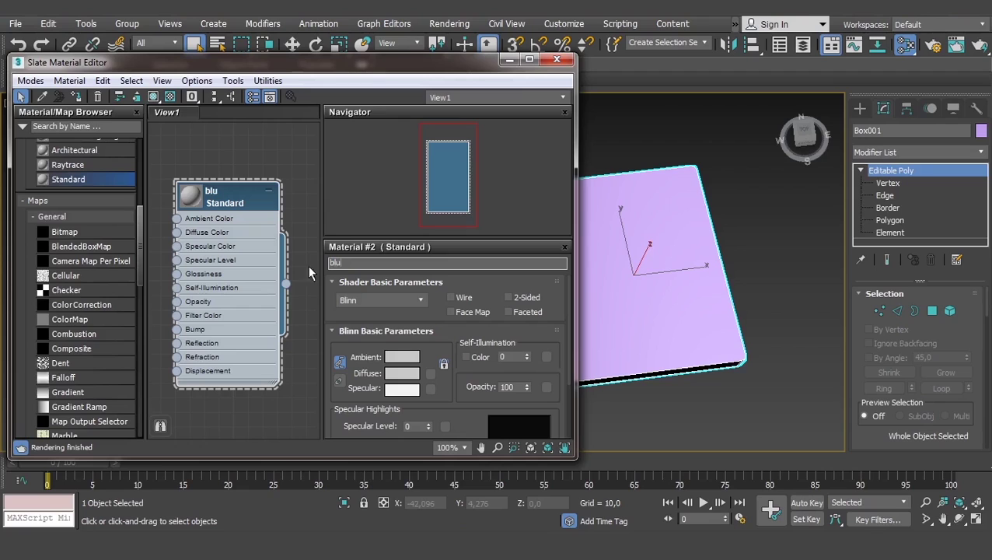
{"action": "type", "text": "ray"}
{"action": "key", "text": "Return"}
Load ps4_sekiroshadowsdietwice as a Bitmap in the bluray material's diffuse colour.
{"action": "left_click", "coordinate": [433, 375]}
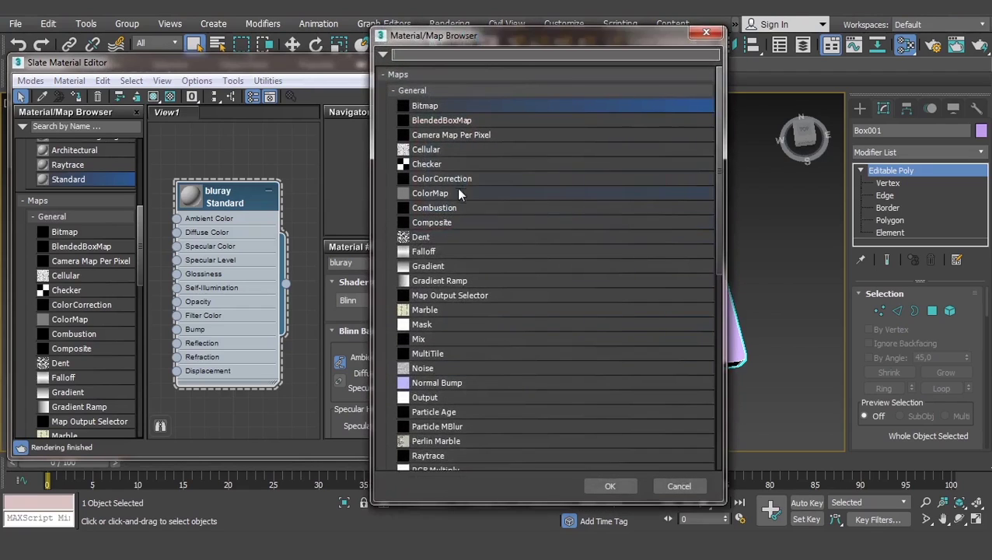
{"action": "double_click", "coordinate": [444, 106]}
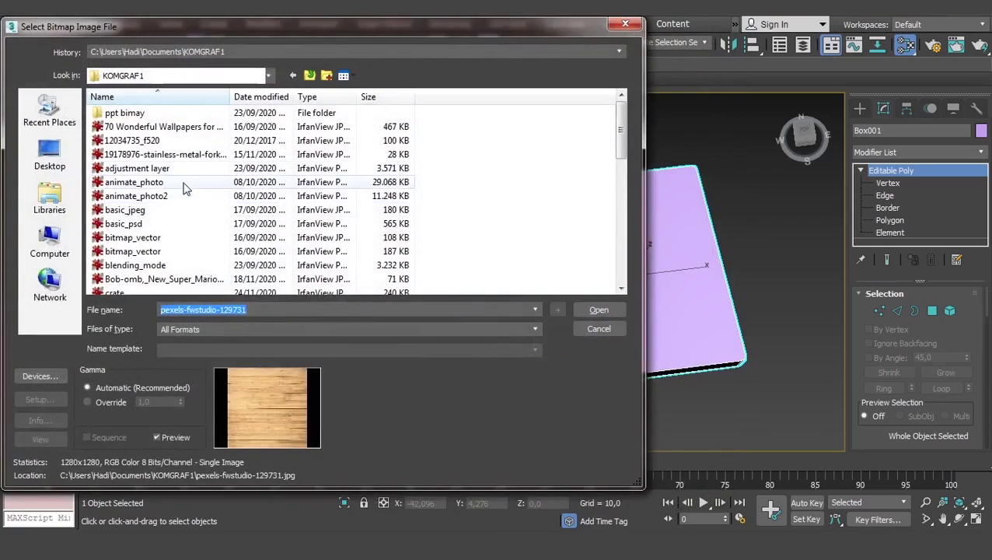
{"action": "left_click", "coordinate": [136, 210]}
{"action": "scroll", "coordinate": [158, 225], "scroll_direction": "down", "scroll_amount": 3}
{"action": "scroll", "coordinate": [158, 226], "scroll_direction": "down", "scroll_amount": 2}
{"action": "scroll", "coordinate": [156, 194], "scroll_direction": "down", "scroll_amount": 5}
{"action": "left_click", "coordinate": [143, 114]}
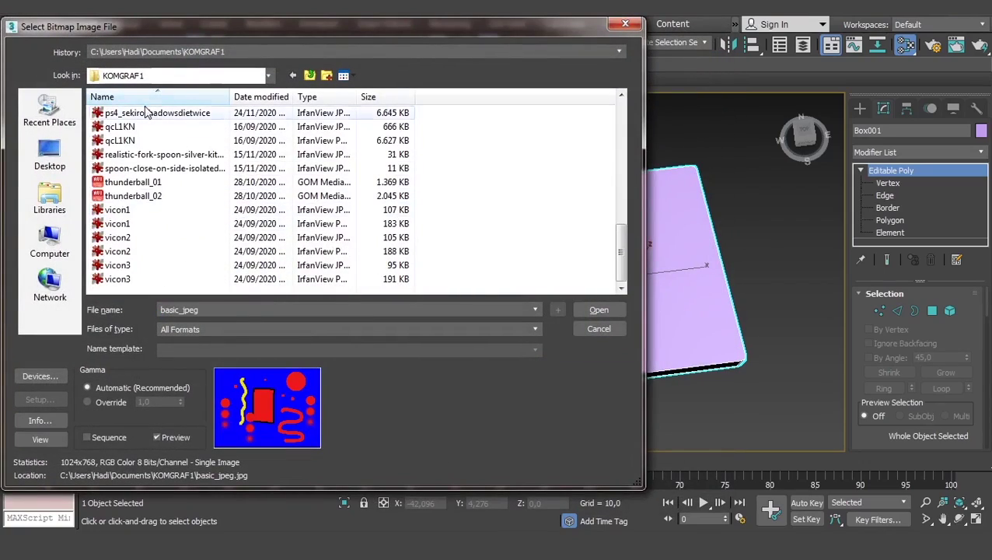
{"action": "double_click", "coordinate": [142, 115]}
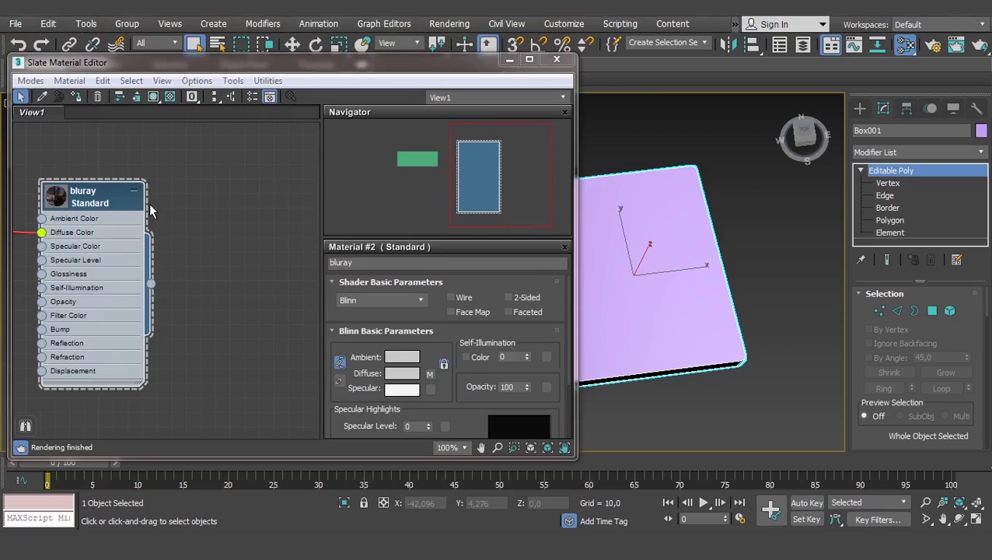
{"action": "scroll", "coordinate": [159, 188], "scroll_direction": "down", "scroll_amount": 2}
{"action": "scroll", "coordinate": [159, 188], "scroll_direction": "down", "scroll_amount": 1}
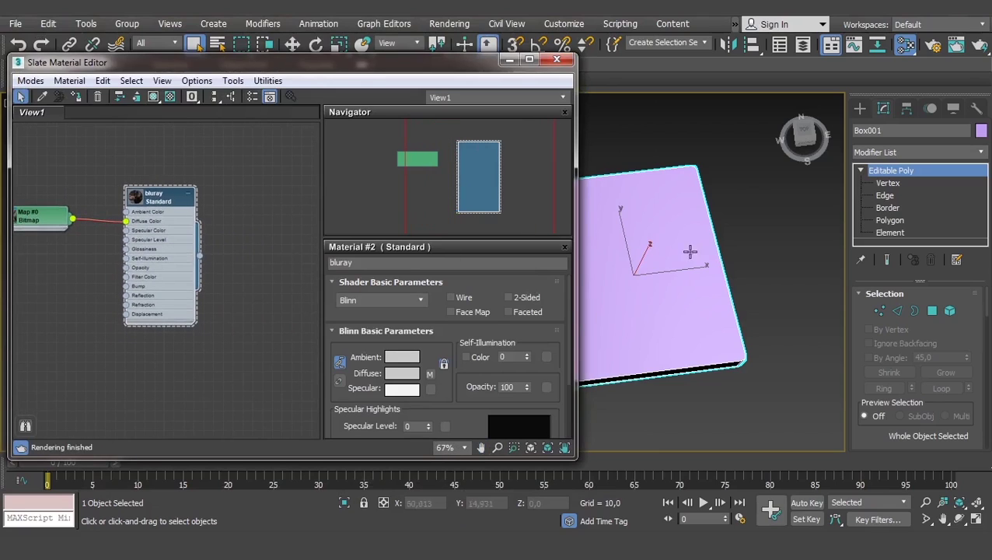
Assign the bluray material to the box.
{"action": "right_click", "coordinate": [165, 188]}
{"action": "left_click", "coordinate": [150, 204]}
{"action": "right_click", "coordinate": [150, 204]}
{"action": "left_click", "coordinate": [194, 175]}
Display the Sekiro cover texture shaded on Box001 in the viewport, then minimise the Slate Material Editor.
{"action": "left_click", "coordinate": [154, 96]}
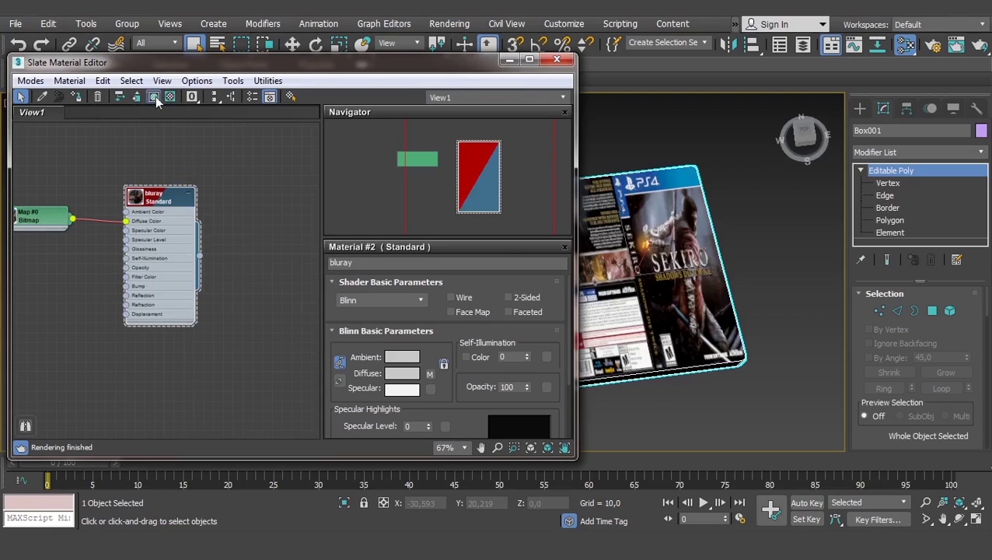
{"action": "left_click_drag", "start_coordinate": [663, 306], "coordinate": [707, 313]}
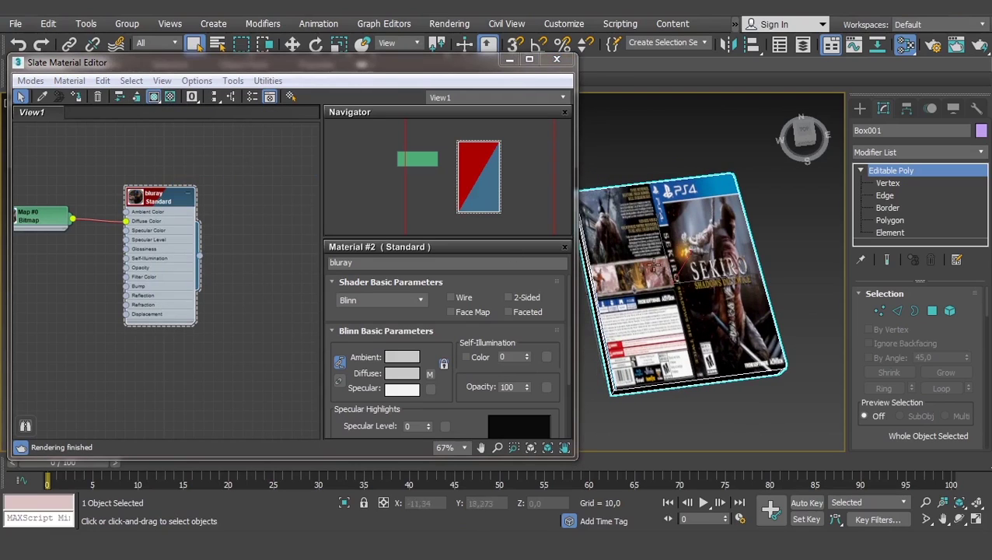
{"action": "middle_click_drag", "start_coordinate": [778, 340], "coordinate": [665, 264], "text": "alt"}
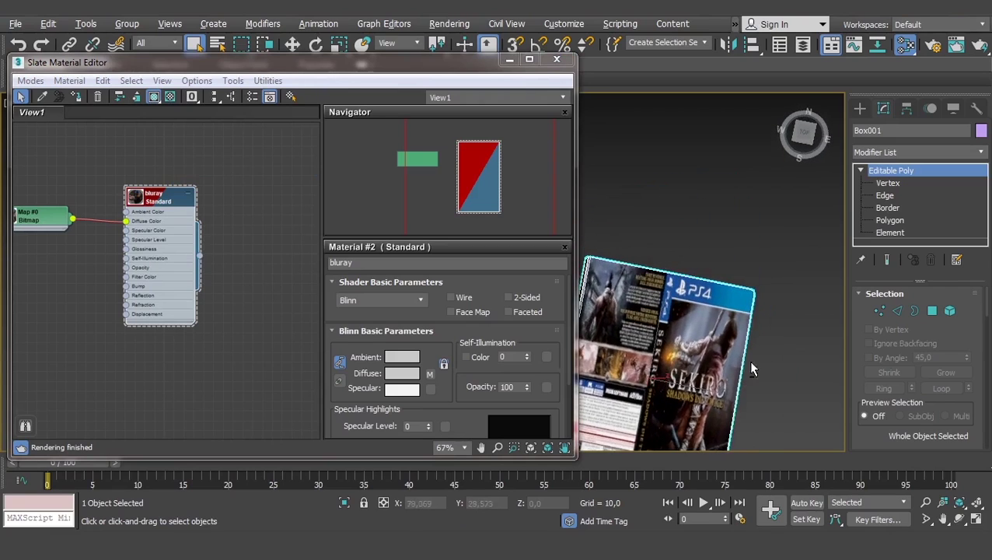
{"action": "left_click", "coordinate": [509, 59]}
{"action": "scroll", "coordinate": [698, 268], "scroll_direction": "up", "scroll_amount": 5}
{"action": "scroll", "coordinate": [545, 271], "scroll_direction": "up", "scroll_amount": 1}
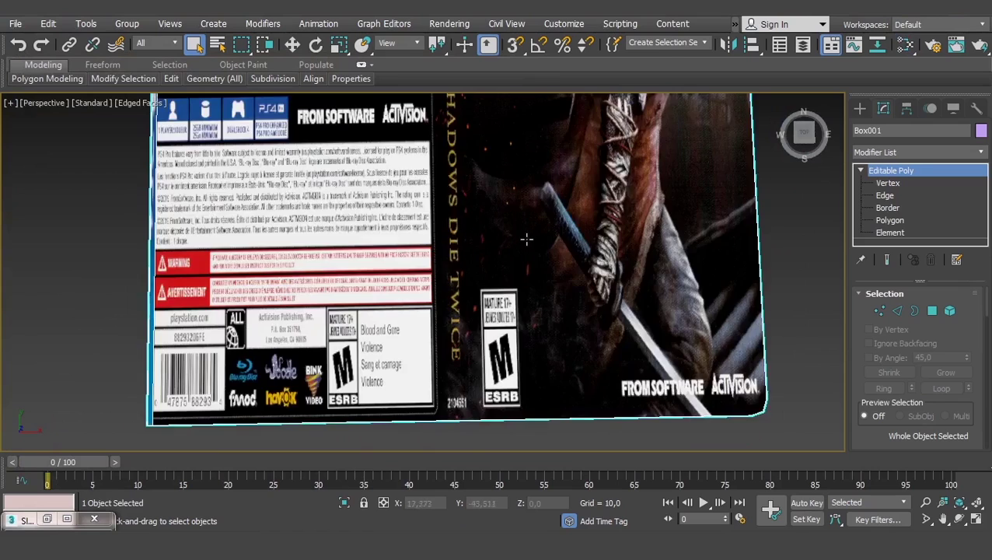
{"action": "scroll", "coordinate": [529, 264], "scroll_direction": "down", "scroll_amount": 4}
{"action": "scroll", "coordinate": [521, 260], "scroll_direction": "up", "scroll_amount": 3}
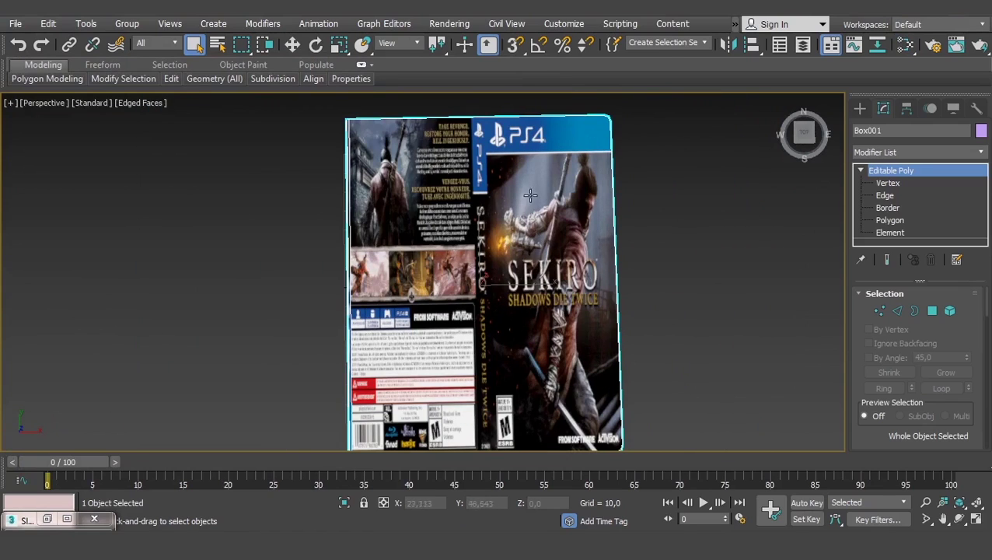
{"action": "middle_click_drag", "start_coordinate": [589, 225], "coordinate": [595, 205]}
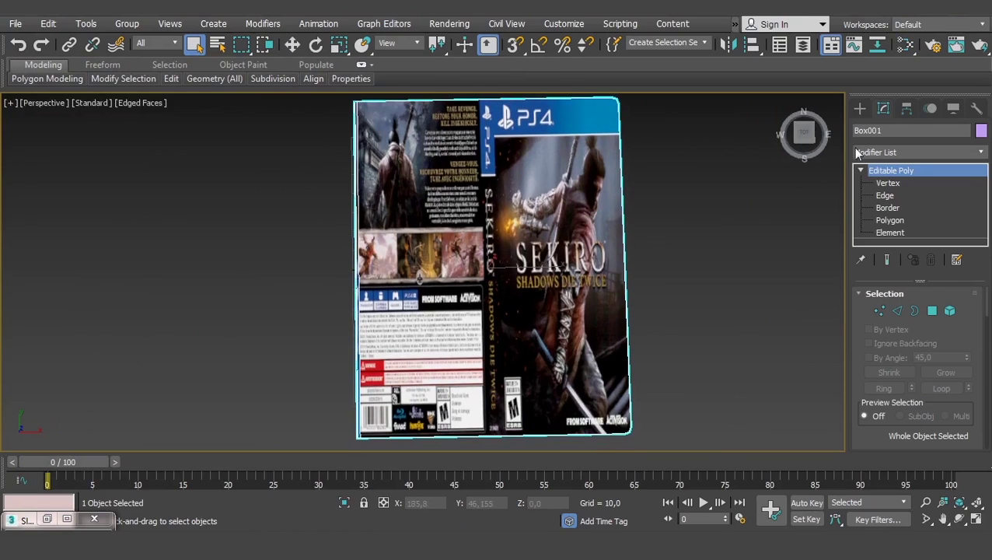
Add a UVW Map modifier to Box001 from the Modifier List and expand it to show its Gizmo.
{"action": "left_click", "coordinate": [906, 153]}
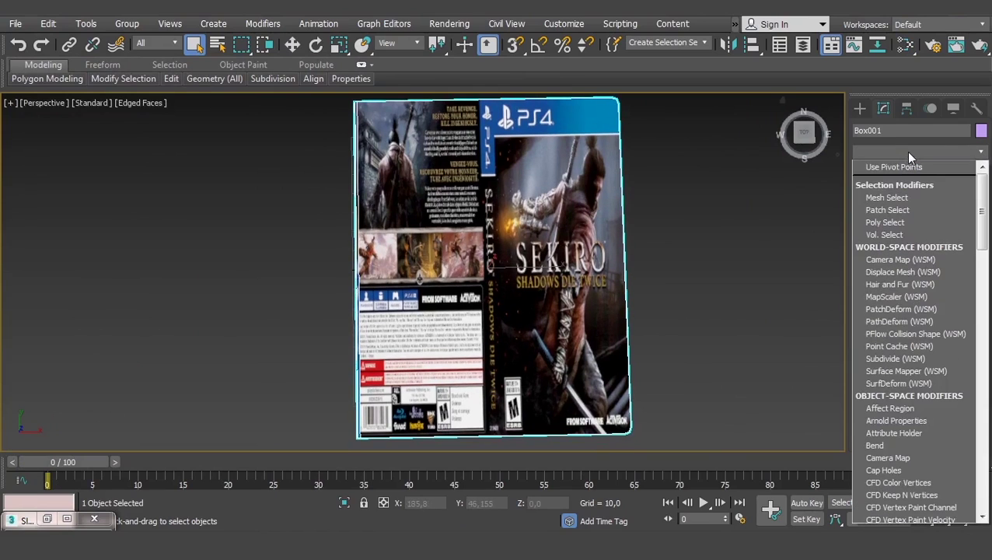
{"action": "type", "text": "uv"}
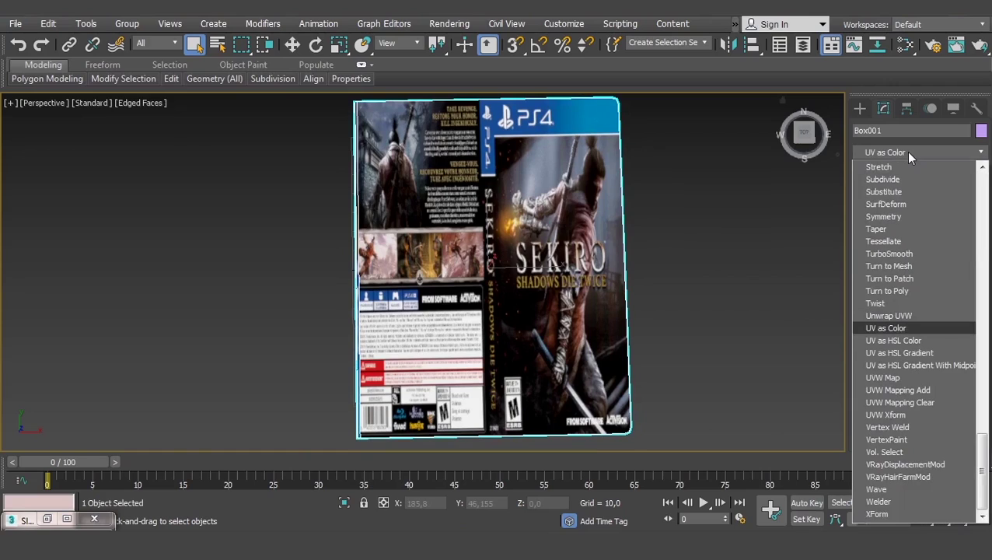
{"action": "left_click", "coordinate": [883, 377]}
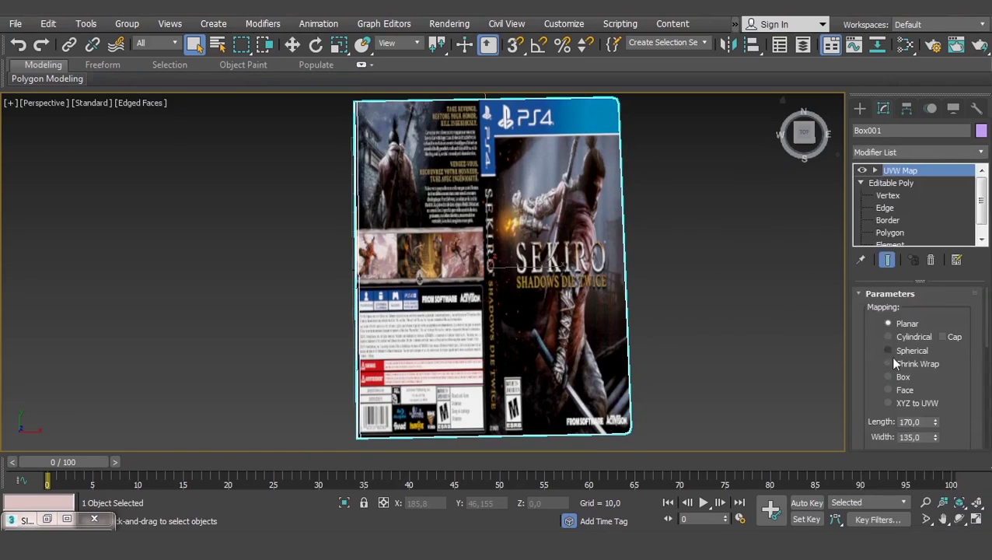
{"action": "left_click", "coordinate": [874, 171]}
{"action": "scroll", "coordinate": [742, 216], "scroll_direction": "up", "scroll_amount": 3}
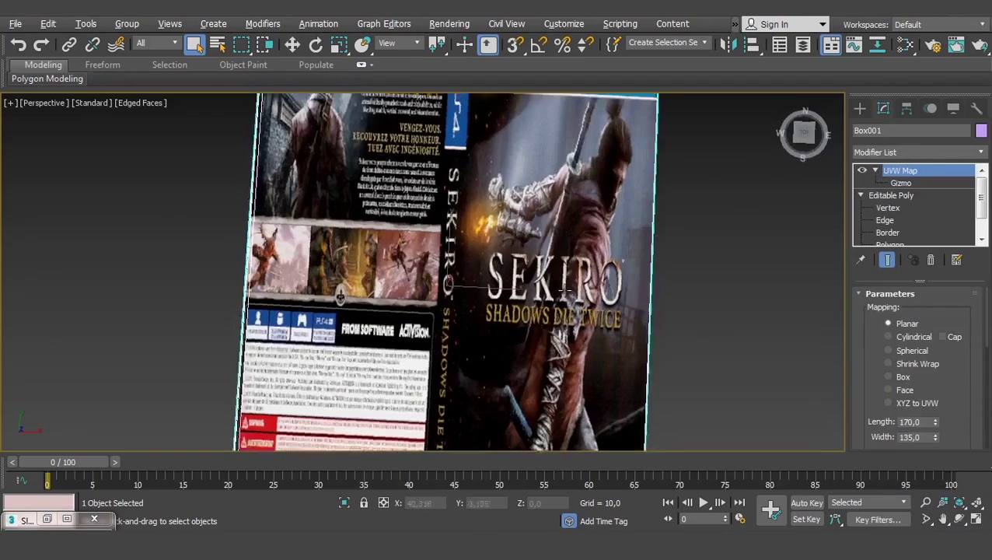
{"action": "mouse_move", "coordinate": [741, 216]}
{"action": "middle_mouse_down", "text": "alt"}
{"action": "mouse_move", "coordinate": [549, 243]}
{"action": "mouse_move", "coordinate": [359, 160]}
{"action": "middle_mouse_up", "text": "alt"}
{"action": "scroll", "coordinate": [591, 233], "scroll_direction": "down", "scroll_amount": 4}
{"action": "scroll", "coordinate": [575, 257], "scroll_direction": "up", "scroll_amount": 2}
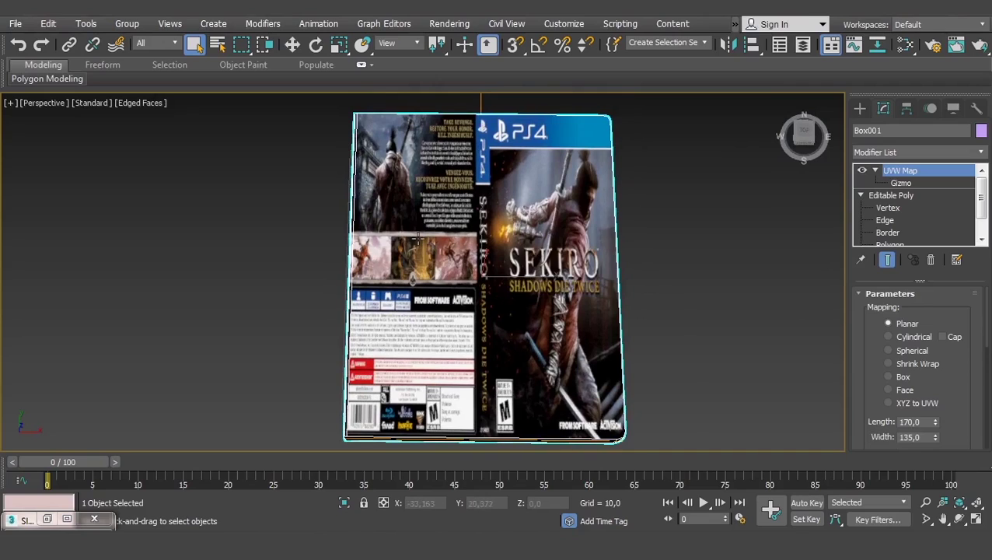
Select the UVW Map gizmo and scale it wider along X.
{"action": "left_click", "coordinate": [901, 182]}
{"action": "key", "text": "w"}
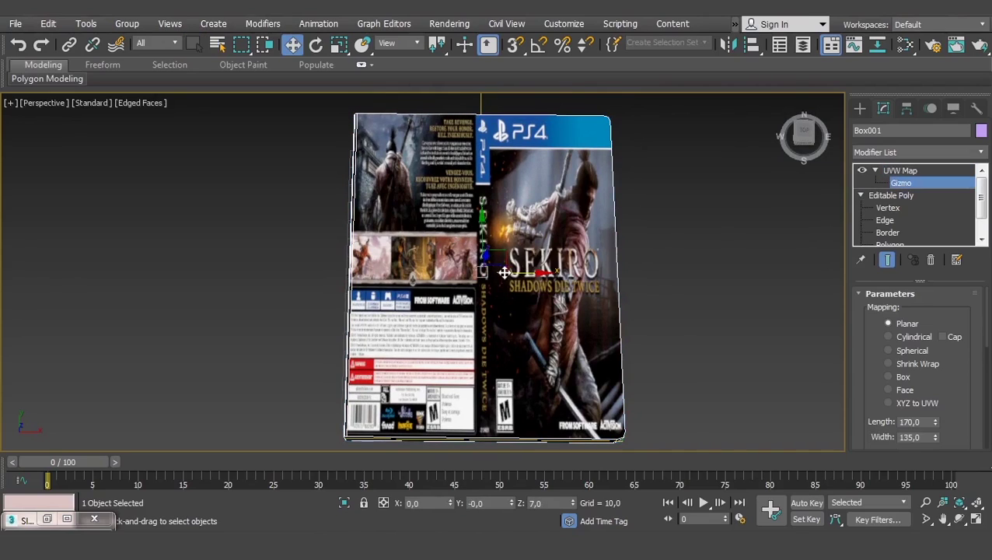
{"action": "key", "text": "r"}
{"action": "mouse_move", "coordinate": [537, 274]}
{"action": "left_mouse_down"}
{"action": "mouse_move", "coordinate": [579, 270]}
{"action": "mouse_move", "coordinate": [428, 276]}
{"action": "left_mouse_up"}
{"action": "key", "text": "w"}
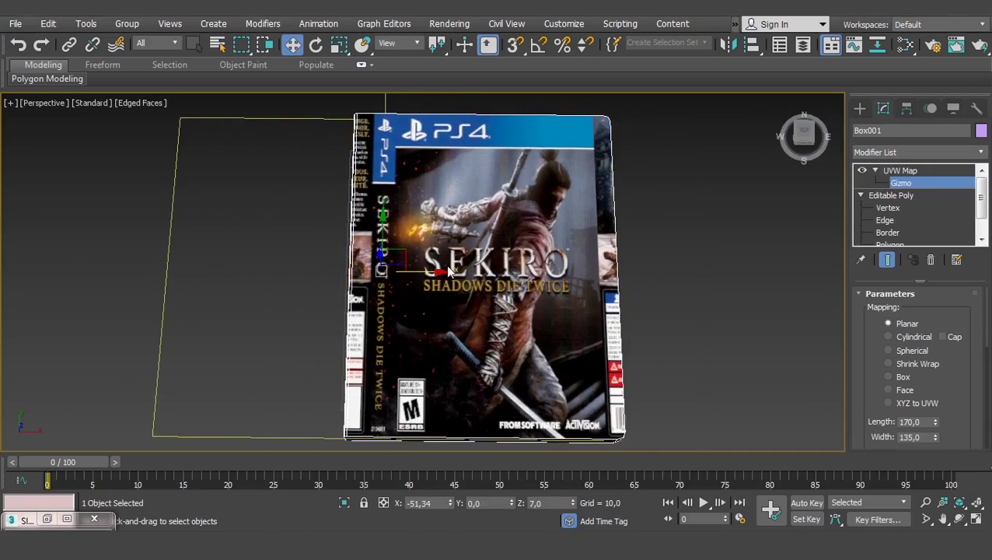
{"action": "key", "text": "r"}
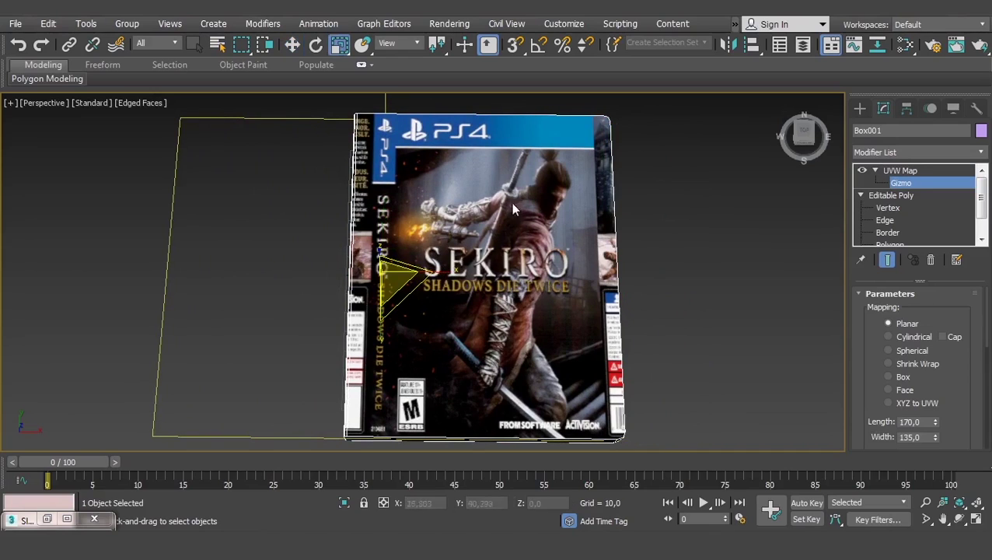
{"action": "mouse_move", "coordinate": [454, 271]}
{"action": "left_mouse_down"}
{"action": "mouse_move", "coordinate": [469, 272]}
{"action": "mouse_move", "coordinate": [443, 267]}
{"action": "left_mouse_up"}
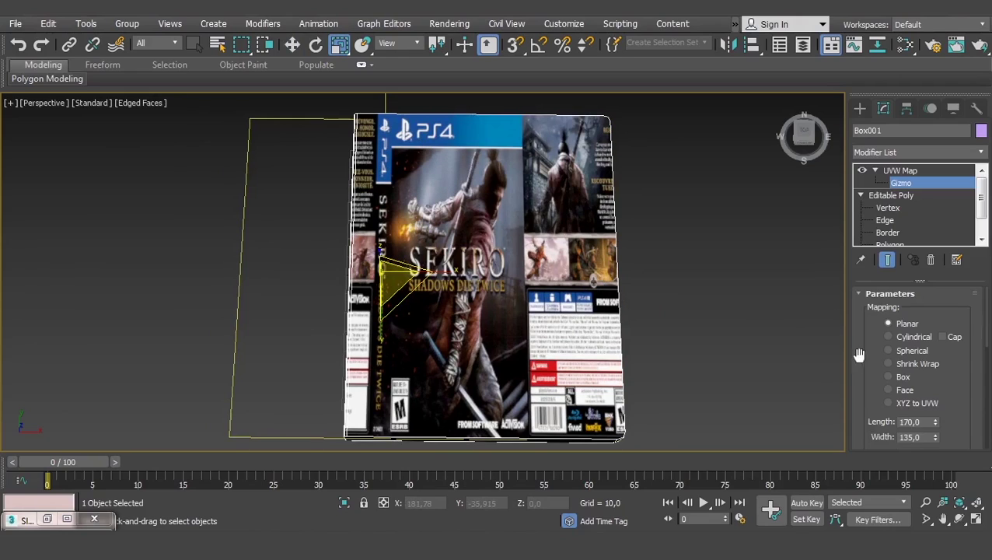
Use the Alignment Fit button to fit the mapping gizmo to the box.
{"action": "scroll", "coordinate": [859, 355], "scroll_direction": "down", "scroll_amount": 2}
{"action": "scroll", "coordinate": [862, 337], "scroll_direction": "down", "scroll_amount": 2}
{"action": "scroll", "coordinate": [862, 343], "scroll_direction": "down", "scroll_amount": 2}
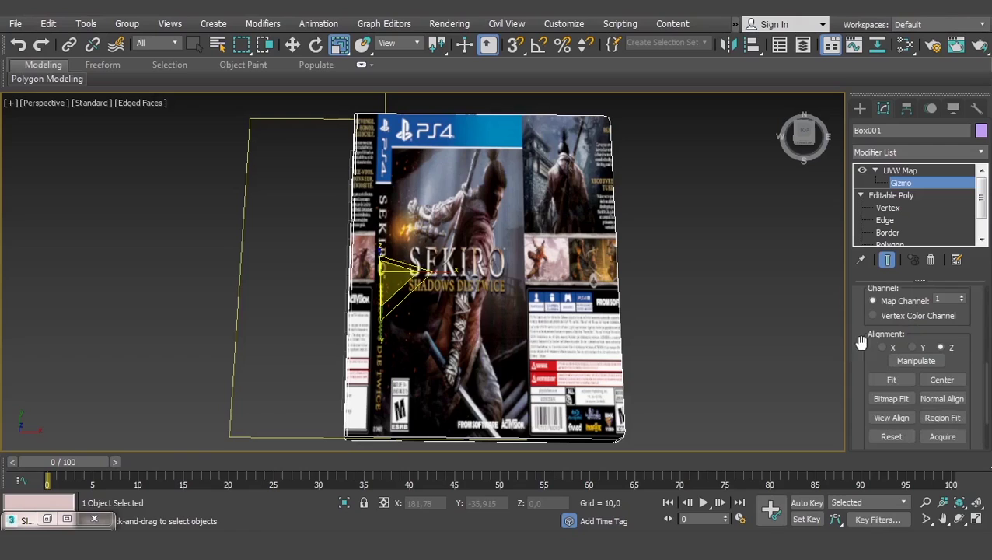
{"action": "left_click", "coordinate": [895, 381]}
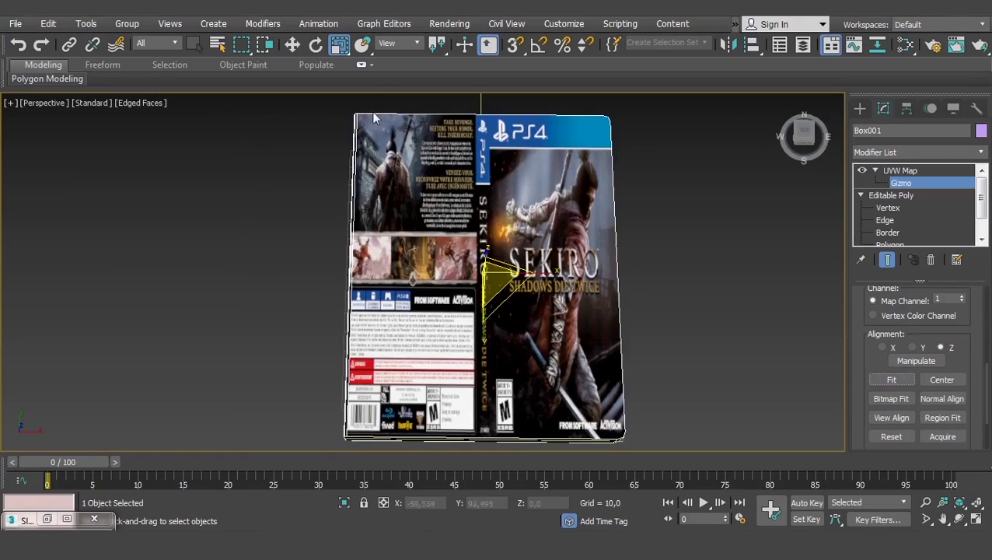
{"action": "middle_click_drag", "start_coordinate": [571, 334], "coordinate": [570, 323], "text": "alt"}
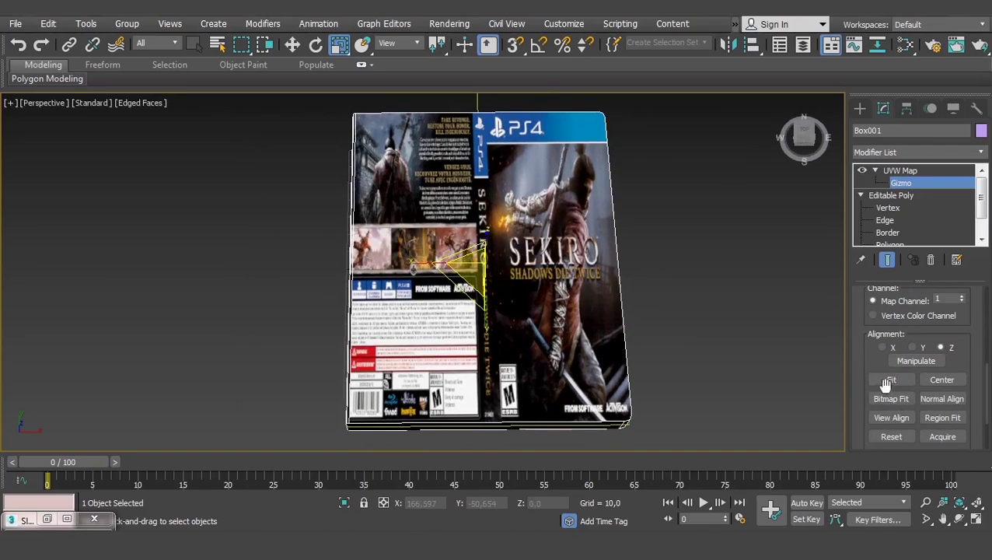
Bitmap-fit the UVW Map gizmo to the ps4_sekiroshadowsdietwice image.
{"action": "left_click", "coordinate": [904, 400]}
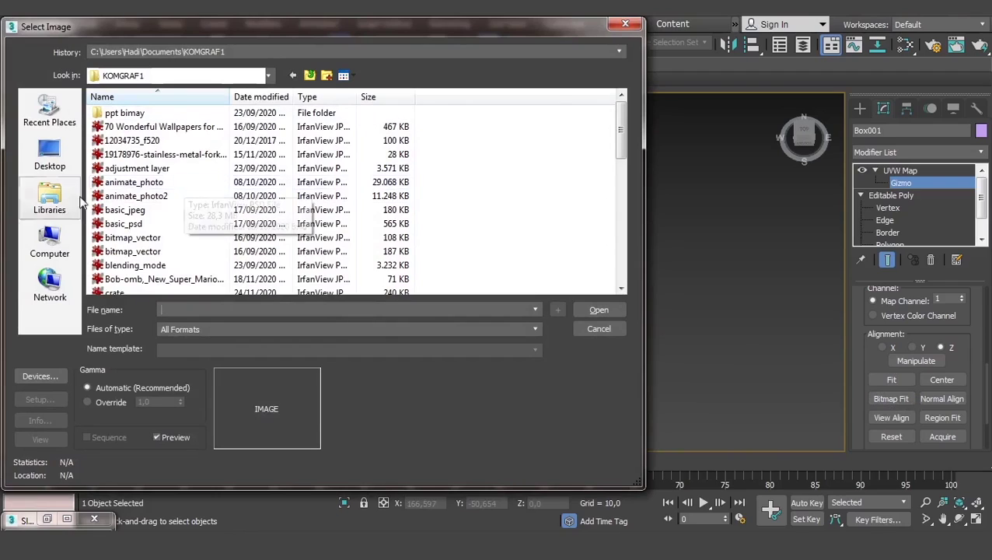
{"action": "left_click", "coordinate": [159, 238]}
{"action": "scroll", "coordinate": [160, 241], "scroll_direction": "down", "scroll_amount": 3}
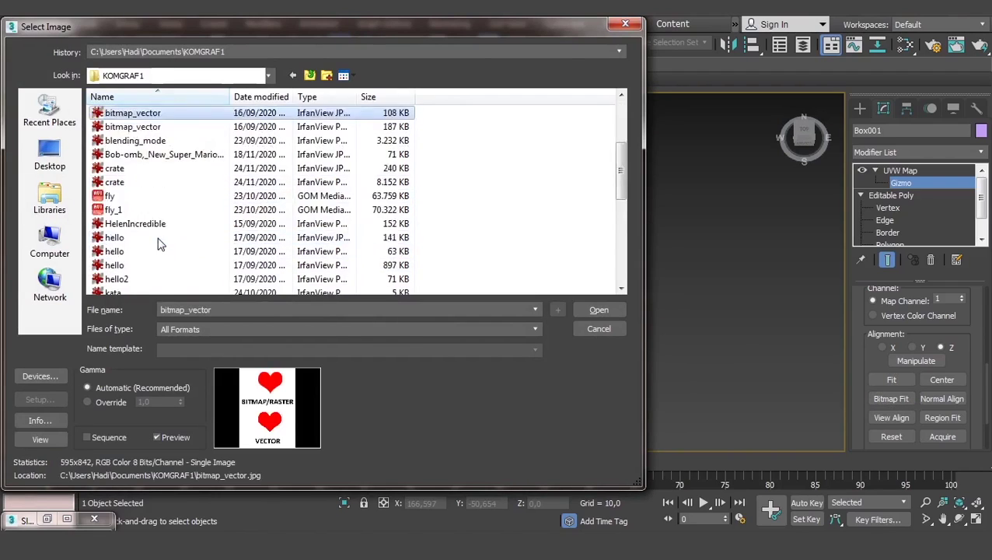
{"action": "scroll", "coordinate": [159, 243], "scroll_direction": "down", "scroll_amount": 3}
{"action": "scroll", "coordinate": [160, 249], "scroll_direction": "down", "scroll_amount": 1}
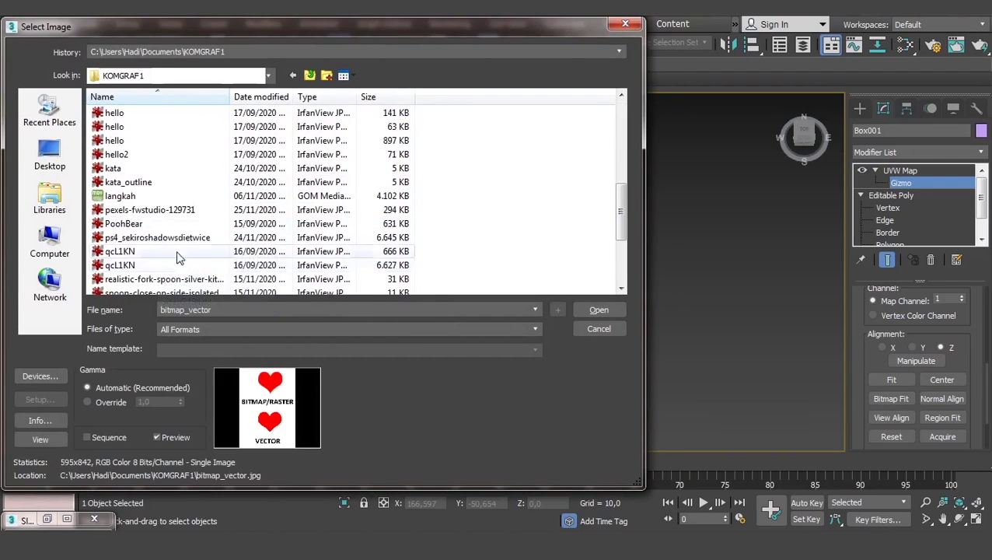
{"action": "scroll", "coordinate": [164, 210], "scroll_direction": "down", "scroll_amount": 1}
{"action": "left_click", "coordinate": [156, 199]}
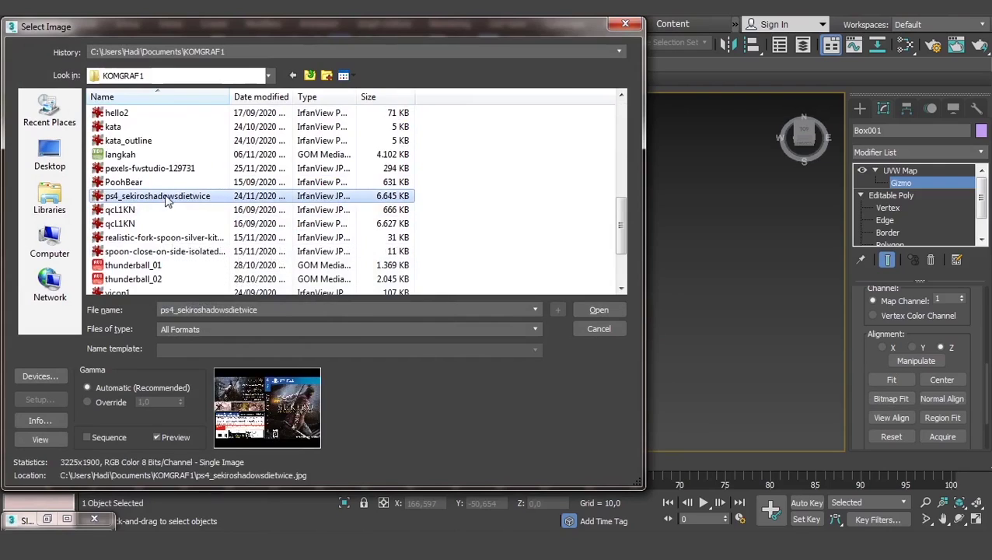
{"action": "double_click", "coordinate": [165, 199]}
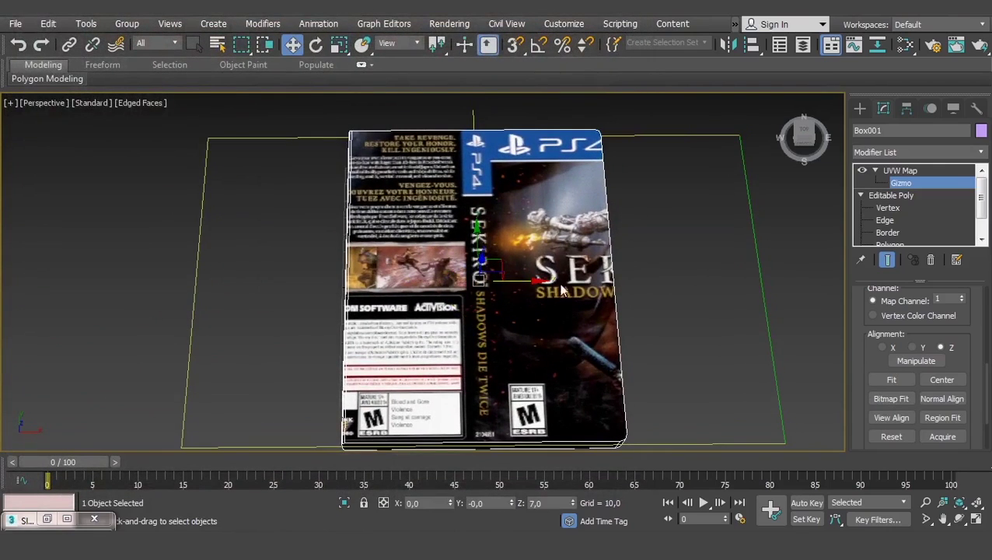
Slide the UVW Map gizmo along X so the Sekiro front cover fills the case's top.
{"action": "mouse_move", "coordinate": [525, 286]}
{"action": "left_mouse_down"}
{"action": "mouse_move", "coordinate": [364, 270]}
{"action": "mouse_move", "coordinate": [382, 273]}
{"action": "left_mouse_up"}
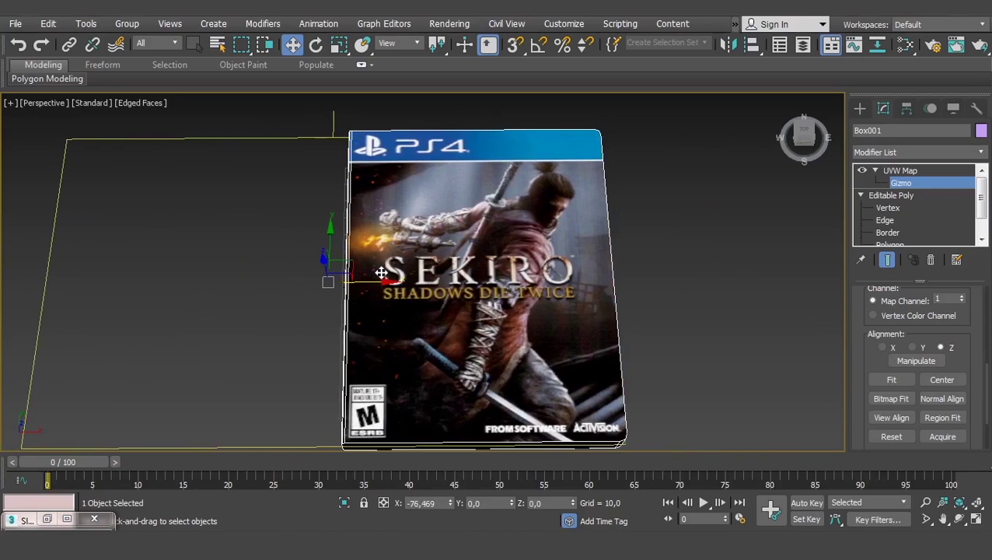
{"action": "mouse_move", "coordinate": [459, 355]}
{"action": "middle_mouse_down", "text": "alt"}
{"action": "mouse_move", "coordinate": [480, 311]}
{"action": "mouse_move", "coordinate": [469, 338]}
{"action": "mouse_move", "coordinate": [562, 333]}
{"action": "mouse_move", "coordinate": [902, 171]}
{"action": "middle_mouse_up", "text": "alt"}
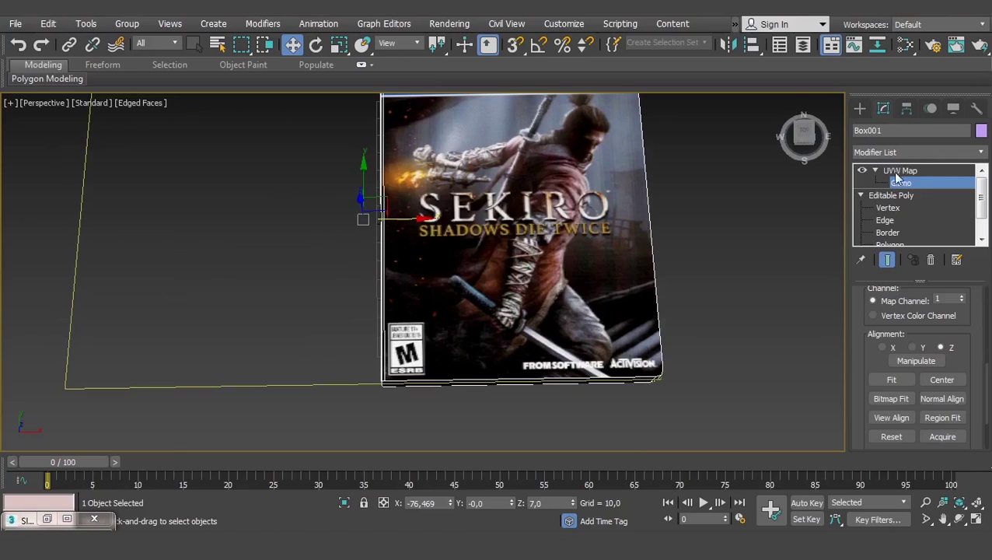
{"action": "left_click", "coordinate": [899, 171]}
Collapse All on Box001's modifier stack, confirming with Yes, to bake the cover mapping into Editable Poly.
{"action": "right_click", "coordinate": [902, 174]}
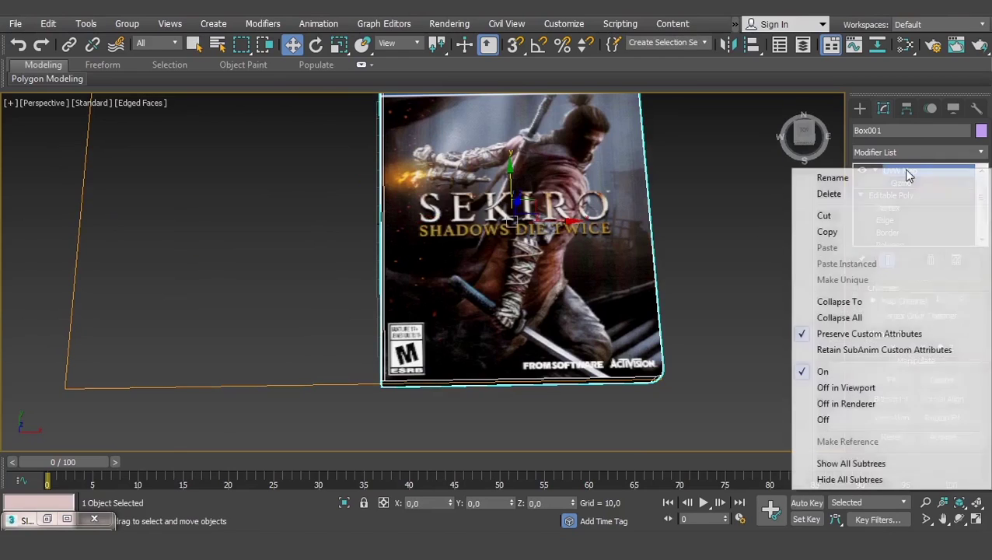
{"action": "left_click", "coordinate": [836, 317]}
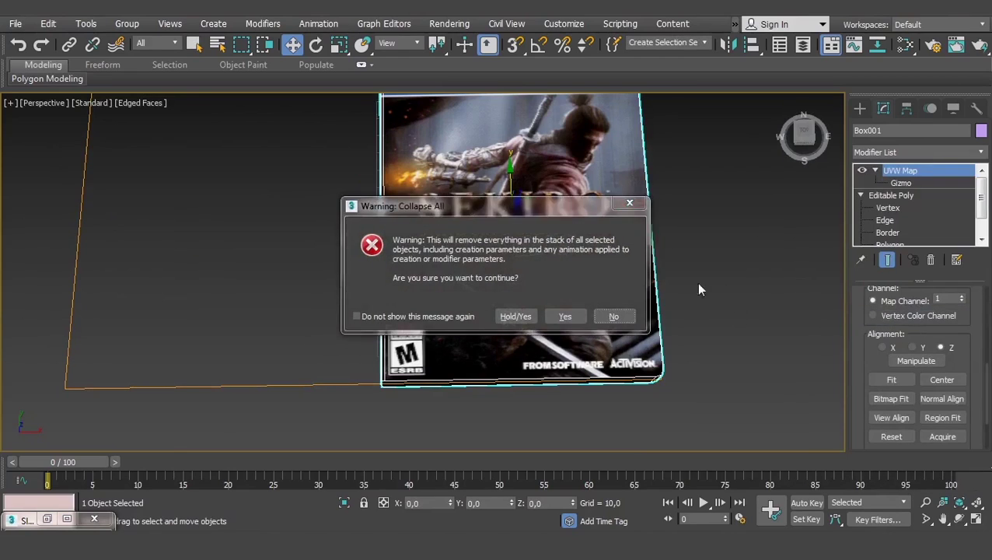
{"action": "left_click", "coordinate": [569, 314]}
{"action": "scroll", "coordinate": [642, 280], "scroll_direction": "up", "scroll_amount": 3}
{"action": "mouse_move", "coordinate": [642, 280]}
{"action": "middle_mouse_down", "text": "alt"}
{"action": "mouse_move", "coordinate": [549, 222]}
{"action": "mouse_move", "coordinate": [549, 237]}
{"action": "mouse_move", "coordinate": [513, 243]}
{"action": "mouse_move", "coordinate": [565, 276]}
{"action": "mouse_move", "coordinate": [522, 257]}
{"action": "mouse_move", "coordinate": [446, 357]}
{"action": "middle_mouse_up", "text": "alt"}
{"action": "scroll", "coordinate": [508, 243], "scroll_direction": "up", "scroll_amount": 2}
Switch the perspective viewport shading from Standard to High Quality.
{"action": "scroll", "coordinate": [565, 276], "scroll_direction": "down", "scroll_amount": 3}
{"action": "scroll", "coordinate": [523, 258], "scroll_direction": "up", "scroll_amount": 1}
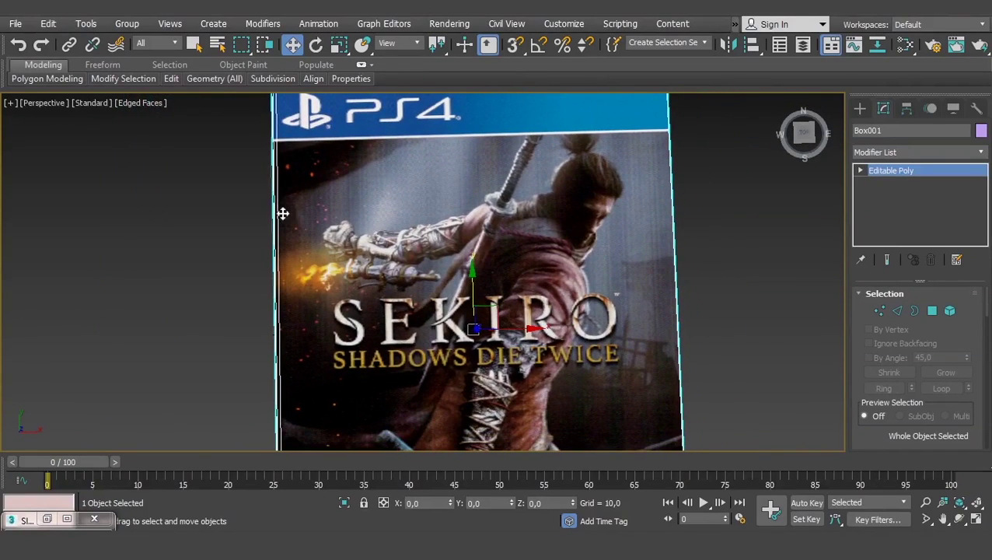
{"action": "left_click", "coordinate": [87, 104]}
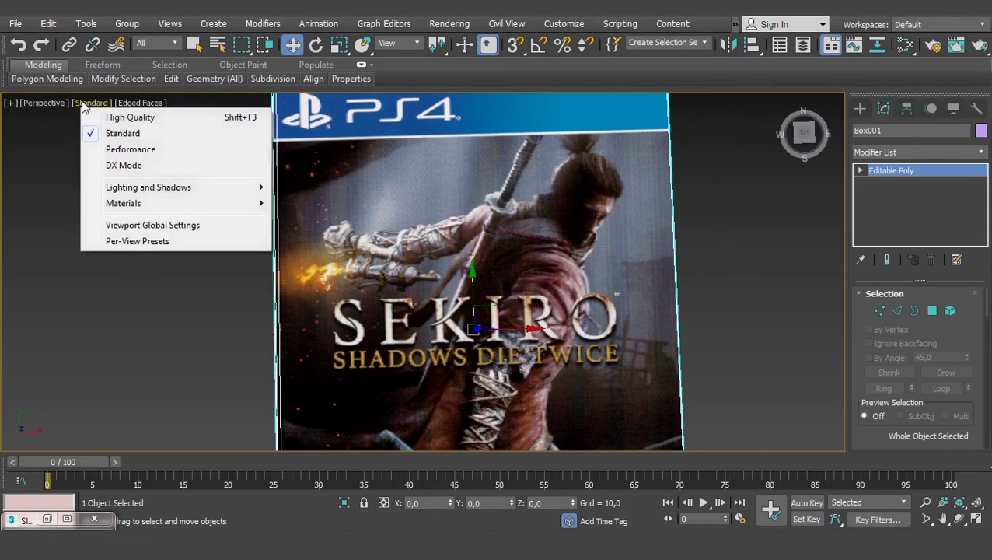
{"action": "left_click", "coordinate": [105, 105]}
{"action": "left_click", "coordinate": [105, 107]}
{"action": "left_click", "coordinate": [154, 117]}
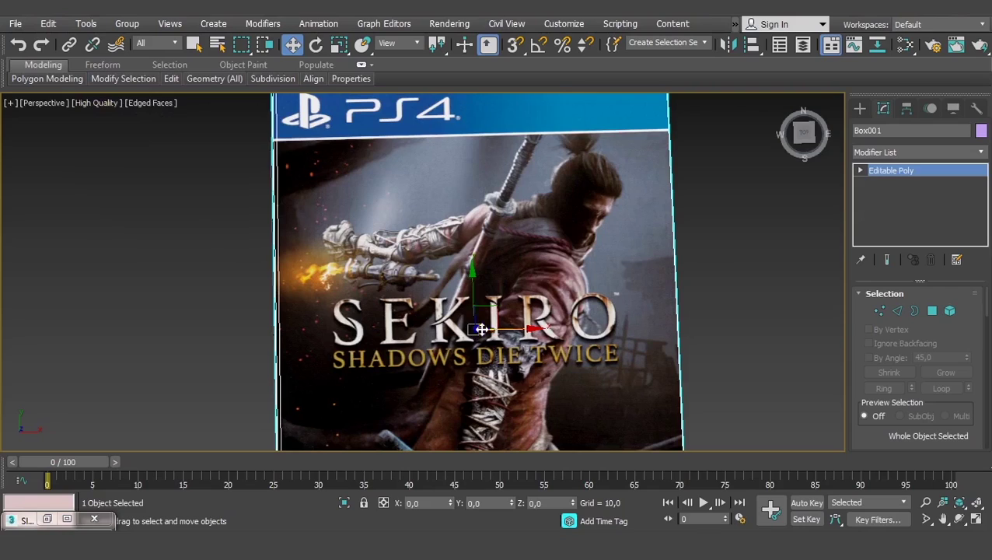
In Configure Viewports, set the Texture Maps display resolution to 1024 and accept with OK.
{"action": "left_click", "coordinate": [11, 104]}
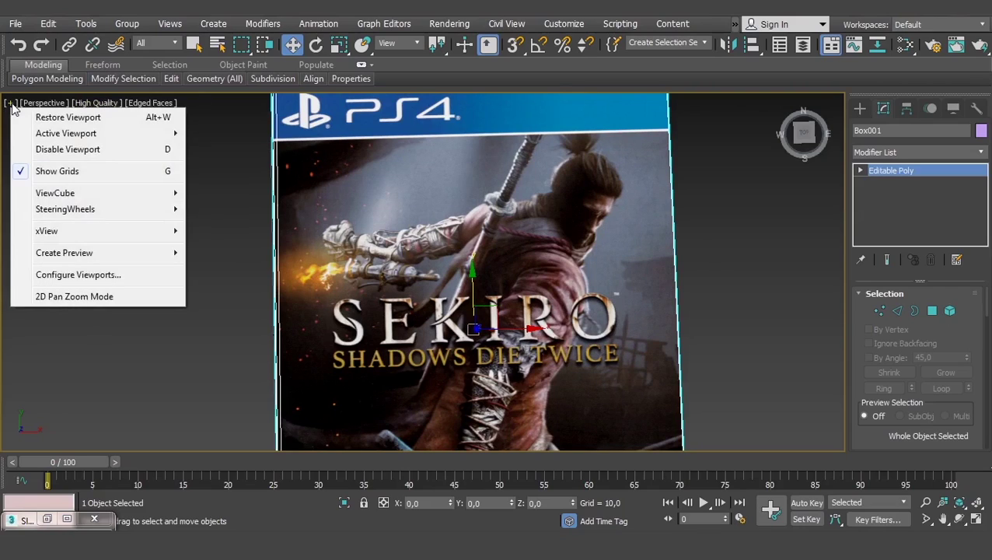
{"action": "left_click", "coordinate": [69, 277]}
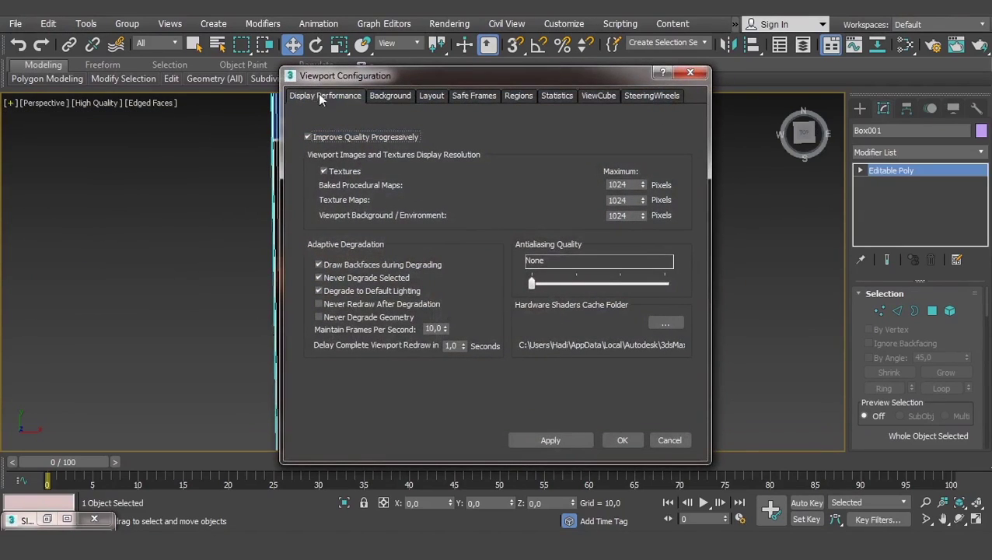
{"action": "left_click_drag", "start_coordinate": [631, 201], "coordinate": [581, 202]}
{"action": "left_click", "coordinate": [631, 183]}
{"action": "key", "text": "Tab"}
{"action": "key", "text": "Tab"}
{"action": "key", "text": "Tab"}
{"action": "left_click", "coordinate": [631, 201]}
{"action": "left_click", "coordinate": [626, 217]}
{"action": "left_click_drag", "start_coordinate": [603, 84], "coordinate": [371, 116]}
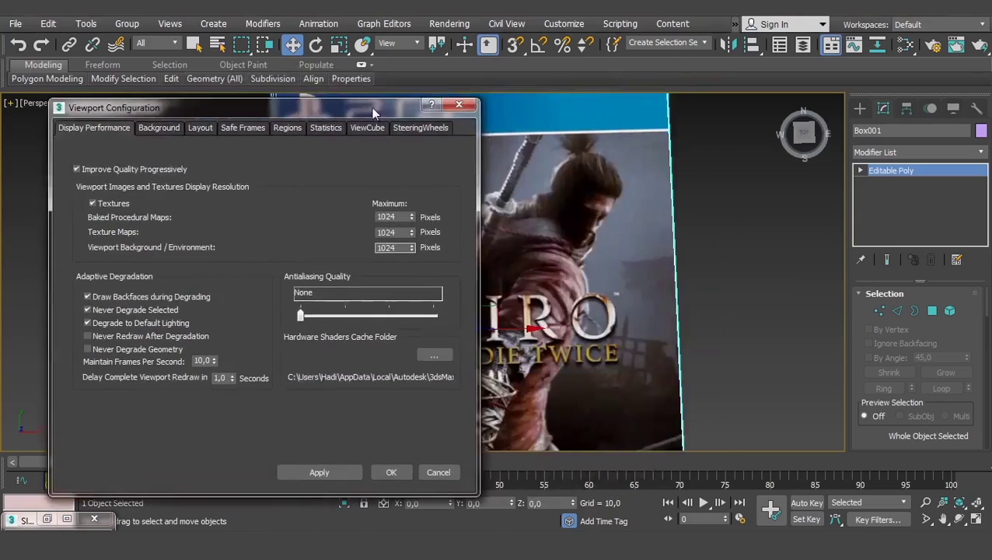
{"action": "left_click_drag", "start_coordinate": [398, 232], "coordinate": [375, 232]}
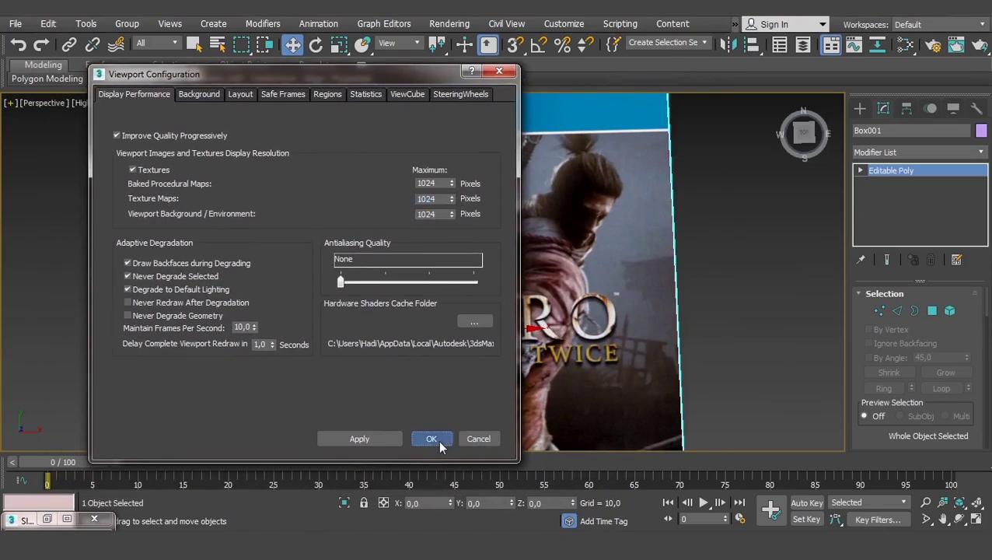
{"action": "left_click", "coordinate": [437, 439]}
{"action": "key", "text": "m"}
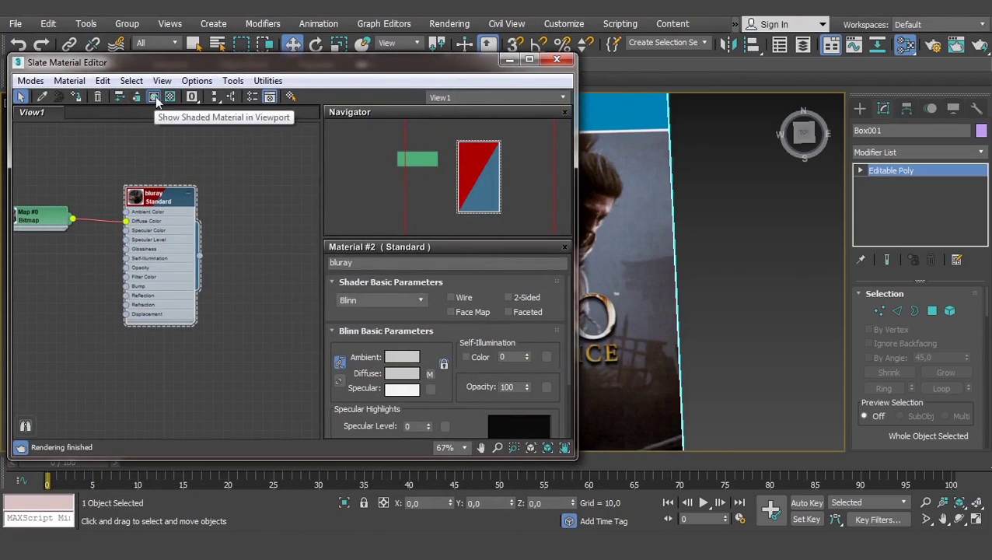
Toggle the material's Show Shaded Material in Viewport off and on, then close the Slate Material Editor.
{"action": "left_click", "coordinate": [155, 97]}
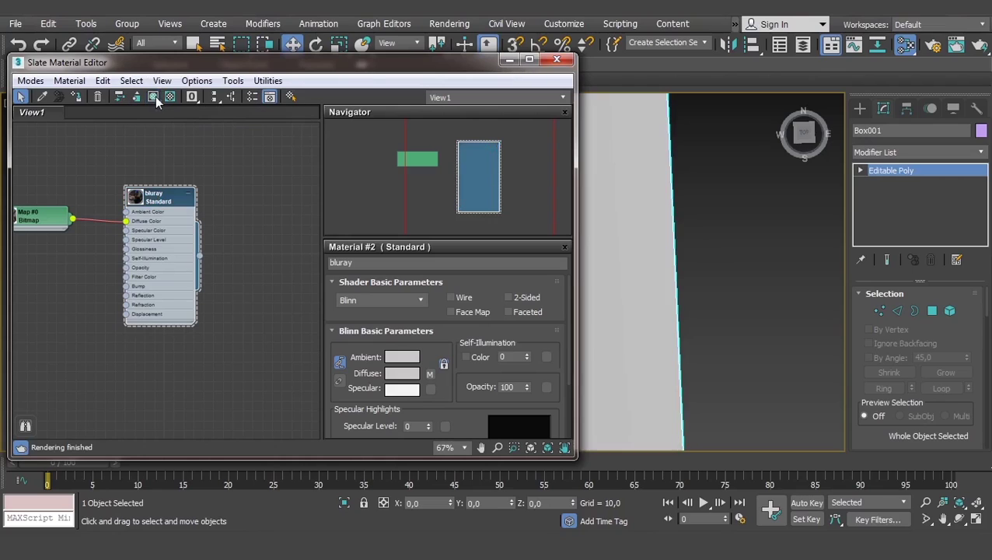
{"action": "left_click", "coordinate": [155, 97]}
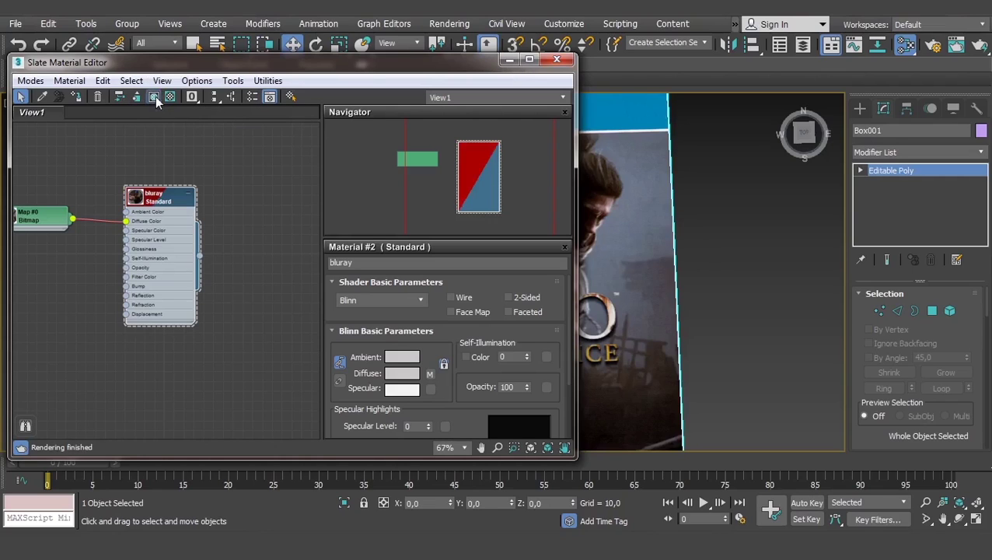
{"action": "left_click", "coordinate": [557, 59]}
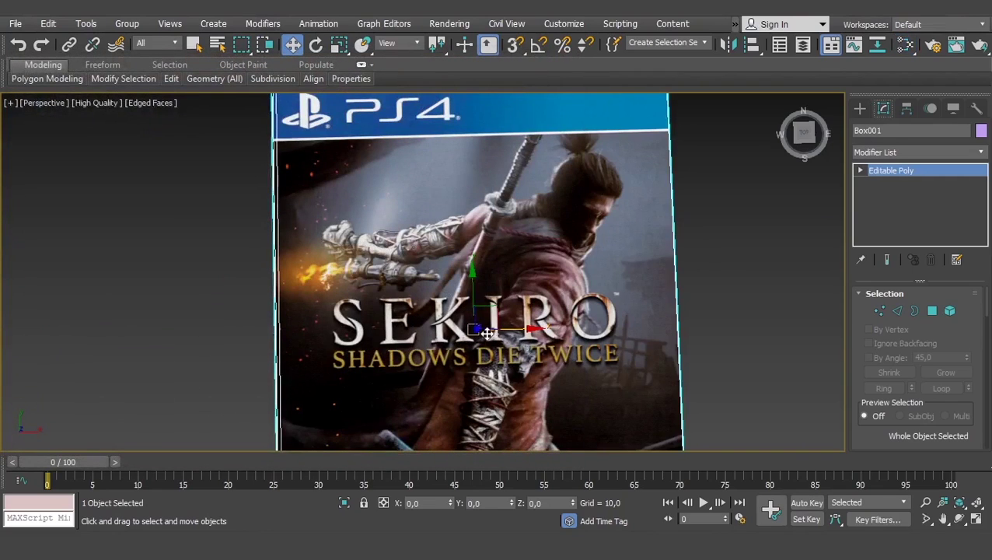
Switch viewport shading to Standard and back to High Quality, then select the game case box.
{"action": "left_click", "coordinate": [96, 105]}
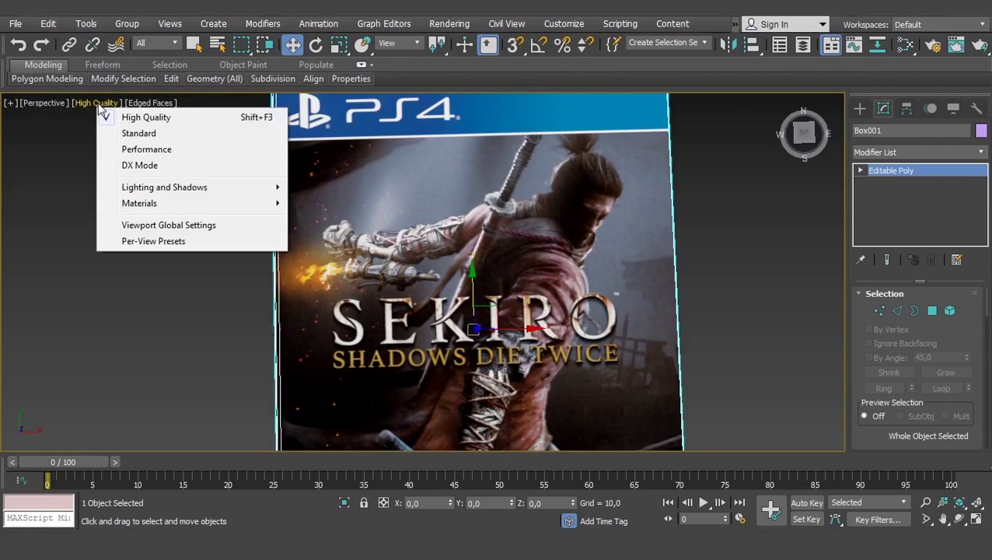
{"action": "left_click", "coordinate": [138, 133]}
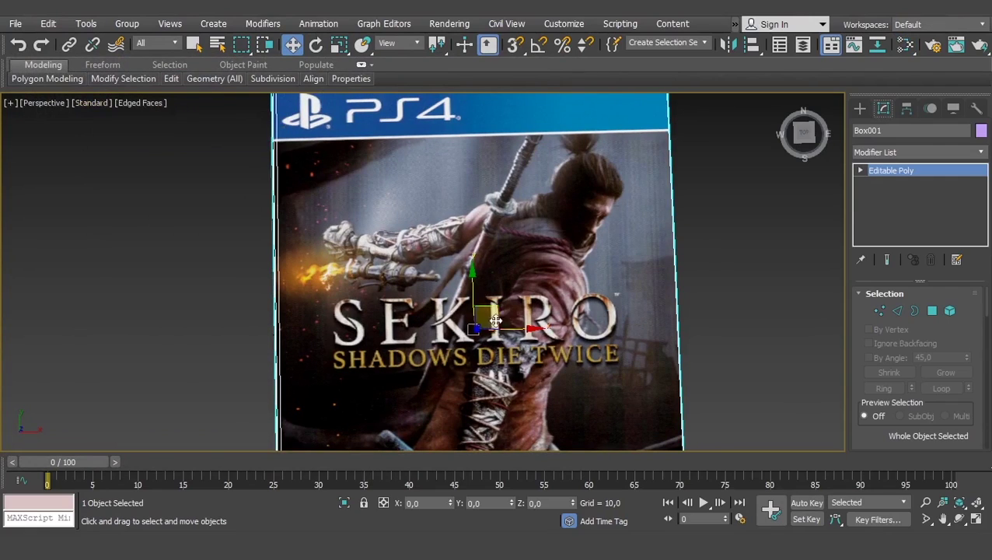
{"action": "left_click", "coordinate": [93, 105]}
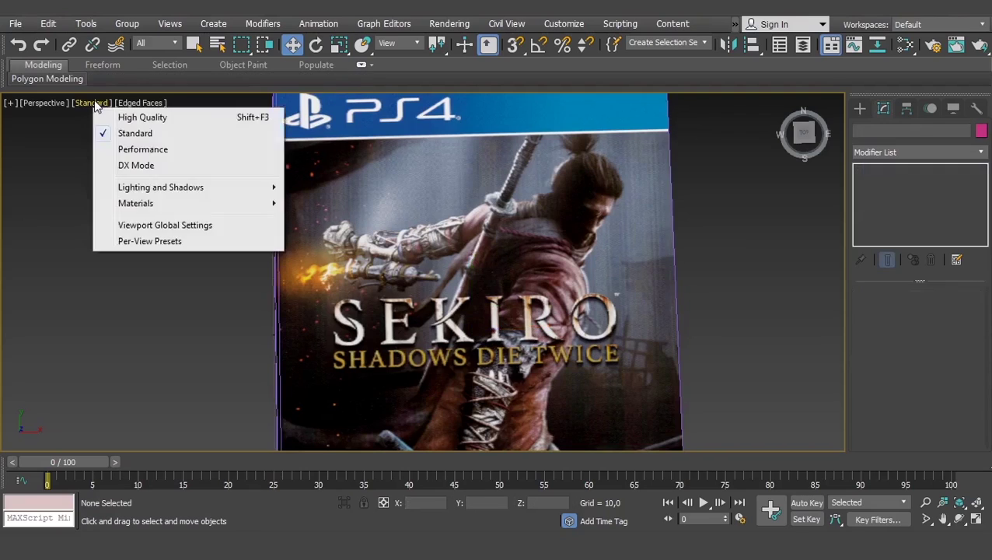
{"action": "left_click", "coordinate": [144, 117]}
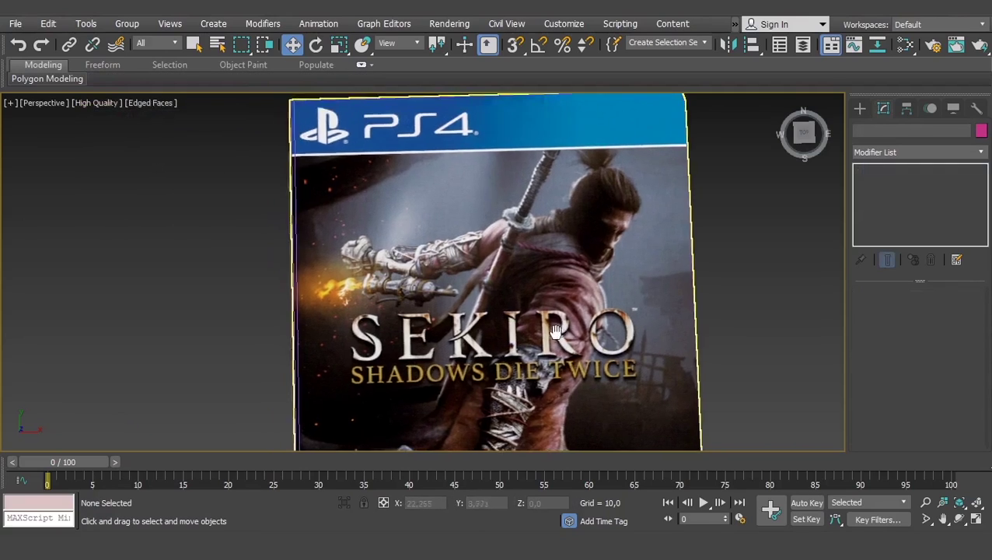
{"action": "scroll", "coordinate": [536, 330], "scroll_direction": "down", "scroll_amount": 4}
{"action": "mouse_move", "coordinate": [536, 330]}
{"action": "middle_mouse_down", "text": "alt"}
{"action": "mouse_move", "coordinate": [491, 321]}
{"action": "mouse_move", "coordinate": [521, 279]}
{"action": "mouse_move", "coordinate": [622, 272]}
{"action": "middle_mouse_up", "text": "alt"}
{"action": "left_click", "coordinate": [492, 321]}
{"action": "scroll", "coordinate": [521, 279], "scroll_direction": "up", "scroll_amount": 3}
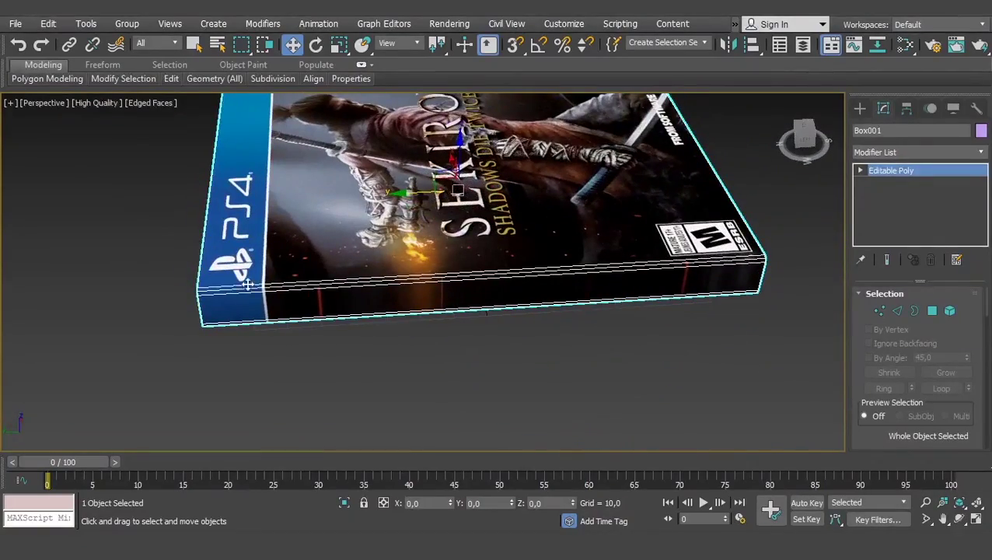
In Polygon mode, select the box's side and end faces.
{"action": "left_click", "coordinate": [933, 311]}
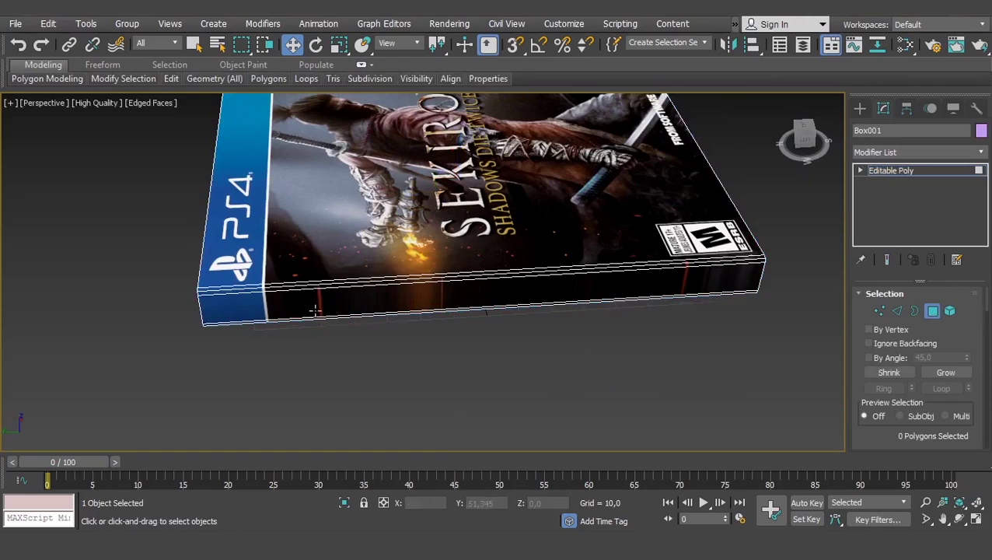
{"action": "scroll", "coordinate": [288, 284], "scroll_direction": "up", "scroll_amount": 3}
{"action": "scroll", "coordinate": [295, 316], "scroll_direction": "up", "scroll_amount": 2}
{"action": "left_click", "coordinate": [322, 309]}
{"action": "left_click", "coordinate": [323, 309], "text": "ctrl"}
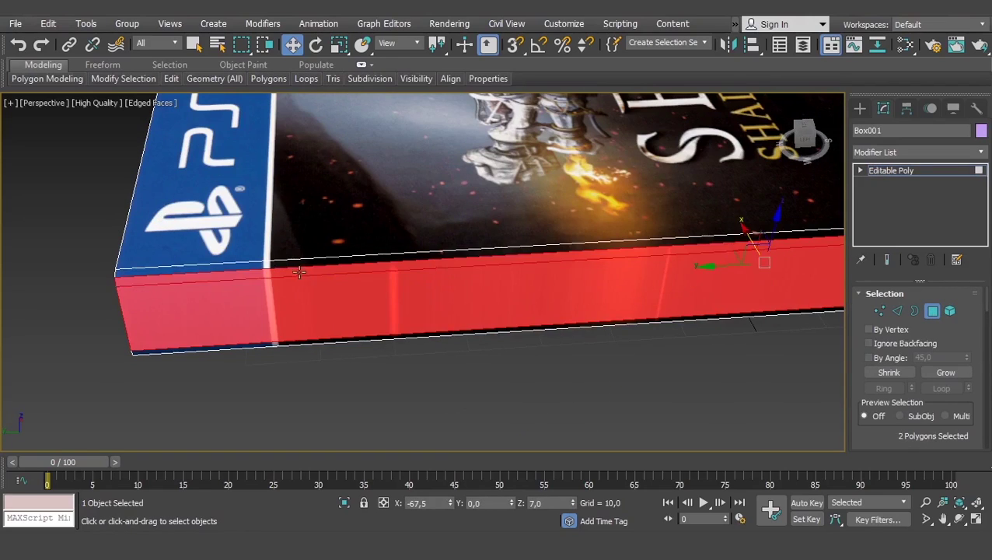
{"action": "mouse_move", "coordinate": [298, 298]}
{"action": "middle_mouse_down", "text": "alt"}
{"action": "mouse_move", "coordinate": [313, 297]}
{"action": "mouse_move", "coordinate": [324, 134]}
{"action": "mouse_move", "coordinate": [314, 294]}
{"action": "mouse_move", "coordinate": [724, 210]}
{"action": "mouse_move", "coordinate": [567, 271]}
{"action": "middle_mouse_up", "text": "alt"}
{"action": "left_click", "coordinate": [570, 269], "text": "ctrl"}
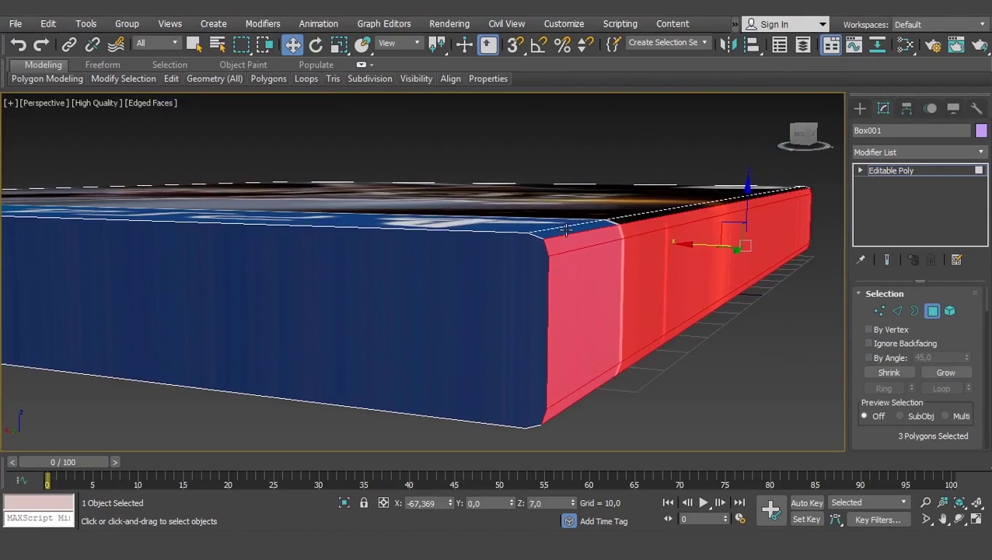
{"action": "mouse_move", "coordinate": [553, 409]}
{"action": "middle_mouse_down", "text": "alt"}
{"action": "mouse_move", "coordinate": [605, 294]}
{"action": "mouse_move", "coordinate": [558, 327]}
{"action": "mouse_move", "coordinate": [549, 347]}
{"action": "middle_mouse_up", "text": "alt"}
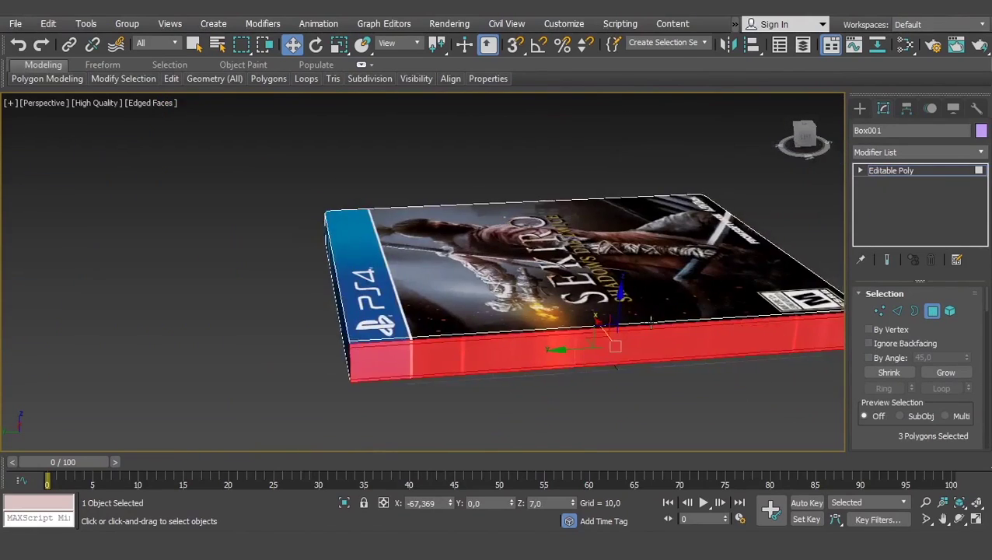
{"action": "scroll", "coordinate": [549, 348], "scroll_direction": "up", "scroll_amount": 2}
Add a UVW Map modifier to the selected side faces.
{"action": "left_click", "coordinate": [952, 151]}
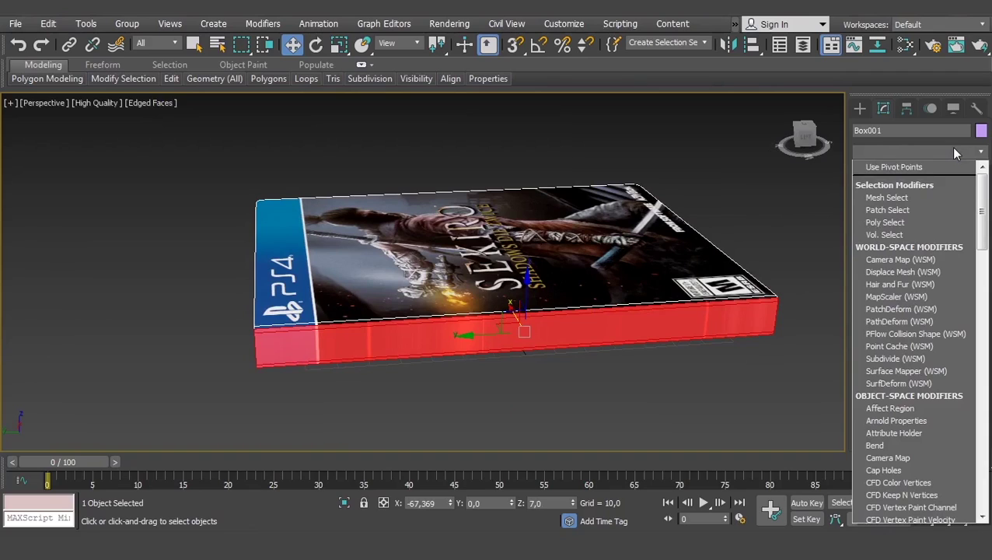
{"action": "type", "text": "uv"}
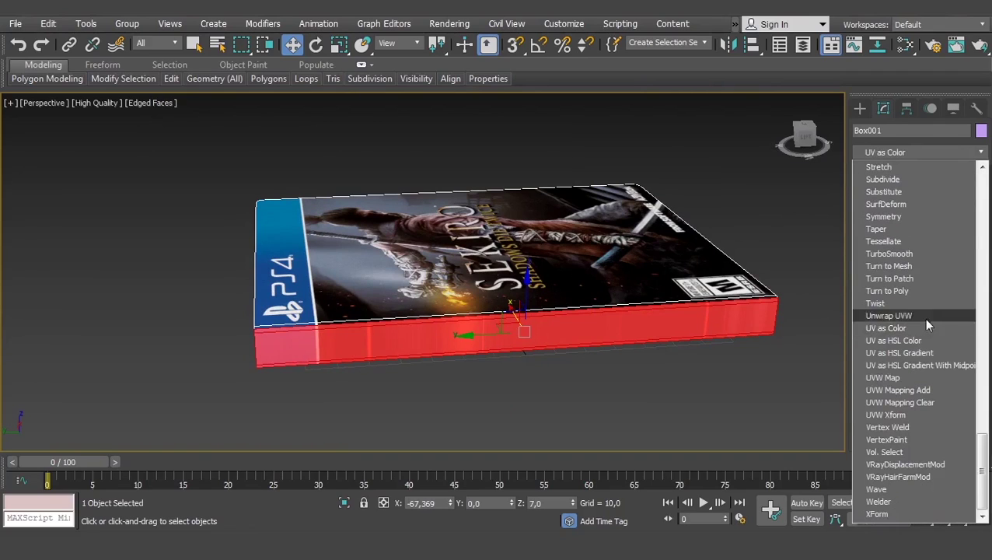
{"action": "left_click", "coordinate": [886, 378]}
{"action": "middle_click_drag", "start_coordinate": [721, 311], "coordinate": [778, 310], "text": "alt"}
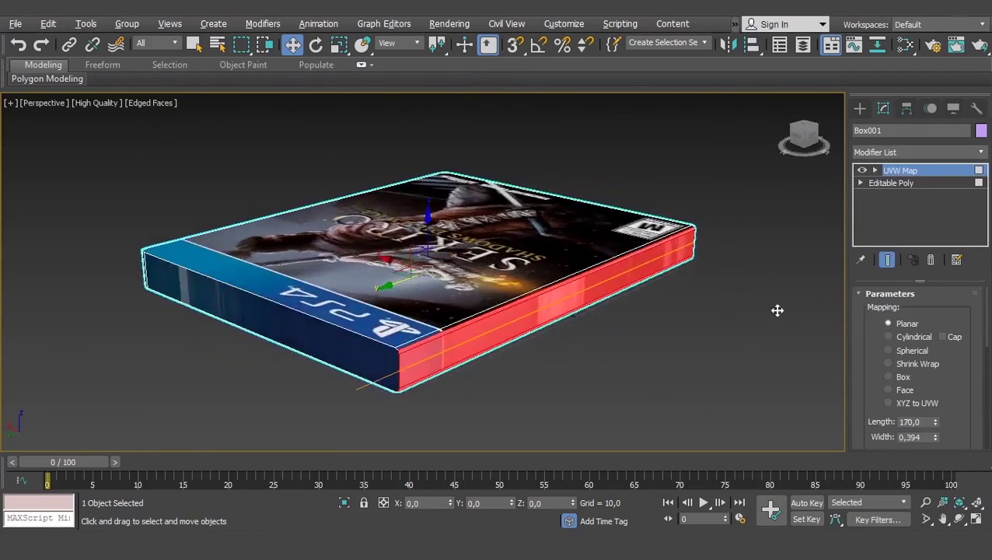
{"action": "scroll", "coordinate": [695, 287], "scroll_direction": "up", "scroll_amount": 4}
{"action": "mouse_move", "coordinate": [695, 287]}
{"action": "middle_mouse_down", "text": "alt"}
{"action": "mouse_move", "coordinate": [609, 277]}
{"action": "mouse_move", "coordinate": [618, 273]}
{"action": "middle_mouse_up", "text": "alt"}
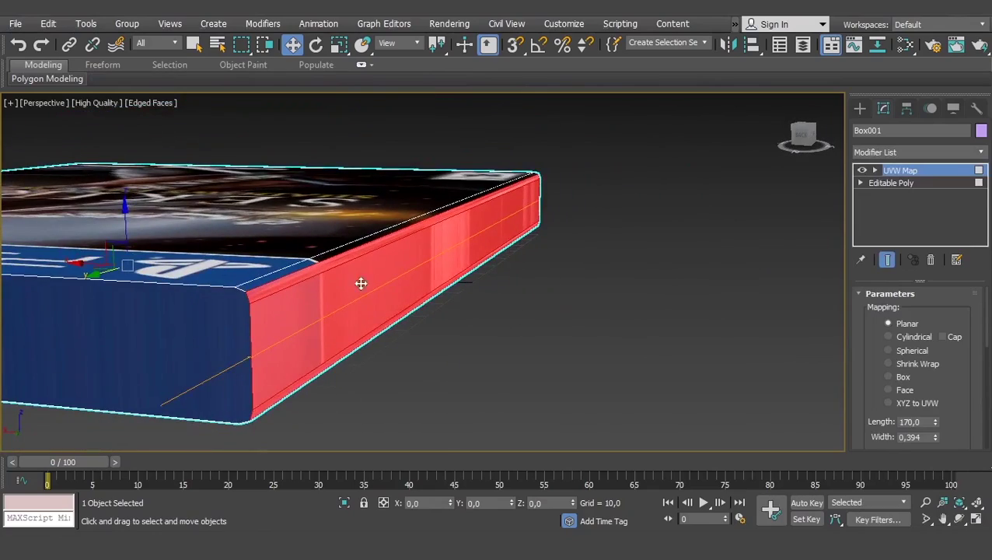
{"action": "mouse_move", "coordinate": [361, 283]}
{"action": "middle_mouse_down", "text": "alt"}
{"action": "mouse_move", "coordinate": [452, 268]}
{"action": "mouse_move", "coordinate": [445, 285]}
{"action": "mouse_move", "coordinate": [393, 300]}
{"action": "middle_mouse_up", "text": "alt"}
{"action": "mouse_move", "coordinate": [367, 331]}
{"action": "middle_mouse_down"}
{"action": "mouse_move", "coordinate": [498, 278]}
{"action": "mouse_move", "coordinate": [443, 337]}
{"action": "middle_mouse_up"}
{"action": "scroll", "coordinate": [443, 336], "scroll_direction": "up", "scroll_amount": 2}
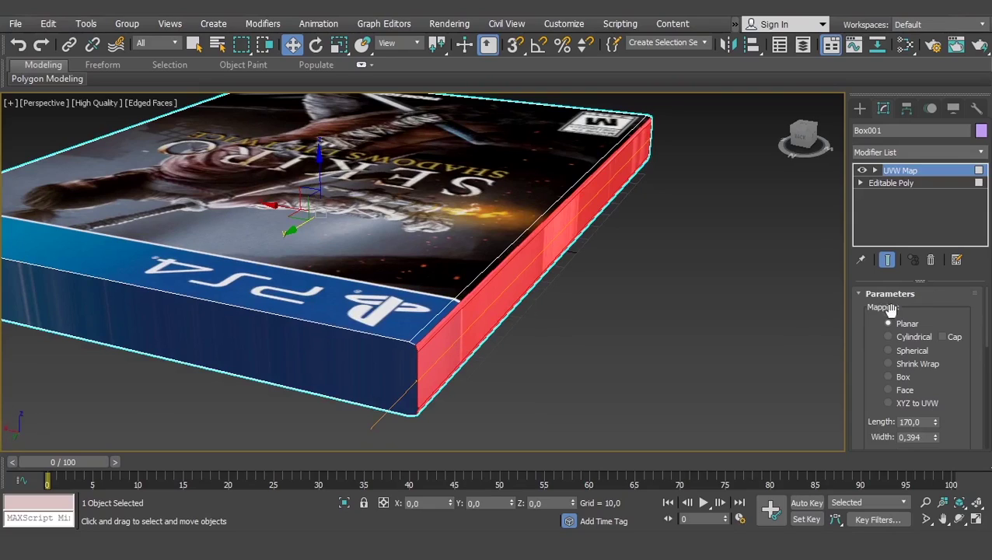
{"action": "scroll", "coordinate": [886, 342], "scroll_direction": "down", "scroll_amount": 5}
{"action": "scroll", "coordinate": [899, 391], "scroll_direction": "down", "scroll_amount": 2}
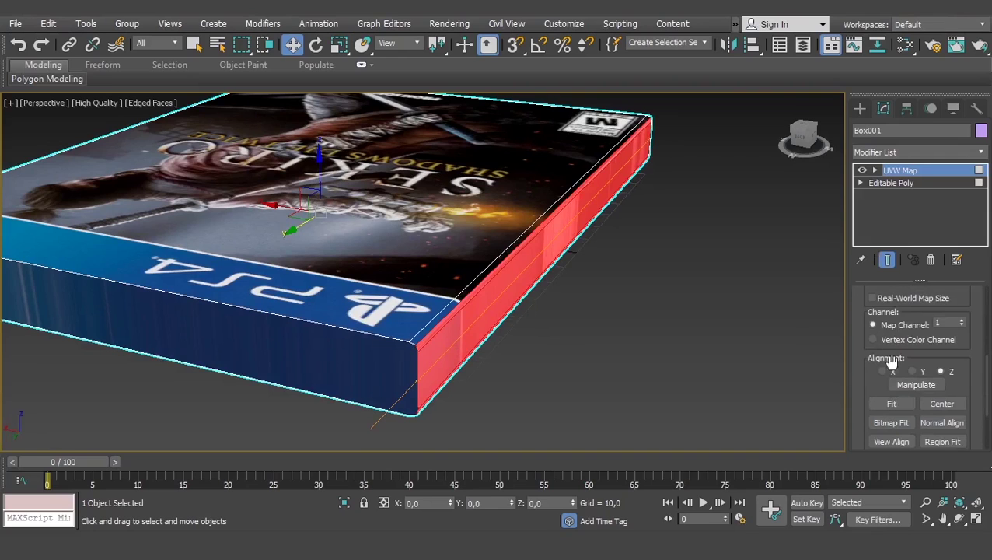
Set the UVW Map alignment to the X axis.
{"action": "left_click", "coordinate": [882, 370]}
{"action": "mouse_move", "coordinate": [455, 350]}
{"action": "middle_mouse_down", "text": "alt"}
{"action": "mouse_move", "coordinate": [450, 282]}
{"action": "mouse_move", "coordinate": [483, 188]}
{"action": "middle_mouse_up", "text": "alt"}
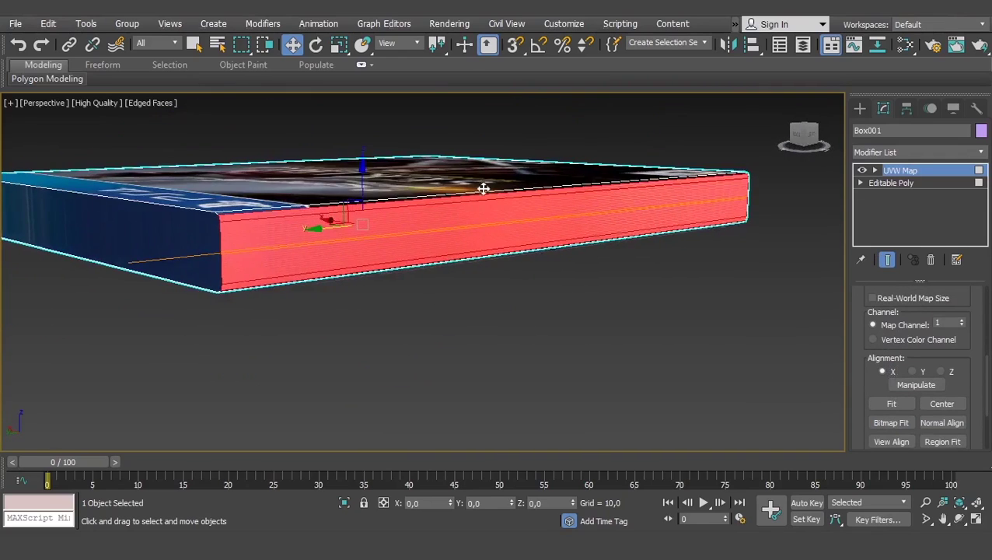
{"action": "scroll", "coordinate": [290, 259], "scroll_direction": "up", "scroll_amount": 2}
{"action": "middle_click_drag", "start_coordinate": [290, 259], "coordinate": [412, 259], "text": "alt"}
{"action": "scroll", "coordinate": [126, 261], "scroll_direction": "up", "scroll_amount": 2}
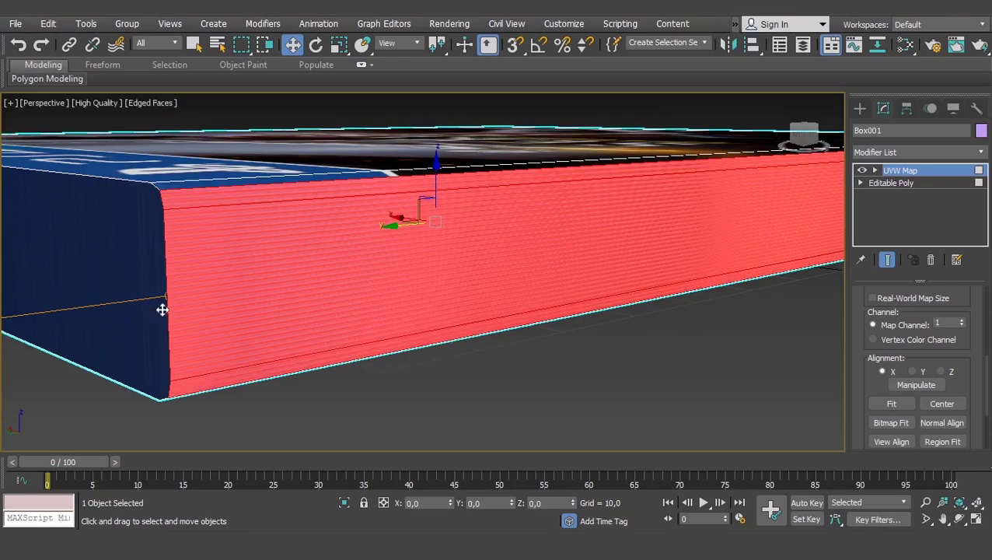
{"action": "scroll", "coordinate": [335, 273], "scroll_direction": "down", "scroll_amount": 3}
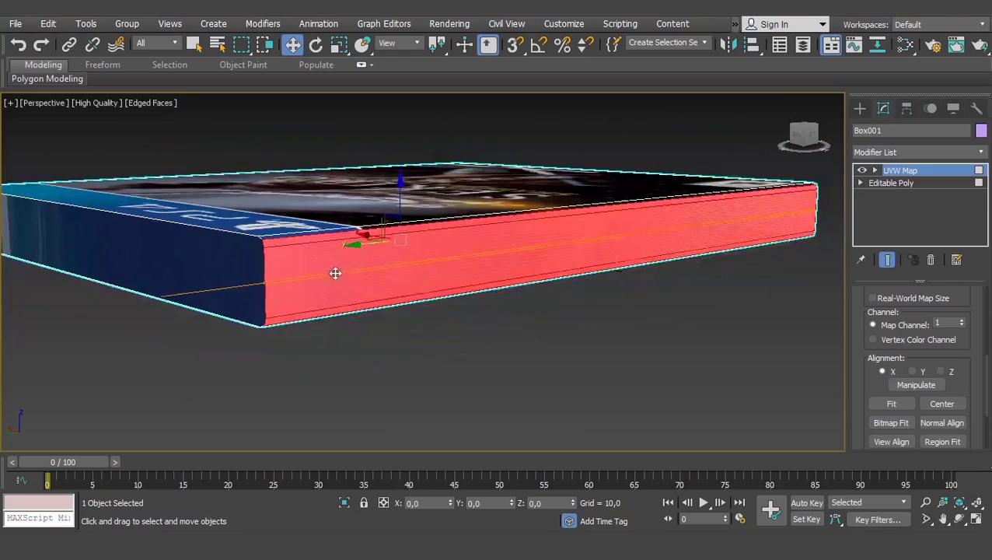
Bitmap-fit the side mapping to the ps4_sekiroshadowsdietwice image.
{"action": "left_click", "coordinate": [887, 424]}
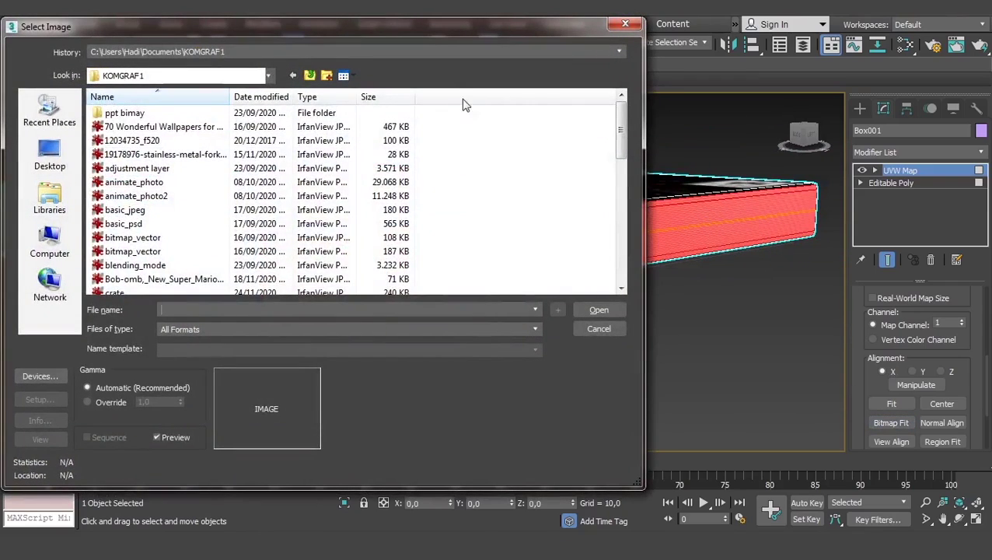
{"action": "left_click_drag", "start_coordinate": [620, 132], "coordinate": [620, 211]}
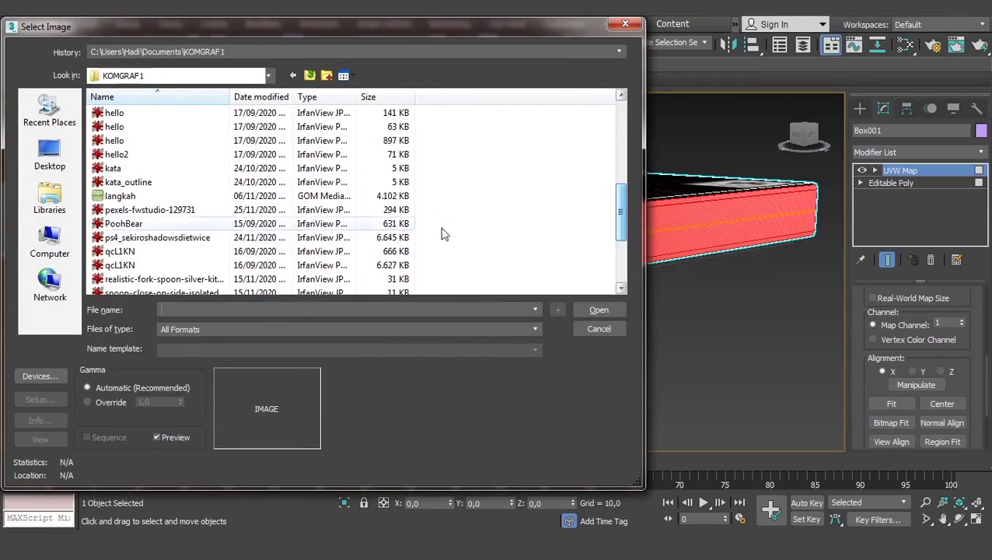
{"action": "double_click", "coordinate": [138, 238]}
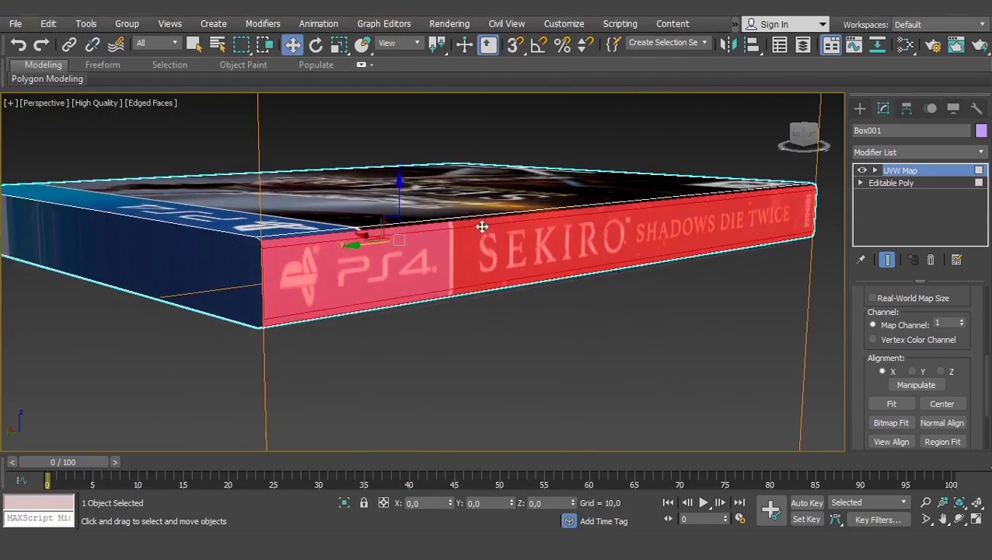
{"action": "mouse_move", "coordinate": [481, 225]}
{"action": "middle_mouse_down", "text": "alt"}
{"action": "mouse_move", "coordinate": [469, 243]}
{"action": "mouse_move", "coordinate": [399, 191]}
{"action": "middle_mouse_up", "text": "alt"}
{"action": "scroll", "coordinate": [399, 191], "scroll_direction": "up", "scroll_amount": 3}
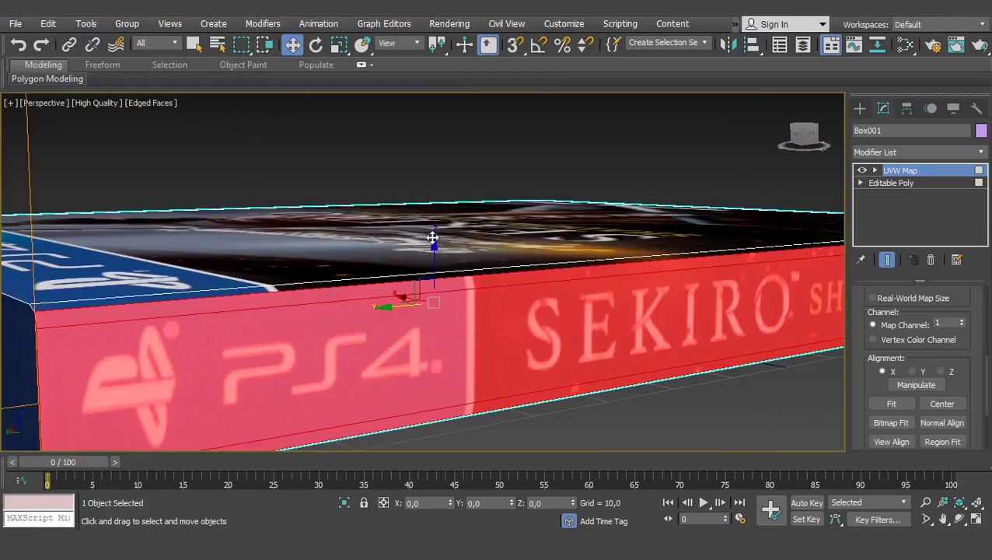
{"action": "scroll", "coordinate": [436, 251], "scroll_direction": "up", "scroll_amount": 2}
{"action": "mouse_move", "coordinate": [436, 251]}
{"action": "middle_mouse_down", "text": "alt"}
{"action": "mouse_move", "coordinate": [445, 210]}
{"action": "mouse_move", "coordinate": [455, 212]}
{"action": "middle_mouse_up", "text": "alt"}
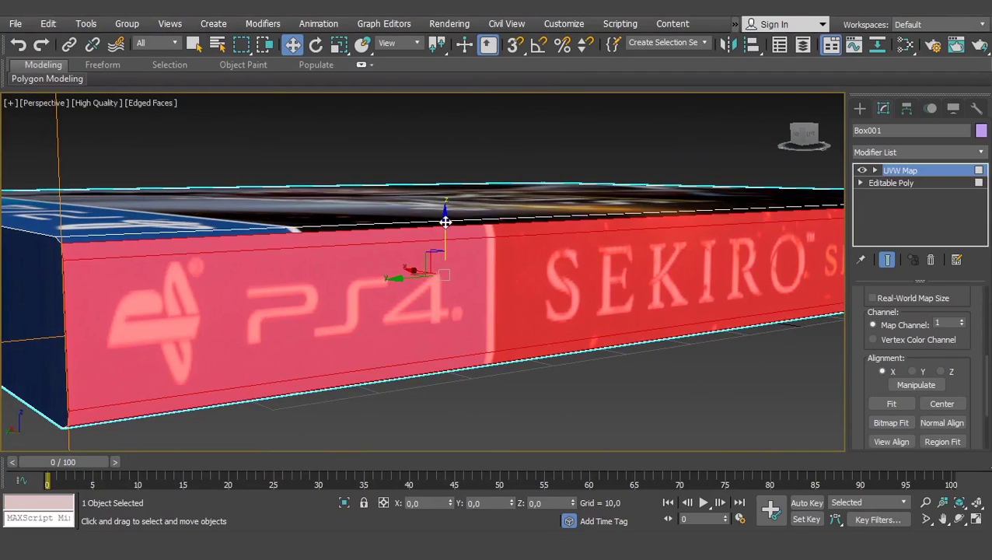
Move the UVW Map gizmo along Z to line up the PS4 and SEKIRO spine artwork.
{"action": "left_click", "coordinate": [876, 171]}
{"action": "left_click", "coordinate": [894, 183]}
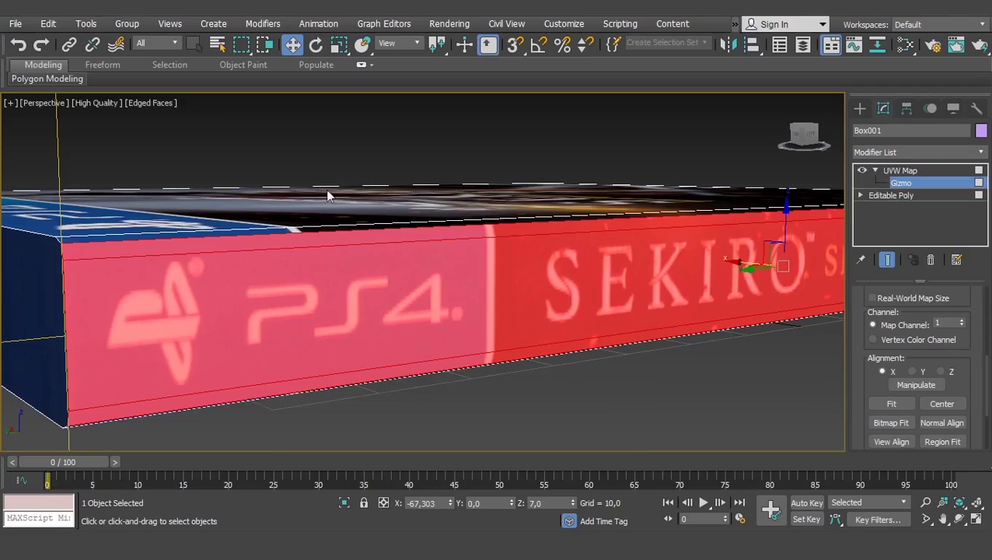
{"action": "scroll", "coordinate": [327, 196], "scroll_direction": "down", "scroll_amount": 3}
{"action": "scroll", "coordinate": [477, 165], "scroll_direction": "up", "scroll_amount": 2}
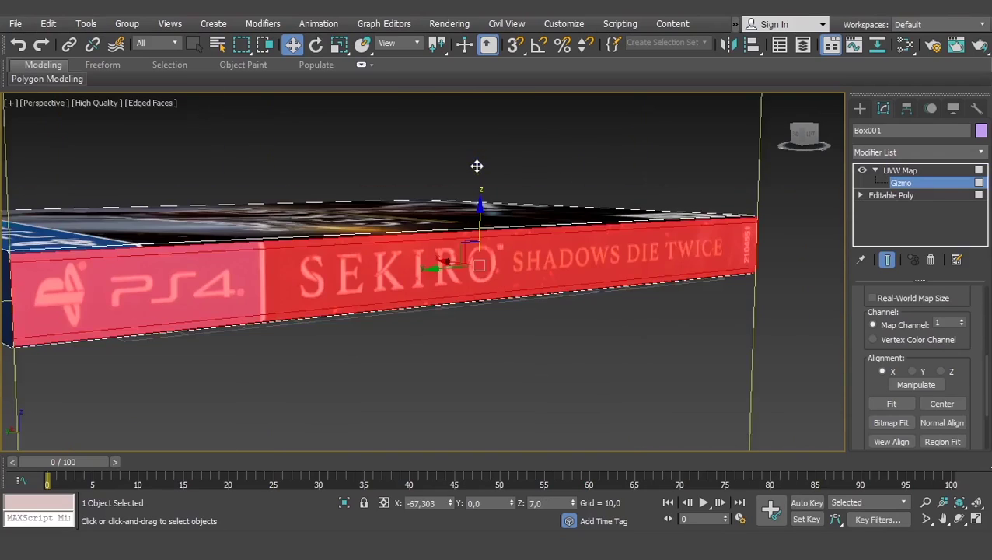
{"action": "scroll", "coordinate": [529, 164], "scroll_direction": "down", "scroll_amount": 3}
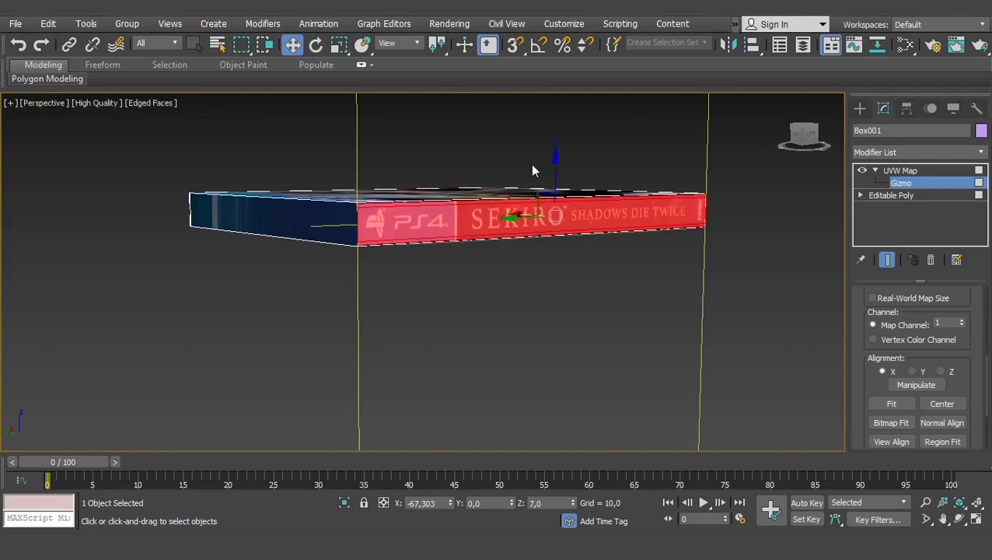
{"action": "scroll", "coordinate": [534, 162], "scroll_direction": "up", "scroll_amount": 3}
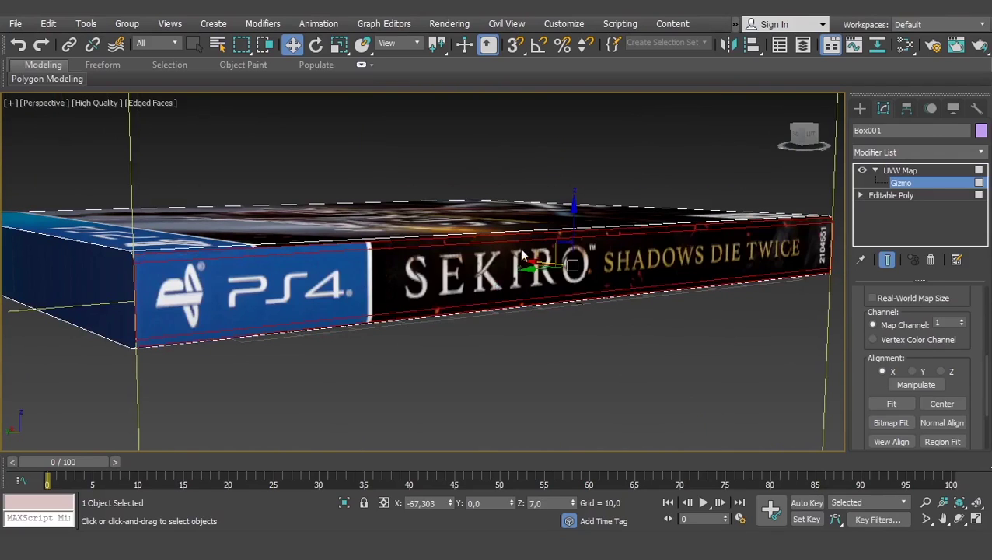
{"action": "left_click_drag", "start_coordinate": [573, 207], "coordinate": [578, 206]}
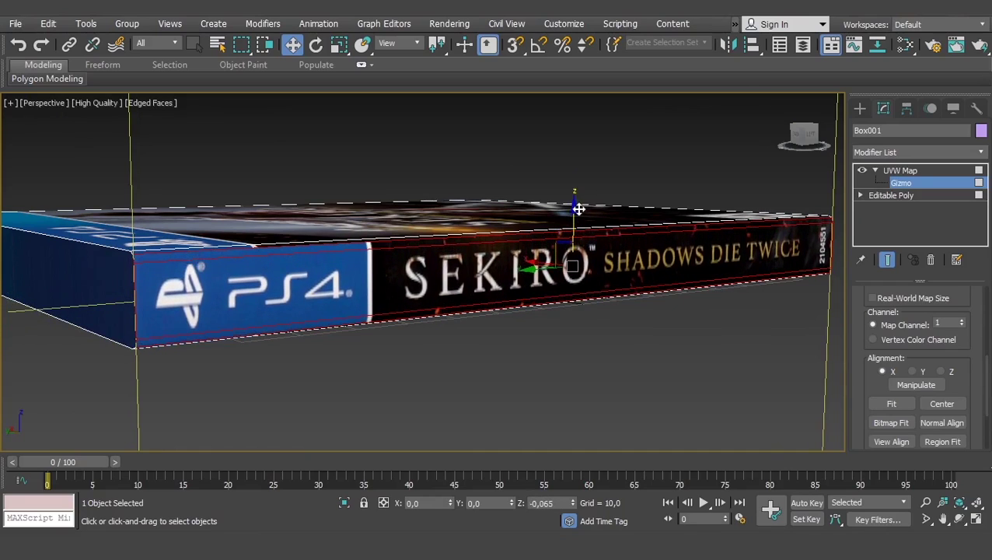
{"action": "scroll", "coordinate": [663, 274], "scroll_direction": "down", "scroll_amount": 2}
{"action": "mouse_move", "coordinate": [664, 272]}
{"action": "middle_mouse_down", "text": "alt"}
{"action": "mouse_move", "coordinate": [584, 284]}
{"action": "mouse_move", "coordinate": [539, 314]}
{"action": "mouse_move", "coordinate": [755, 282]}
{"action": "middle_mouse_up", "text": "alt"}
Collapse All on the modifier stack, confirming Yes, leaving a single Editable Poly in Polygon mode.
{"action": "left_click", "coordinate": [892, 172]}
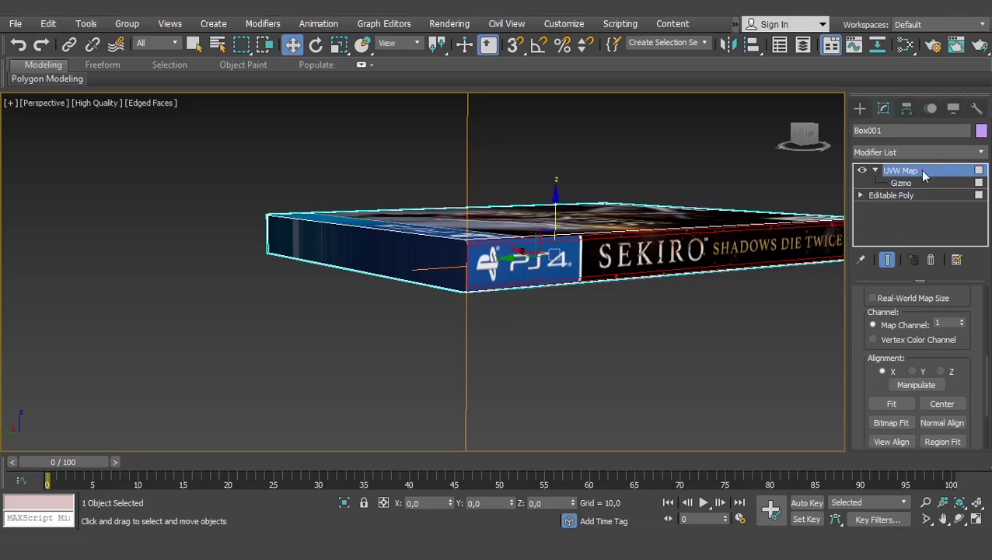
{"action": "right_click", "coordinate": [924, 176]}
{"action": "left_click", "coordinate": [843, 321]}
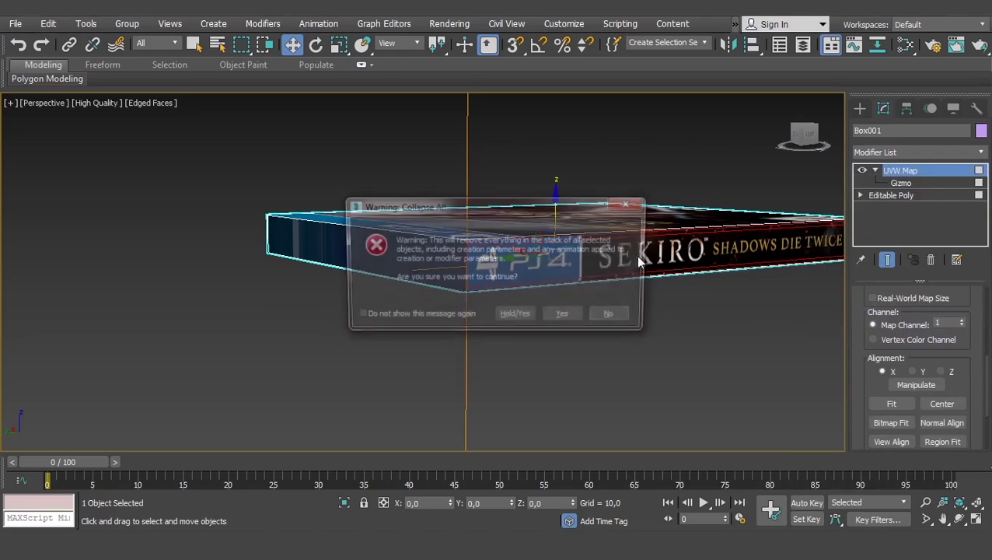
{"action": "left_click", "coordinate": [559, 314]}
{"action": "key", "text": "z"}
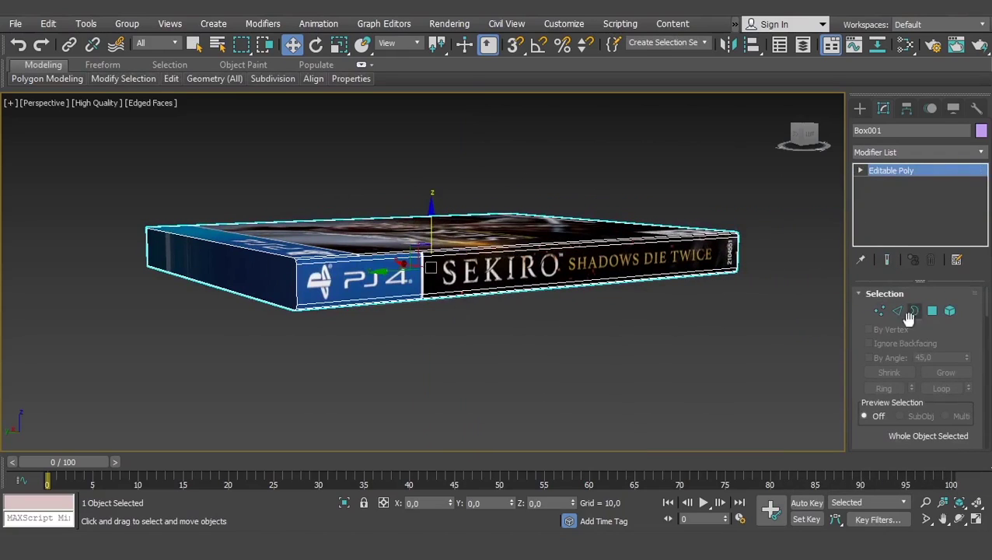
{"action": "left_click", "coordinate": [932, 311]}
{"action": "mouse_move", "coordinate": [567, 283]}
{"action": "middle_mouse_down", "text": "alt"}
{"action": "mouse_move", "coordinate": [533, 199]}
{"action": "mouse_move", "coordinate": [552, 308]}
{"action": "mouse_move", "coordinate": [555, 265]}
{"action": "middle_mouse_up", "text": "alt"}
Select the box's large top face and the opposite bottom face as polygons.
{"action": "left_click", "coordinate": [479, 205]}
{"action": "key", "text": "F4"}
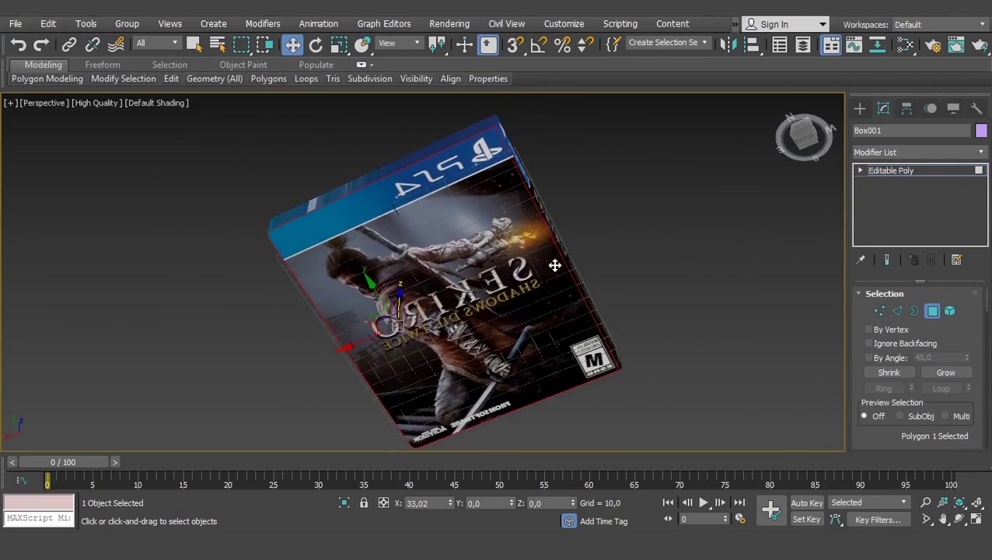
{"action": "key", "text": "F2"}
{"action": "key", "text": "F4"}
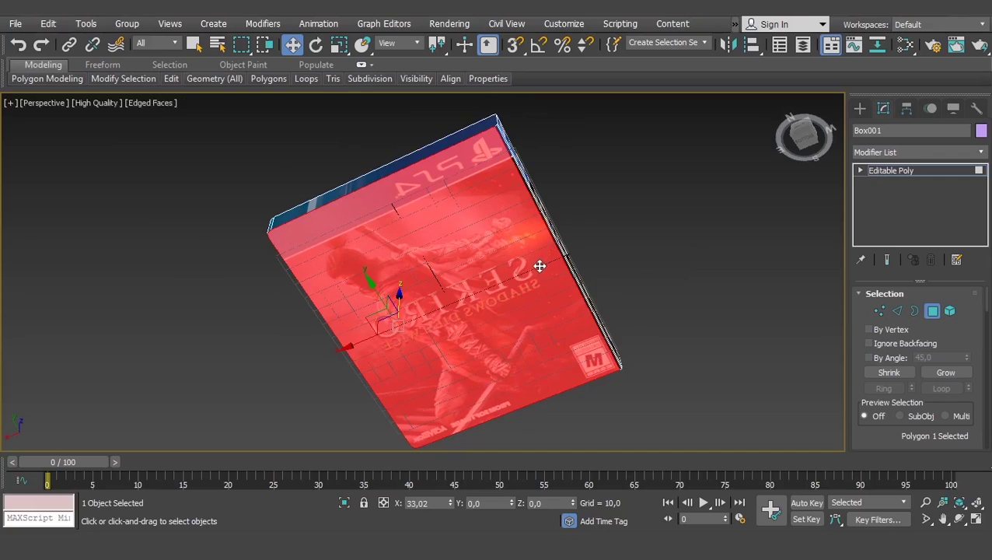
{"action": "key", "text": "F4"}
{"action": "key", "text": "F4"}
{"action": "key", "text": "F2"}
{"action": "key", "text": "F2"}
{"action": "middle_click_drag", "start_coordinate": [542, 277], "coordinate": [491, 301], "text": "alt"}
{"action": "scroll", "coordinate": [345, 132], "scroll_direction": "up", "scroll_amount": 5}
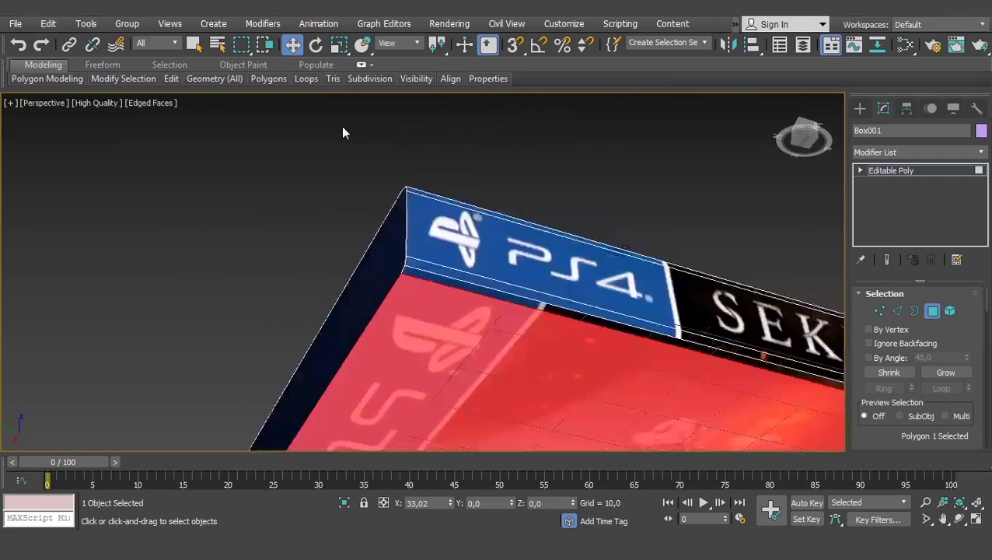
{"action": "left_click", "coordinate": [525, 302], "text": "ctrl"}
{"action": "scroll", "coordinate": [634, 330], "scroll_direction": "down", "scroll_amount": 4}
{"action": "mouse_move", "coordinate": [634, 329]}
{"action": "middle_mouse_down", "text": "alt"}
{"action": "mouse_move", "coordinate": [689, 316]}
{"action": "mouse_move", "coordinate": [589, 323]}
{"action": "mouse_move", "coordinate": [656, 303]}
{"action": "mouse_move", "coordinate": [806, 288]}
{"action": "mouse_move", "coordinate": [627, 251]}
{"action": "mouse_move", "coordinate": [578, 287]}
{"action": "middle_mouse_up", "text": "alt"}
{"action": "mouse_move", "coordinate": [814, 187]}
{"action": "middle_mouse_down", "text": "alt"}
{"action": "mouse_move", "coordinate": [691, 240]}
{"action": "mouse_move", "coordinate": [766, 178]}
{"action": "mouse_move", "coordinate": [705, 206]}
{"action": "mouse_move", "coordinate": [712, 225]}
{"action": "middle_mouse_up", "text": "alt"}
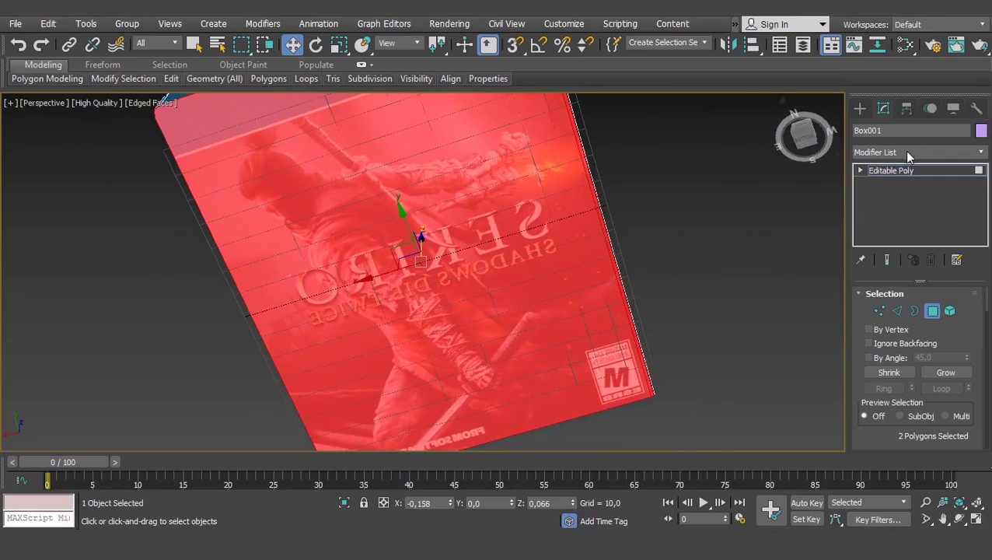
Add a UVW Map modifier to the two selected faces.
{"action": "left_click", "coordinate": [908, 150]}
{"action": "key", "text": "u"}
{"action": "key", "text": "u"}
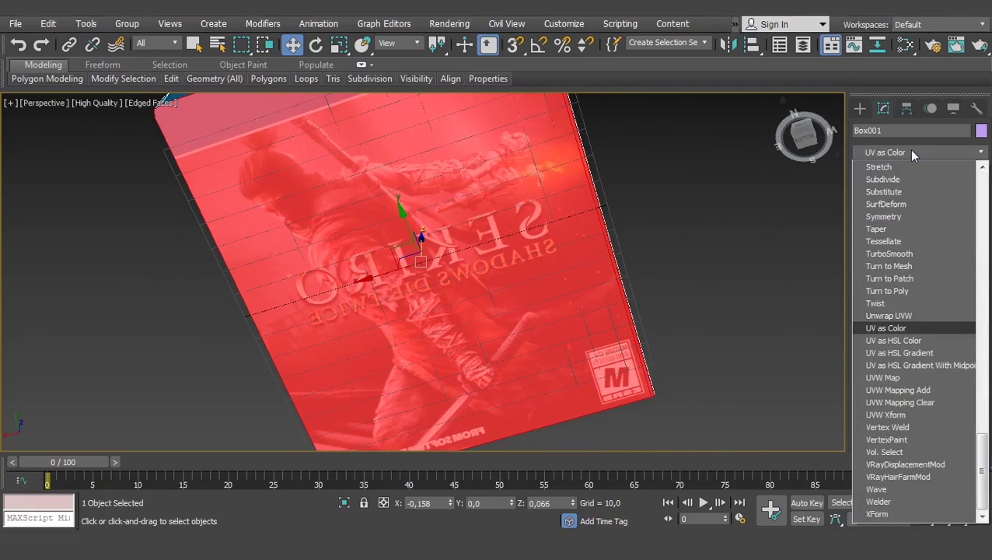
{"action": "left_click", "coordinate": [894, 378]}
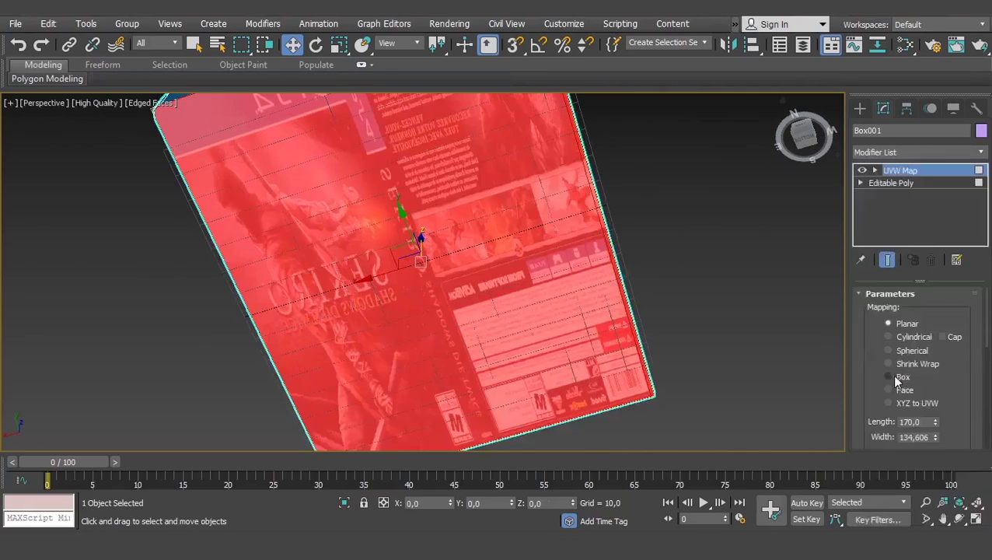
{"action": "middle_click_drag", "start_coordinate": [772, 283], "coordinate": [788, 289]}
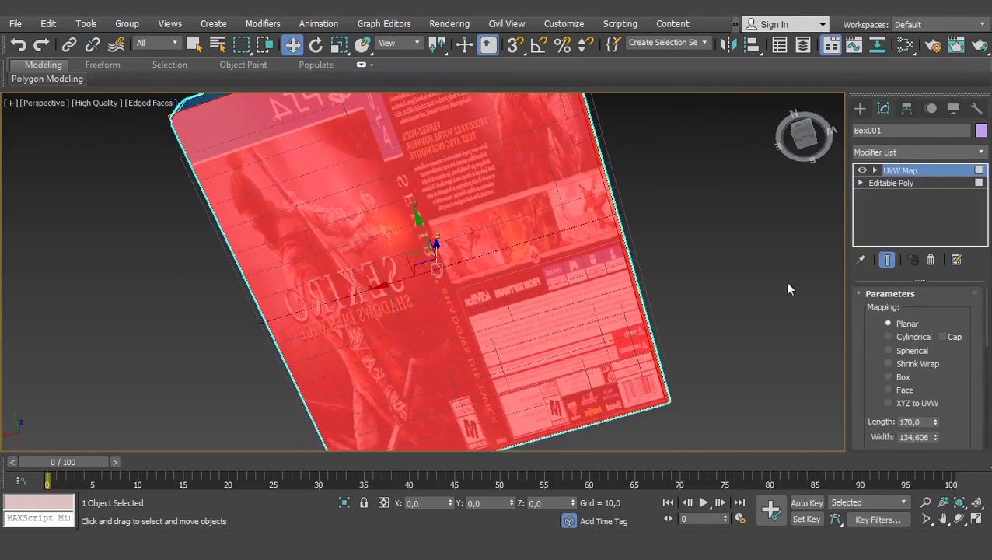
{"action": "scroll", "coordinate": [864, 373], "scroll_direction": "down", "scroll_amount": 5}
{"action": "scroll", "coordinate": [879, 376], "scroll_direction": "down", "scroll_amount": 3}
Bitmap Fit the UVW mapping to the ps4_sekiroshadowsdietwice image.
{"action": "left_click", "coordinate": [873, 375]}
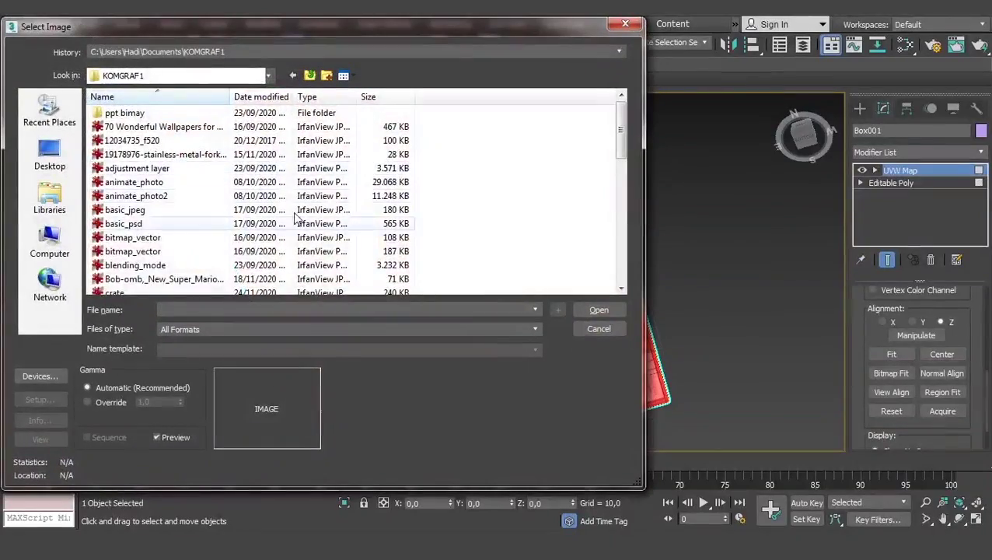
{"action": "left_click", "coordinate": [155, 251]}
{"action": "scroll", "coordinate": [155, 234], "scroll_direction": "down", "scroll_amount": 2}
{"action": "scroll", "coordinate": [152, 225], "scroll_direction": "down", "scroll_amount": 2}
{"action": "scroll", "coordinate": [149, 223], "scroll_direction": "down", "scroll_amount": 1}
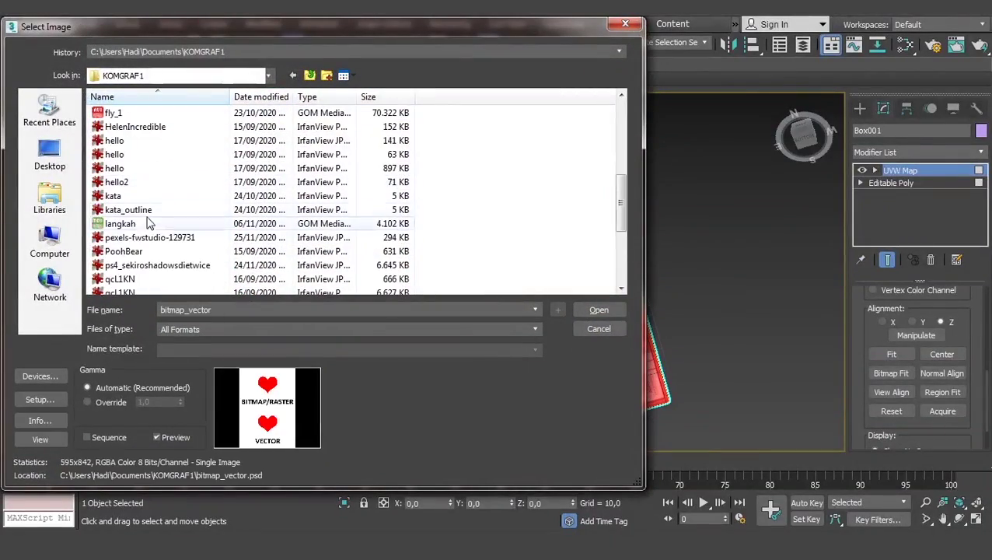
{"action": "double_click", "coordinate": [152, 265]}
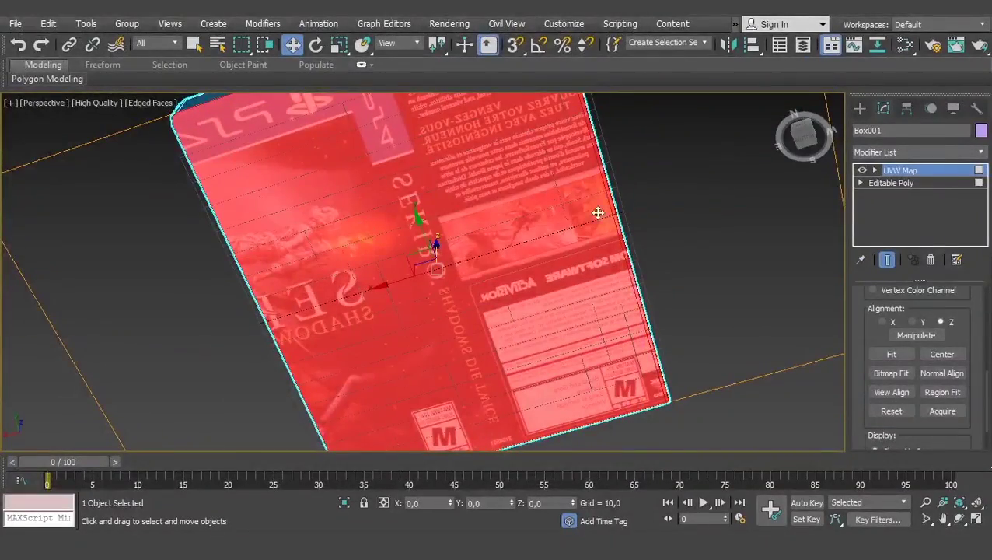
{"action": "scroll", "coordinate": [598, 212], "scroll_direction": "down", "scroll_amount": 3}
Enter the UVW Map Gizmo level and inspect the mirrored back-cover text.
{"action": "middle_click_drag", "start_coordinate": [516, 230], "coordinate": [481, 235], "text": "alt"}
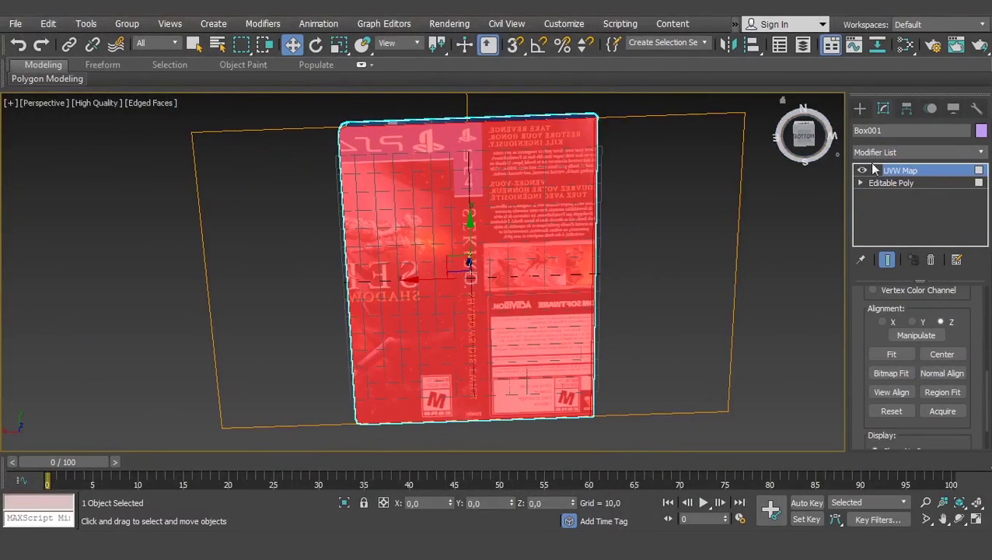
{"action": "left_click", "coordinate": [875, 169]}
{"action": "left_click", "coordinate": [901, 183]}
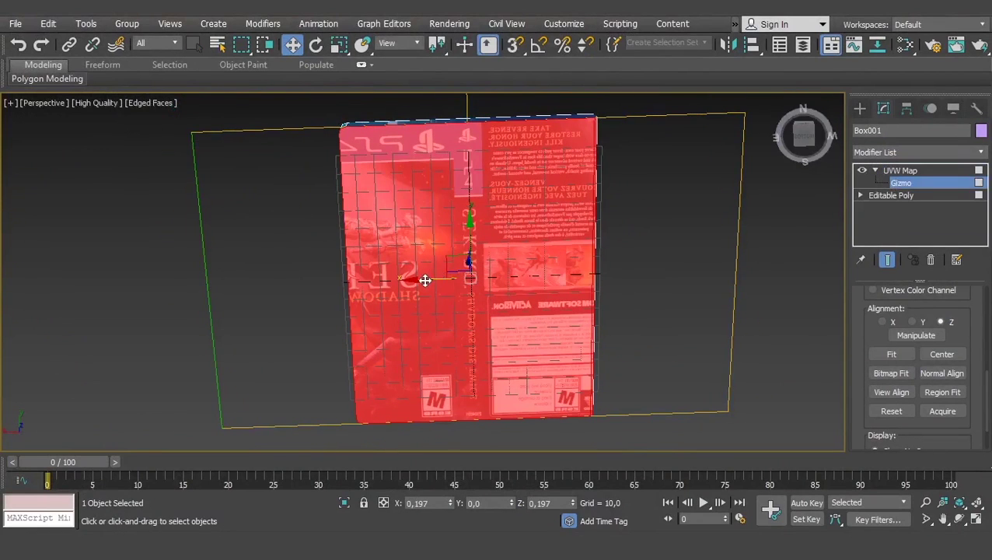
{"action": "middle_click_drag", "start_coordinate": [426, 280], "coordinate": [306, 278], "text": "alt"}
{"action": "scroll", "coordinate": [386, 193], "scroll_direction": "up", "scroll_amount": 3}
{"action": "scroll", "coordinate": [390, 189], "scroll_direction": "up", "scroll_amount": 3}
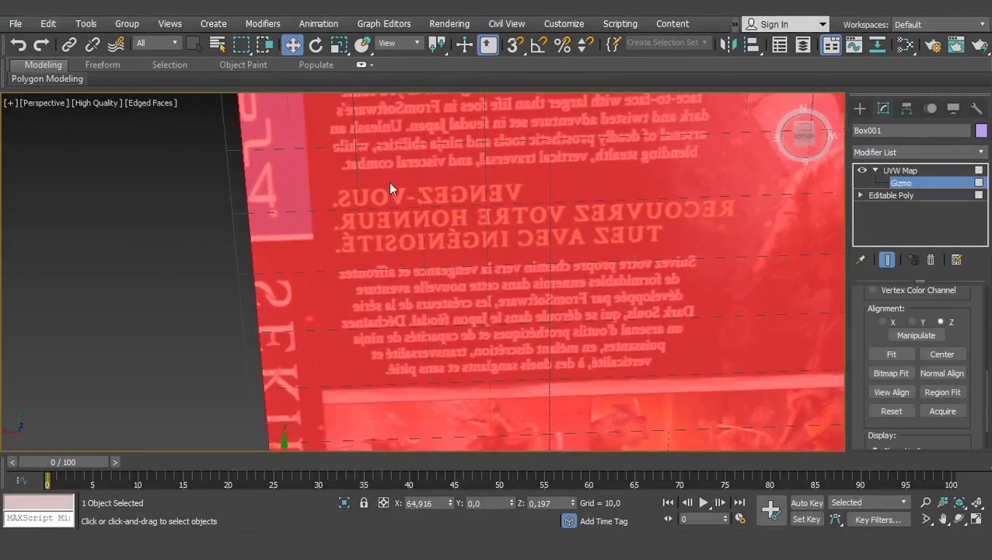
{"action": "middle_click_drag", "start_coordinate": [391, 189], "coordinate": [417, 216], "text": "alt"}
{"action": "middle_click_drag", "start_coordinate": [432, 259], "coordinate": [575, 170], "text": "alt"}
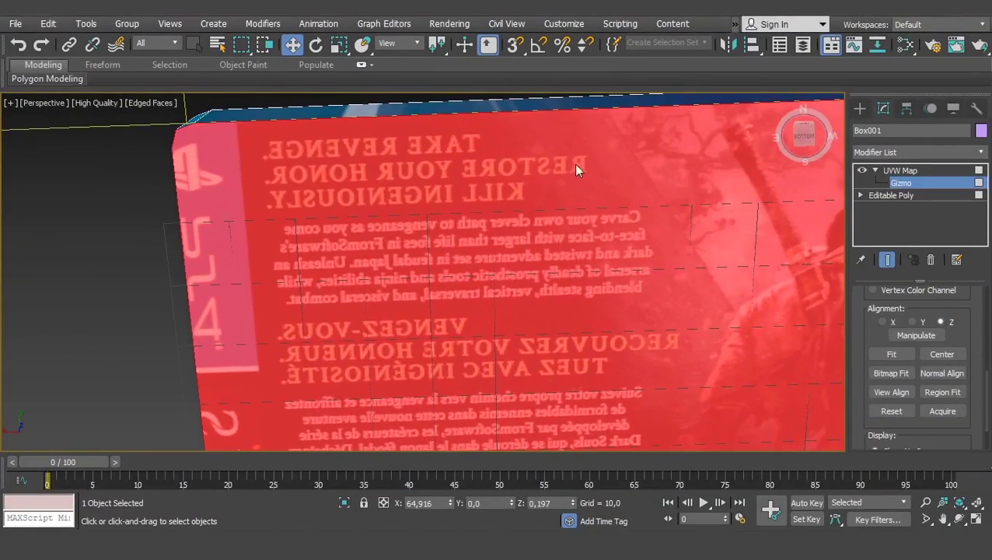
{"action": "scroll", "coordinate": [509, 207], "scroll_direction": "down", "scroll_amount": 4}
{"action": "middle_click_drag", "start_coordinate": [473, 274], "coordinate": [460, 212], "text": "alt"}
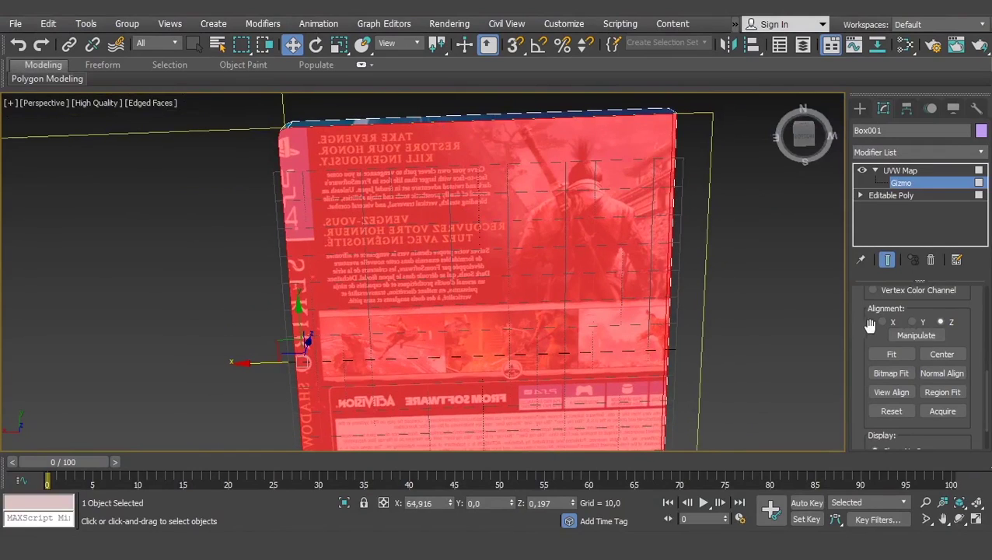
{"action": "scroll", "coordinate": [859, 339], "scroll_direction": "up", "scroll_amount": 5}
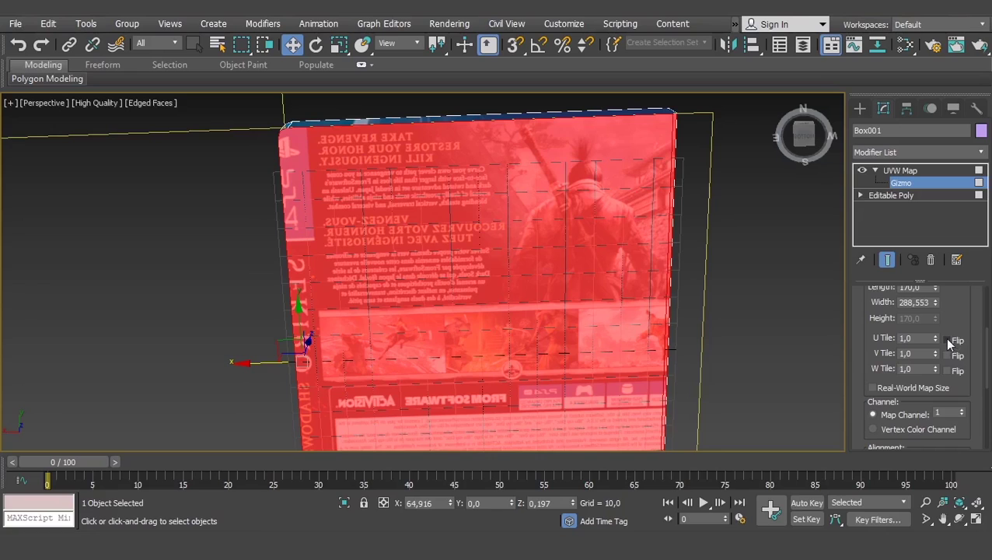
Flip the UVW mapping in U and slide the gizmo along X across the face.
{"action": "left_click", "coordinate": [948, 340]}
{"action": "left_click", "coordinate": [948, 341]}
{"action": "left_click", "coordinate": [948, 341]}
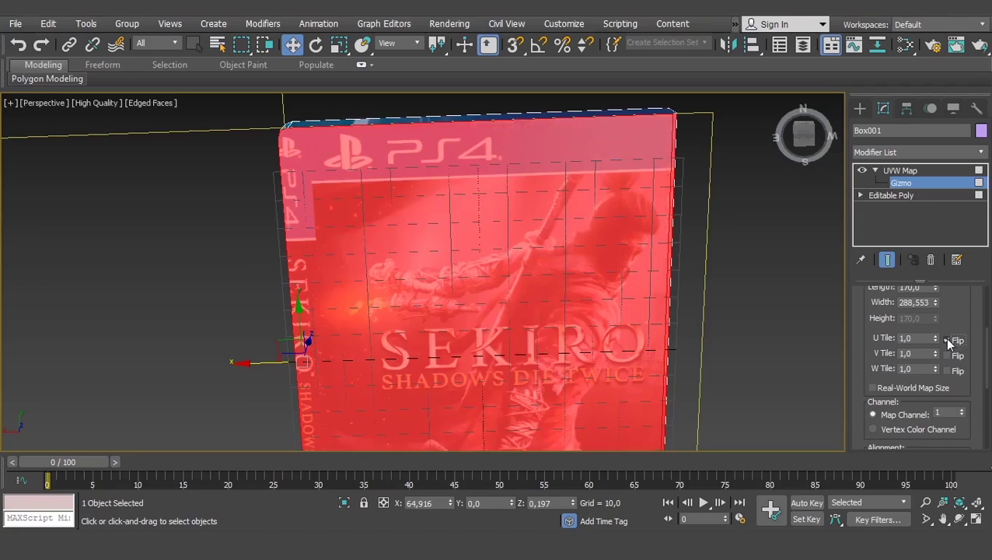
{"action": "mouse_move", "coordinate": [246, 363]}
{"action": "left_mouse_down"}
{"action": "mouse_move", "coordinate": [633, 326]}
{"action": "mouse_move", "coordinate": [671, 337]}
{"action": "left_mouse_up"}
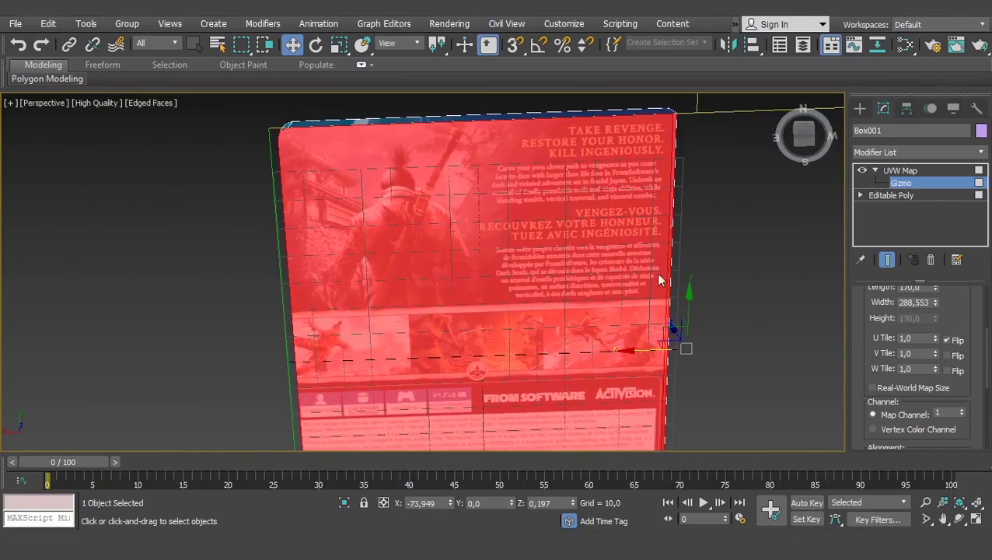
{"action": "key", "text": "F3"}
{"action": "scroll", "coordinate": [559, 295], "scroll_direction": "up", "scroll_amount": 3}
{"action": "scroll", "coordinate": [570, 304], "scroll_direction": "up", "scroll_amount": 3}
{"action": "key", "text": "F3"}
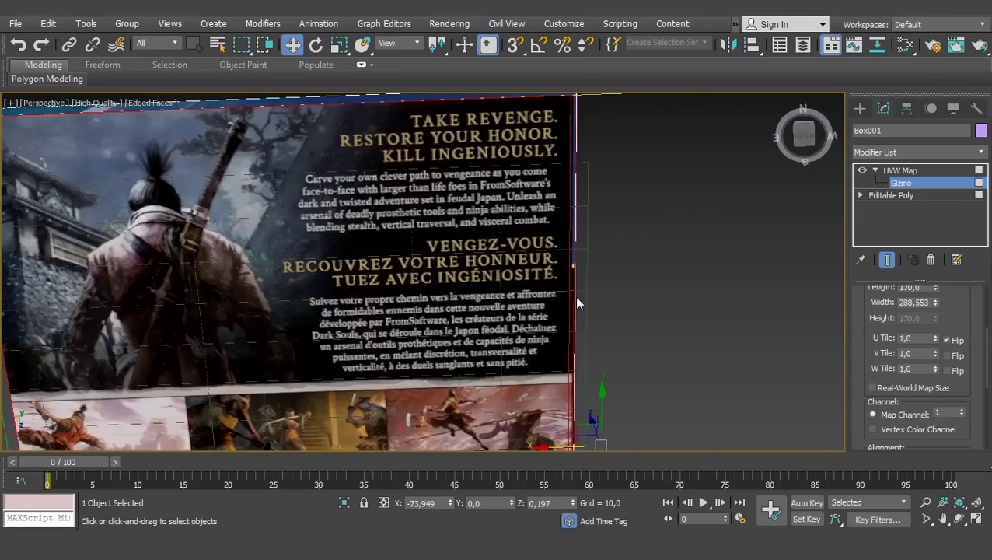
Nudge the gizmo until the Sekiro back cover fills the back face.
{"action": "middle_click_drag", "start_coordinate": [574, 295], "coordinate": [549, 364], "text": "alt"}
{"action": "scroll", "coordinate": [549, 364], "scroll_direction": "up", "scroll_amount": 3}
{"action": "scroll", "coordinate": [541, 347], "scroll_direction": "up", "scroll_amount": 2}
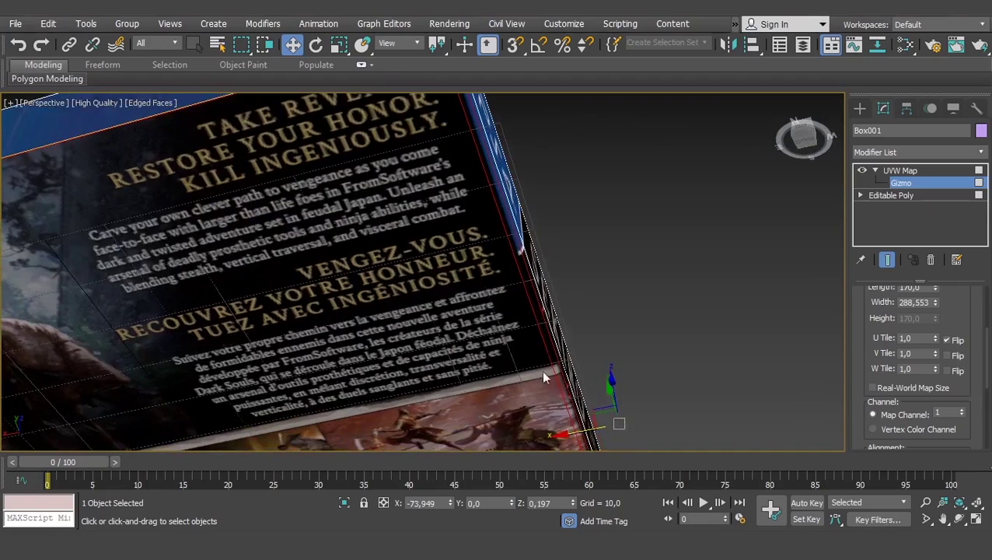
{"action": "left_click_drag", "start_coordinate": [572, 436], "coordinate": [568, 429]}
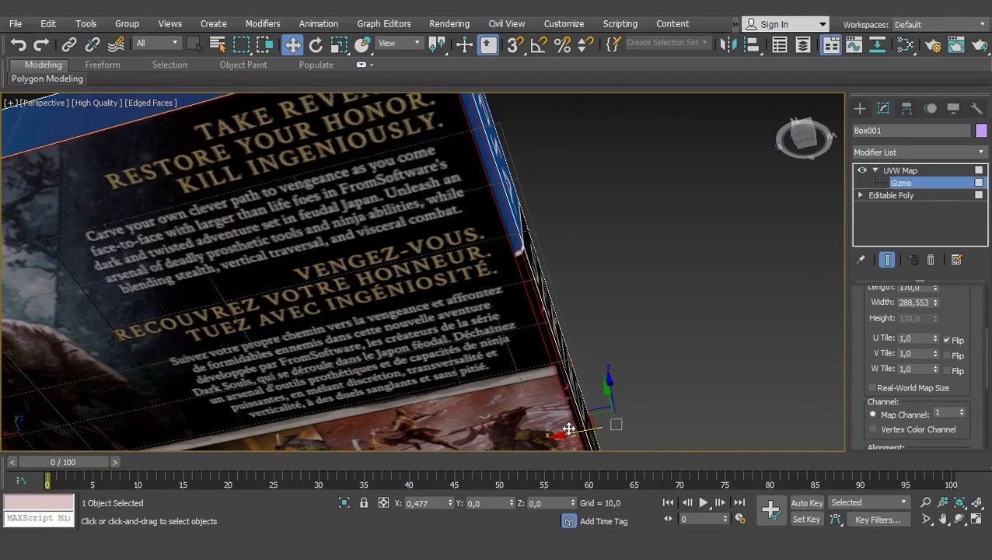
{"action": "middle_click_drag", "start_coordinate": [568, 429], "coordinate": [542, 255], "text": "alt"}
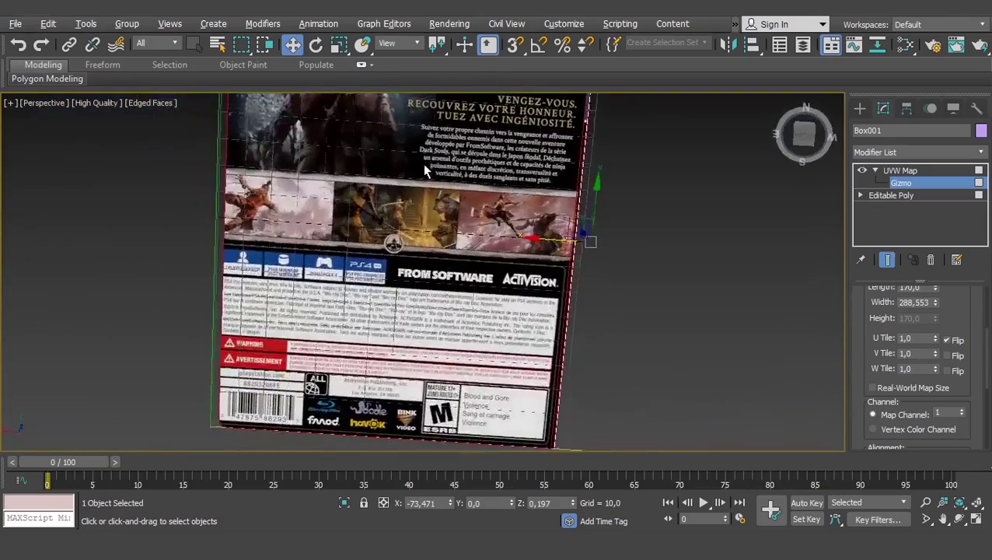
{"action": "left_click_drag", "start_coordinate": [544, 234], "coordinate": [553, 229]}
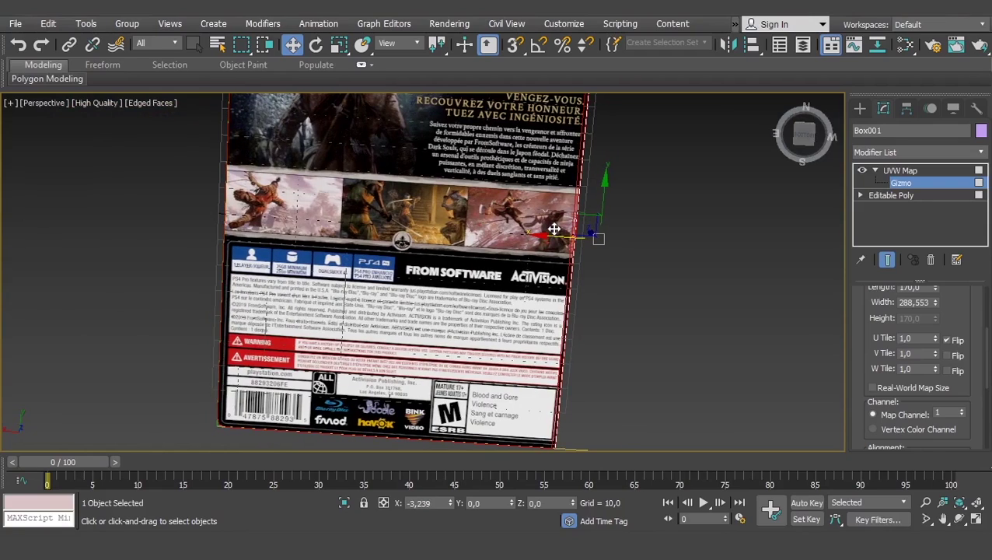
{"action": "scroll", "coordinate": [332, 219], "scroll_direction": "down", "scroll_amount": 3}
{"action": "middle_click_drag", "start_coordinate": [333, 219], "coordinate": [412, 237], "text": "alt"}
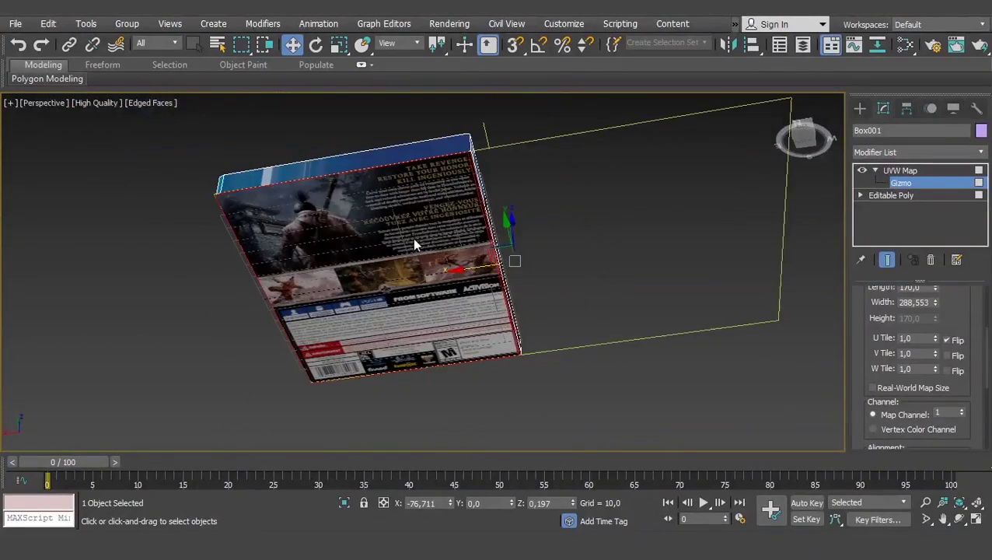
Exit the gizmo level and collapse Box001's modifier stack into its Editable Poly.
{"action": "left_click", "coordinate": [893, 171]}
{"action": "right_click", "coordinate": [893, 171]}
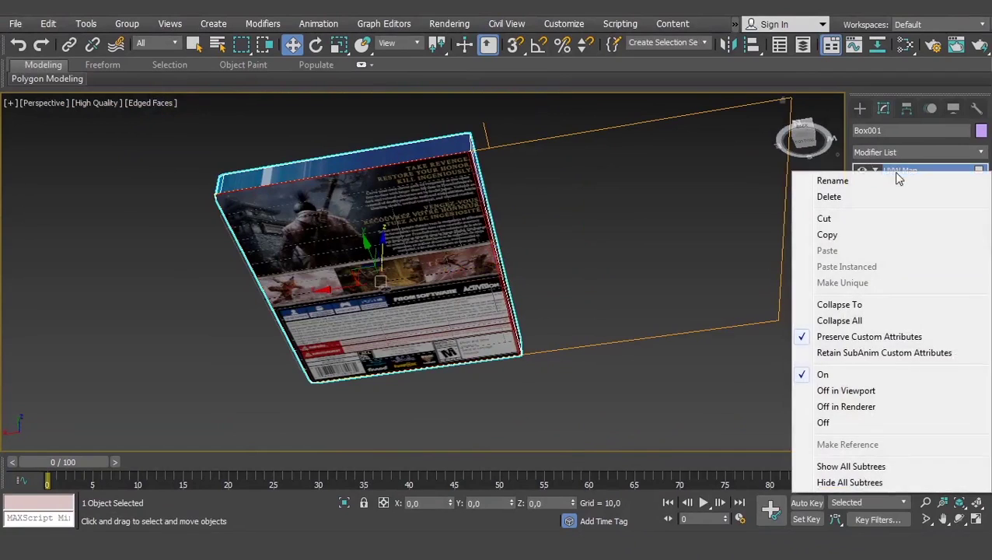
{"action": "left_click", "coordinate": [855, 319]}
{"action": "left_click", "coordinate": [564, 317]}
{"action": "mouse_move", "coordinate": [564, 318]}
{"action": "middle_mouse_down", "text": "alt"}
{"action": "mouse_move", "coordinate": [484, 174]}
{"action": "mouse_move", "coordinate": [625, 227]}
{"action": "mouse_move", "coordinate": [679, 275]}
{"action": "middle_mouse_up", "text": "alt"}
{"action": "scroll", "coordinate": [362, 265], "scroll_direction": "up", "scroll_amount": 5}
{"action": "mouse_move", "coordinate": [362, 265]}
{"action": "middle_mouse_down", "text": "alt"}
{"action": "mouse_move", "coordinate": [542, 243]}
{"action": "mouse_move", "coordinate": [440, 261]}
{"action": "middle_mouse_up", "text": "alt"}
In Polygon mode, select the box's seven side faces around its edges.
{"action": "left_click", "coordinate": [931, 311]}
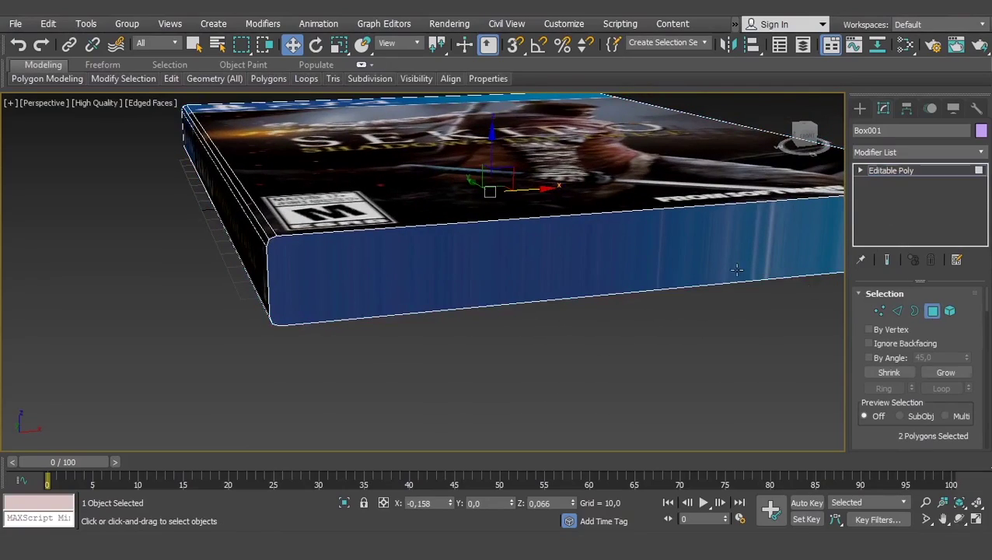
{"action": "left_click", "coordinate": [692, 248]}
{"action": "mouse_move", "coordinate": [691, 248]}
{"action": "middle_mouse_down", "text": "alt"}
{"action": "mouse_move", "coordinate": [689, 284]}
{"action": "mouse_move", "coordinate": [622, 301]}
{"action": "mouse_move", "coordinate": [597, 290]}
{"action": "middle_mouse_up", "text": "alt"}
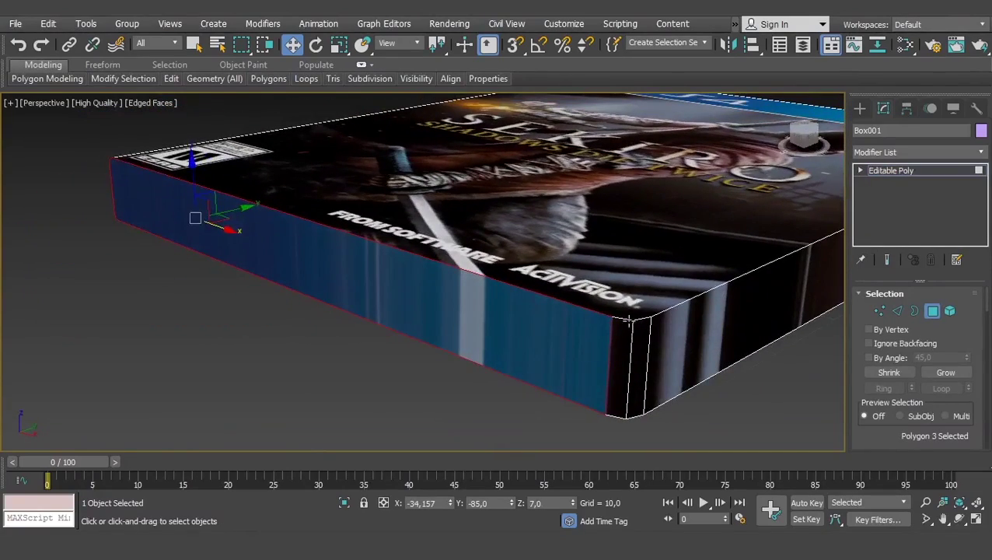
{"action": "left_click", "coordinate": [623, 354], "text": "ctrl"}
{"action": "left_click", "coordinate": [652, 355], "text": "ctrl"}
{"action": "mouse_move", "coordinate": [643, 361]}
{"action": "middle_mouse_down", "text": "alt"}
{"action": "mouse_move", "coordinate": [645, 314]}
{"action": "mouse_move", "coordinate": [536, 334]}
{"action": "mouse_move", "coordinate": [709, 350]}
{"action": "middle_mouse_up", "text": "alt"}
{"action": "left_click", "coordinate": [696, 410], "text": "ctrl"}
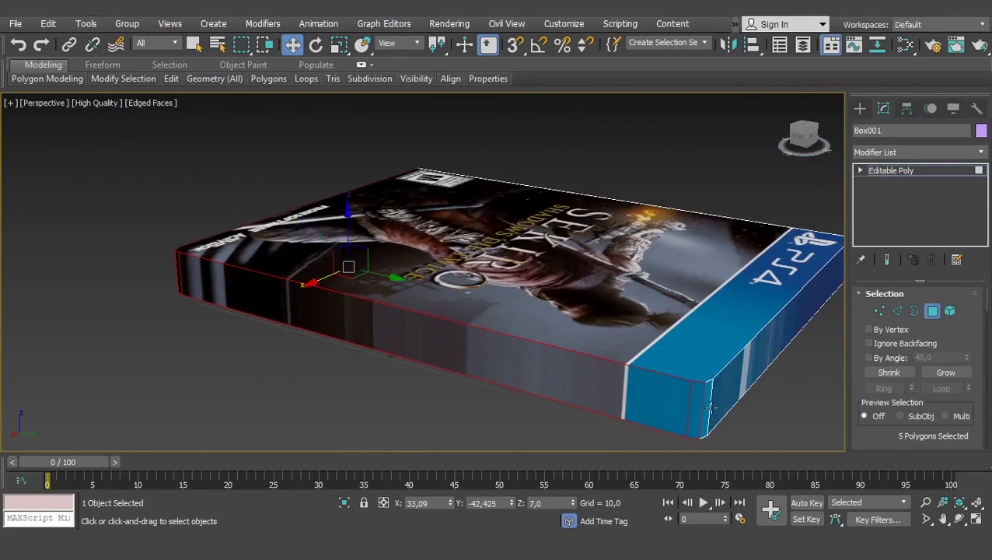
{"action": "left_click", "coordinate": [711, 408], "text": "ctrl"}
{"action": "left_click", "coordinate": [706, 410], "text": "ctrl"}
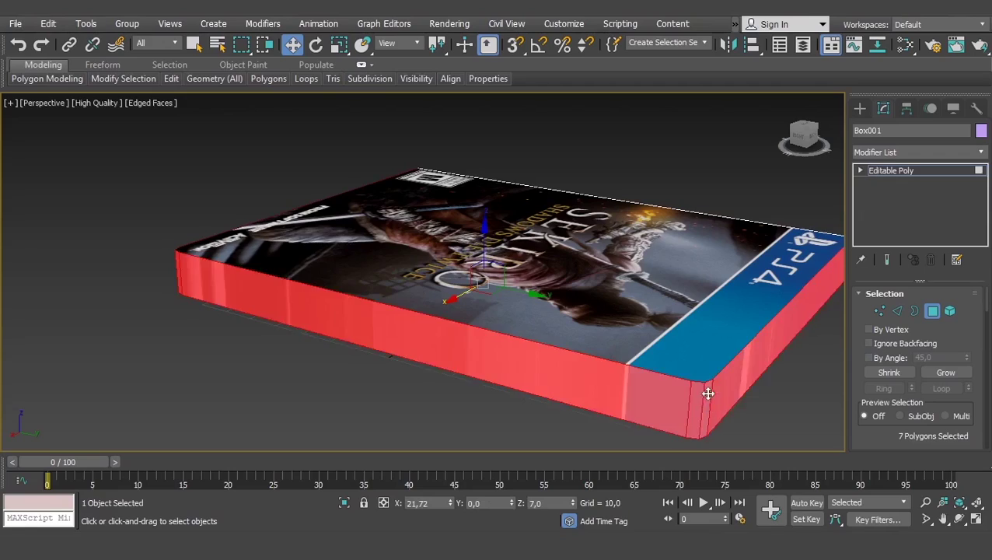
{"action": "mouse_move", "coordinate": [706, 392]}
{"action": "middle_mouse_down", "text": "alt"}
{"action": "mouse_move", "coordinate": [485, 314]}
{"action": "mouse_move", "coordinate": [672, 299]}
{"action": "mouse_move", "coordinate": [751, 359]}
{"action": "middle_mouse_up", "text": "alt"}
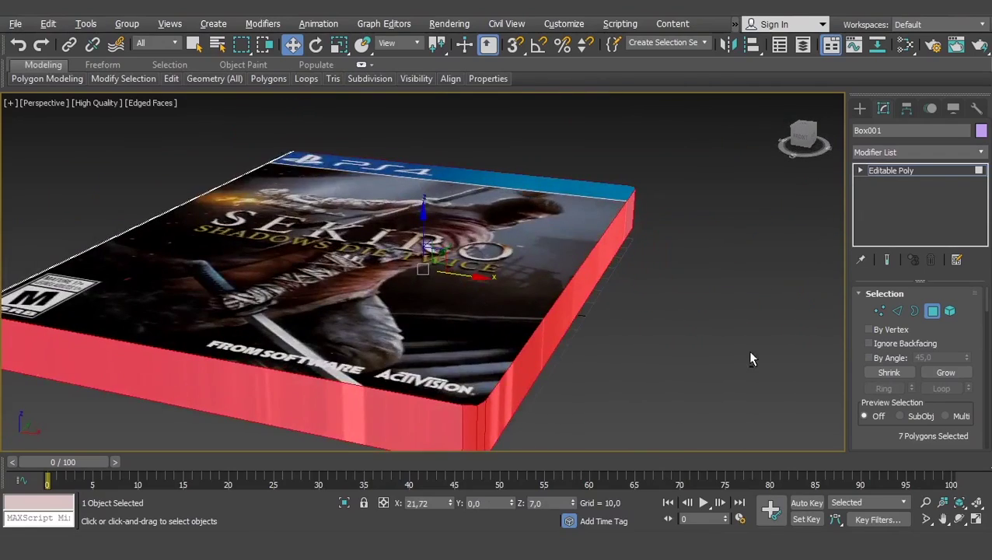
{"action": "scroll", "coordinate": [721, 313], "scroll_direction": "down", "scroll_amount": 3}
Open the Slate Material Editor and add a new Standard material, Material #3.
{"action": "key", "text": "m"}
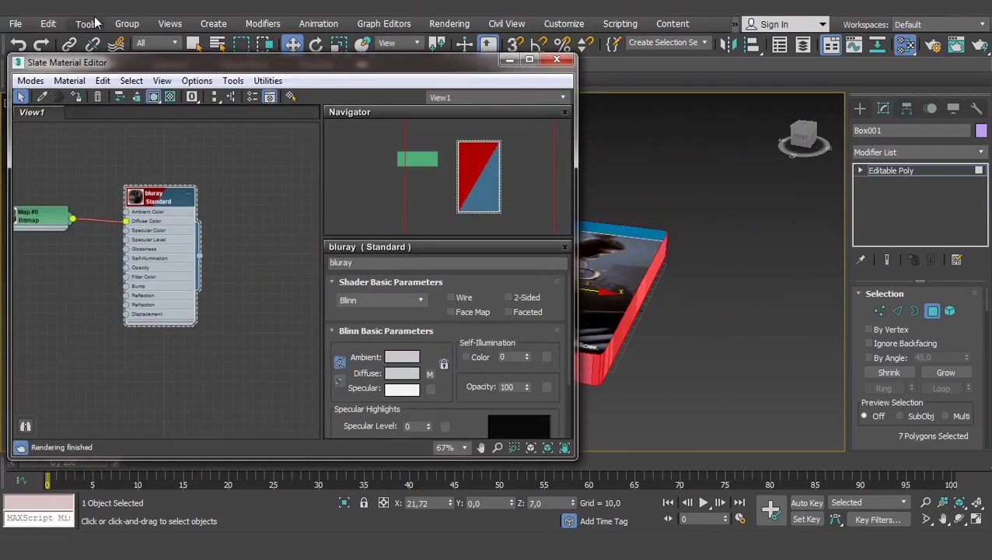
{"action": "left_click_drag", "start_coordinate": [113, 66], "coordinate": [163, 56]}
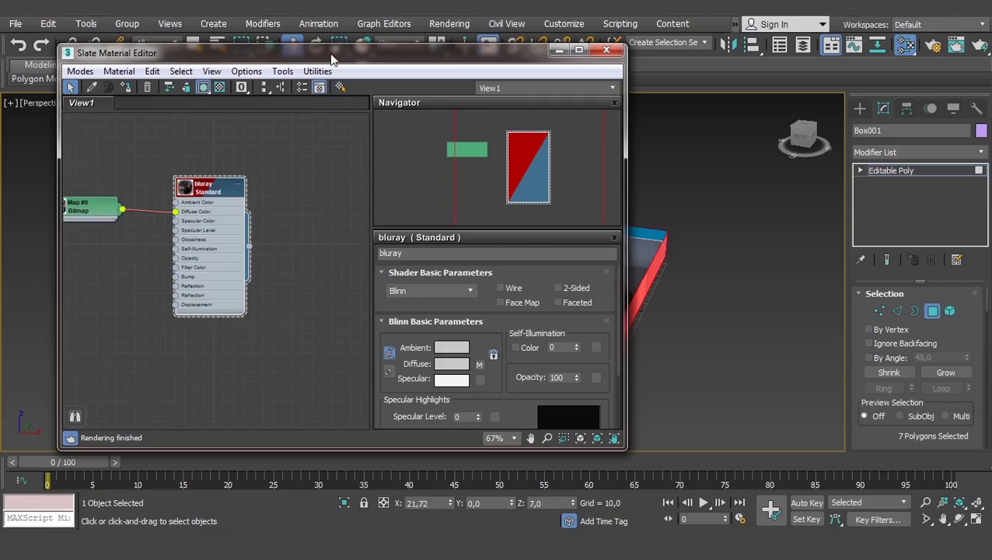
{"action": "left_click", "coordinate": [317, 72]}
{"action": "mouse_move", "coordinate": [283, 71]}
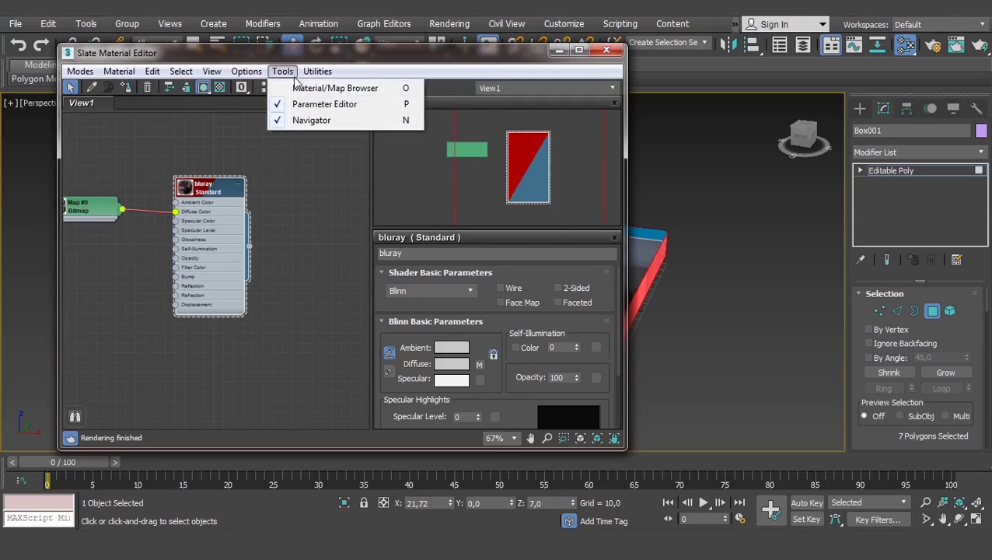
{"action": "left_click", "coordinate": [336, 90]}
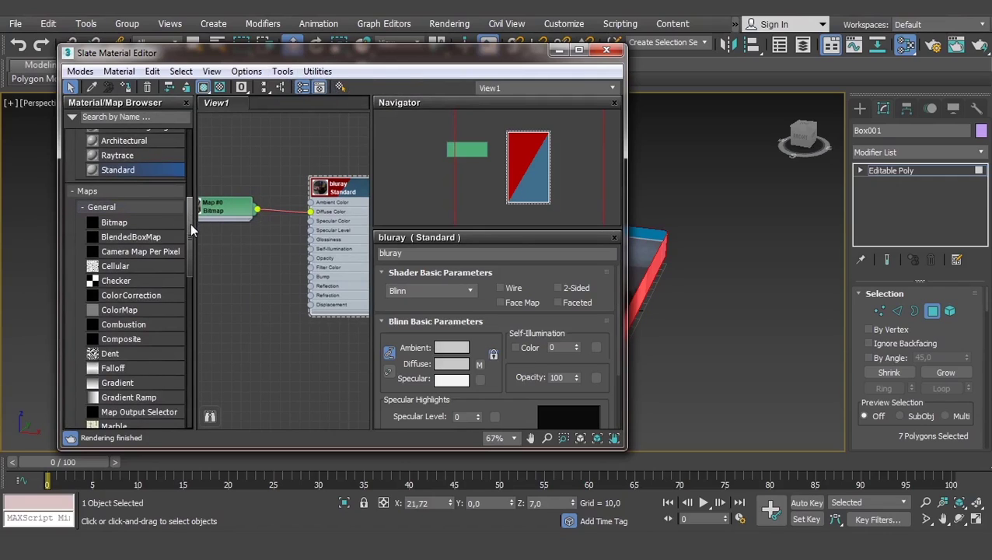
{"action": "scroll", "coordinate": [188, 234], "scroll_direction": "down", "scroll_amount": 2}
{"action": "scroll", "coordinate": [185, 210], "scroll_direction": "up", "scroll_amount": 5}
{"action": "scroll", "coordinate": [133, 233], "scroll_direction": "up", "scroll_amount": 1}
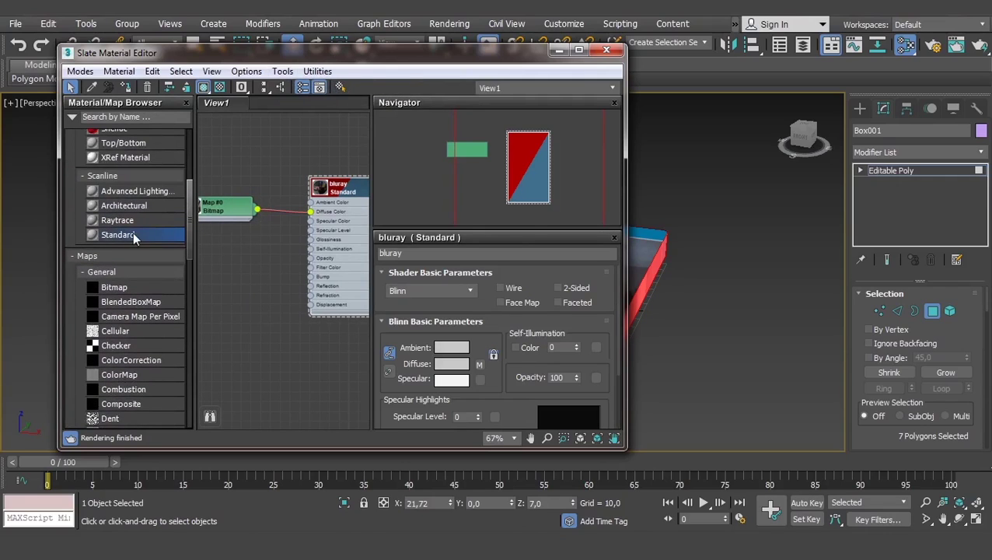
{"action": "left_click_drag", "start_coordinate": [132, 235], "coordinate": [255, 319]}
{"action": "middle_click_drag", "start_coordinate": [301, 369], "coordinate": [312, 313]}
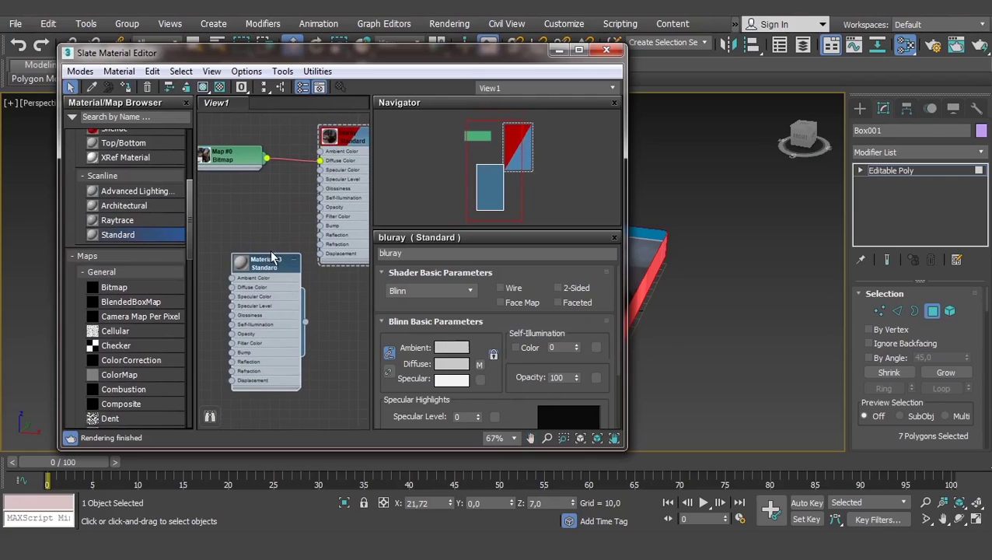
{"action": "double_click", "coordinate": [272, 258]}
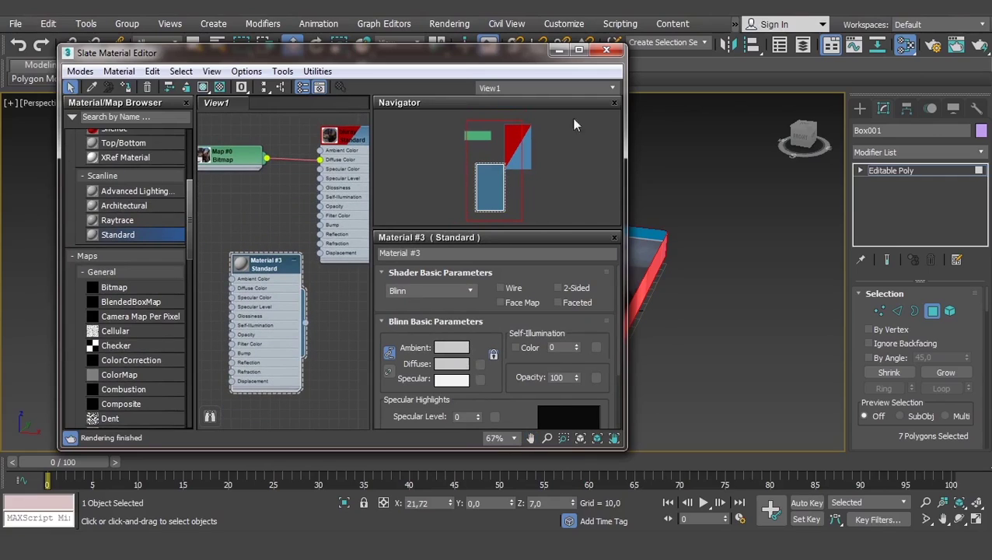
Set Material #3's Diffuse to the PS4 strip blue (R0 G64 B129).
{"action": "middle_click_drag", "start_coordinate": [684, 257], "coordinate": [720, 307], "text": "alt"}
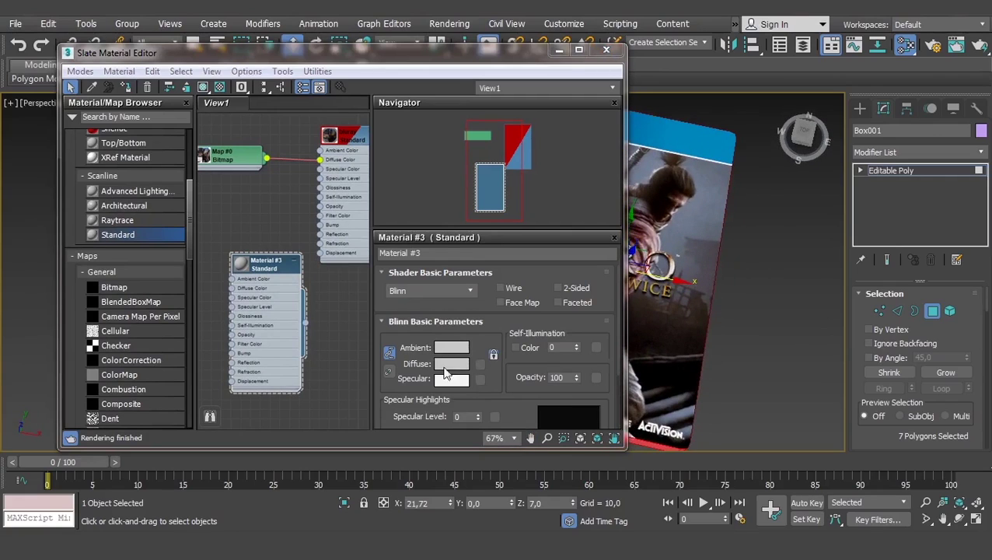
{"action": "middle_click_drag", "start_coordinate": [723, 182], "coordinate": [752, 251]}
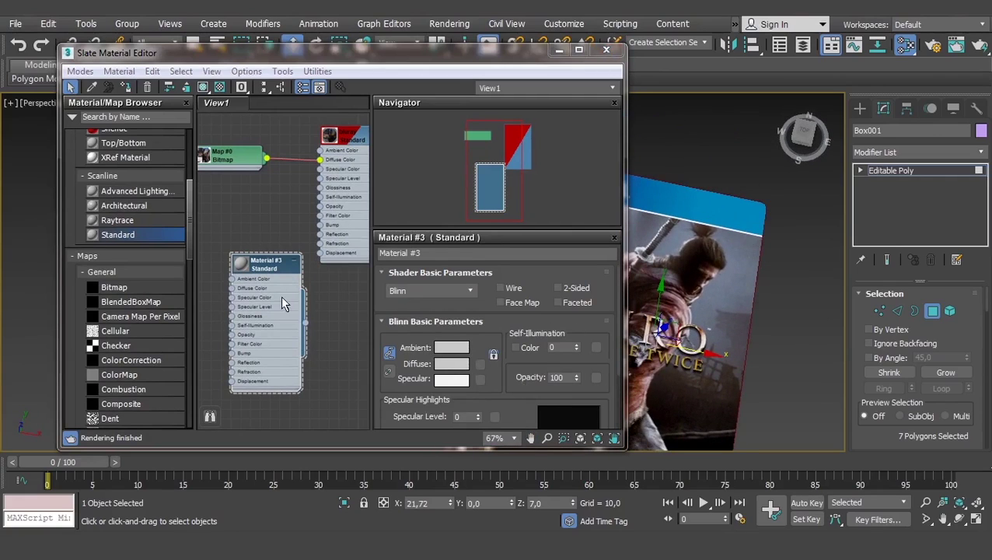
{"action": "left_click", "coordinate": [458, 364]}
{"action": "left_click", "coordinate": [723, 203]}
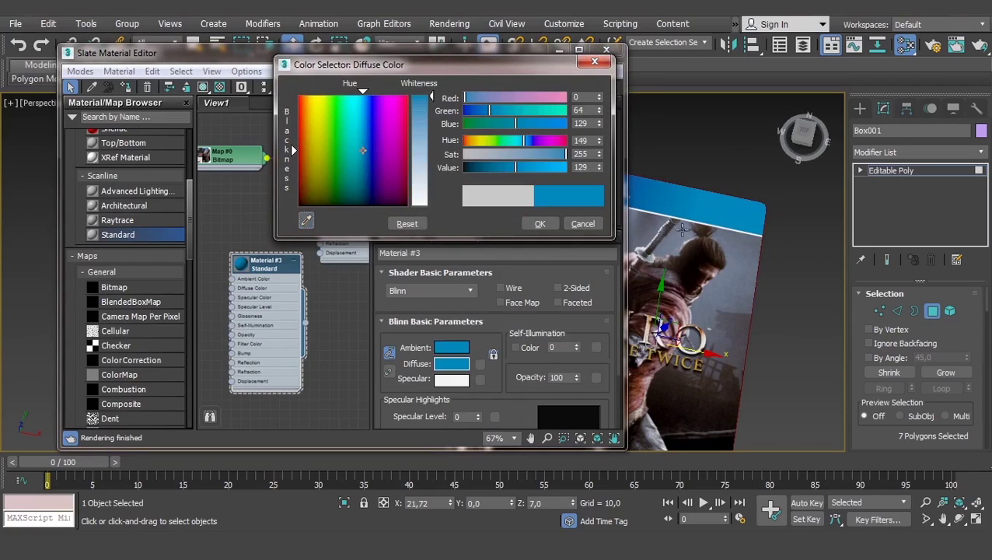
{"action": "left_click", "coordinate": [539, 224]}
{"action": "mouse_move", "coordinate": [739, 241]}
{"action": "middle_mouse_down", "text": "alt"}
{"action": "mouse_move", "coordinate": [731, 278]}
{"action": "mouse_move", "coordinate": [751, 322]}
{"action": "middle_mouse_up", "text": "alt"}
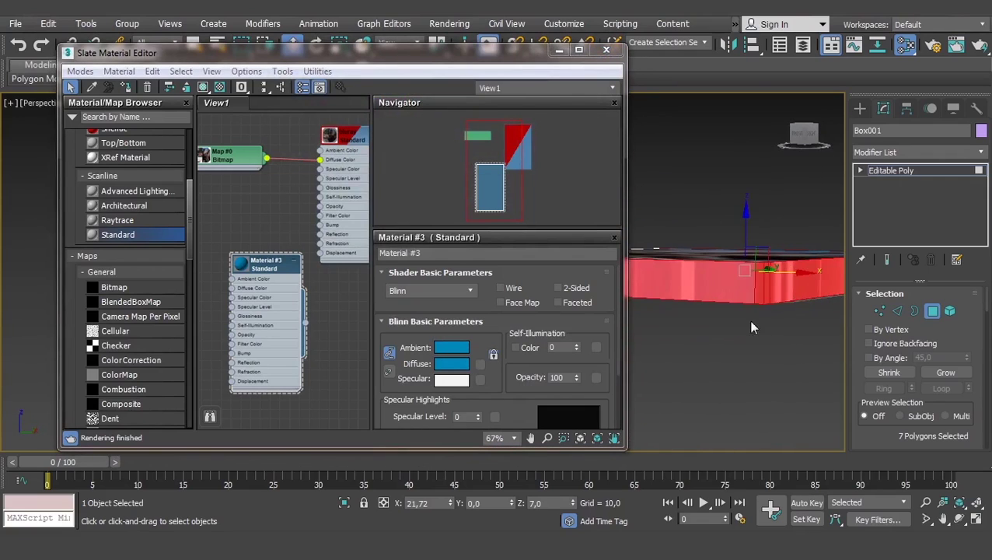
Assign Material #3 to the selected side faces and close the material editor.
{"action": "right_click", "coordinate": [278, 268]}
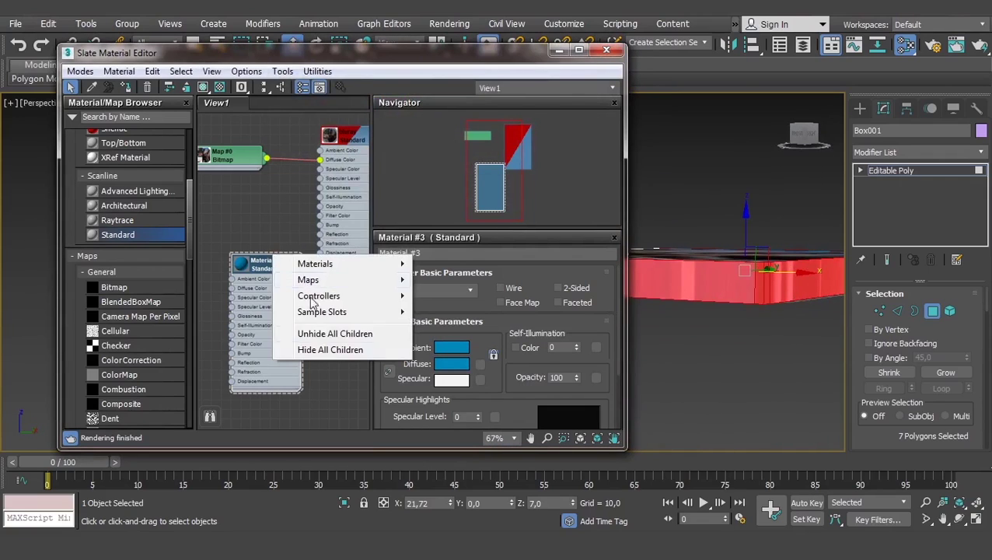
{"action": "left_click", "coordinate": [266, 267]}
{"action": "right_click", "coordinate": [271, 269]}
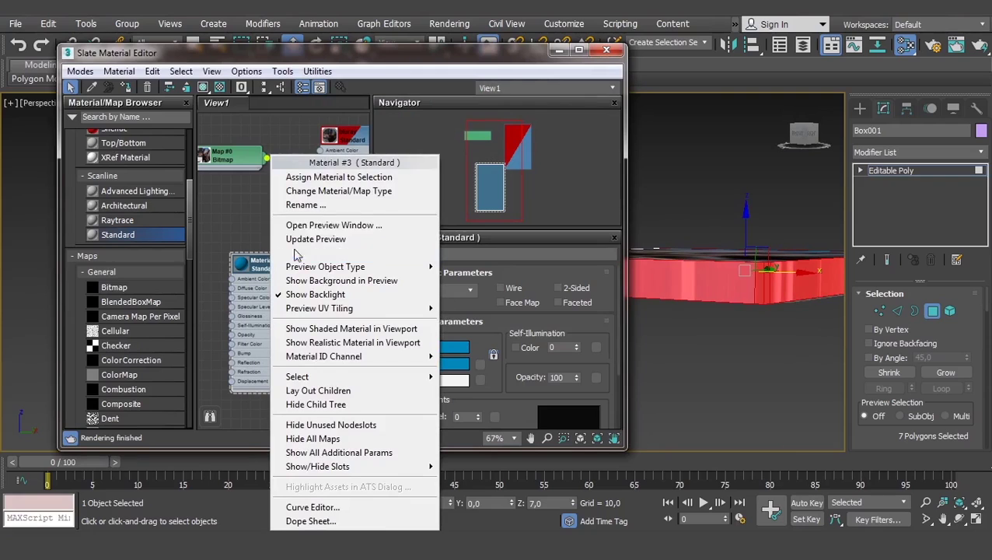
{"action": "left_click", "coordinate": [323, 178]}
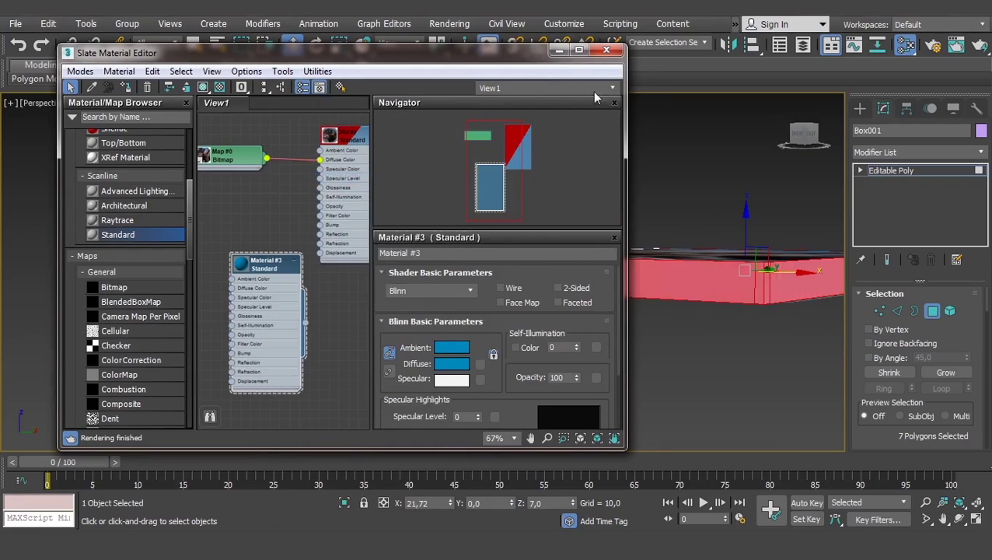
{"action": "left_click", "coordinate": [607, 49]}
Leave polygon editing and turn off Edged Faces display with F4.
{"action": "left_click", "coordinate": [891, 170]}
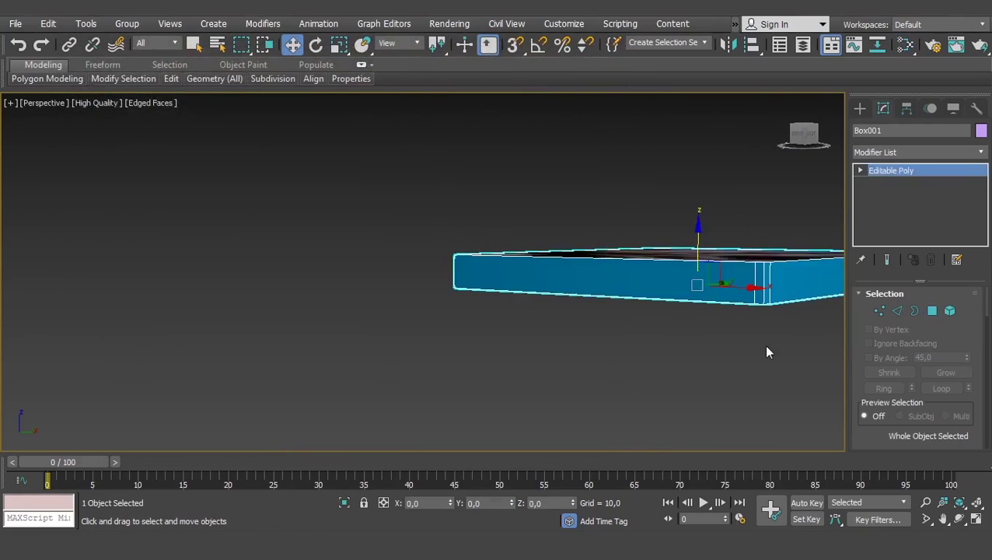
{"action": "left_click", "coordinate": [764, 344]}
{"action": "mouse_move", "coordinate": [763, 344]}
{"action": "middle_mouse_down", "text": "alt"}
{"action": "mouse_move", "coordinate": [591, 309]}
{"action": "mouse_move", "coordinate": [588, 321]}
{"action": "mouse_move", "coordinate": [676, 302]}
{"action": "mouse_move", "coordinate": [494, 339]}
{"action": "mouse_move", "coordinate": [489, 266]}
{"action": "mouse_move", "coordinate": [425, 348]}
{"action": "middle_mouse_up", "text": "alt"}
{"action": "left_click", "coordinate": [591, 308]}
{"action": "key", "text": "F4"}
{"action": "scroll", "coordinate": [591, 308], "scroll_direction": "down", "scroll_amount": 3}
{"action": "scroll", "coordinate": [484, 210], "scroll_direction": "up", "scroll_amount": 5}
Orbit around the finished blue-sided Sekiro case to inspect it, then deselect it.
{"action": "mouse_move", "coordinate": [483, 210]}
{"action": "middle_mouse_down", "text": "alt"}
{"action": "mouse_move", "coordinate": [472, 282]}
{"action": "mouse_move", "coordinate": [457, 253]}
{"action": "mouse_move", "coordinate": [409, 316]}
{"action": "mouse_move", "coordinate": [421, 303]}
{"action": "mouse_move", "coordinate": [410, 295]}
{"action": "mouse_move", "coordinate": [440, 244]}
{"action": "mouse_move", "coordinate": [572, 178]}
{"action": "middle_mouse_up", "text": "alt"}
{"action": "mouse_move", "coordinate": [379, 277]}
{"action": "middle_mouse_down", "text": "alt"}
{"action": "mouse_move", "coordinate": [500, 313]}
{"action": "mouse_move", "coordinate": [390, 403]}
{"action": "mouse_move", "coordinate": [232, 423]}
{"action": "mouse_move", "coordinate": [452, 314]}
{"action": "mouse_move", "coordinate": [470, 175]}
{"action": "mouse_move", "coordinate": [470, 264]}
{"action": "mouse_move", "coordinate": [465, 256]}
{"action": "mouse_move", "coordinate": [485, 255]}
{"action": "mouse_move", "coordinate": [472, 285]}
{"action": "middle_mouse_up", "text": "alt"}
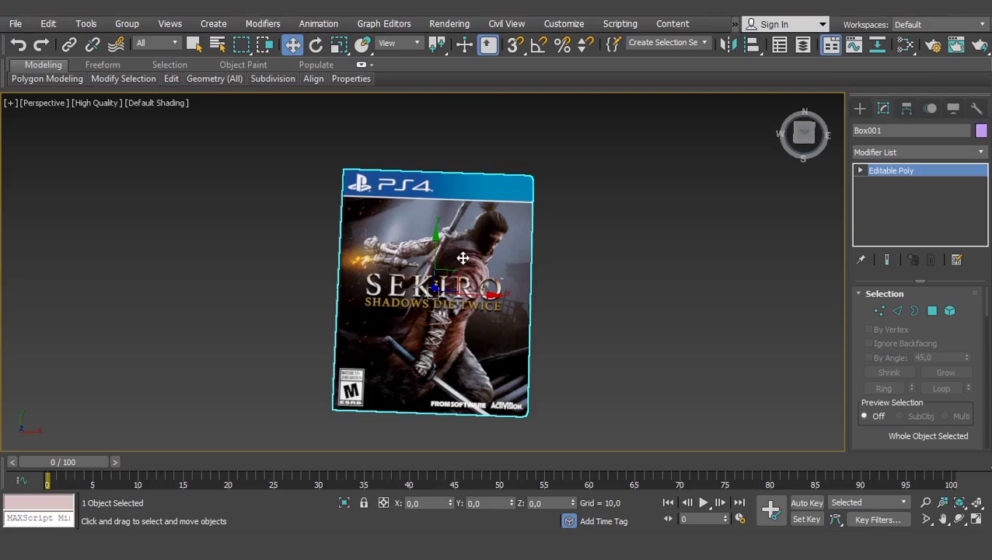
{"action": "middle_click_drag", "start_coordinate": [456, 257], "coordinate": [465, 244], "text": "alt"}
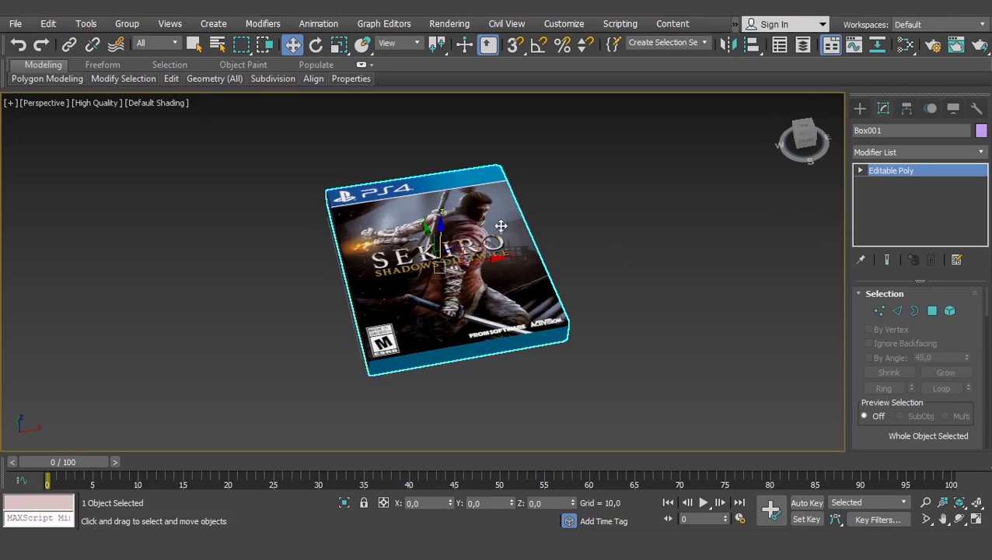
{"action": "mouse_move", "coordinate": [507, 287]}
{"action": "middle_mouse_down", "text": "alt"}
{"action": "mouse_move", "coordinate": [525, 265]}
{"action": "mouse_move", "coordinate": [502, 324]}
{"action": "mouse_move", "coordinate": [479, 315]}
{"action": "mouse_move", "coordinate": [501, 308]}
{"action": "middle_mouse_up", "text": "alt"}
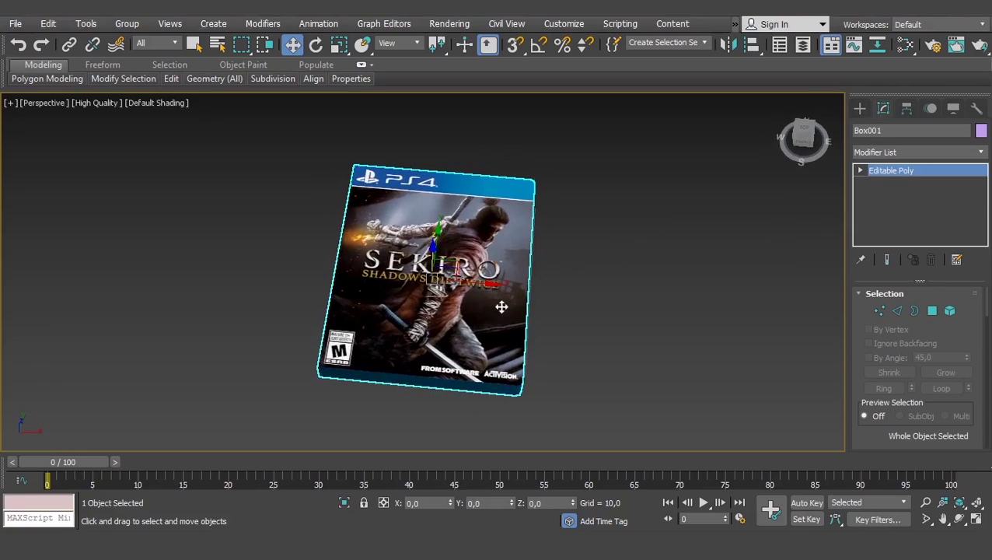
{"action": "left_click_drag", "start_coordinate": [507, 290], "coordinate": [589, 240]}
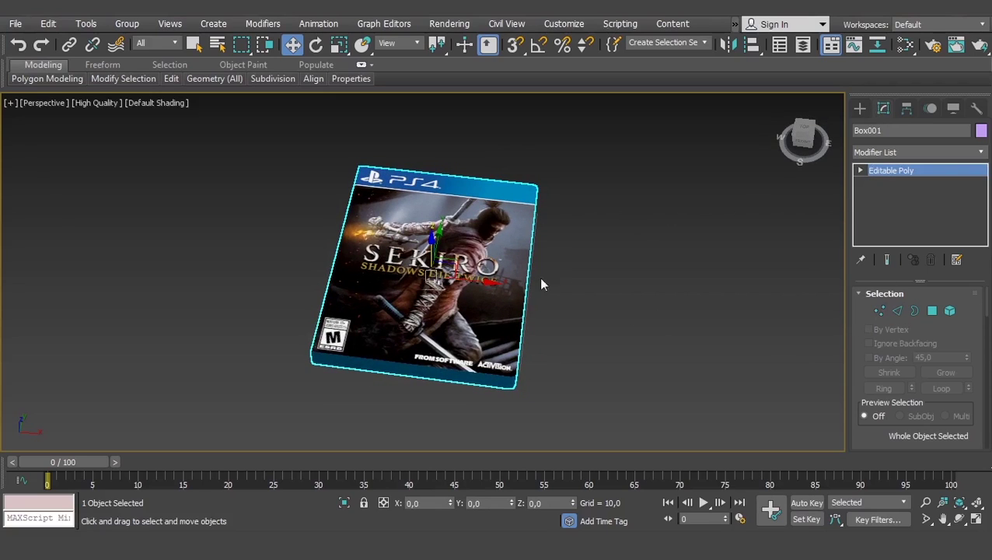
{"action": "middle_click_drag", "start_coordinate": [542, 284], "coordinate": [583, 308], "text": "alt"}
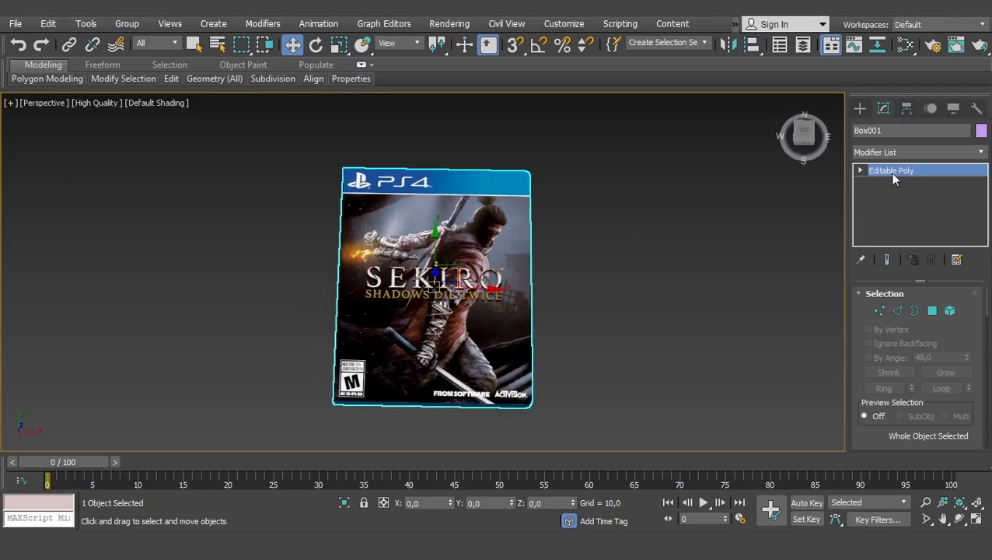
{"action": "middle_click_drag", "start_coordinate": [683, 281], "coordinate": [638, 287], "text": "alt"}
{"action": "left_click", "coordinate": [616, 289]}
{"action": "key", "text": "ctrl+z"}
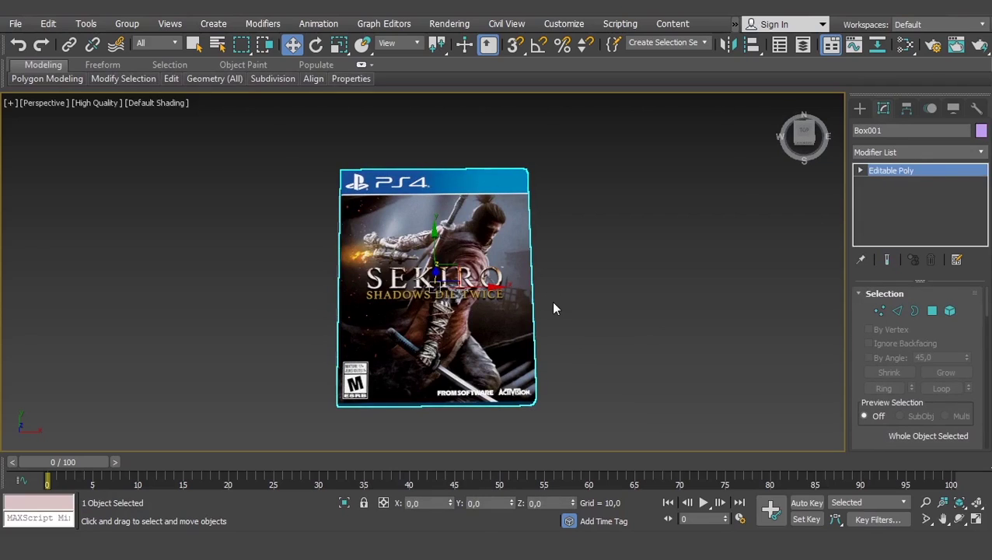
{"action": "middle_click_drag", "start_coordinate": [553, 309], "coordinate": [552, 302], "text": "alt"}
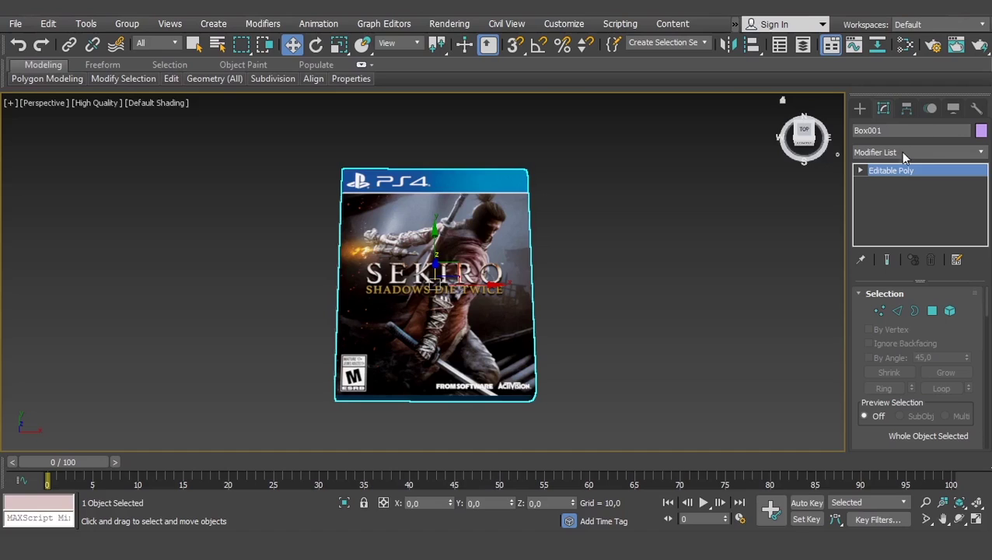
{"action": "mouse_move", "coordinate": [567, 280]}
{"action": "middle_mouse_down", "text": "alt"}
{"action": "mouse_move", "coordinate": [589, 290]}
{"action": "mouse_move", "coordinate": [567, 291]}
{"action": "mouse_move", "coordinate": [593, 272]}
{"action": "middle_mouse_up", "text": "alt"}
{"action": "left_click", "coordinate": [589, 290]}
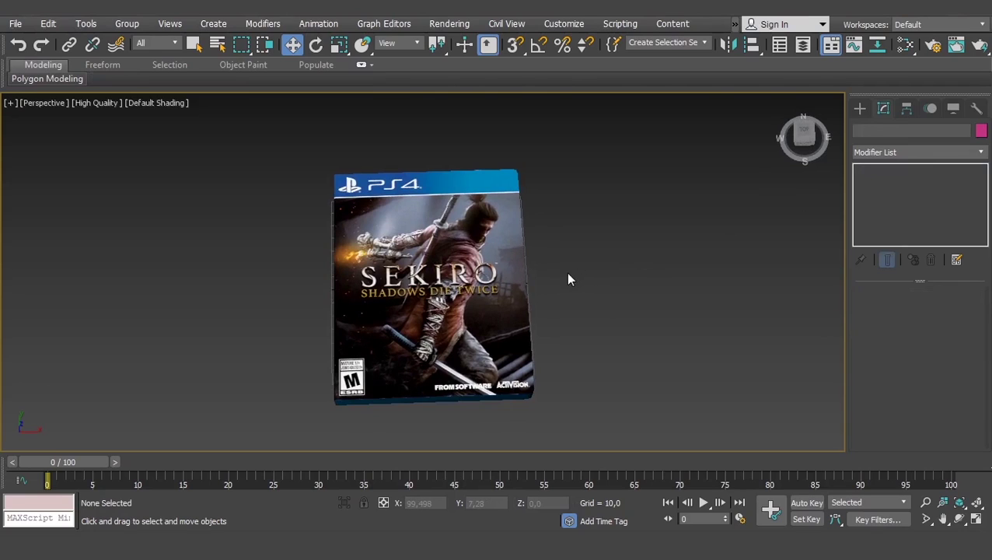